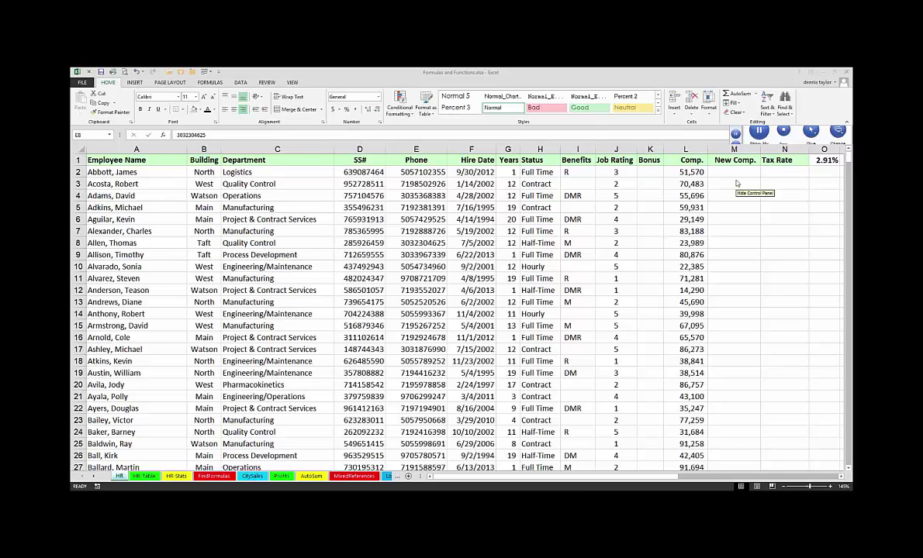
- Bring the Formulas and Functions workbook to the front and select the Employee Name header cell on the HR sheet
{"action": "left_click", "coordinate": [737, 184]}
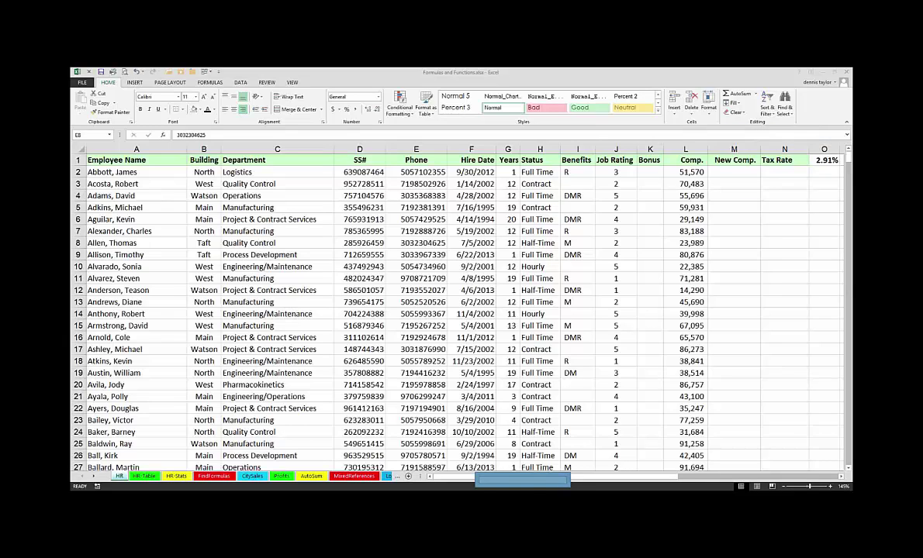
{"action": "mouse_move", "coordinate": [424, 496]}
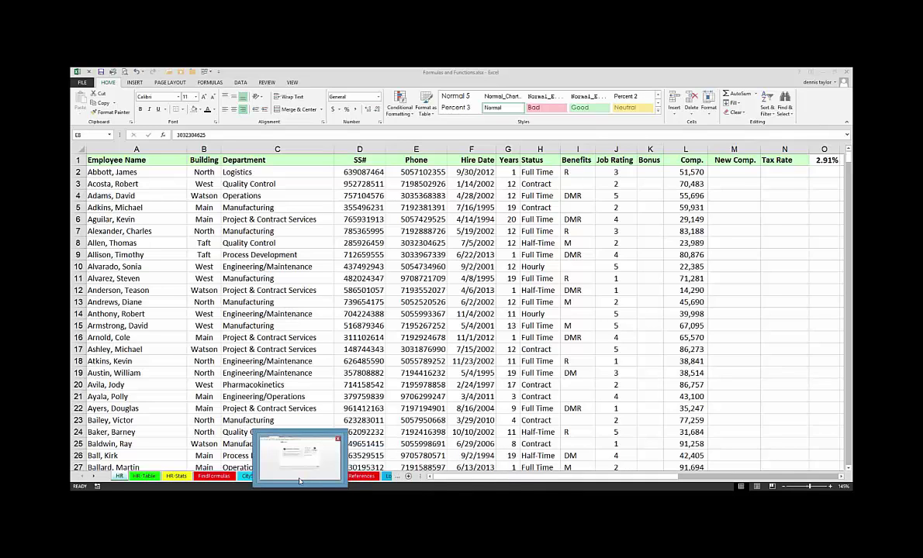
{"action": "mouse_move", "coordinate": [299, 481]}
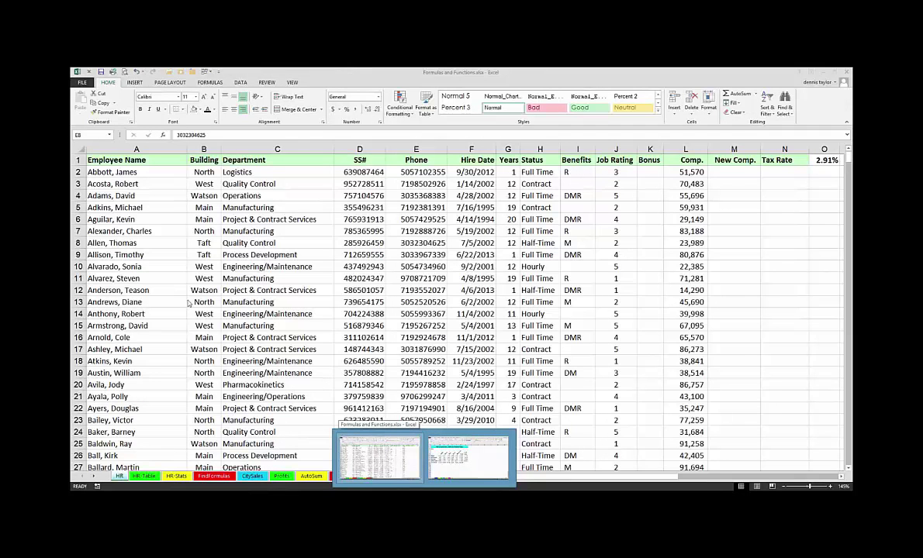
{"action": "left_click", "coordinate": [378, 458]}
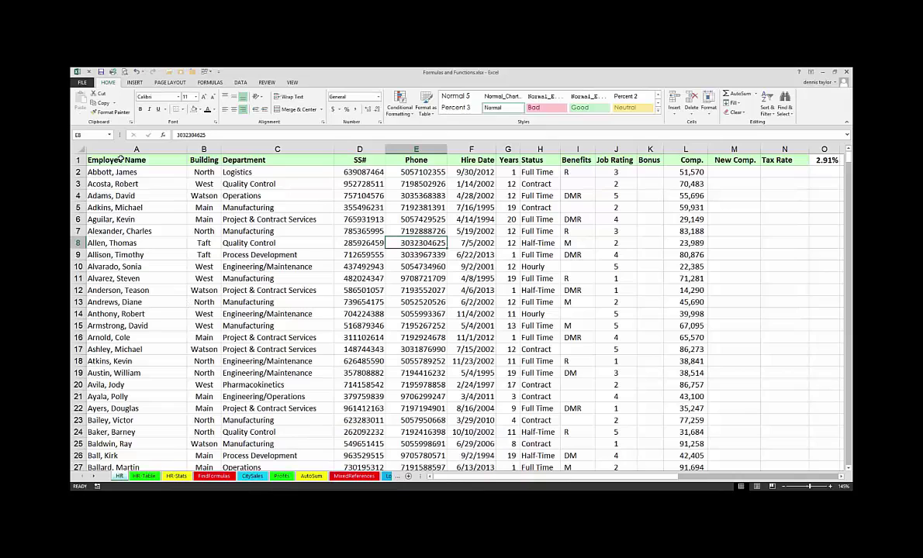
{"action": "left_click", "coordinate": [120, 159]}
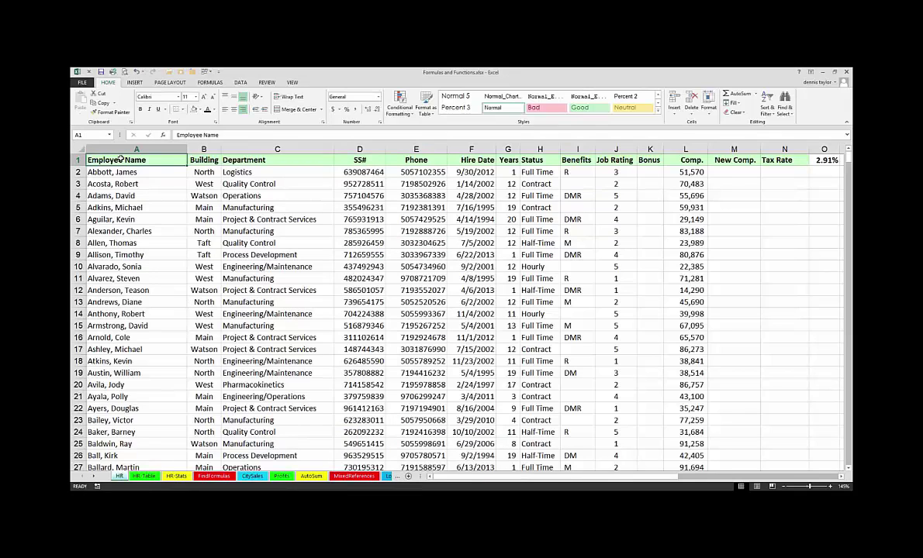
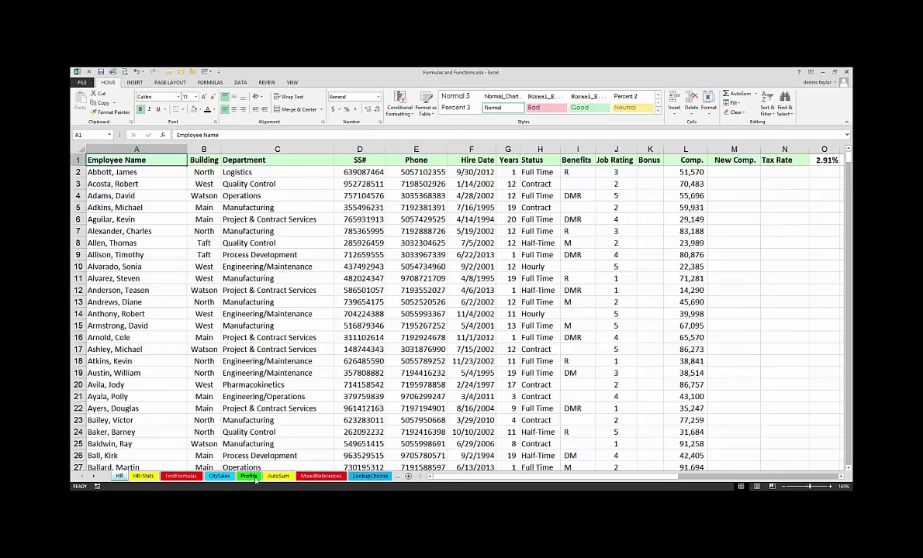
- View the Profits and AutoSum sheets, and return to the HR sheet
{"action": "left_click", "coordinate": [252, 477]}
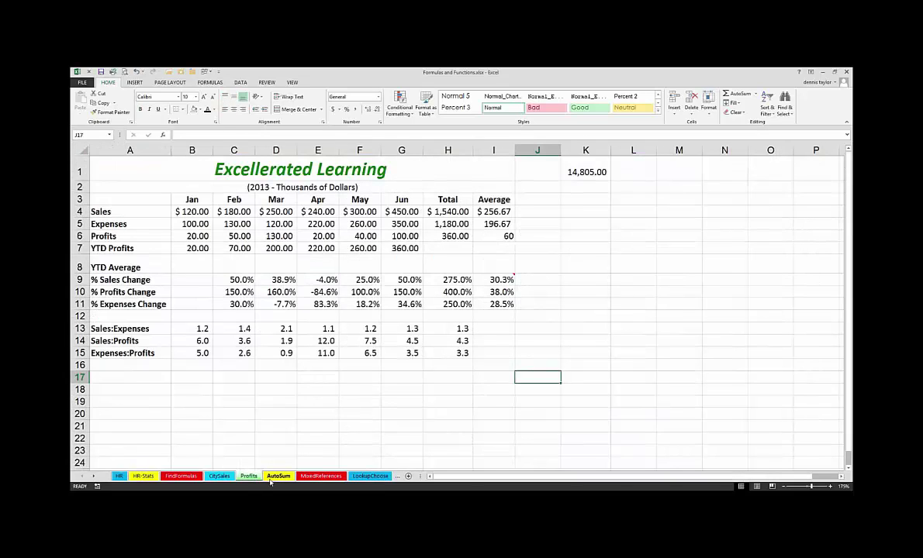
{"action": "left_click", "coordinate": [271, 479]}
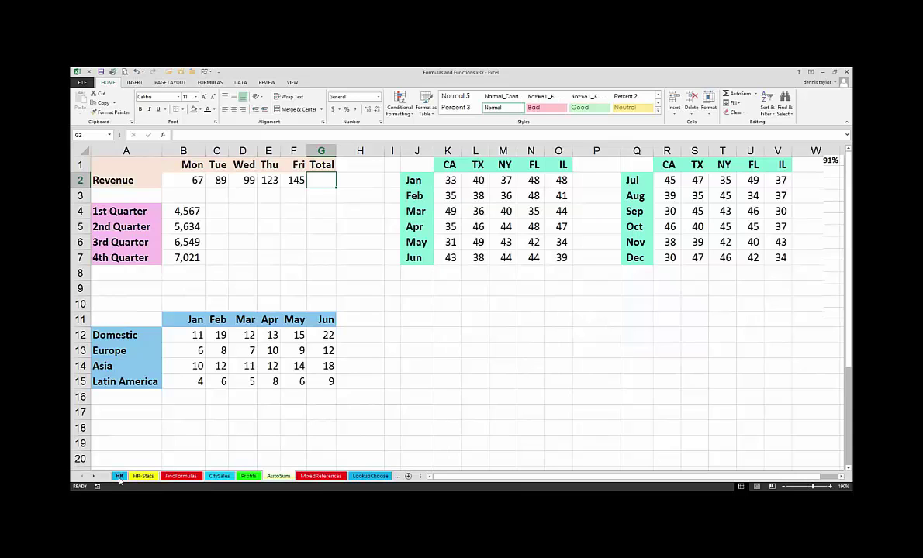
{"action": "left_click", "coordinate": [119, 476]}
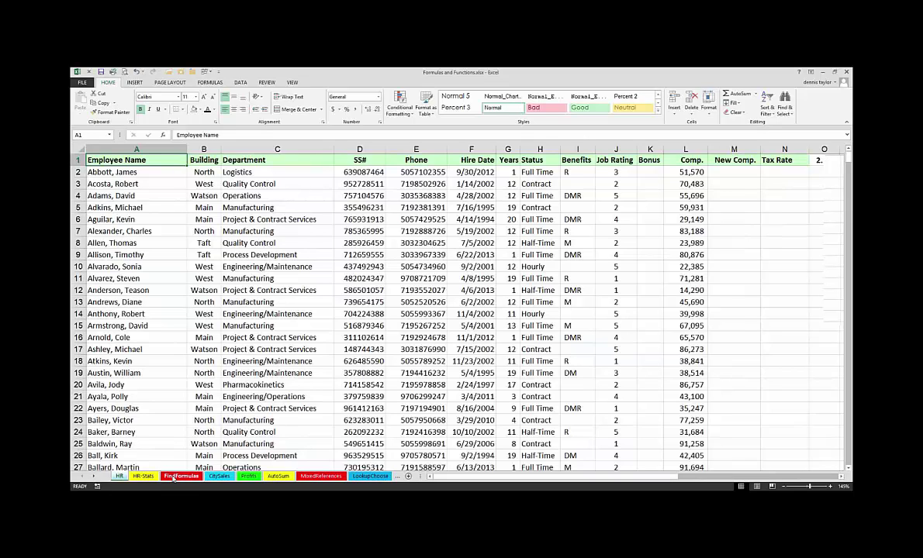
- Open the FindFormulas sheet and look over its pricing, weight and order data
{"action": "left_click", "coordinate": [174, 477]}
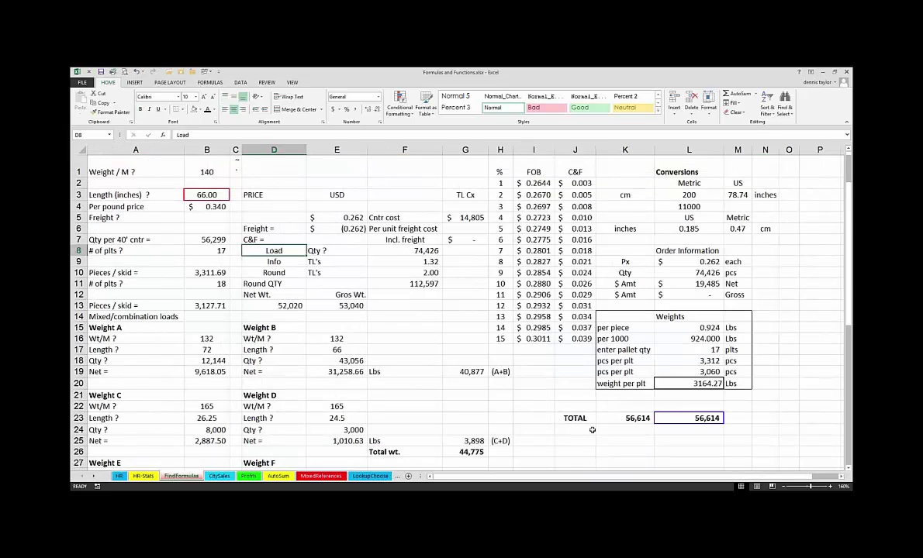
{"action": "scroll", "coordinate": [592, 430], "scroll_direction": "down", "scroll_amount": 4}
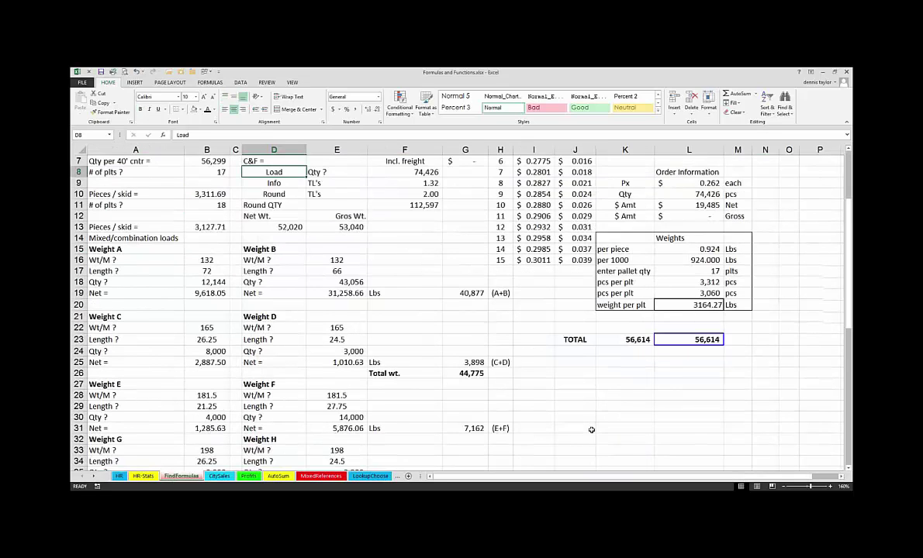
{"action": "scroll", "coordinate": [488, 418], "scroll_direction": "up", "scroll_amount": 3}
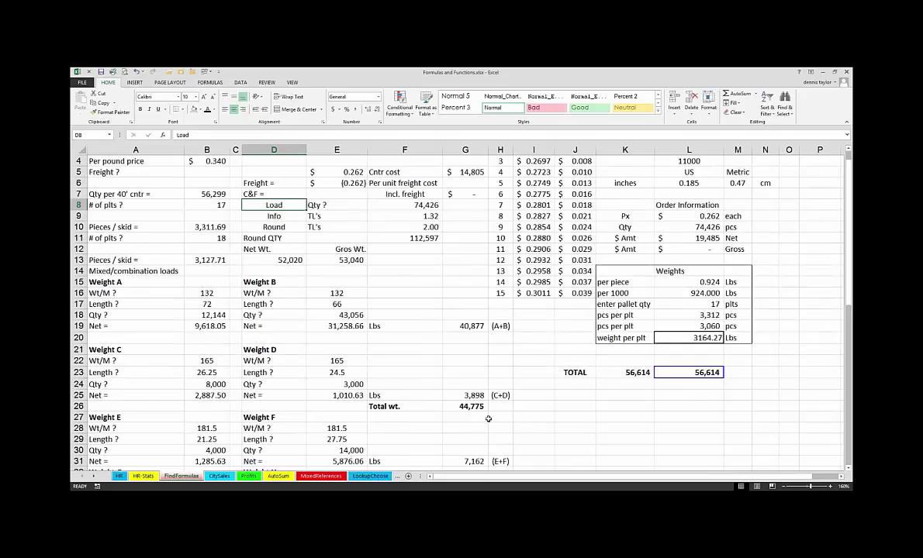
{"action": "scroll", "coordinate": [489, 419], "scroll_direction": "up", "scroll_amount": 1}
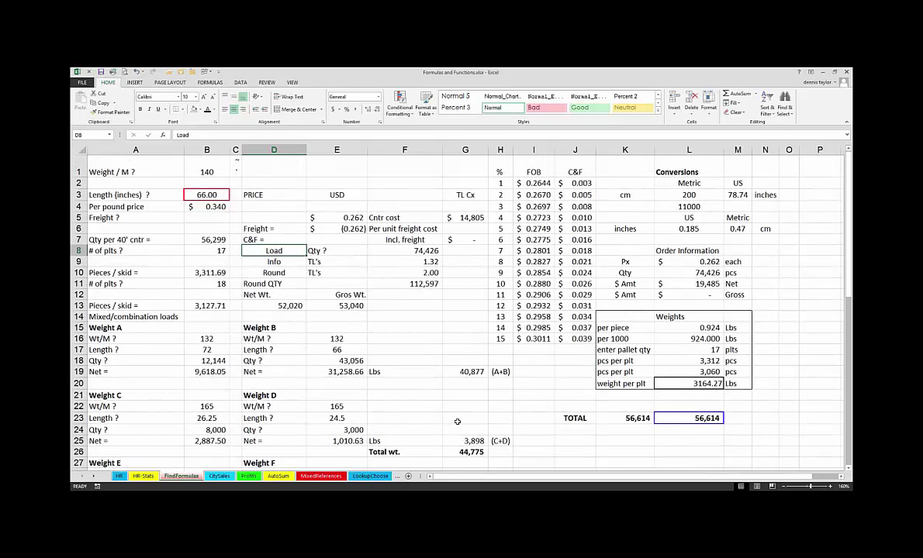
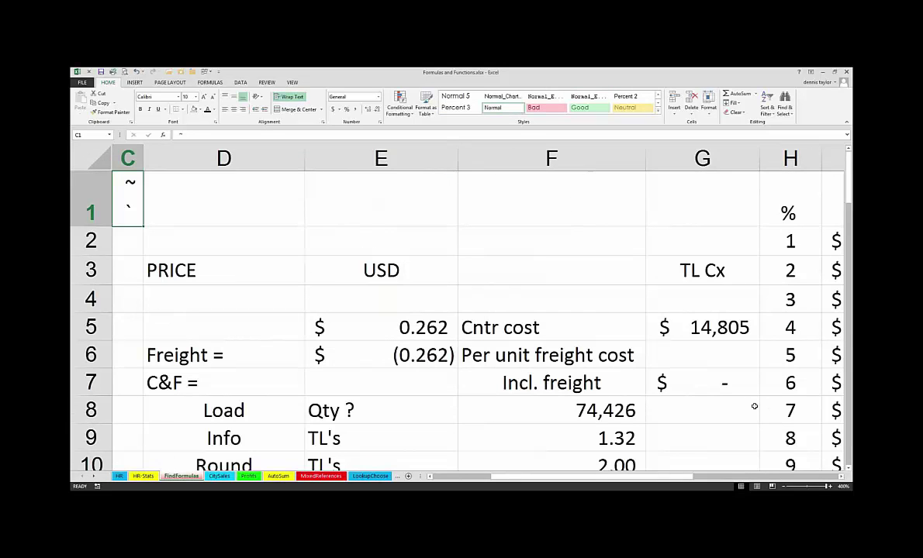
- Show formulas instead of results on the FindFormulas sheet and examine those in column E down to the Weight H block
{"action": "key", "text": "ctrl+grave"}
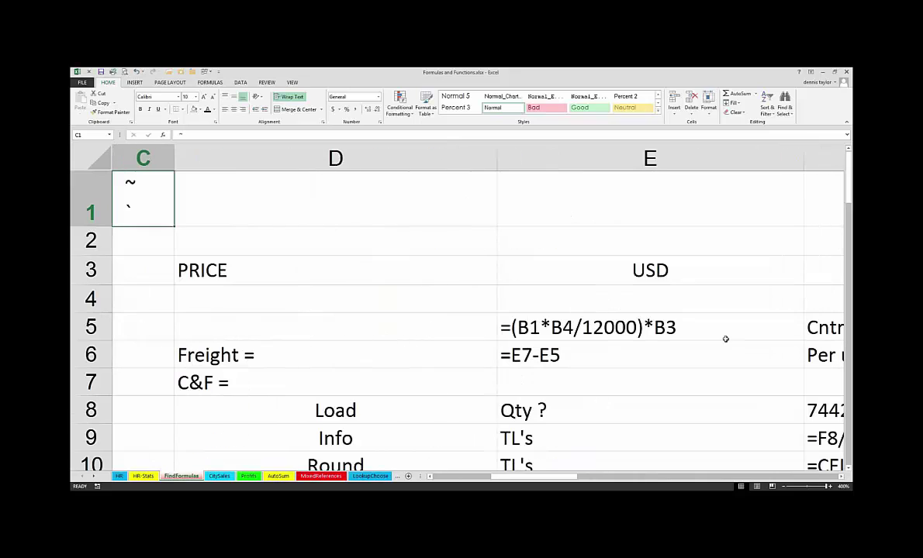
{"action": "left_click", "coordinate": [714, 328]}
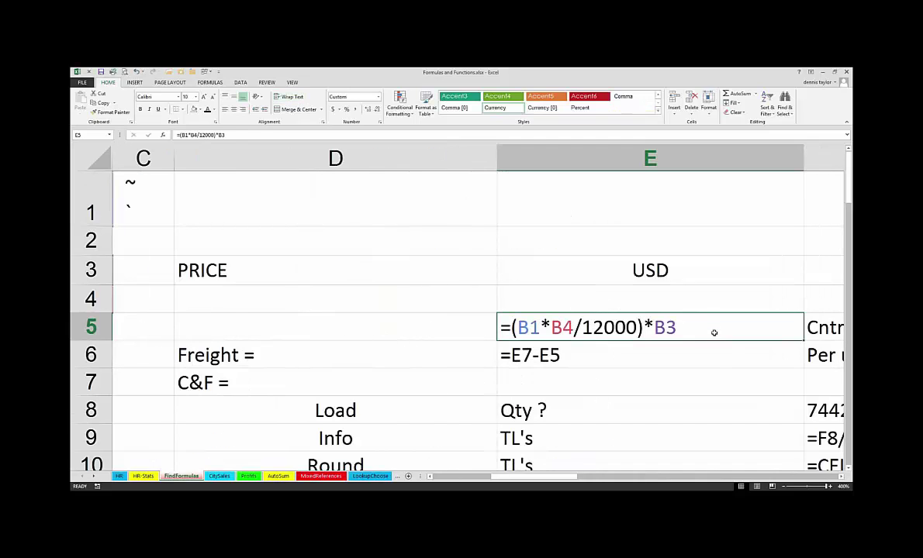
{"action": "left_click", "coordinate": [704, 358]}
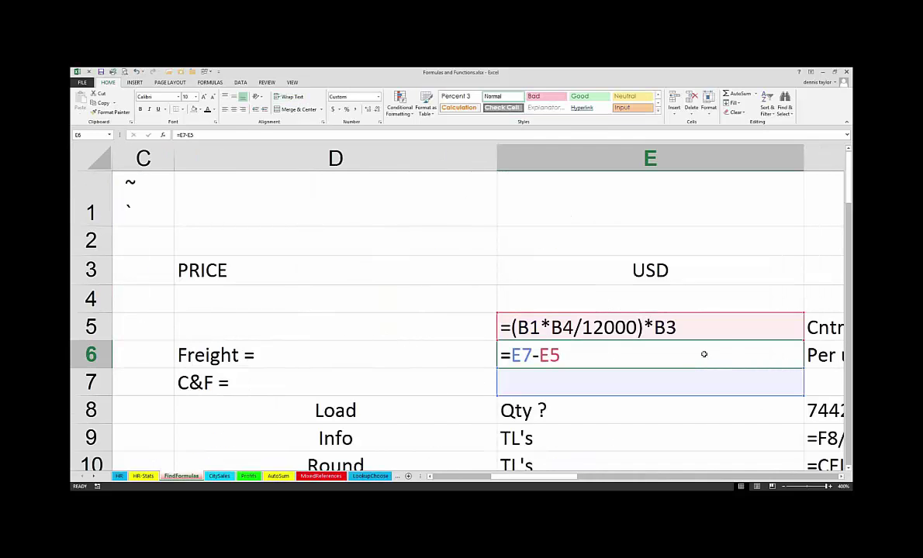
{"action": "left_click", "coordinate": [685, 405]}
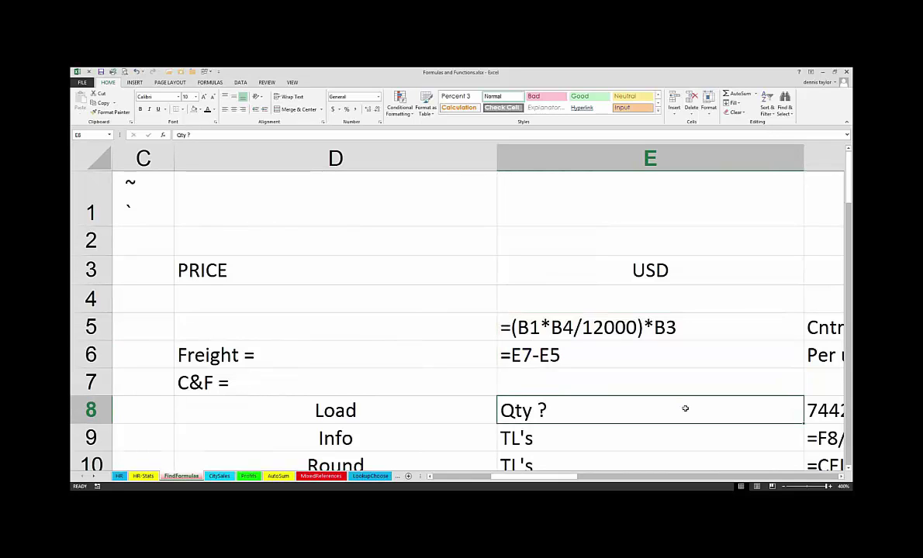
{"action": "scroll", "coordinate": [685, 408], "scroll_direction": "down", "scroll_amount": 1}
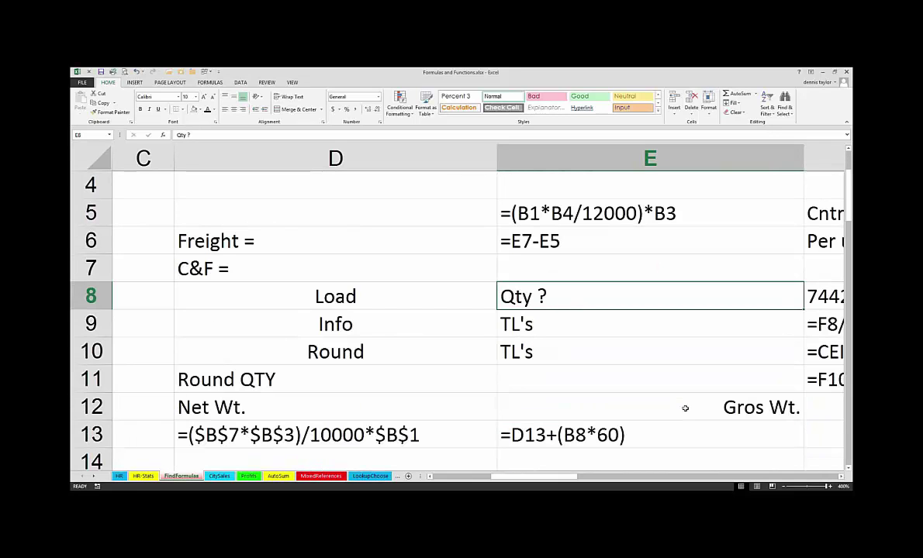
{"action": "scroll", "coordinate": [685, 409], "scroll_direction": "down", "scroll_amount": 2}
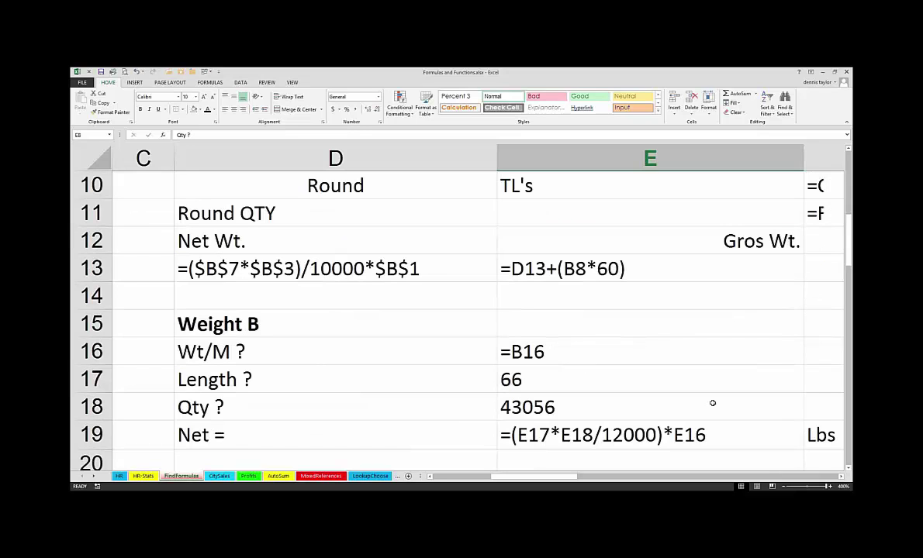
{"action": "scroll", "coordinate": [711, 403], "scroll_direction": "down", "scroll_amount": 1}
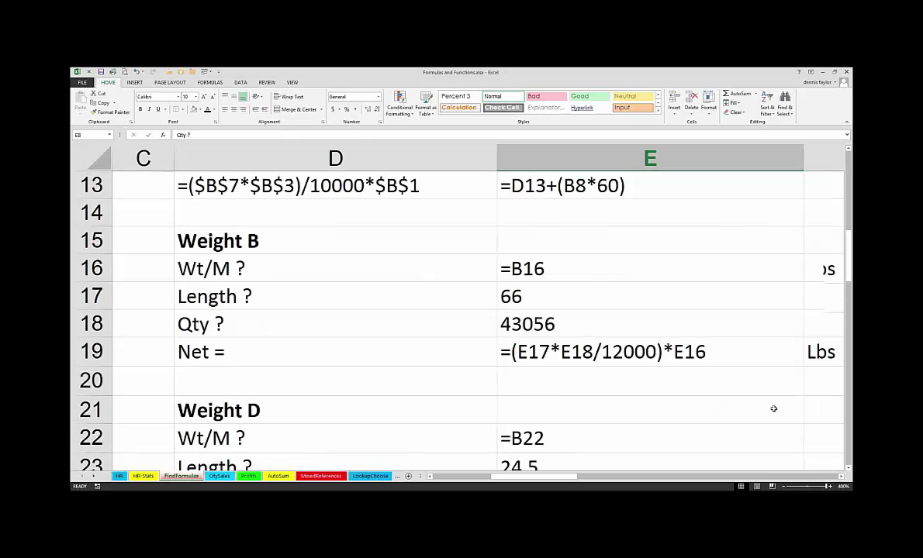
{"action": "scroll", "coordinate": [773, 409], "scroll_direction": "down", "scroll_amount": 4}
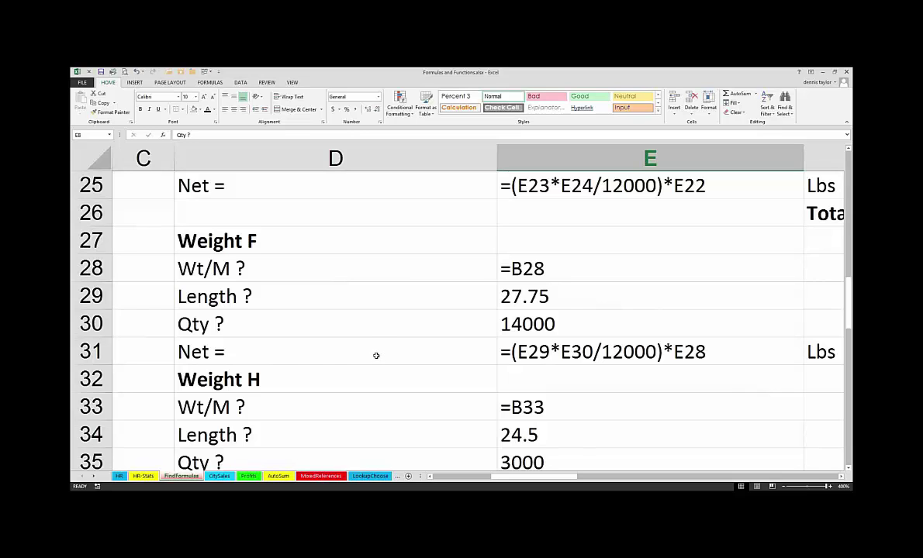
- Review the formulas across the whole sheet starting from cell A1, and switch the display back to results
{"action": "scroll", "coordinate": [376, 355], "scroll_direction": "down", "scroll_amount": 1, "text": "ctrl"}
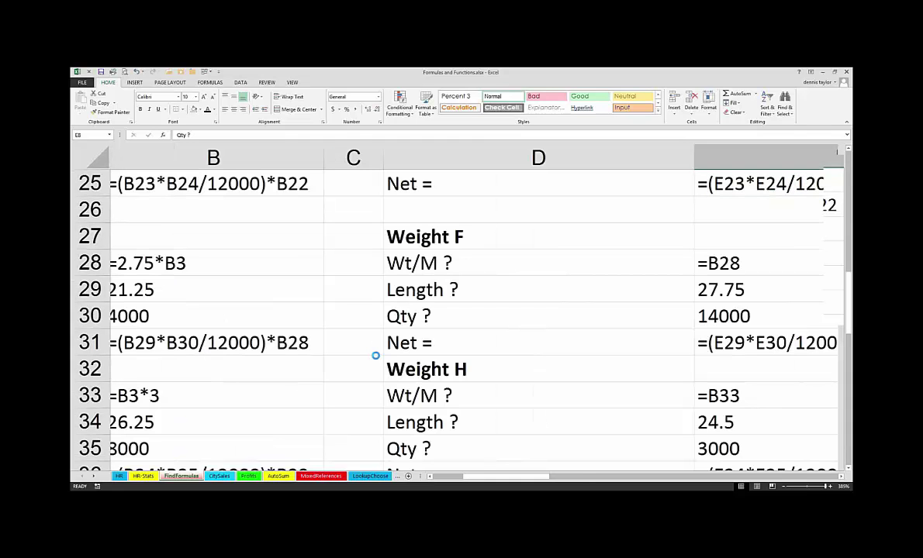
{"action": "scroll", "coordinate": [375, 355], "scroll_direction": "down", "scroll_amount": 4, "text": "ctrl"}
{"action": "scroll", "coordinate": [375, 355], "scroll_direction": "down", "scroll_amount": 12, "text": "ctrl"}
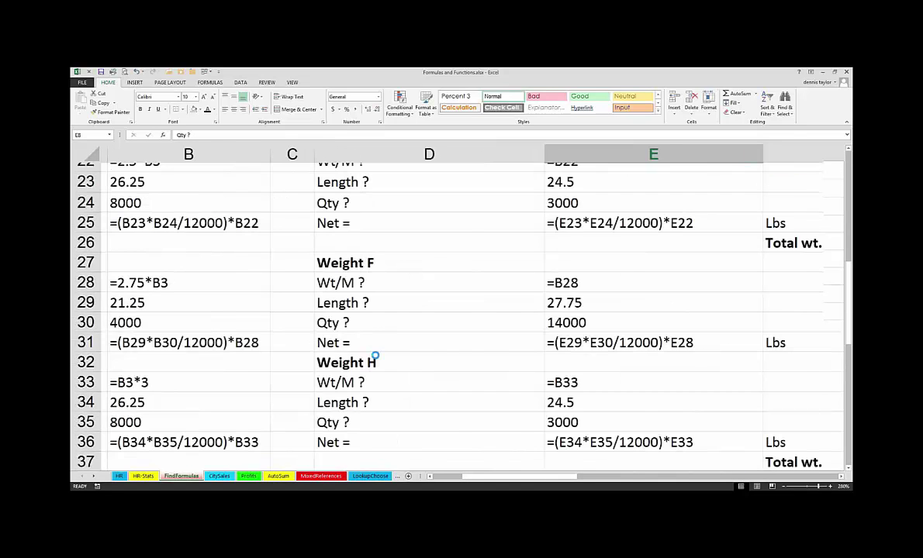
{"action": "scroll", "coordinate": [478, 329], "scroll_direction": "down", "scroll_amount": 4, "text": "ctrl"}
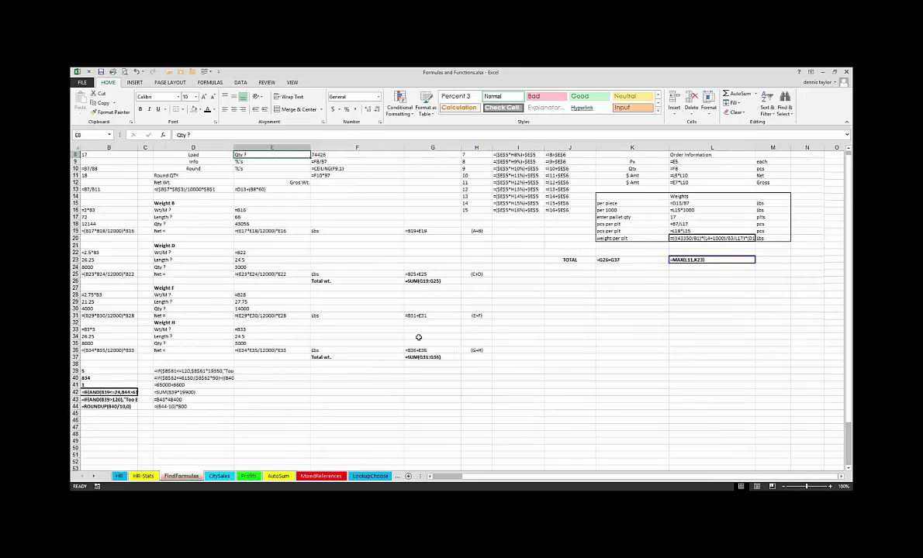
{"action": "scroll", "coordinate": [417, 337], "scroll_direction": "up", "scroll_amount": 3}
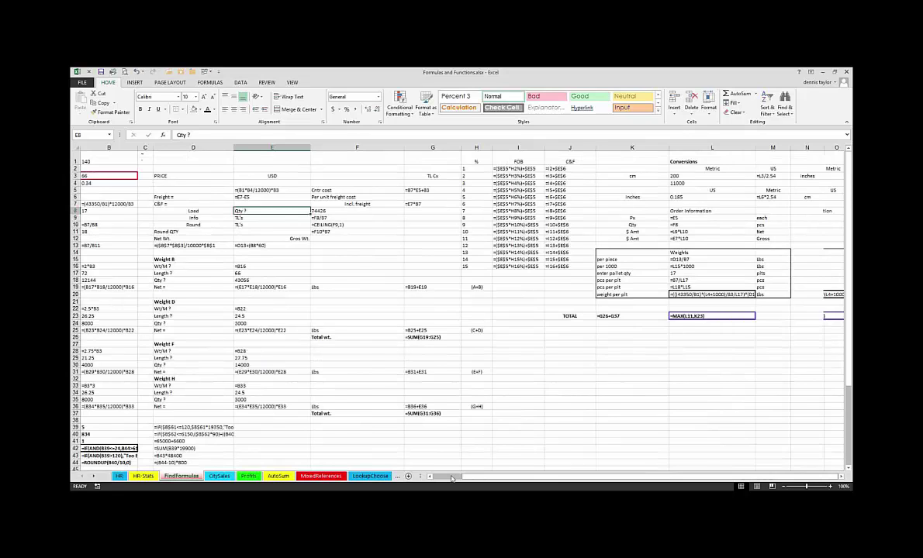
{"action": "left_click_drag", "start_coordinate": [452, 478], "coordinate": [434, 478]}
{"action": "left_click", "coordinate": [100, 159]}
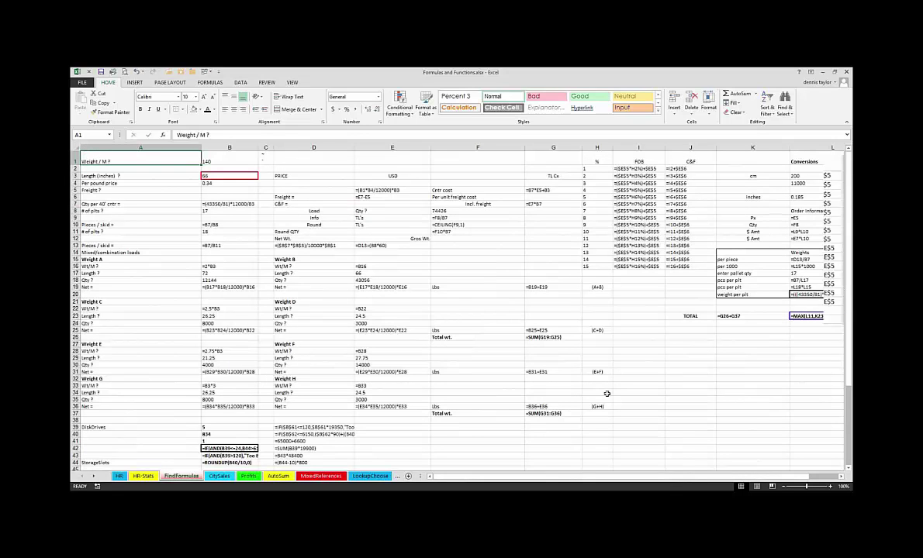
{"action": "scroll", "coordinate": [606, 394], "scroll_direction": "up", "scroll_amount": 2}
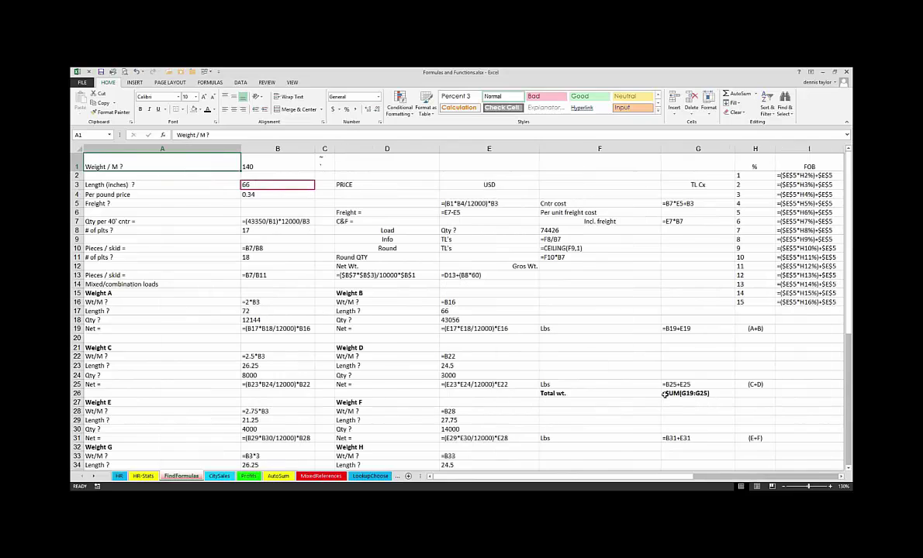
{"action": "key", "text": "ctrl+grave"}
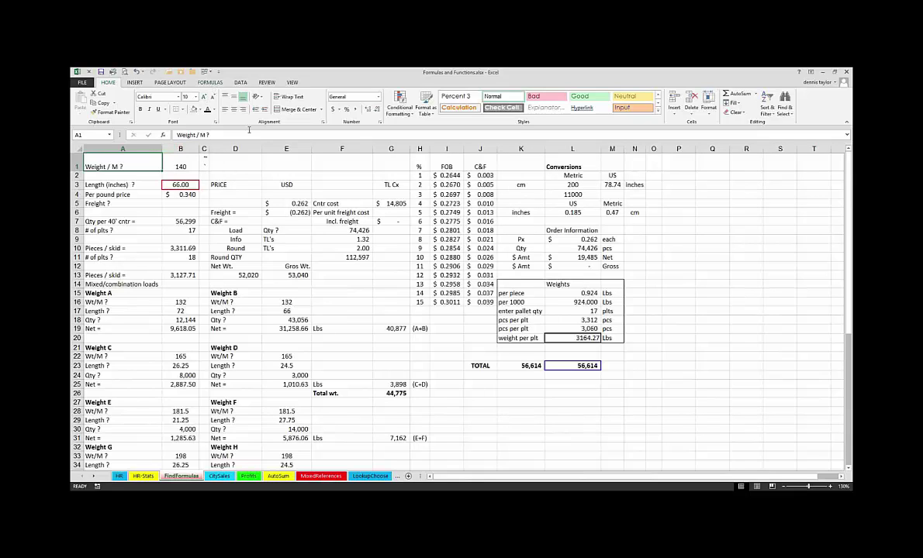
{"action": "key", "text": "alt+m"}
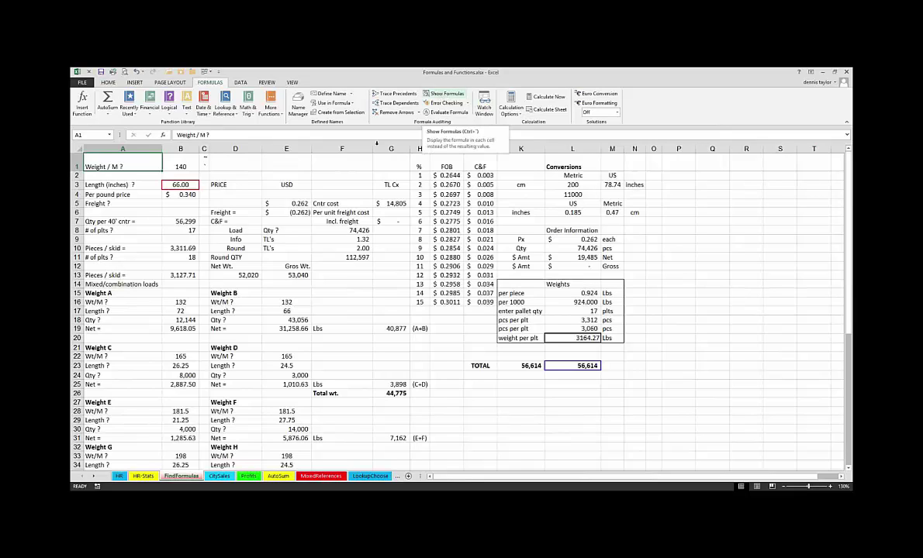
{"action": "left_click", "coordinate": [351, 162]}
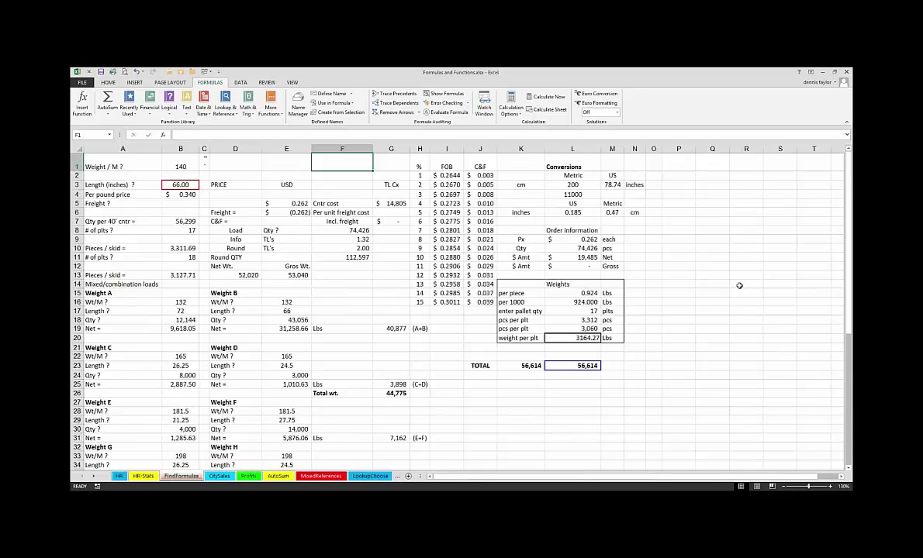
- Starting from the single cell D2, select all cells containing formulas on the FindFormulas sheet
{"action": "left_click", "coordinate": [247, 175]}
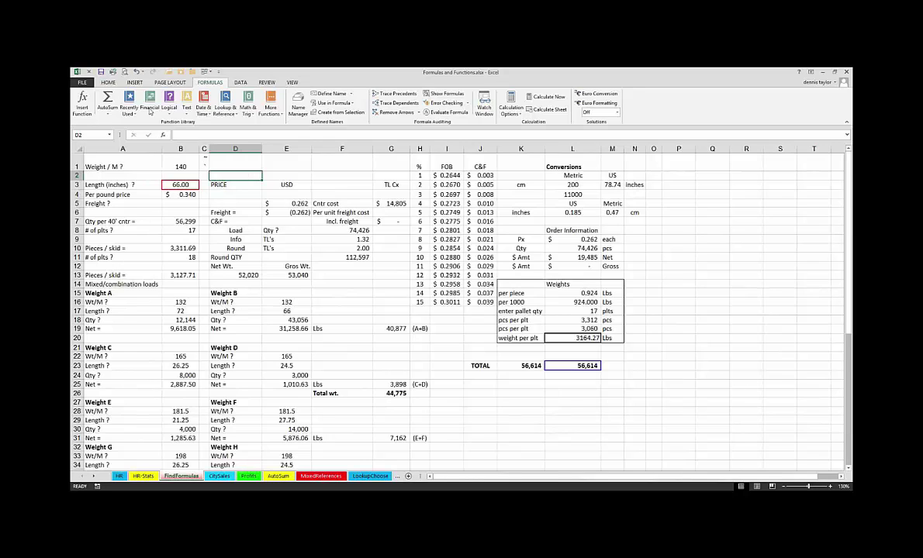
{"action": "left_click", "coordinate": [110, 83]}
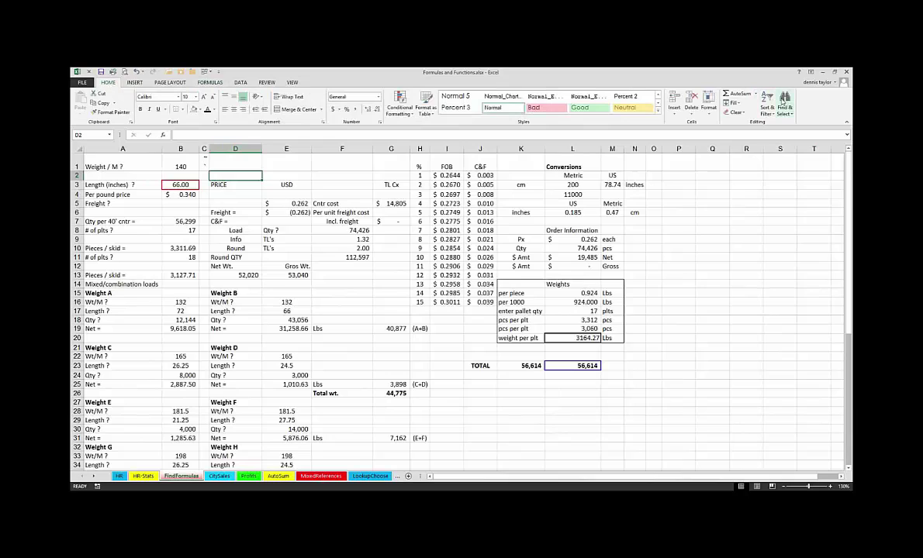
{"action": "left_click", "coordinate": [784, 101]}
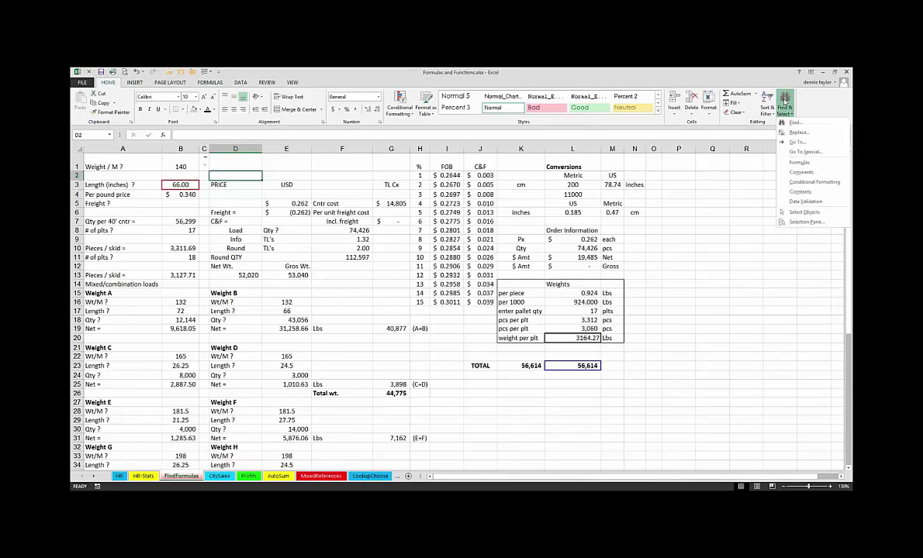
{"action": "left_click", "coordinate": [799, 164]}
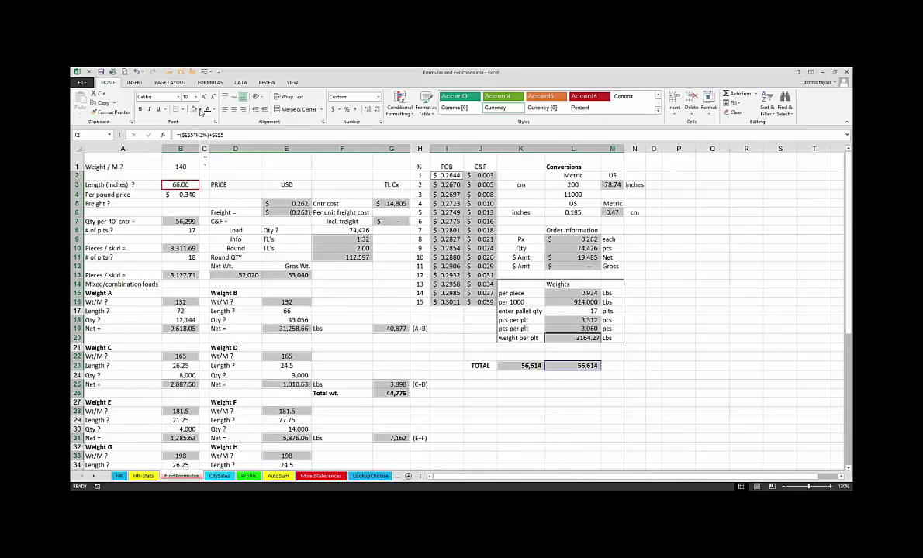
- Fill the selected formula cells with light blue and inspect the container cost formula in G5
{"action": "left_click", "coordinate": [200, 111]}
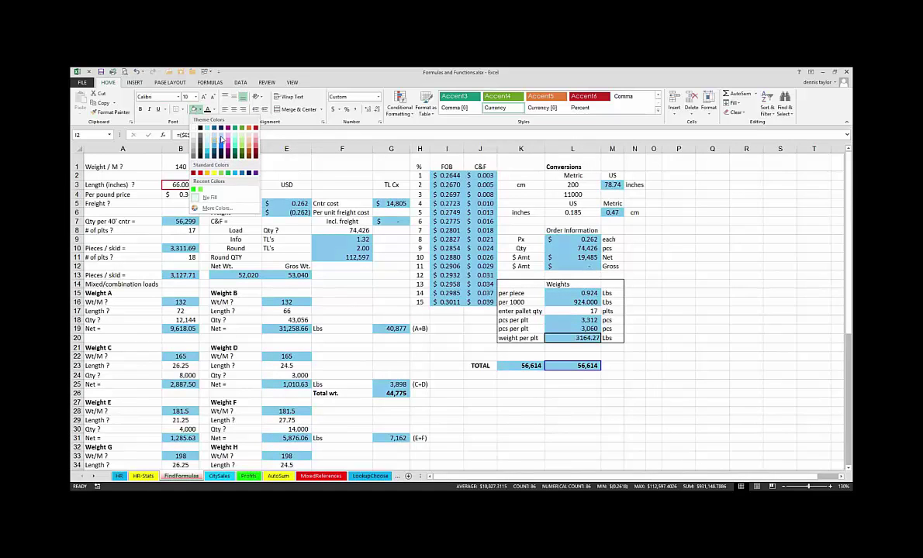
{"action": "left_click", "coordinate": [221, 141]}
{"action": "left_click", "coordinate": [234, 161]}
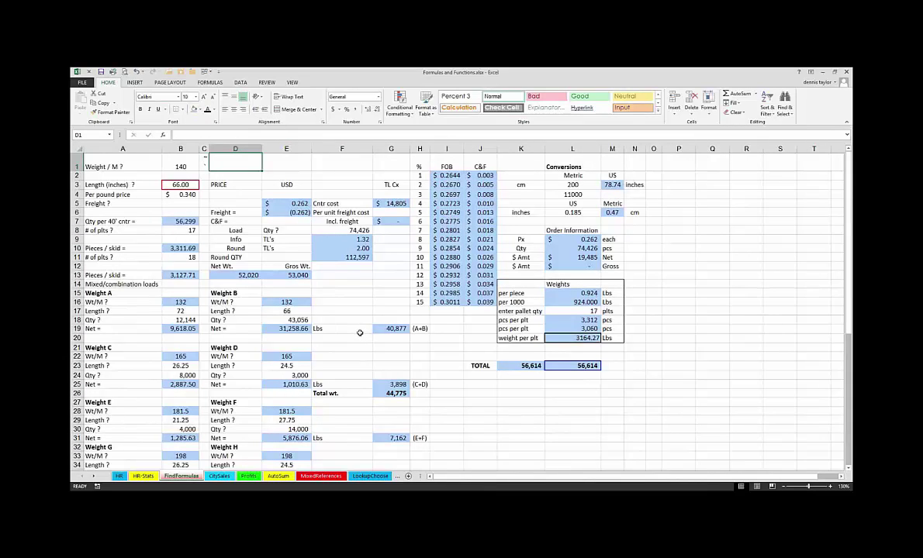
{"action": "left_click", "coordinate": [391, 203]}
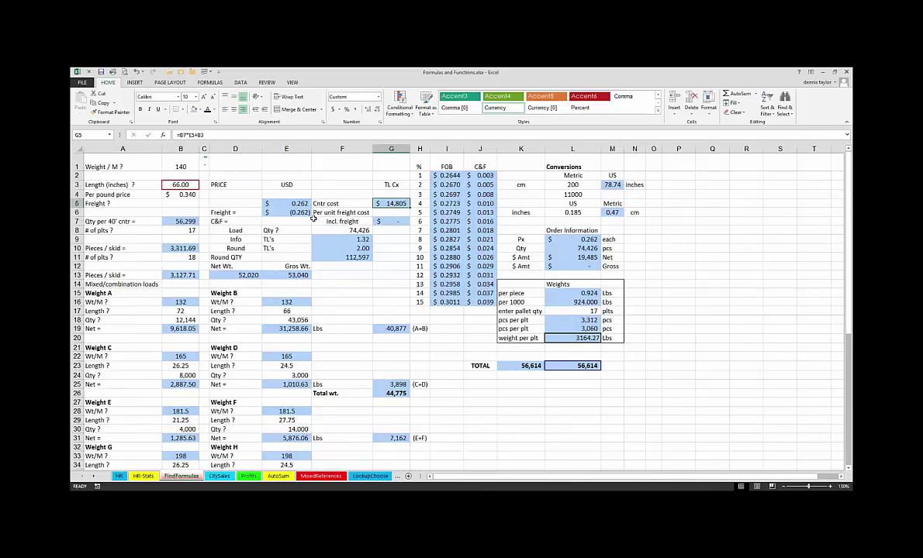
- Starting from the single cell F3, select every formula cell on the sheet again
{"action": "left_click", "coordinate": [327, 186]}
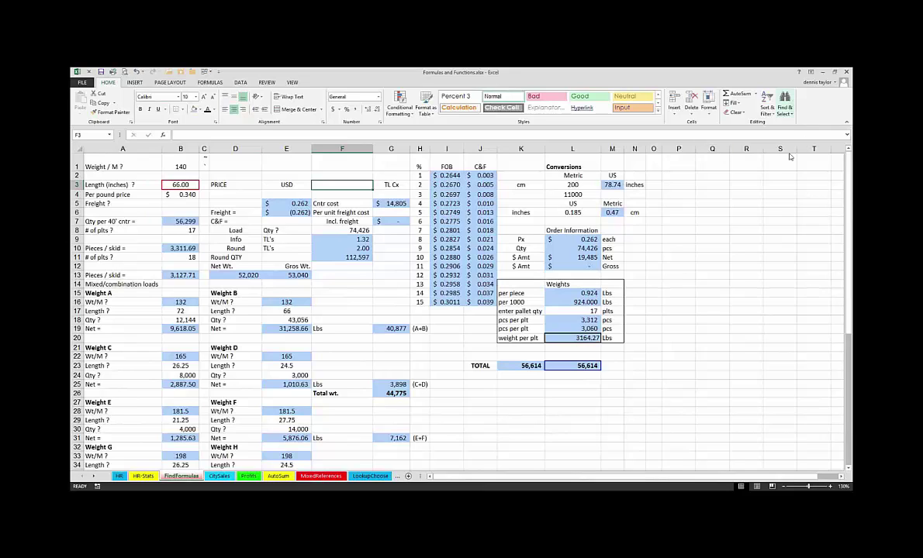
{"action": "left_click", "coordinate": [785, 105]}
{"action": "left_click", "coordinate": [756, 268]}
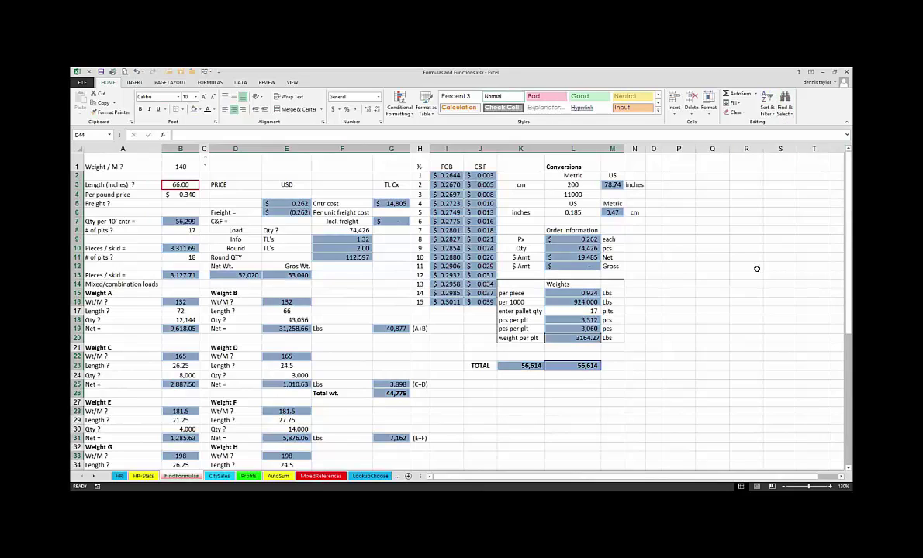
- Try to select the formula cells within the range D2:E3 only, and dismiss the resulting dialog
{"action": "left_click_drag", "start_coordinate": [260, 177], "coordinate": [293, 184]}
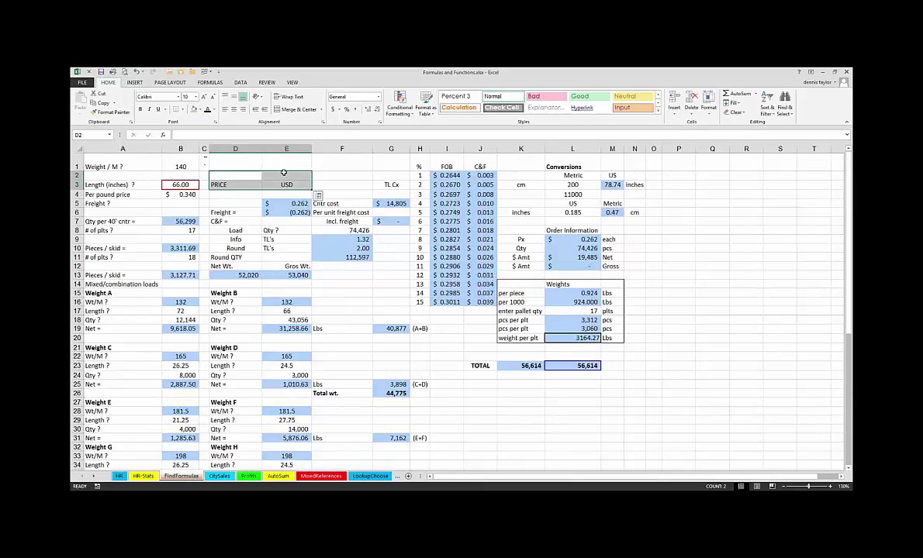
{"action": "left_click", "coordinate": [785, 109]}
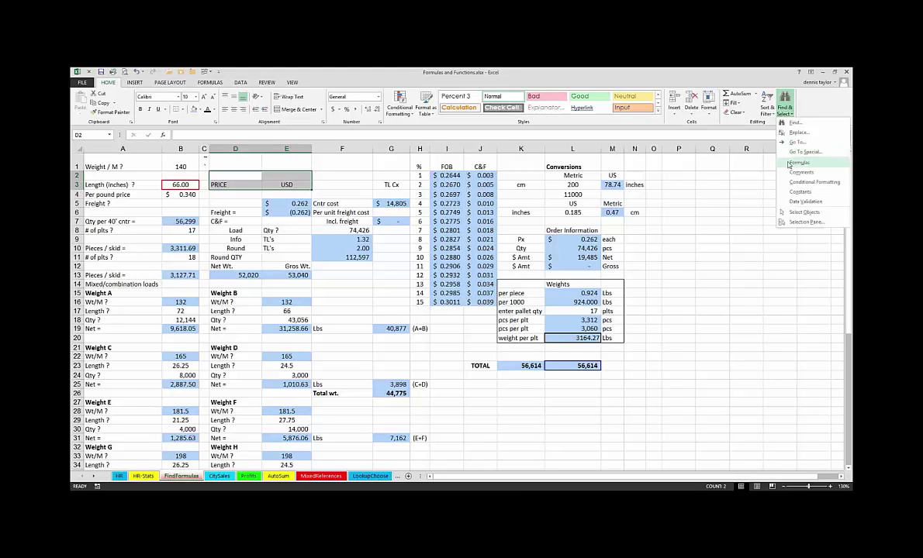
{"action": "left_click", "coordinate": [797, 163]}
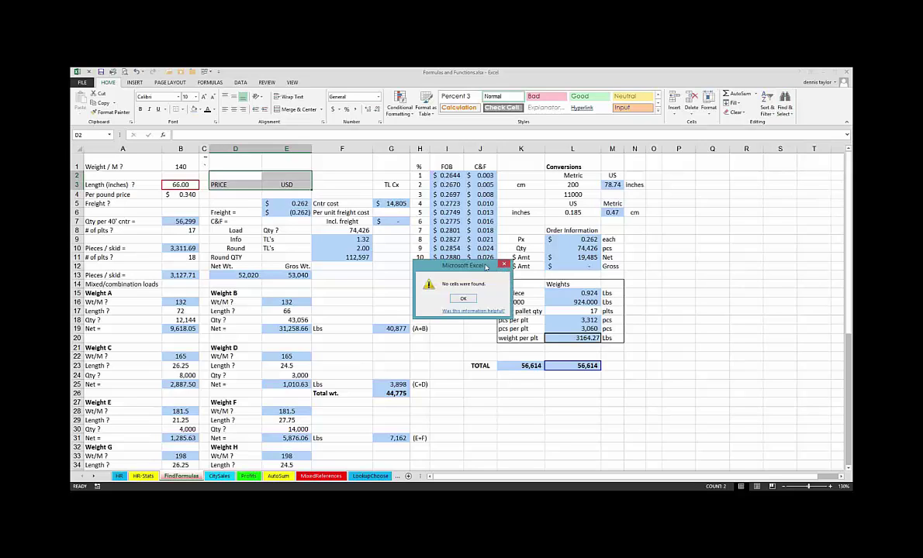
{"action": "left_click_drag", "start_coordinate": [486, 266], "coordinate": [405, 169]}
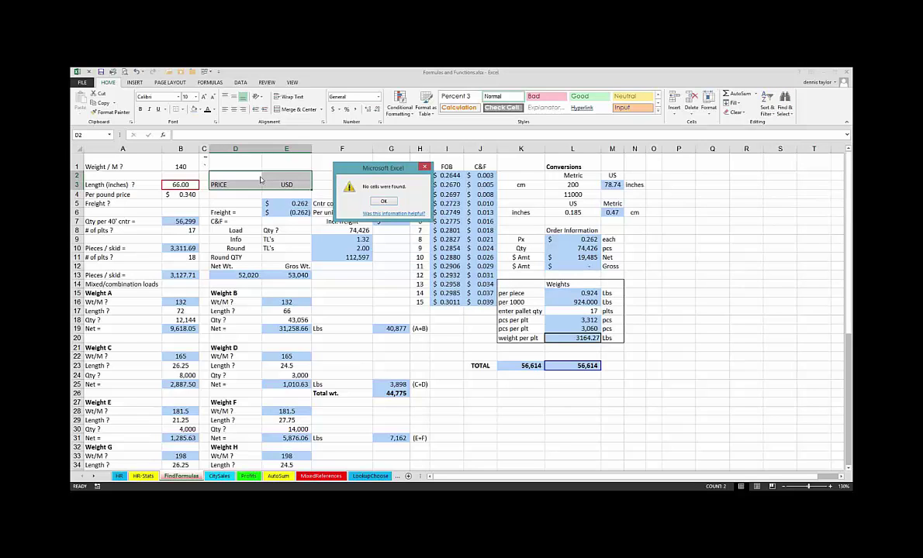
{"action": "left_click", "coordinate": [424, 168]}
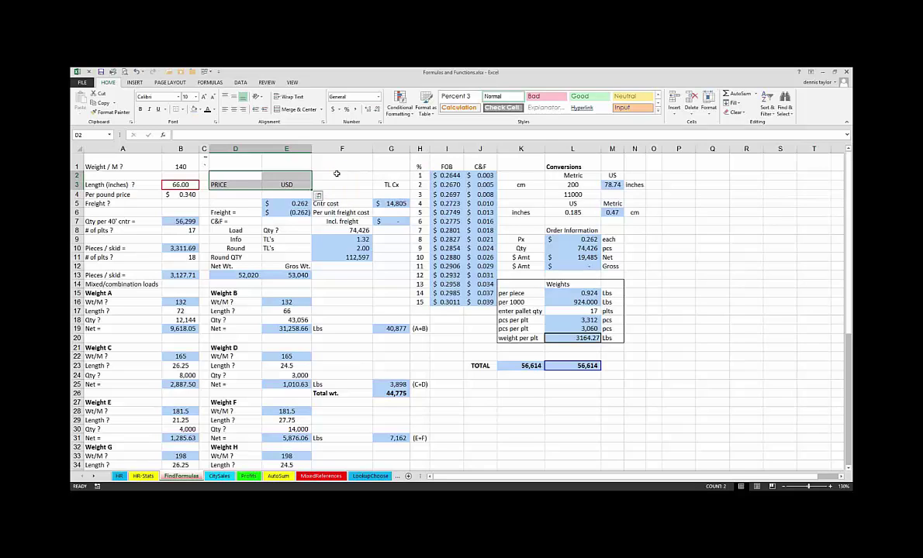
{"action": "left_click", "coordinate": [336, 174]}
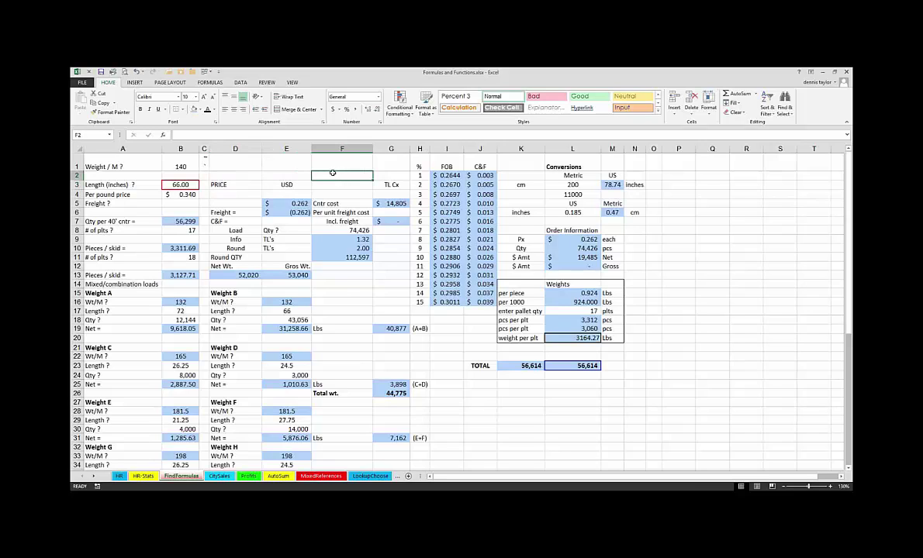
{"action": "left_click", "coordinate": [318, 276]}
{"action": "key", "text": "Down"}
{"action": "key", "text": "Down"}
{"action": "key", "text": "Down"}
{"action": "left_click", "coordinate": [345, 284]}
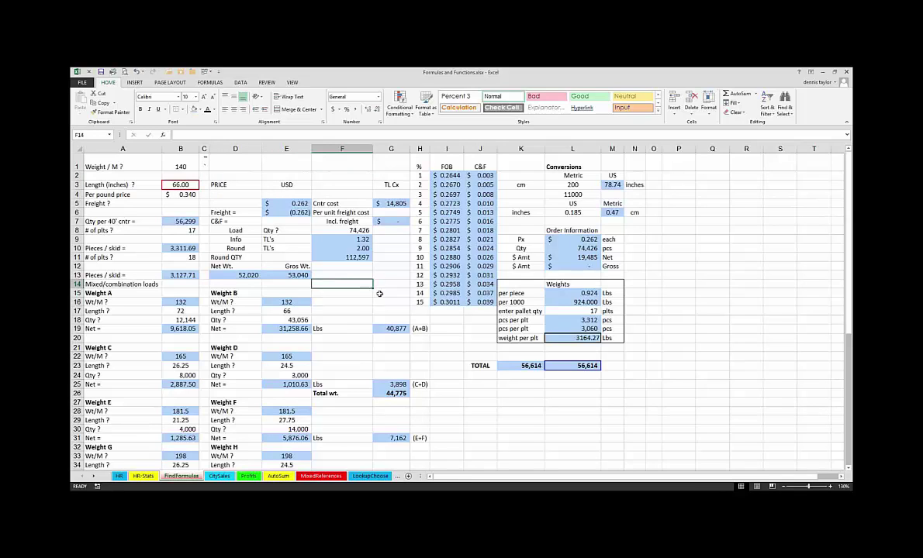
{"action": "left_click", "coordinate": [75, 148]}
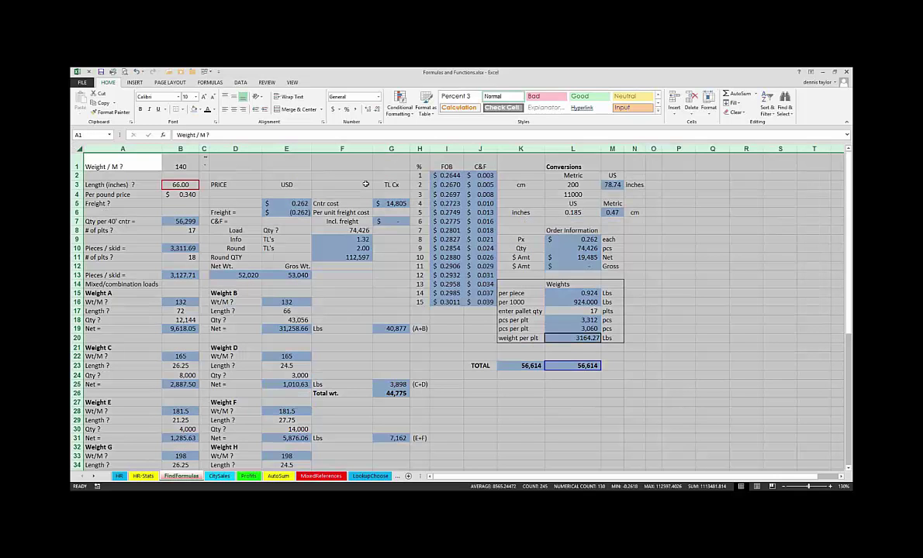
{"action": "left_click", "coordinate": [335, 161]}
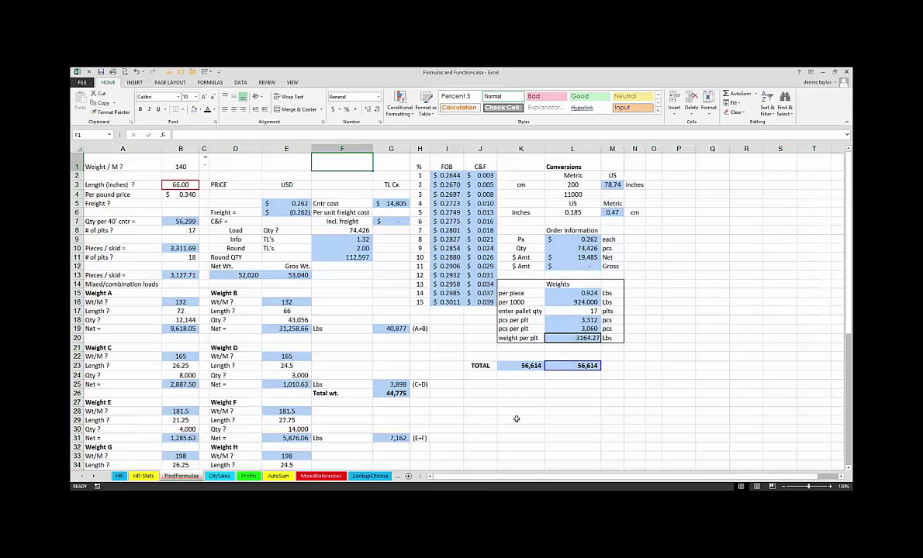
{"action": "left_click", "coordinate": [478, 419]}
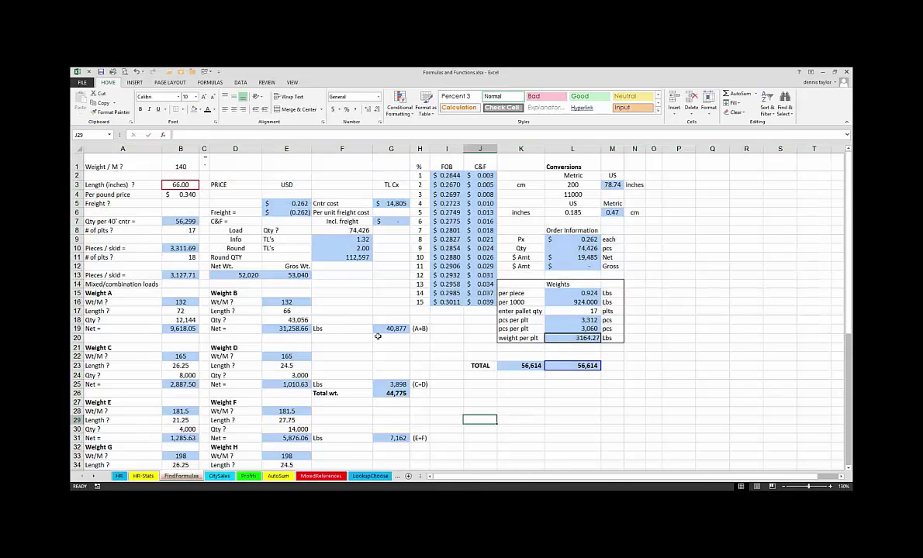
- Starting from cell E1, select only the numeric constants on the sheet with Go To Special, excluding text, logicals and errors
{"action": "left_click", "coordinate": [281, 164]}
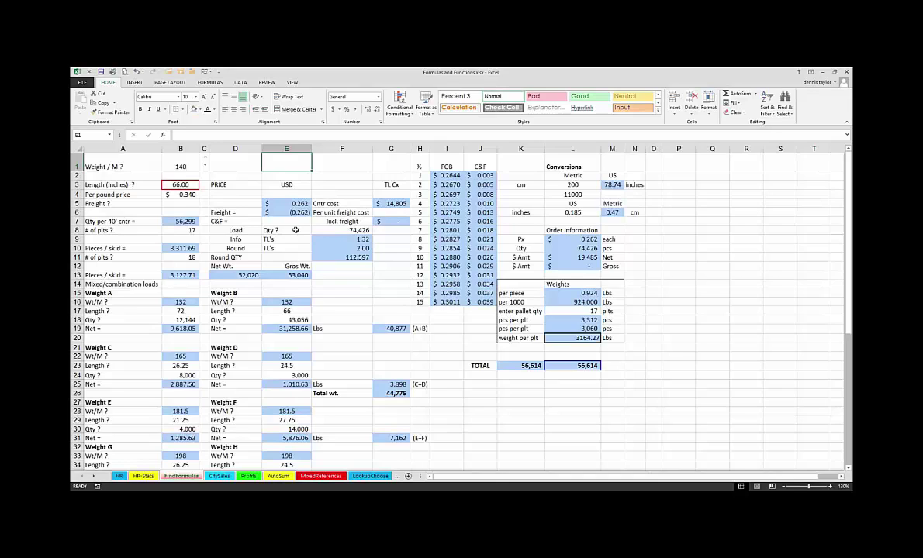
{"action": "left_click", "coordinate": [785, 101]}
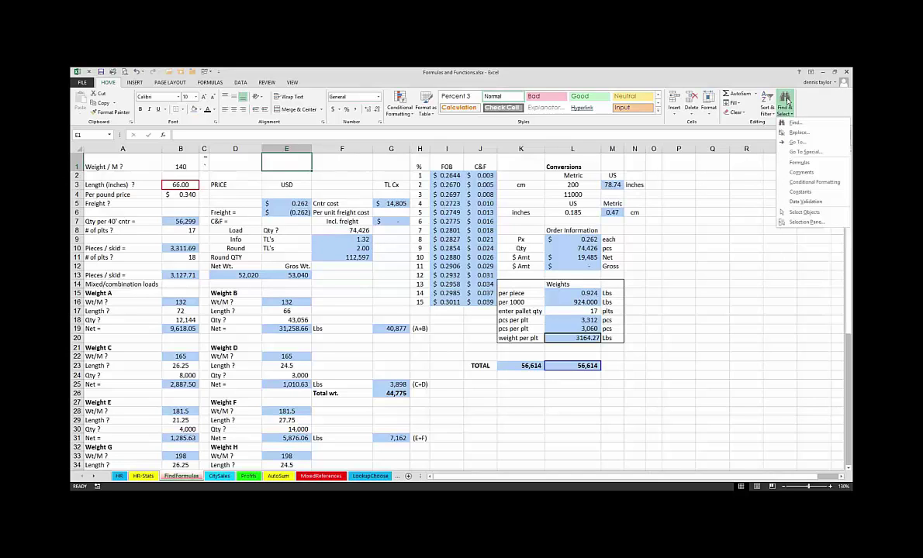
{"action": "left_click", "coordinate": [793, 153]}
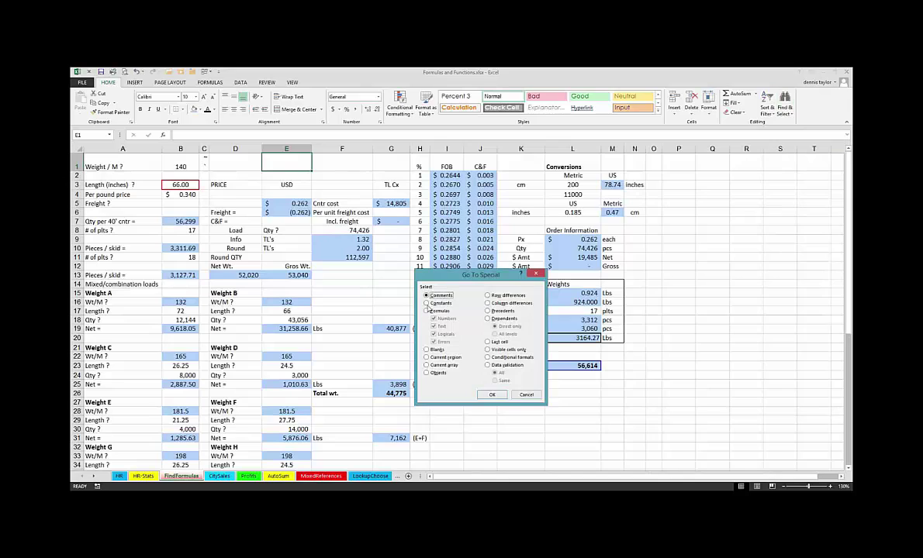
{"action": "left_click", "coordinate": [426, 304]}
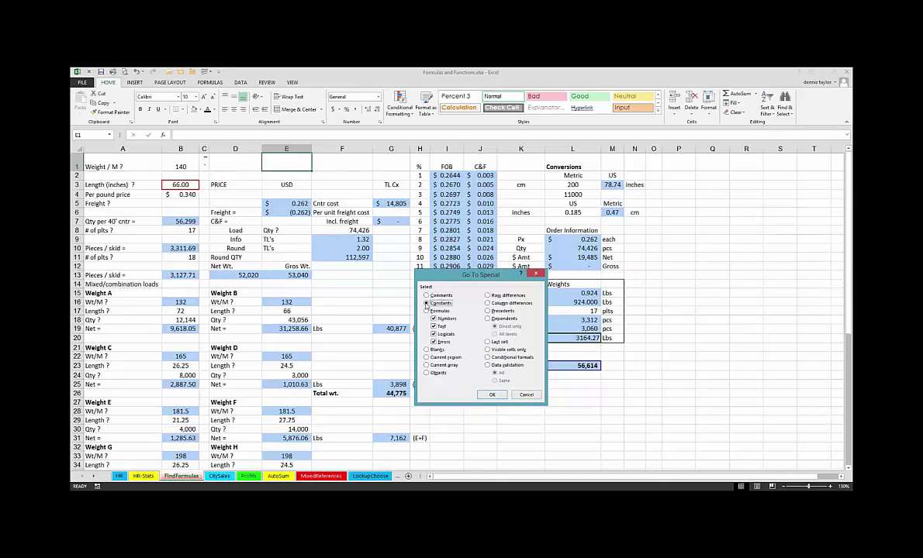
{"action": "left_click", "coordinate": [433, 326]}
{"action": "left_click", "coordinate": [434, 334]}
{"action": "left_click", "coordinate": [433, 342]}
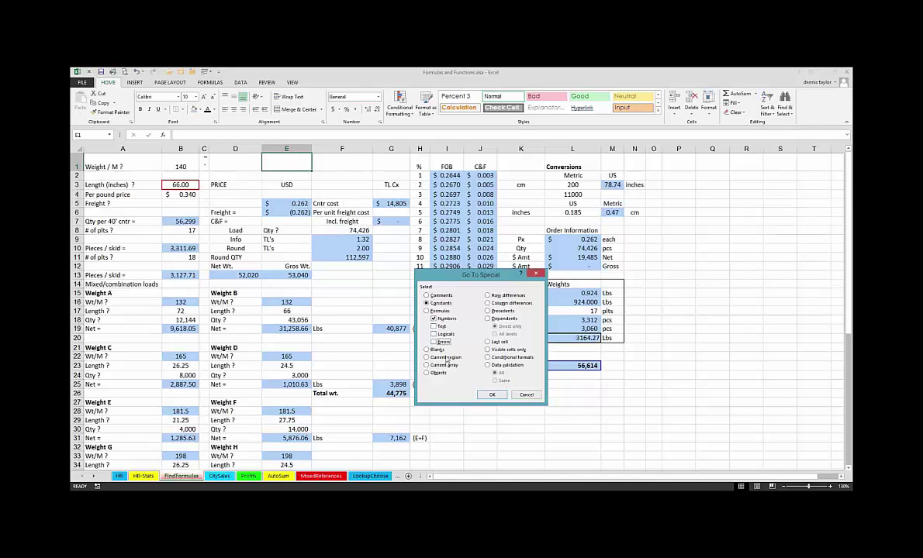
{"action": "left_click", "coordinate": [493, 396]}
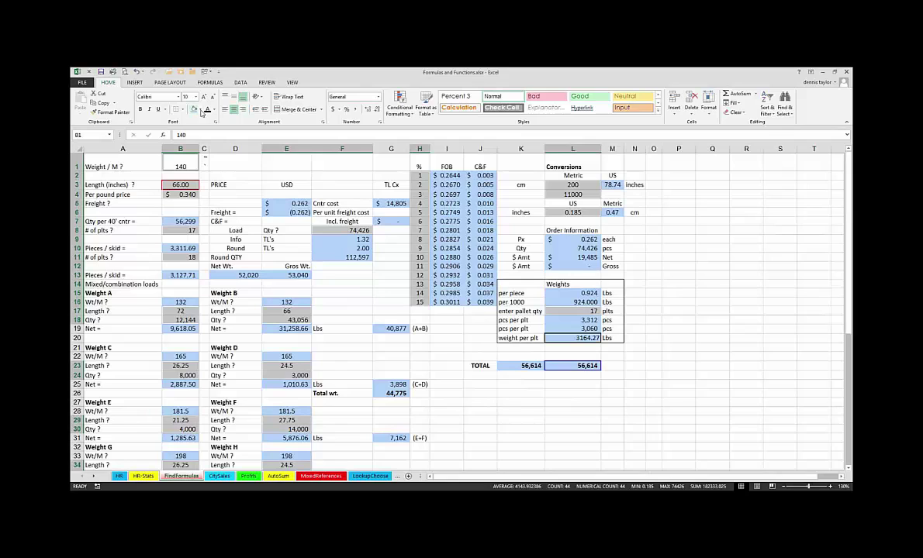
- Fill the selected numeric constant cells with light green and deselect them
{"action": "left_click", "coordinate": [200, 110]}
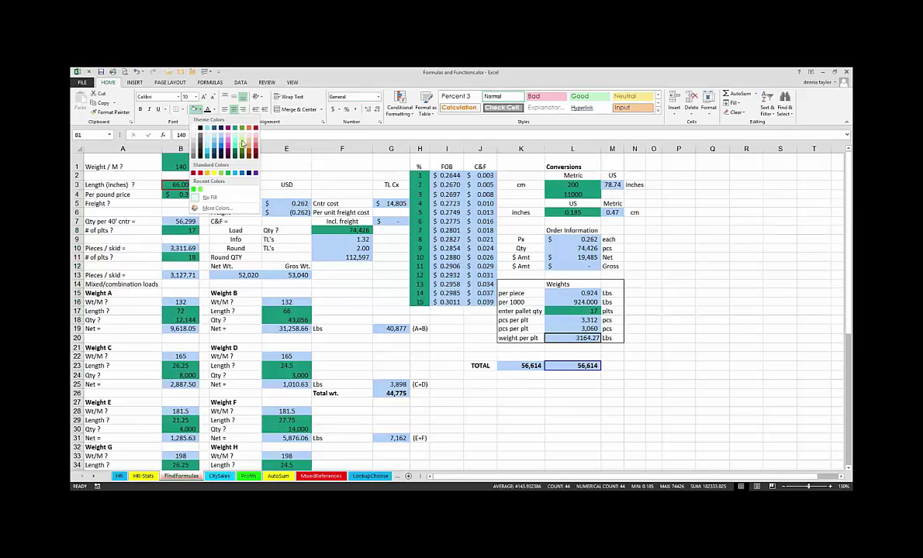
{"action": "left_click", "coordinate": [243, 133]}
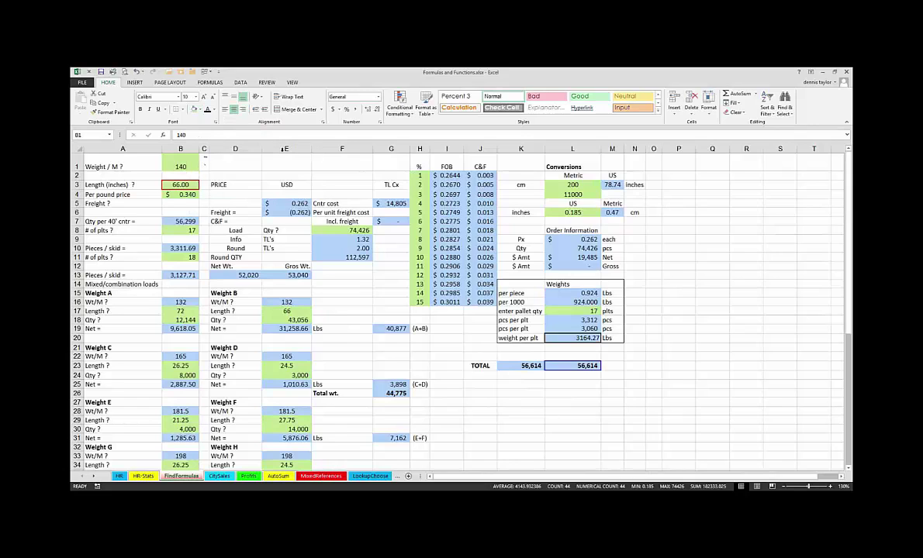
{"action": "left_click", "coordinate": [284, 161]}
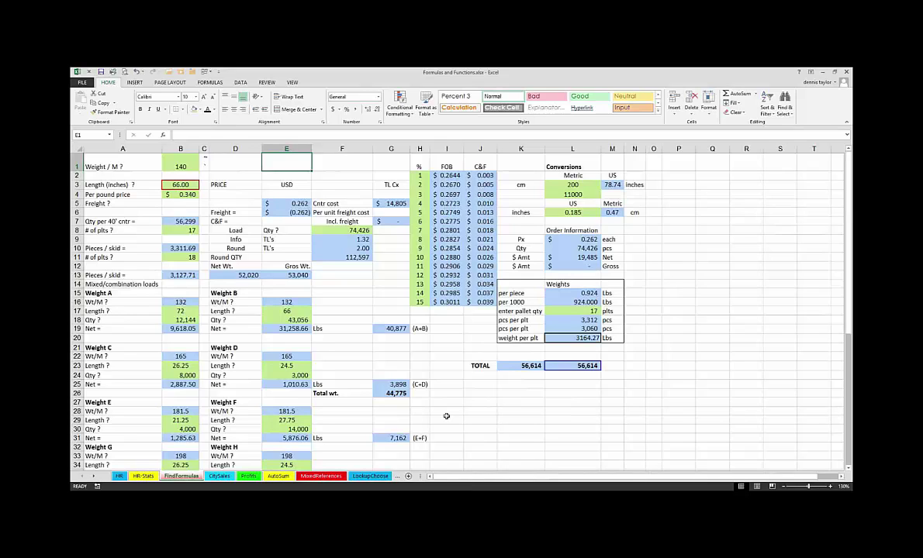
- Enter the heading City in cell R1, in the empty area beyond the data
{"action": "left_click", "coordinate": [841, 477]}
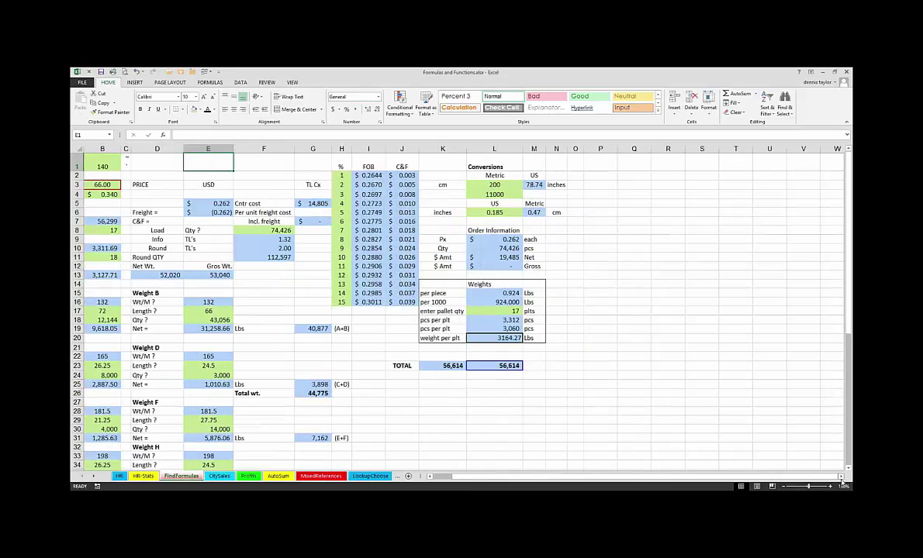
{"action": "left_click", "coordinate": [841, 477]}
{"action": "left_click", "coordinate": [567, 161]}
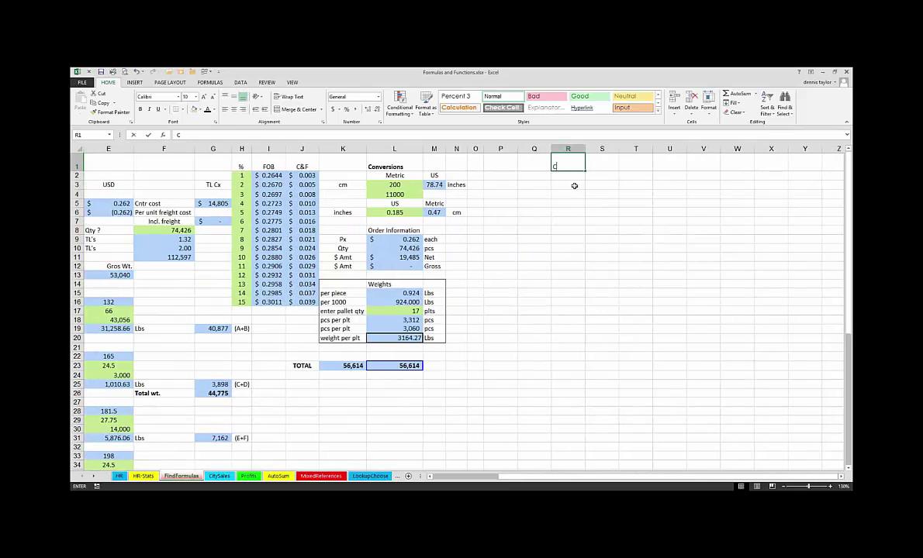
{"action": "type", "text": "City"}
{"action": "key", "text": "Return"}
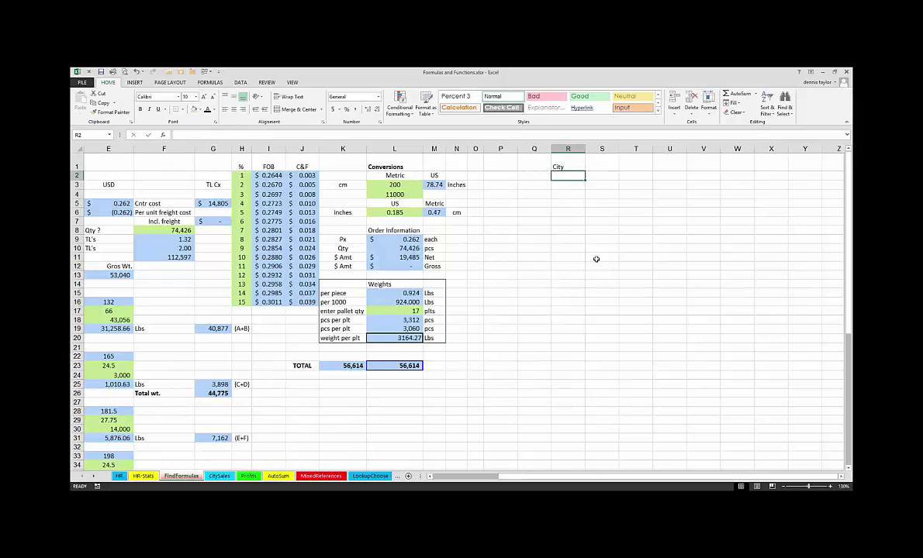
{"action": "left_click", "coordinate": [569, 166]}
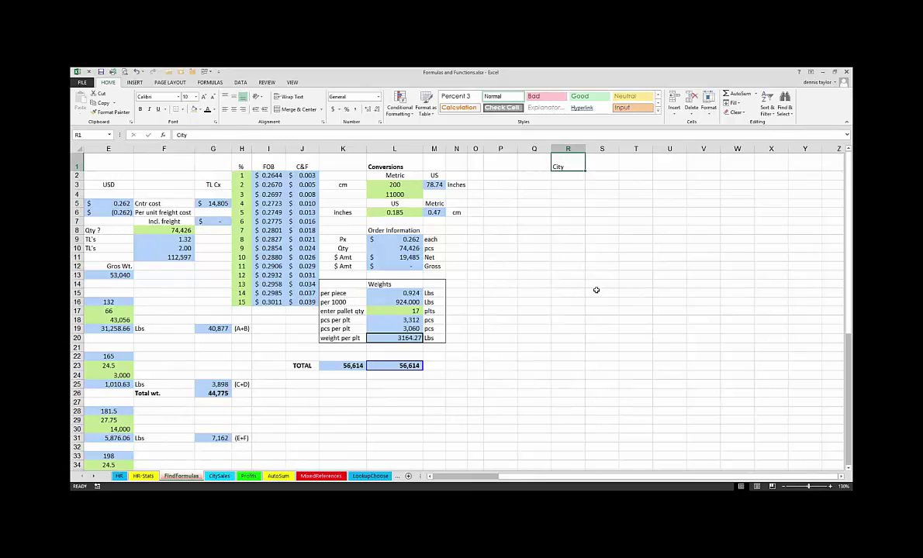
{"action": "scroll", "coordinate": [596, 290], "scroll_direction": "up", "scroll_amount": 8}
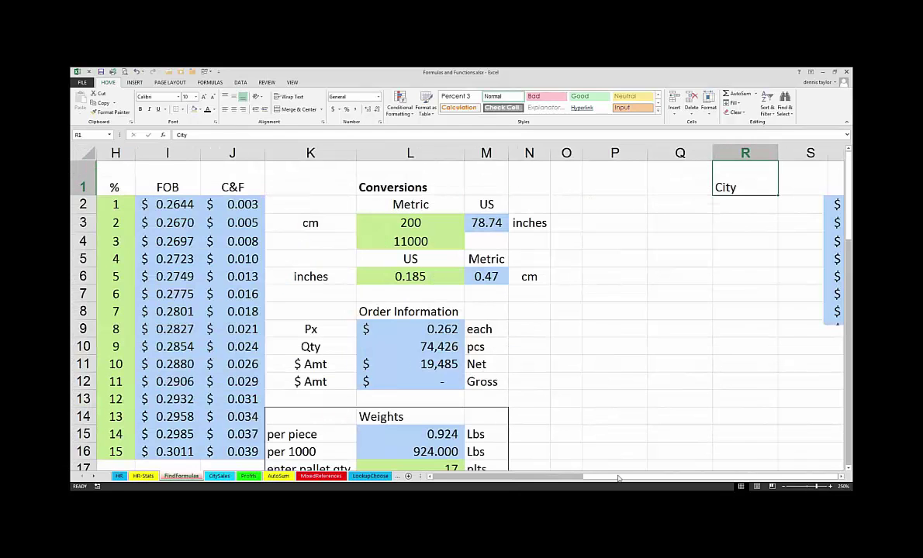
{"action": "scroll", "coordinate": [618, 478], "scroll_direction": "left", "scroll_amount": 7}
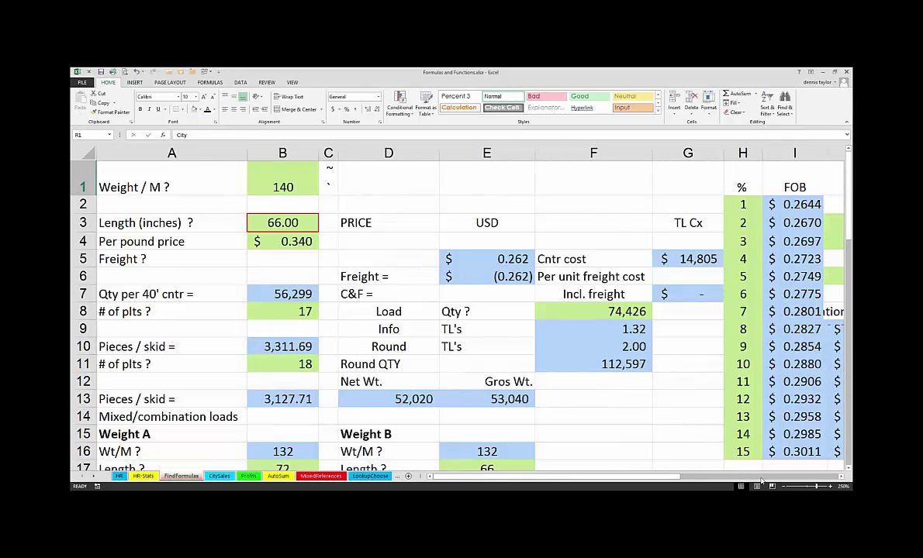
{"action": "scroll", "coordinate": [763, 482], "scroll_direction": "right", "scroll_amount": 7}
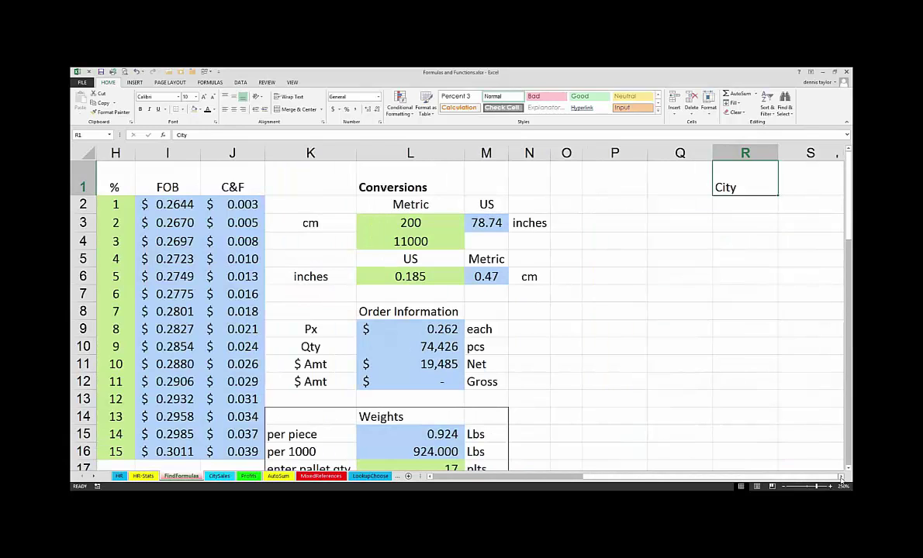
{"action": "scroll", "coordinate": [841, 480], "scroll_direction": "right", "scroll_amount": 5}
{"action": "left_click_drag", "start_coordinate": [377, 204], "coordinate": [367, 220]}
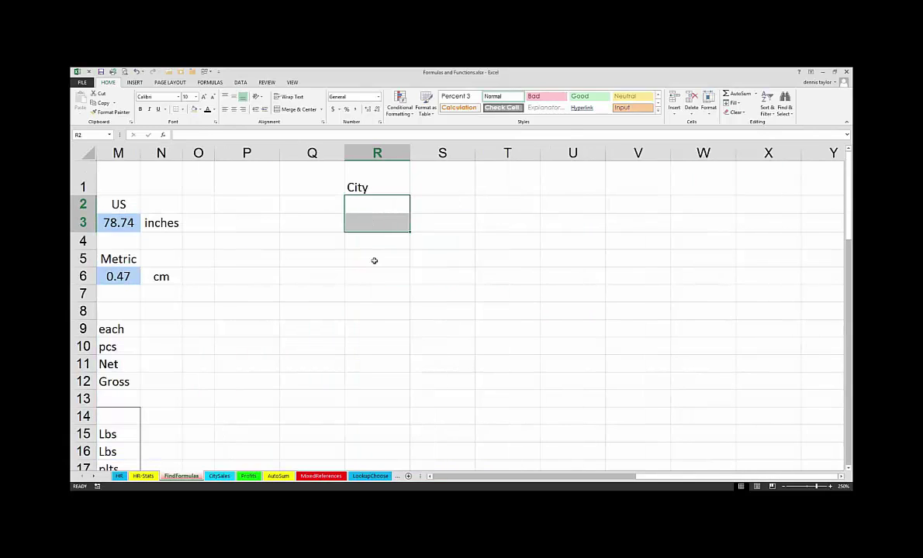
{"action": "left_click", "coordinate": [375, 260]}
{"action": "left_click_drag", "start_coordinate": [370, 329], "coordinate": [368, 351]}
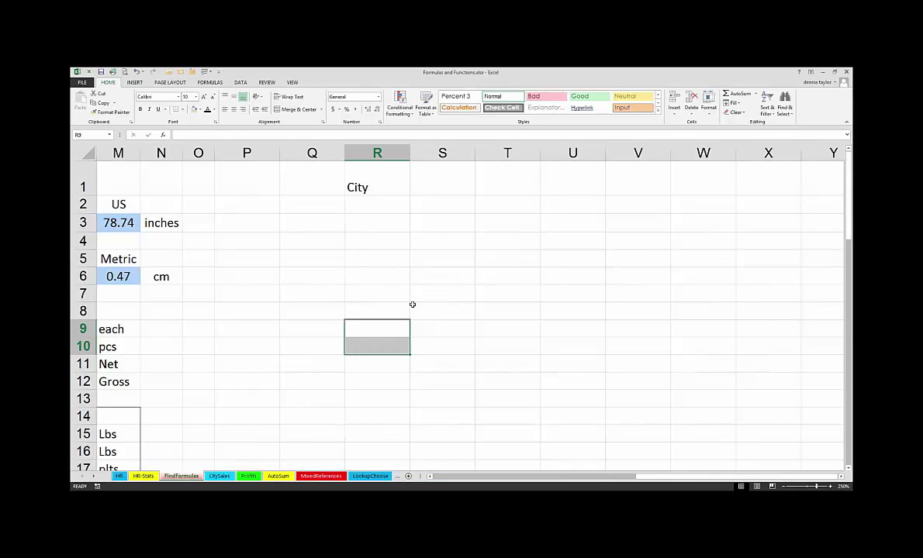
- Enter Denver simultaneously in the nonadjacent cells R2:R3, R5, R8:R9 and R13 under the City heading
{"action": "left_click", "coordinate": [377, 204]}
{"action": "left_click_drag", "start_coordinate": [376, 218], "coordinate": [373, 219]}
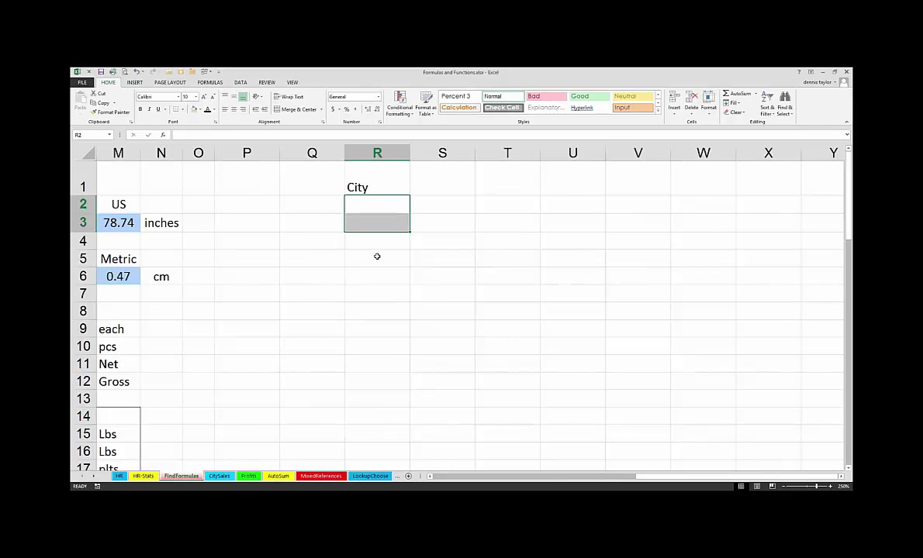
{"action": "left_click", "coordinate": [377, 256], "text": "ctrl"}
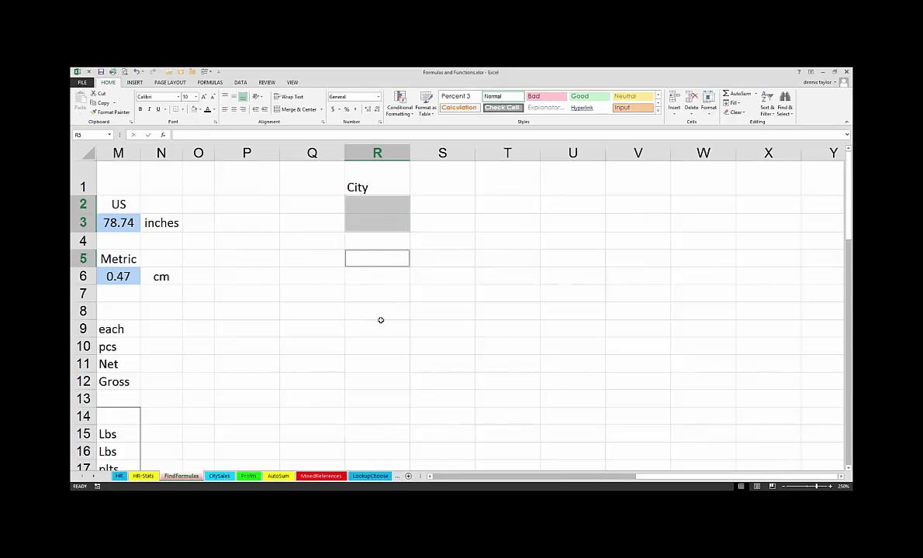
{"action": "left_click_drag", "start_coordinate": [377, 313], "coordinate": [376, 332]}
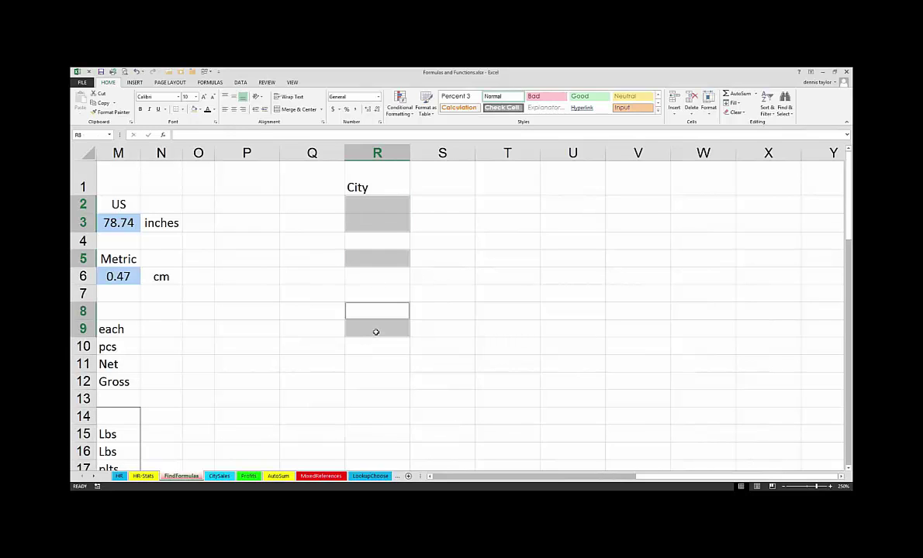
{"action": "left_click", "coordinate": [373, 400], "text": "ctrl"}
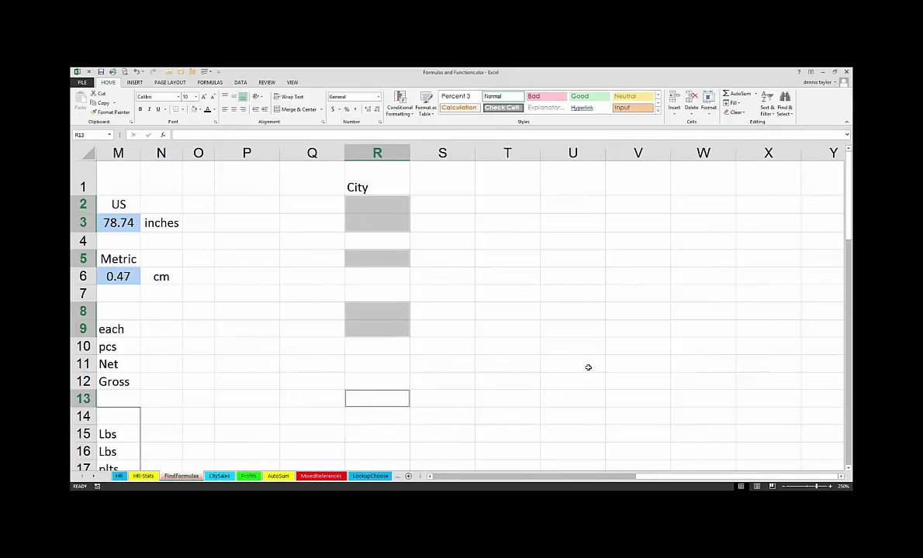
{"action": "type", "text": "Den"}
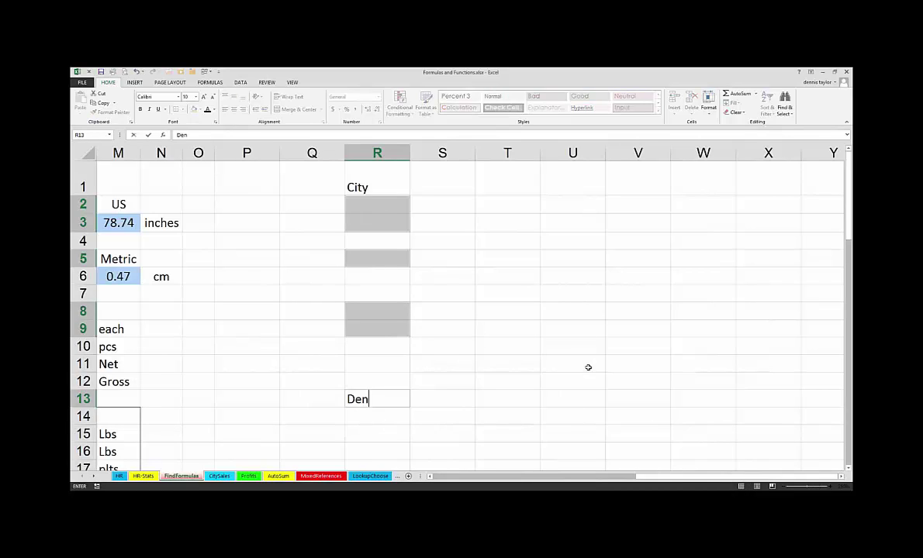
{"action": "type", "text": "ver"}
{"action": "key", "text": "ctrl+Return"}
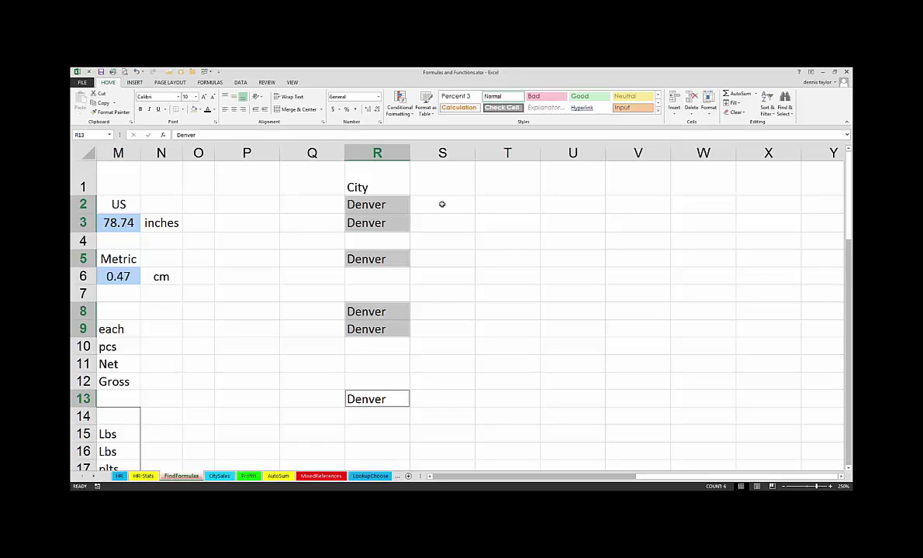
- Enter the number 25 simultaneously in cells S2:T2, T4 and T10:T11
{"action": "left_click_drag", "start_coordinate": [441, 204], "coordinate": [481, 203]}
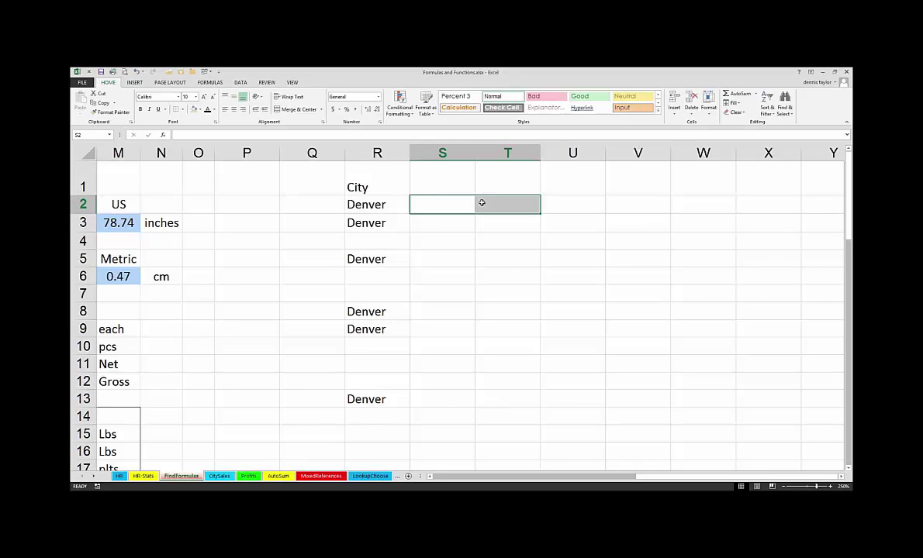
{"action": "left_click", "coordinate": [502, 238], "text": "ctrl"}
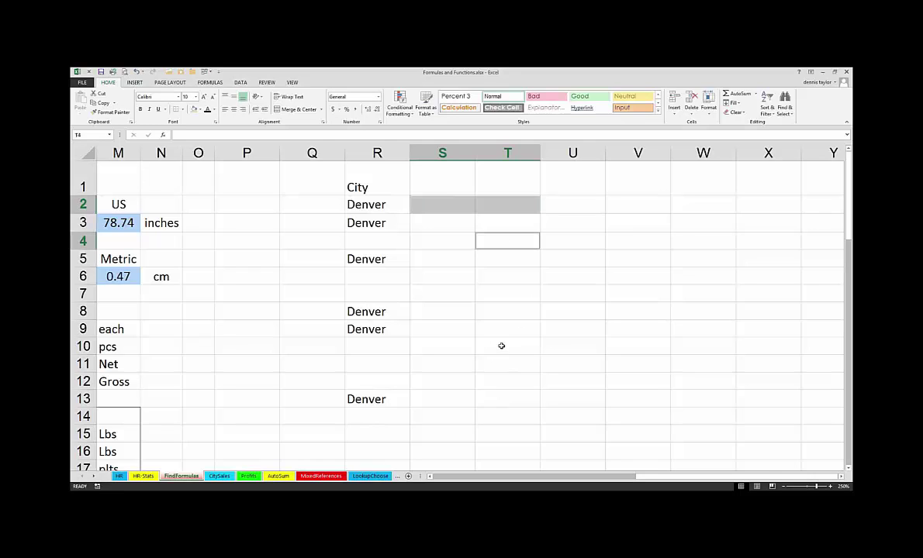
{"action": "left_click_drag", "start_coordinate": [497, 344], "coordinate": [503, 363]}
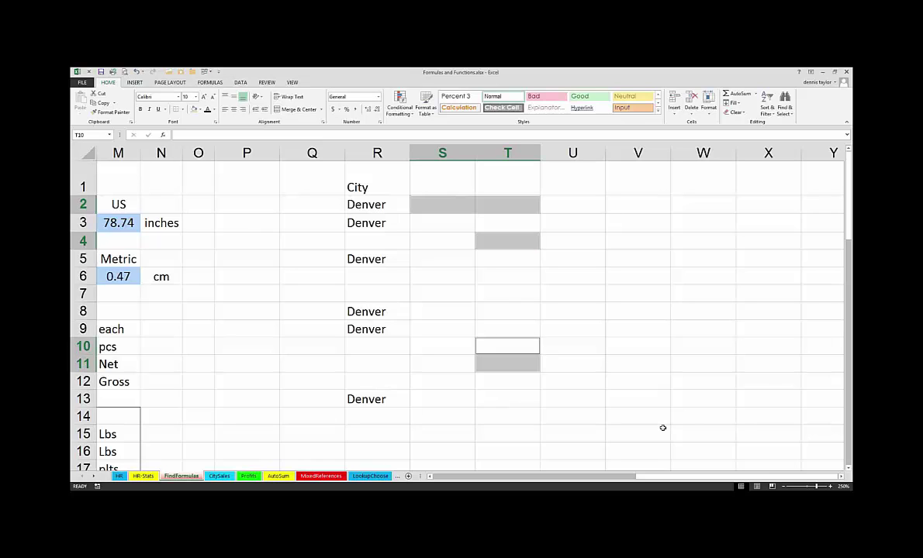
{"action": "type", "text": "25"}
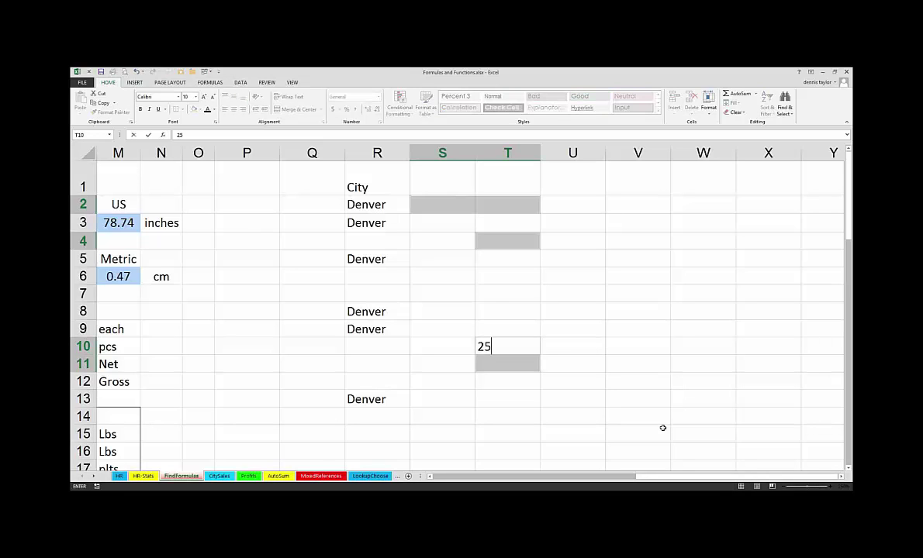
{"action": "key", "text": "ctrl+Return"}
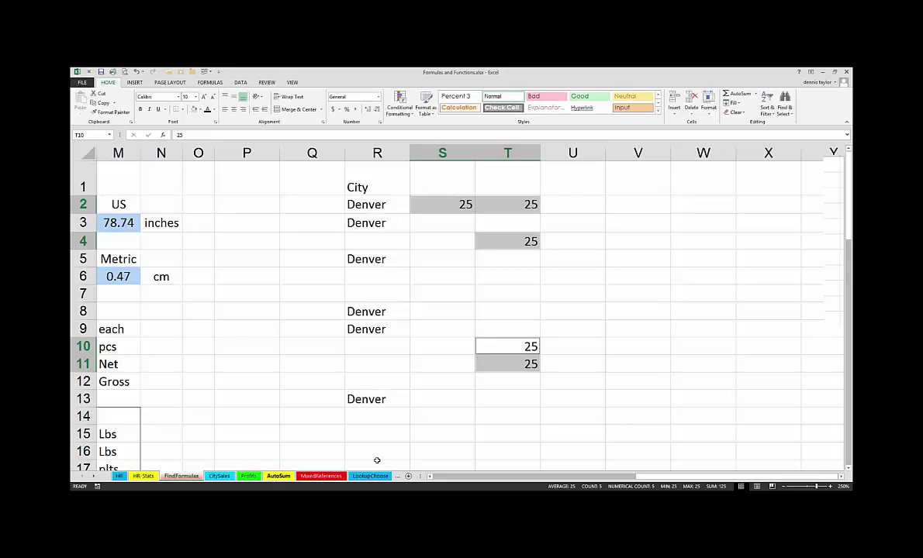
- On the AutoSum sheet, select the empty cells K8:O8 and R8:V8 beneath both monthly state tables together
{"action": "key", "text": "ctrl+Page_Down"}
{"action": "key", "text": "ctrl+Page_Down"}
{"action": "key", "text": "ctrl+Page_Down"}
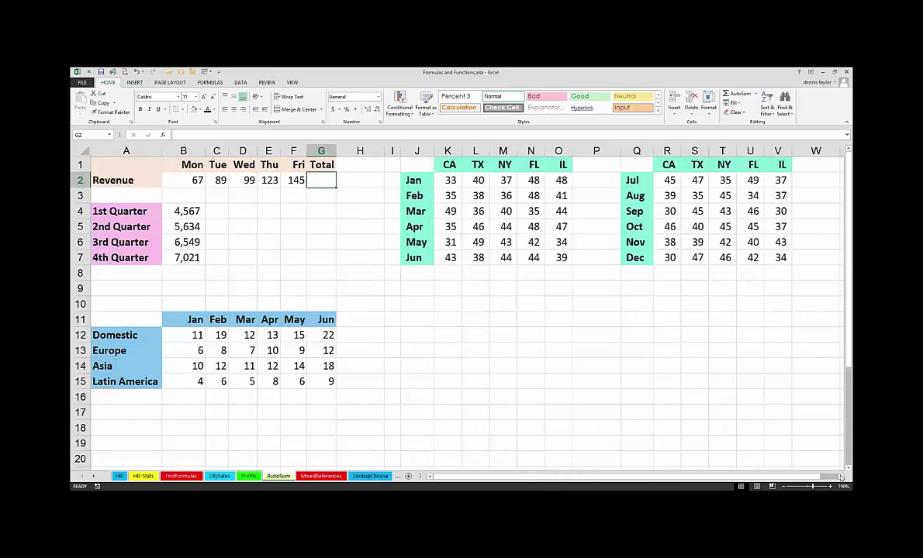
{"action": "left_click", "coordinate": [840, 477]}
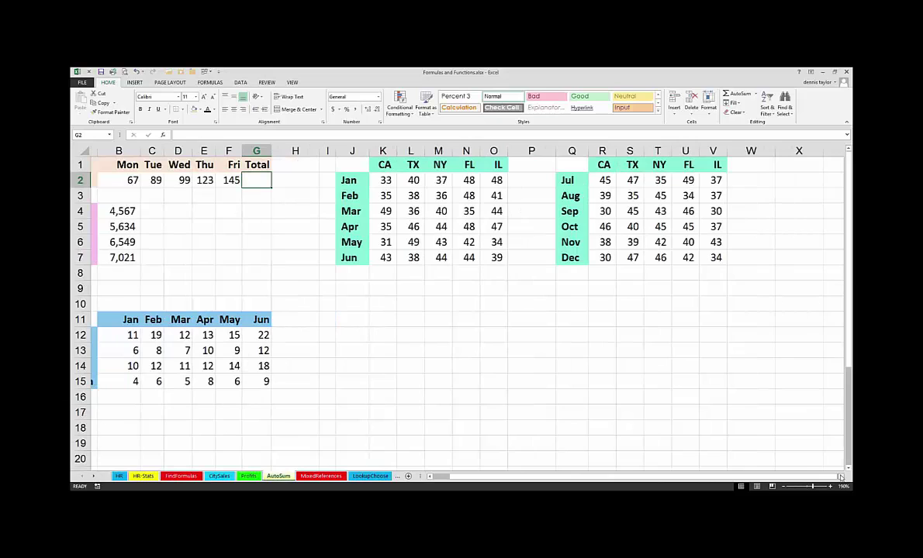
{"action": "left_click", "coordinate": [841, 476]}
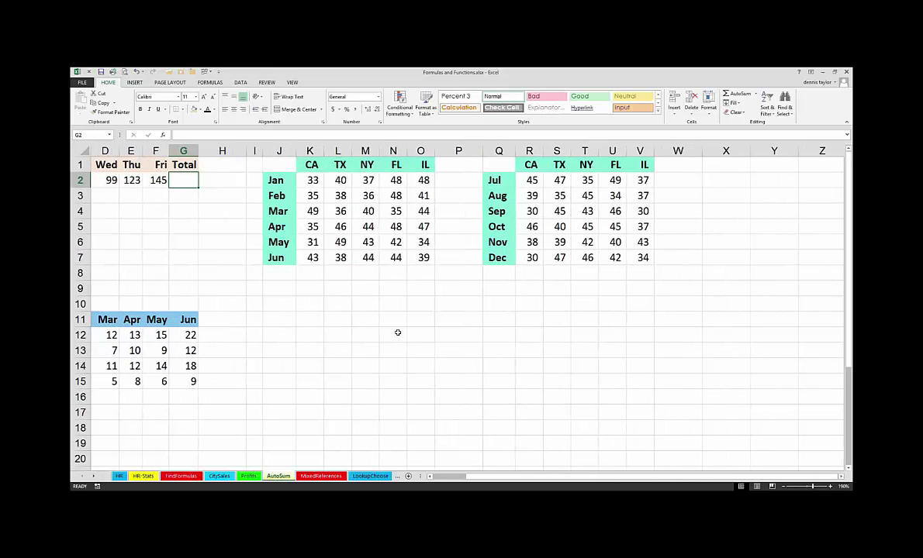
{"action": "left_click_drag", "start_coordinate": [312, 272], "coordinate": [423, 272]}
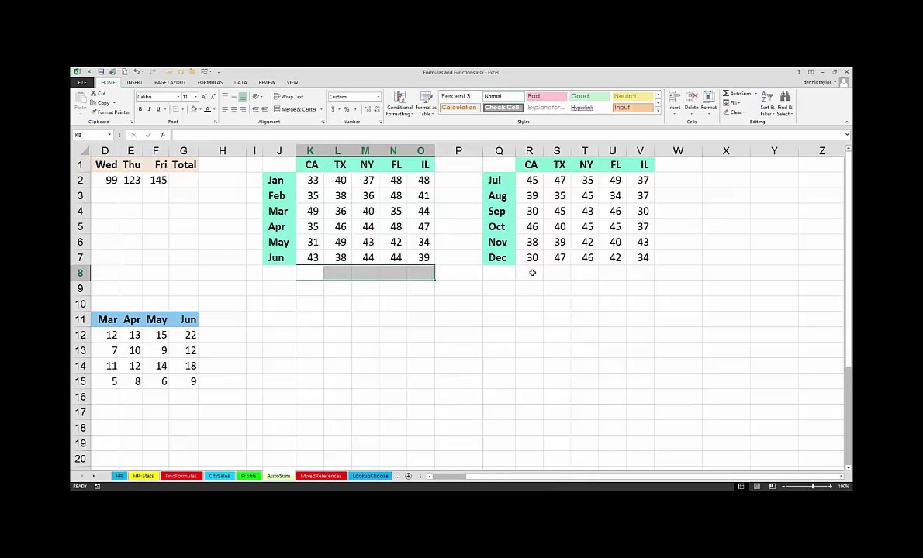
{"action": "left_click_drag", "start_coordinate": [541, 270], "coordinate": [638, 273]}
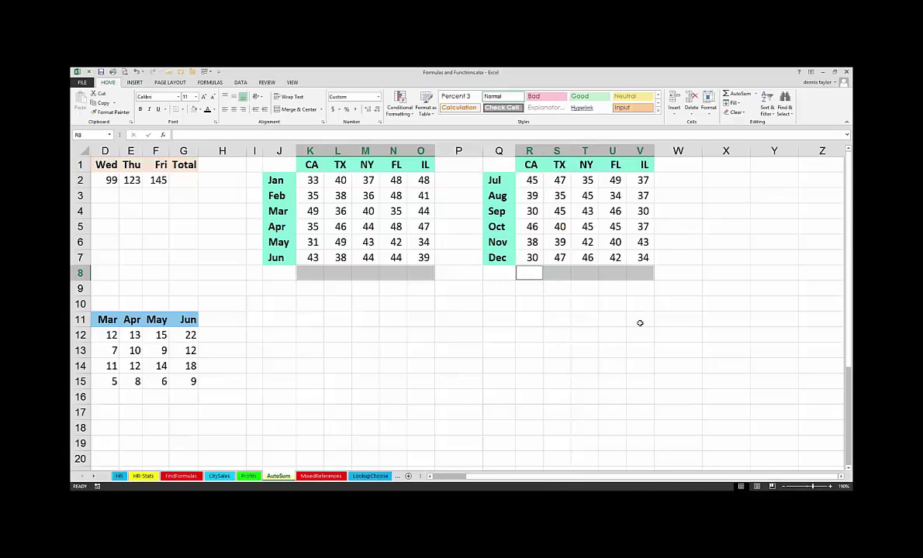
- Fill the selected row 8 cells with AutoSum totals and check the formulas beneath both tables
{"action": "key", "text": "alt+equal"}
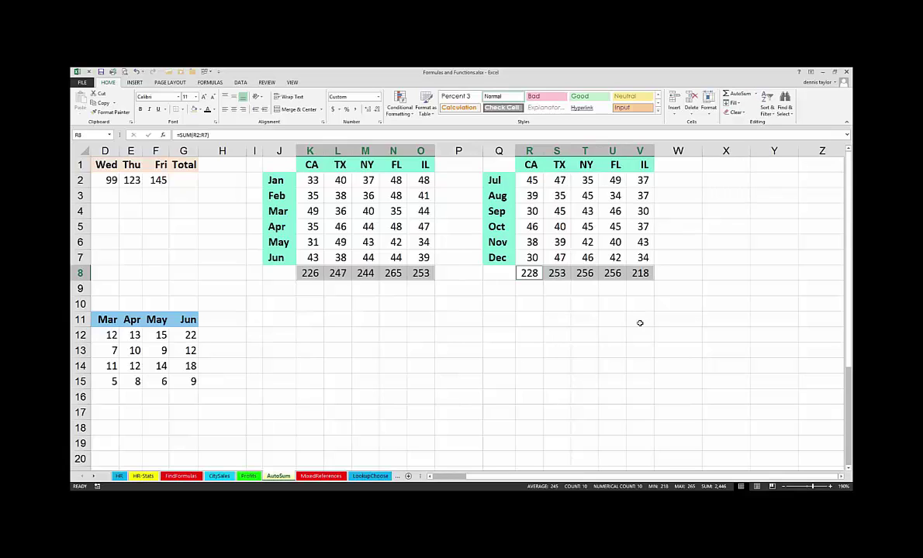
{"action": "left_click", "coordinate": [527, 273]}
{"action": "left_click", "coordinate": [612, 273]}
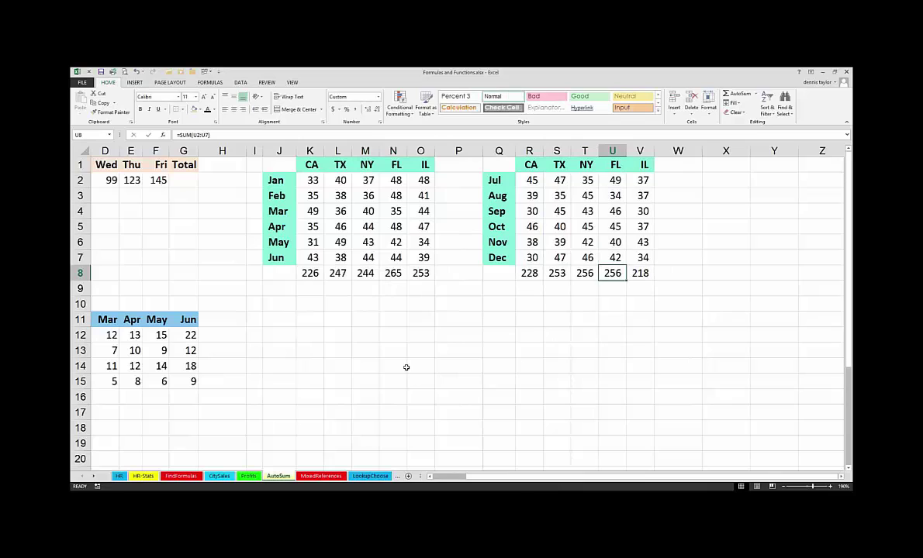
{"action": "key", "text": "Left"}
{"action": "key", "text": "Left"}
{"action": "key", "text": "Left"}
{"action": "key", "text": "Left"}
{"action": "key", "text": "Left"}
{"action": "key", "text": "Left"}
{"action": "key", "text": "Left"}
{"action": "key", "text": "Left"}
{"action": "key", "text": "Left"}
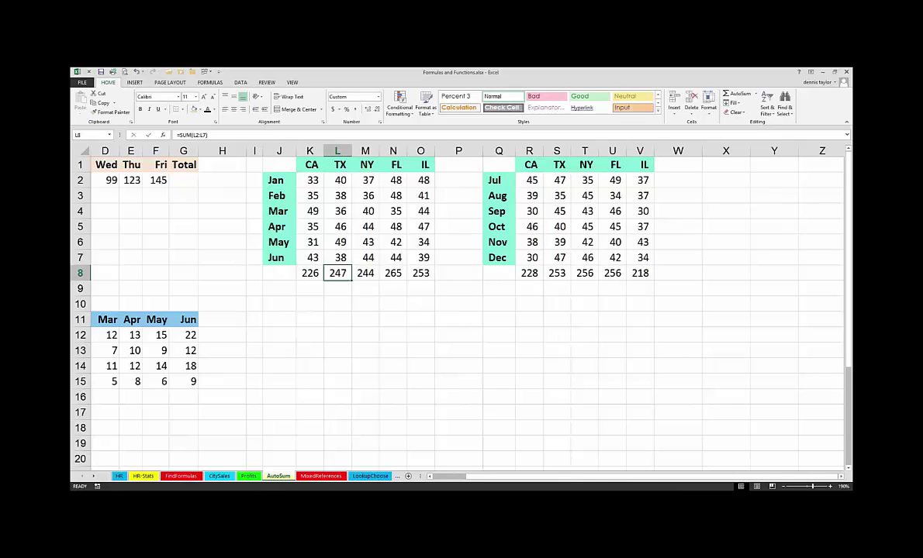
- Undo the row 8 totals and fill the same cells with the average of each state column
{"action": "key", "text": "ctrl+z"}
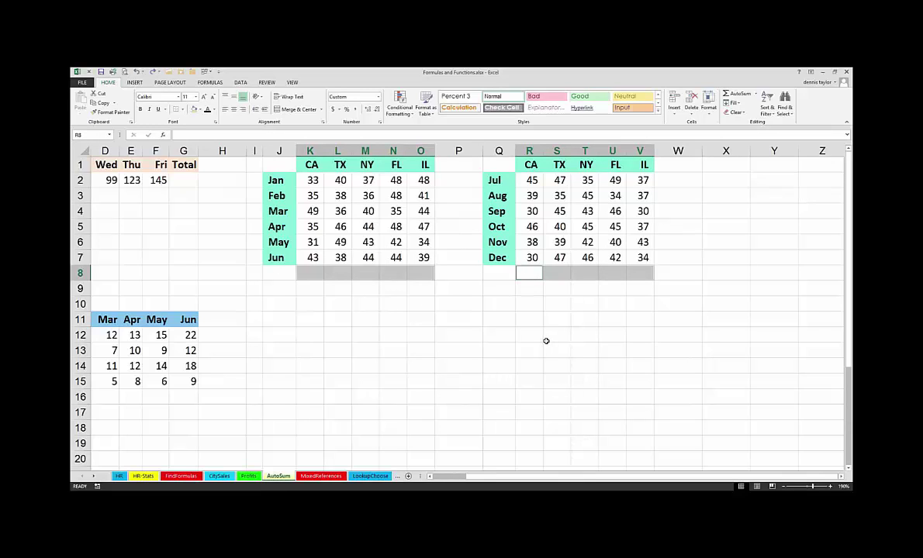
{"action": "left_click", "coordinate": [755, 93]}
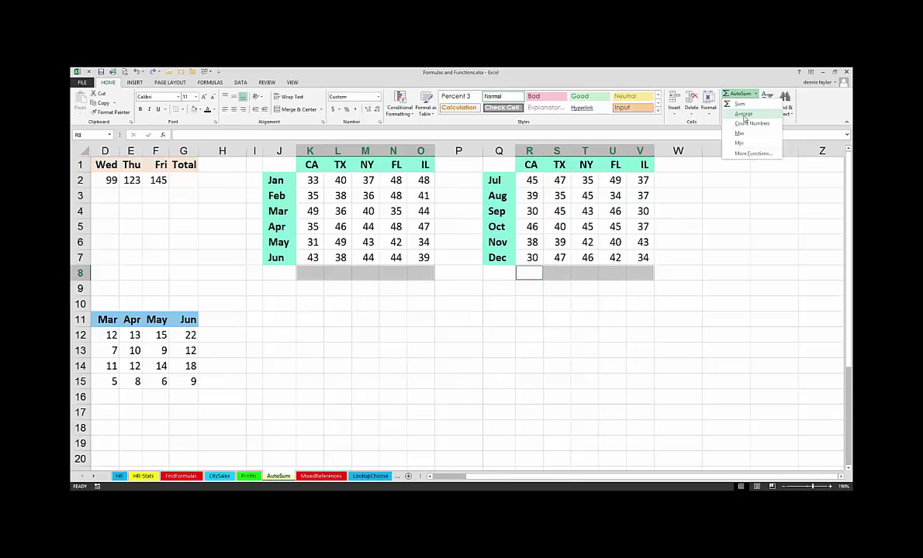
{"action": "left_click", "coordinate": [744, 114]}
{"action": "left_click", "coordinate": [639, 380]}
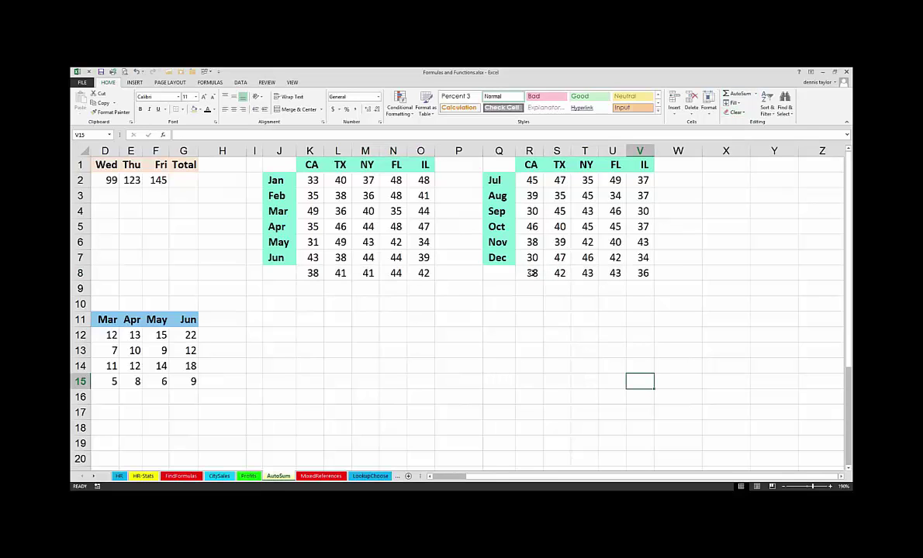
- Check the average formulas in cells R8, U8 and M8, and undo the row of averages
{"action": "left_click", "coordinate": [532, 273]}
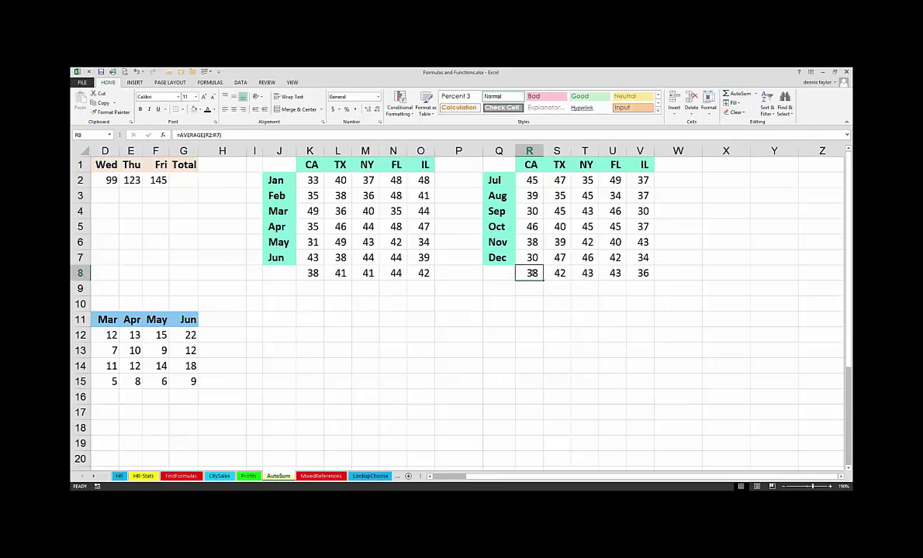
{"action": "left_click", "coordinate": [615, 273]}
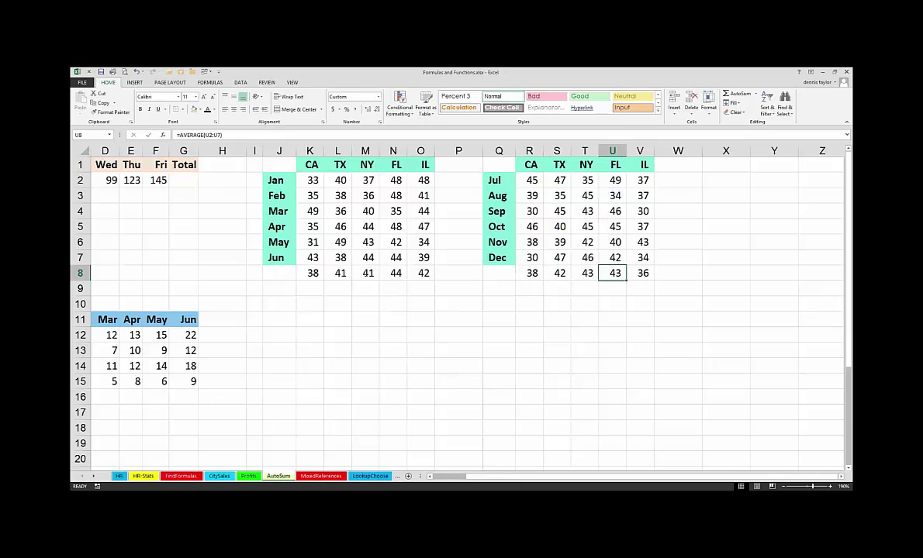
{"action": "double_click", "coordinate": [365, 272]}
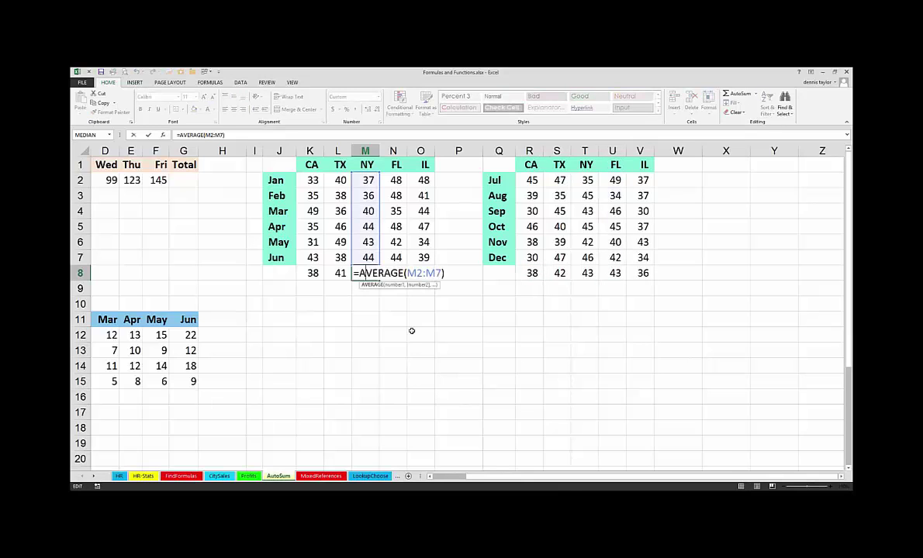
{"action": "key", "text": "Escape"}
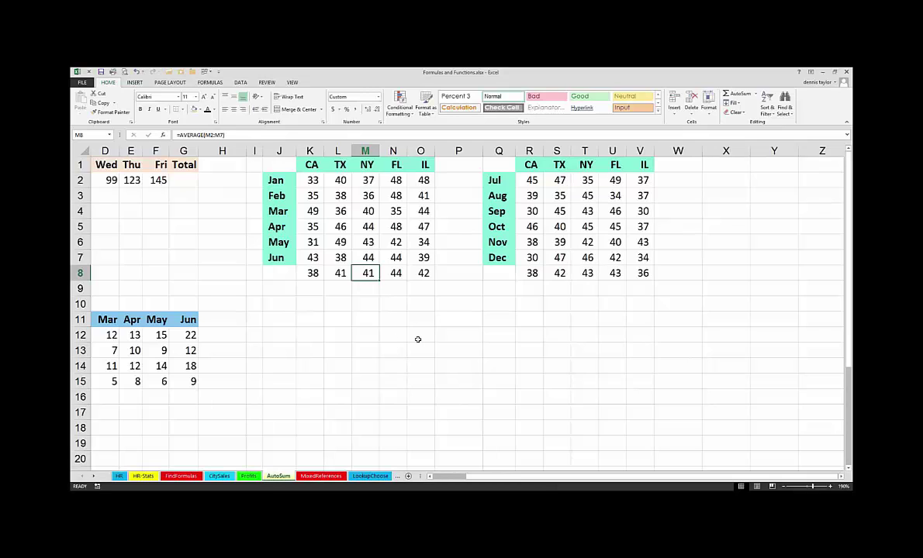
{"action": "left_click", "coordinate": [417, 339]}
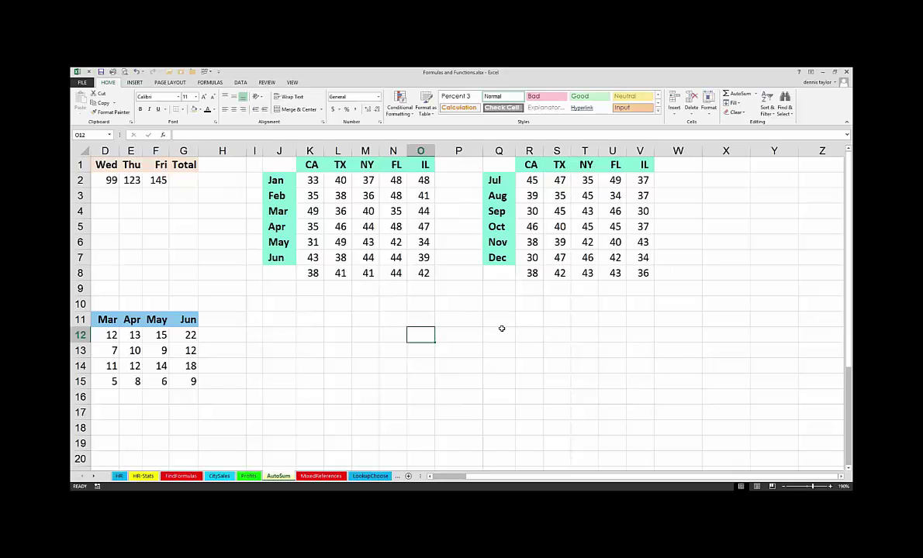
{"action": "key", "text": "ctrl+z"}
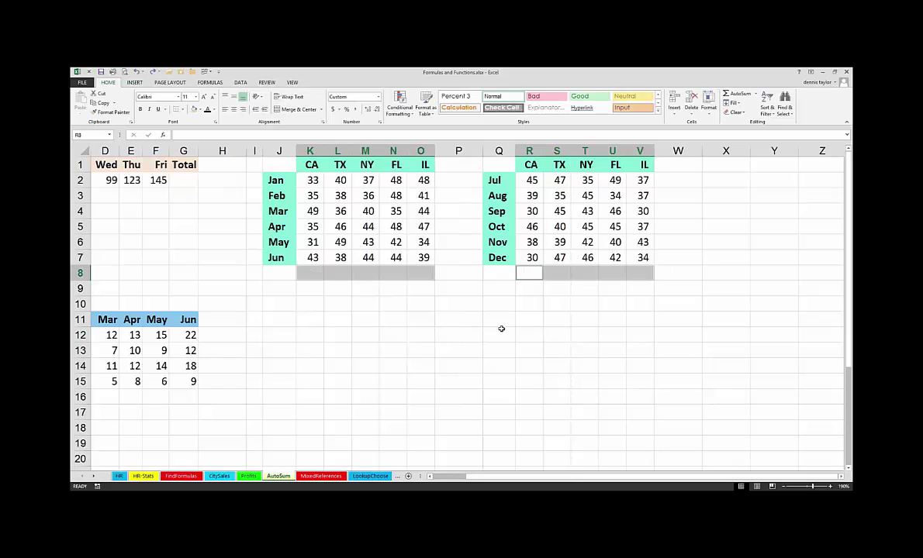
- Enter the formula =MEDIAN(R2:R7) from cell R8 into all the selected row 8 cells at once
{"action": "type", "text": "=median"}
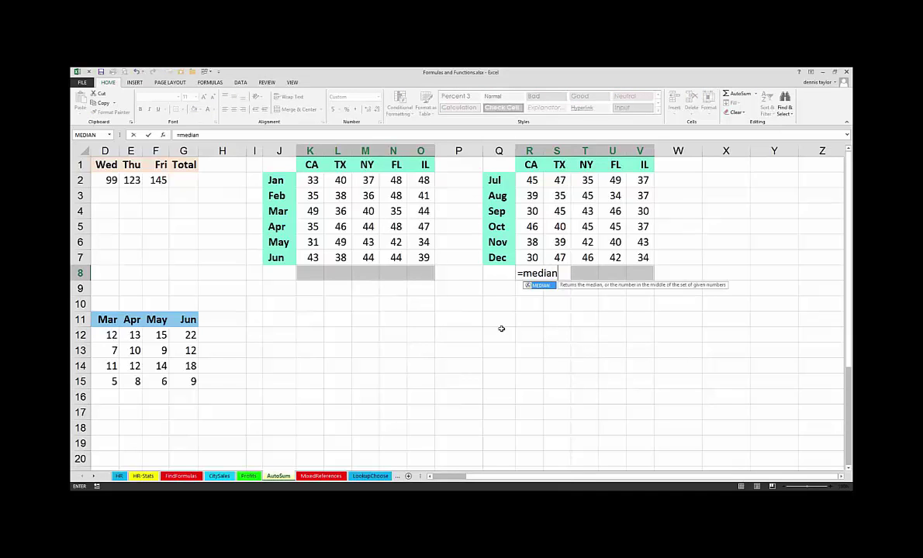
{"action": "type", "text": "("}
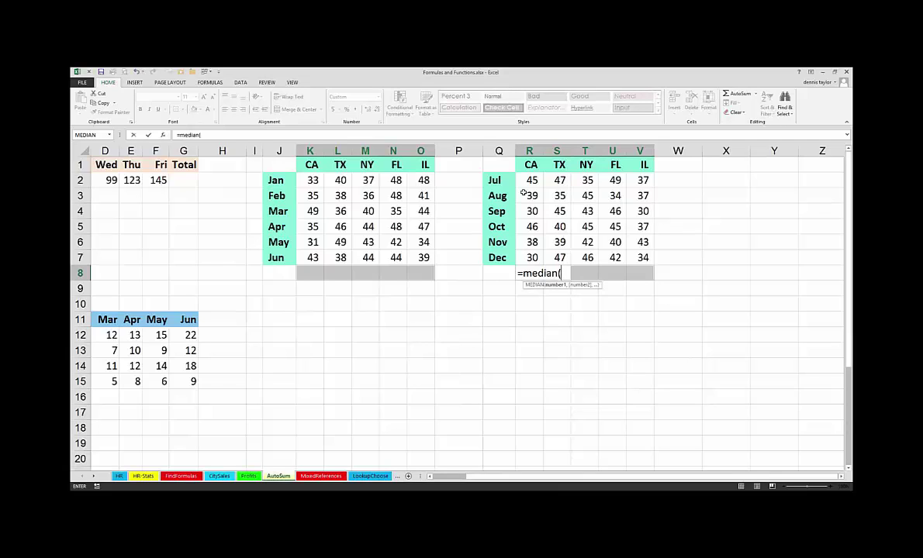
{"action": "left_click_drag", "start_coordinate": [531, 258], "coordinate": [531, 180]}
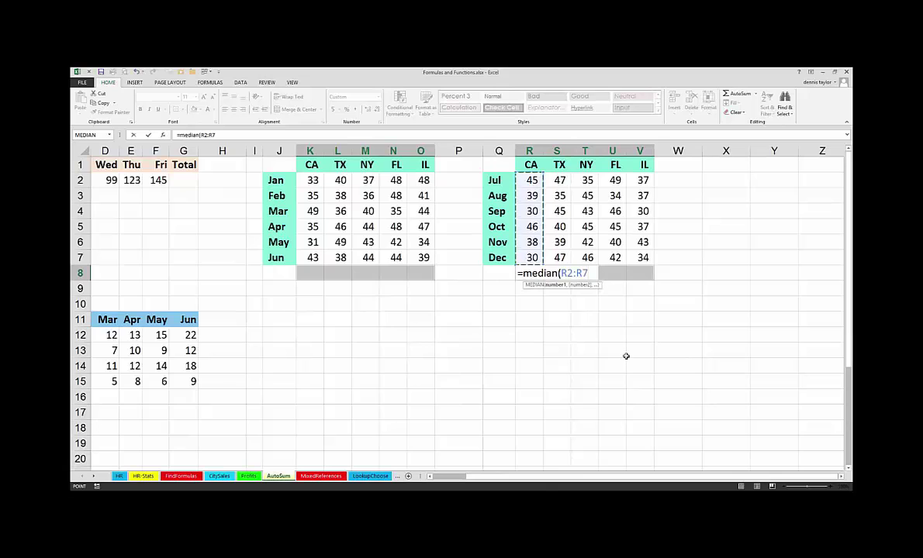
{"action": "key", "text": "ctrl+Return"}
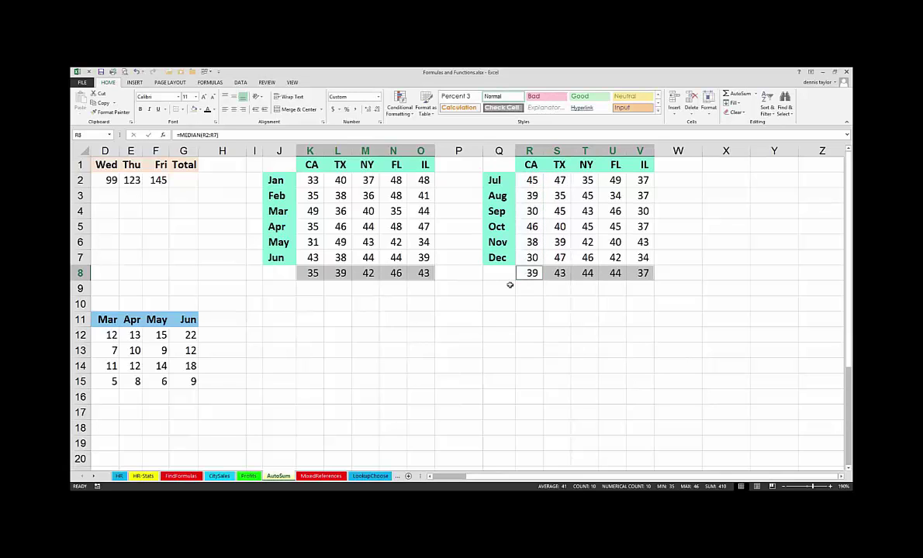
- Check the median formulas in cells R8, U8, L8 and K8 beneath the two state tables
{"action": "left_click", "coordinate": [527, 273]}
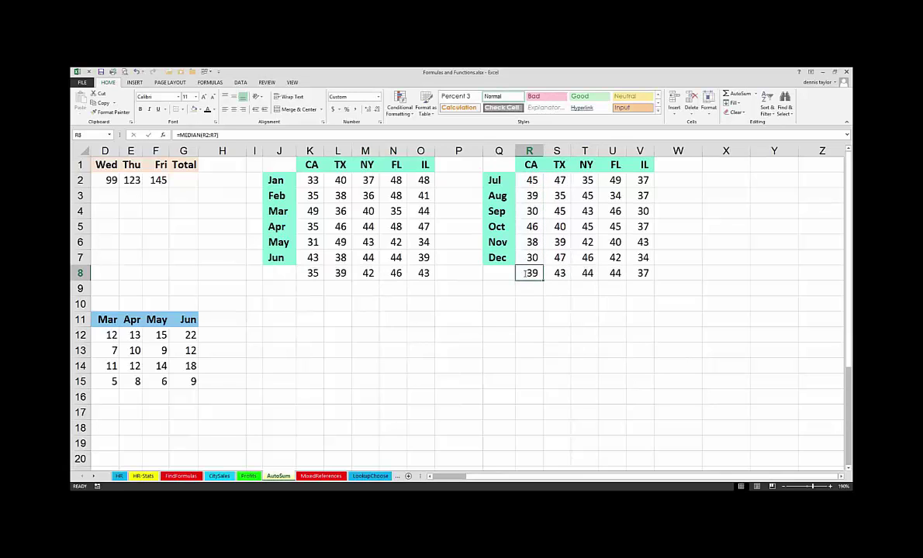
{"action": "key", "text": "F2"}
{"action": "key", "text": "Escape"}
{"action": "left_click", "coordinate": [614, 272]}
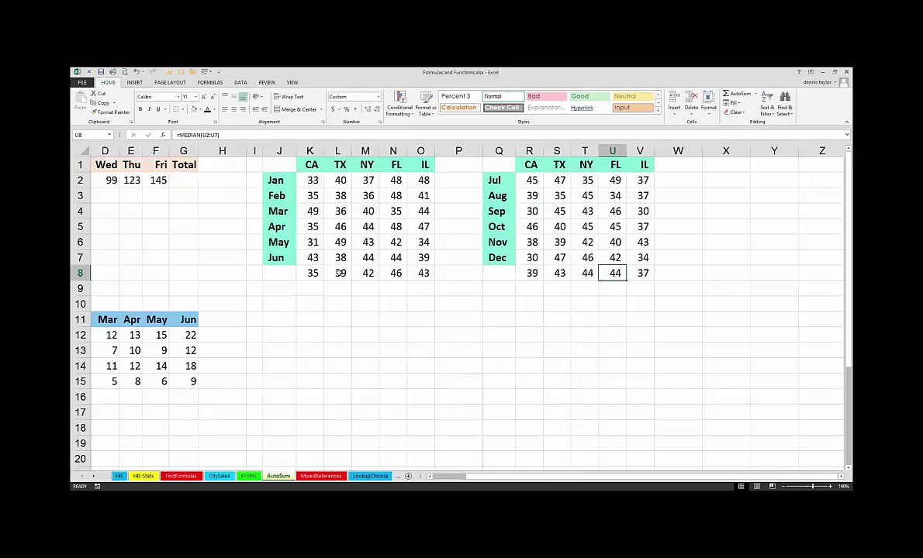
{"action": "left_click", "coordinate": [340, 273]}
{"action": "key", "text": "F2"}
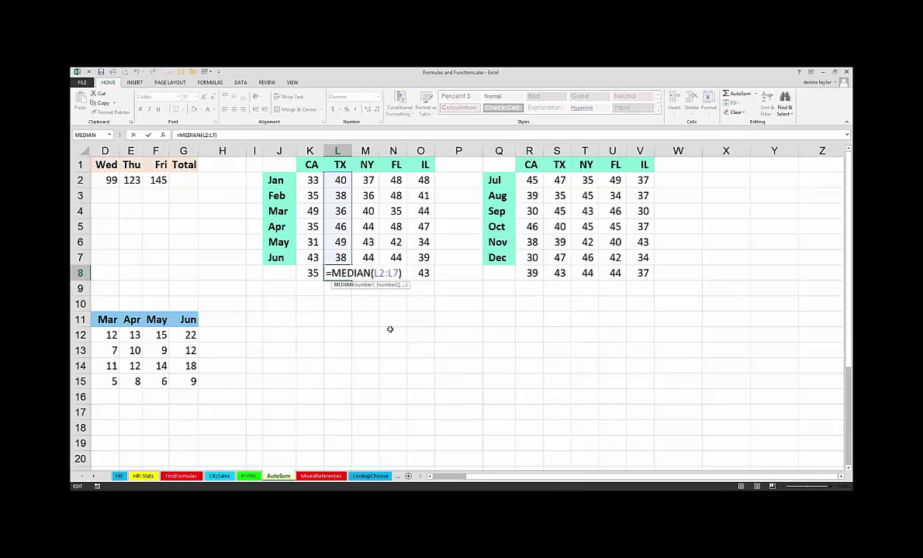
{"action": "key", "text": "Escape"}
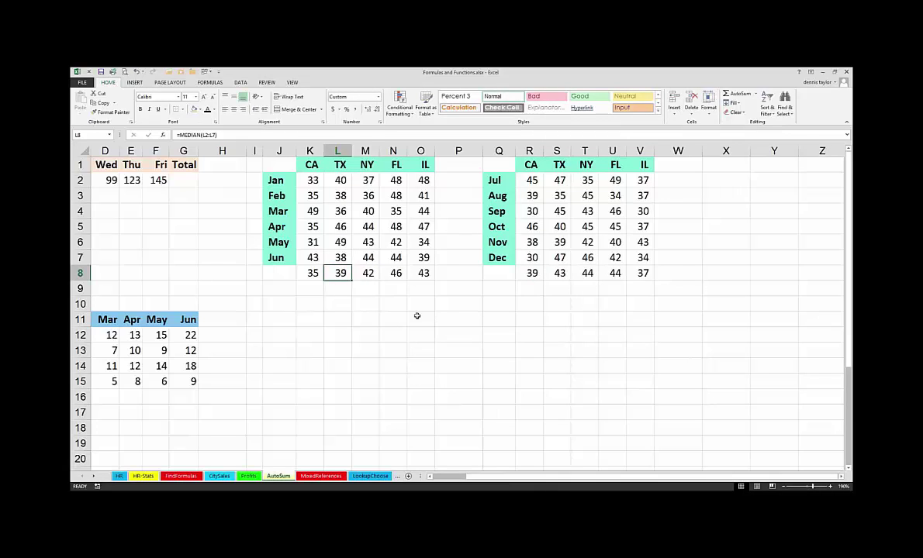
{"action": "left_click", "coordinate": [416, 316]}
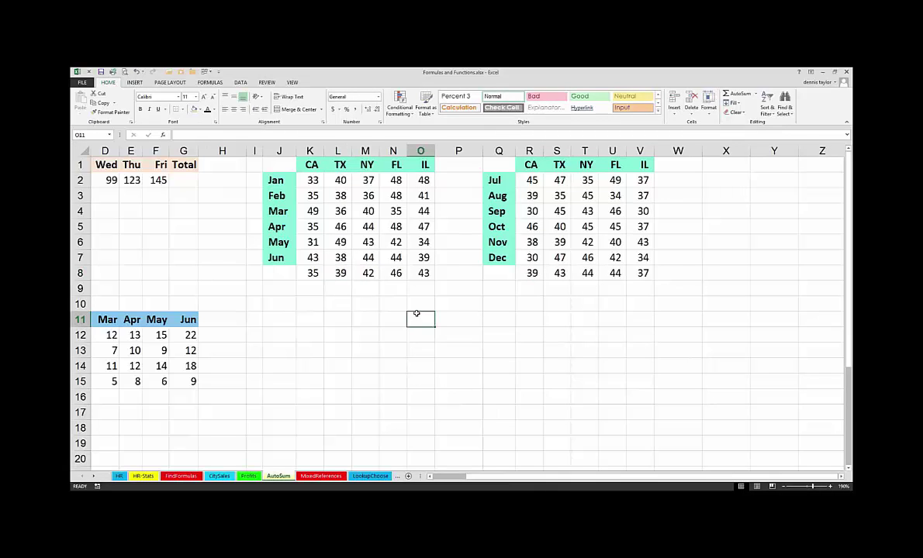
{"action": "left_click", "coordinate": [312, 273]}
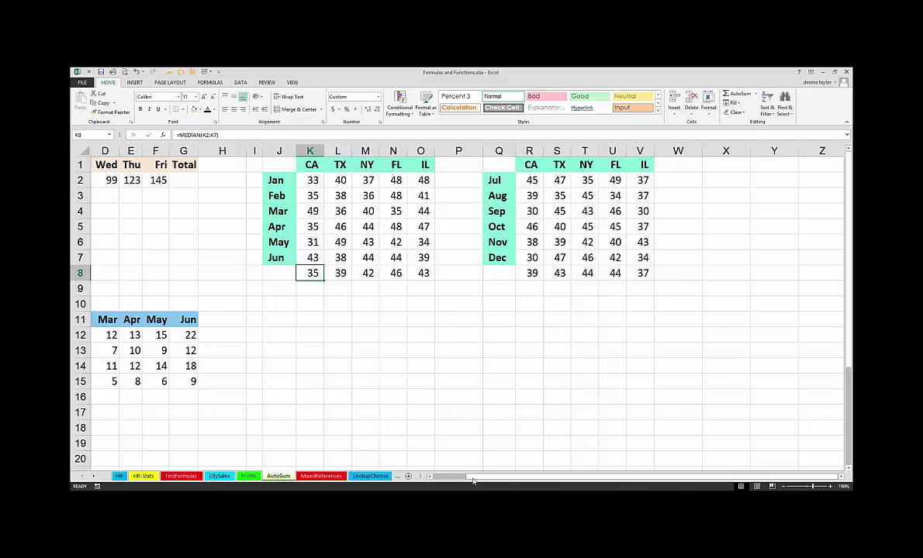
- Total the Monday-to-Friday revenue in cell G2 with AutoSum, and undo that total
{"action": "left_click_drag", "start_coordinate": [470, 477], "coordinate": [434, 477]}
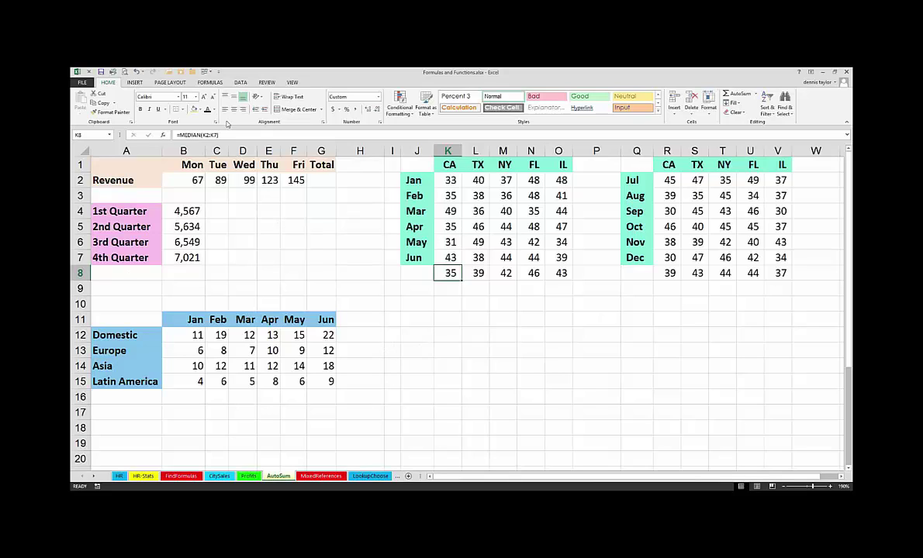
{"action": "left_click", "coordinate": [210, 83]}
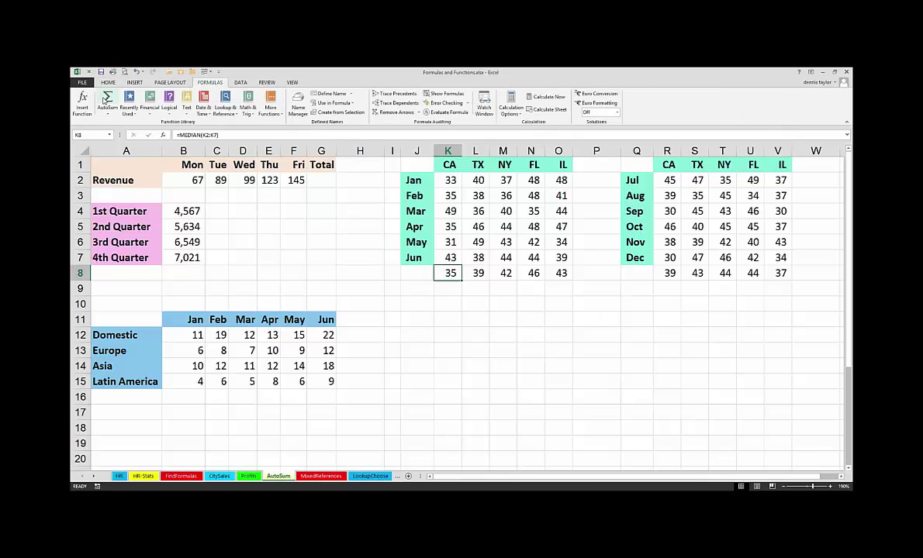
{"action": "left_click", "coordinate": [317, 181]}
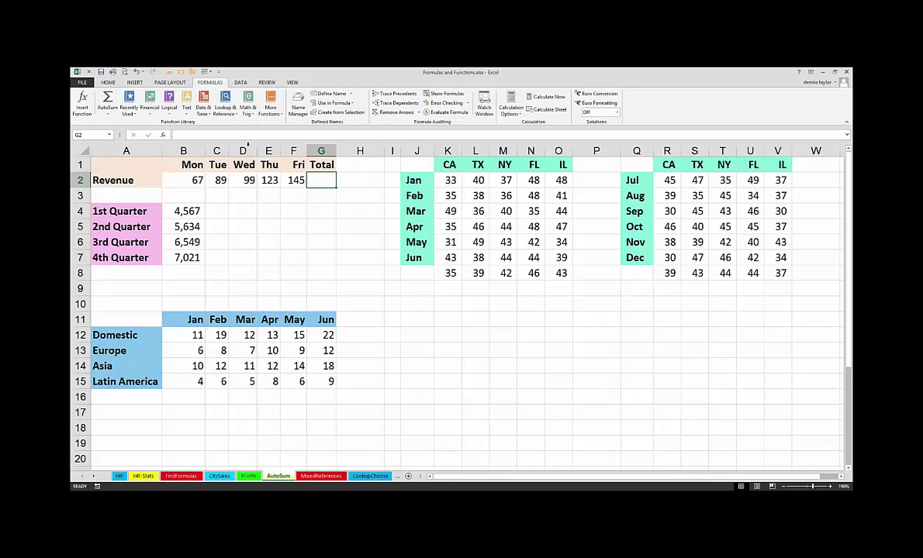
{"action": "left_click", "coordinate": [107, 99]}
{"action": "key", "text": "Return"}
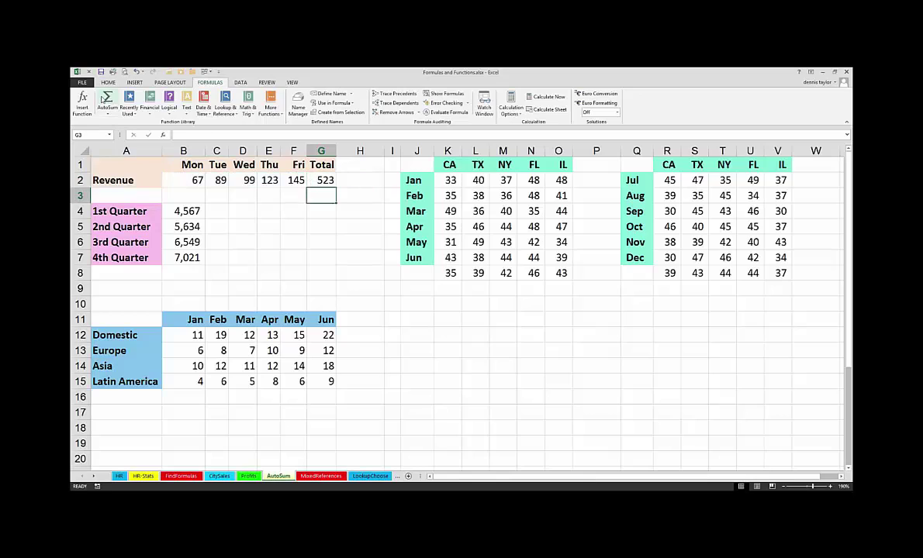
{"action": "key", "text": "ctrl+z"}
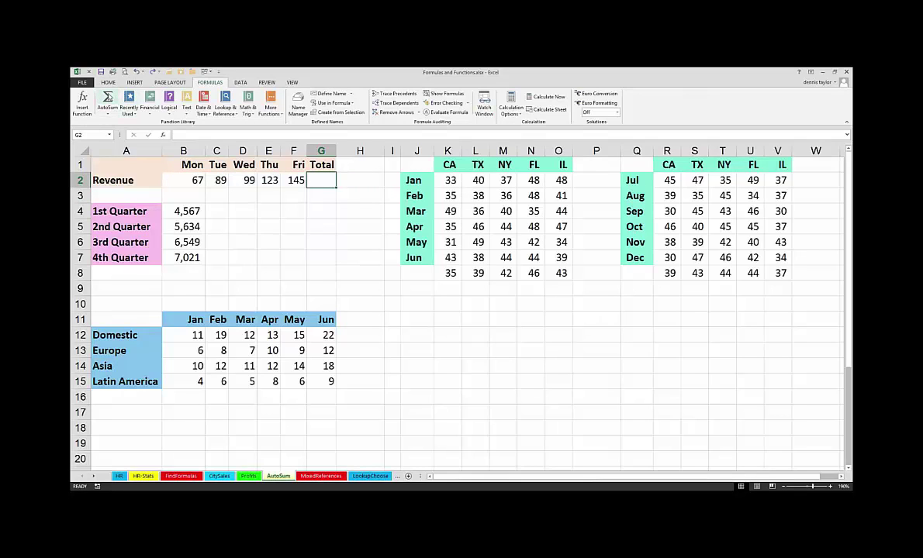
- Enter the sum of the Monday-to-Friday revenue in cell G2
{"action": "double_click", "coordinate": [108, 98]}
{"action": "key", "text": "Delete"}
{"action": "type", "text": "=SUM()"}
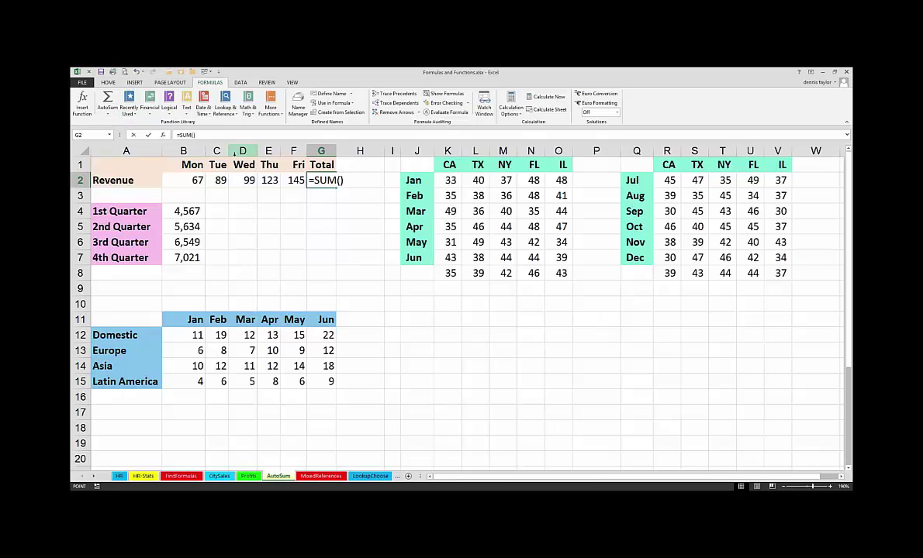
{"action": "key", "text": "Return"}
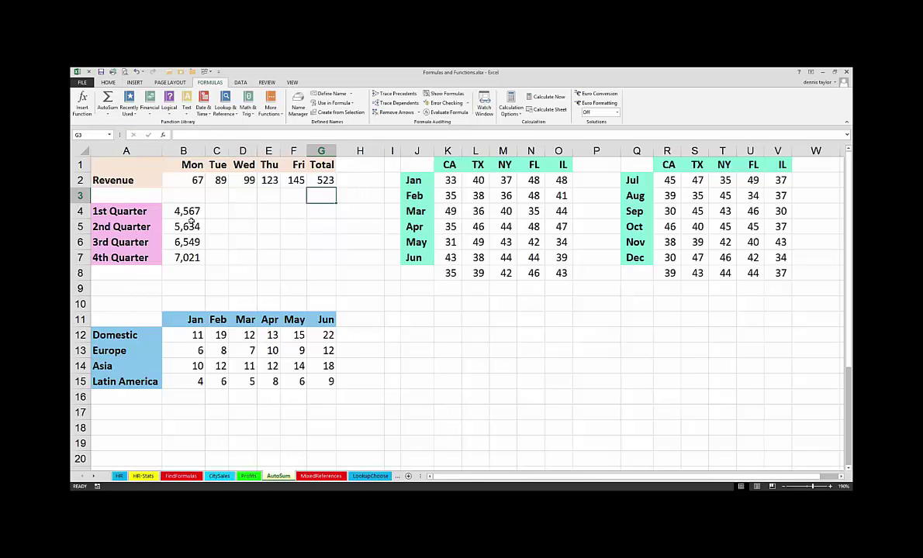
- Select the four quarterly values in B4:B7 and add their AutoSum total in the cell beneath them
{"action": "left_click", "coordinate": [187, 211]}
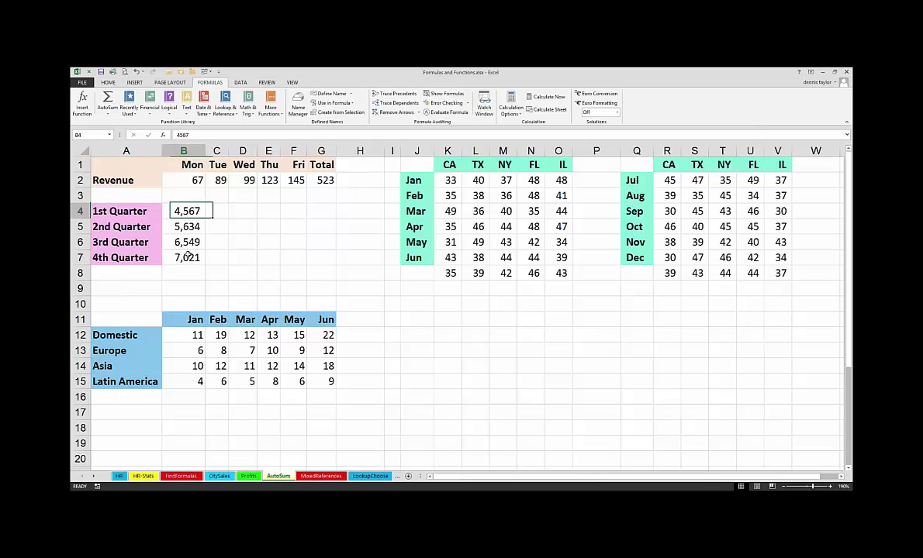
{"action": "left_click", "coordinate": [187, 256], "text": "shift"}
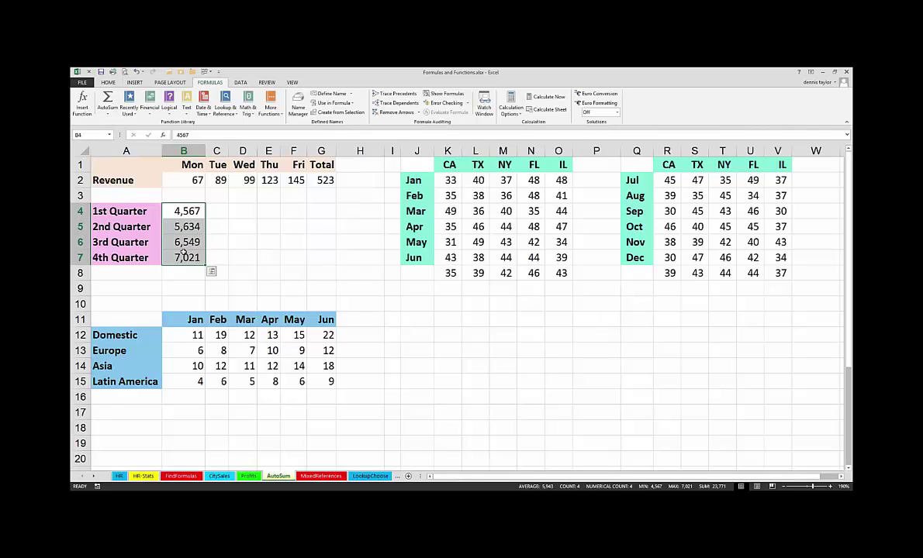
{"action": "key", "text": "alt+equal"}
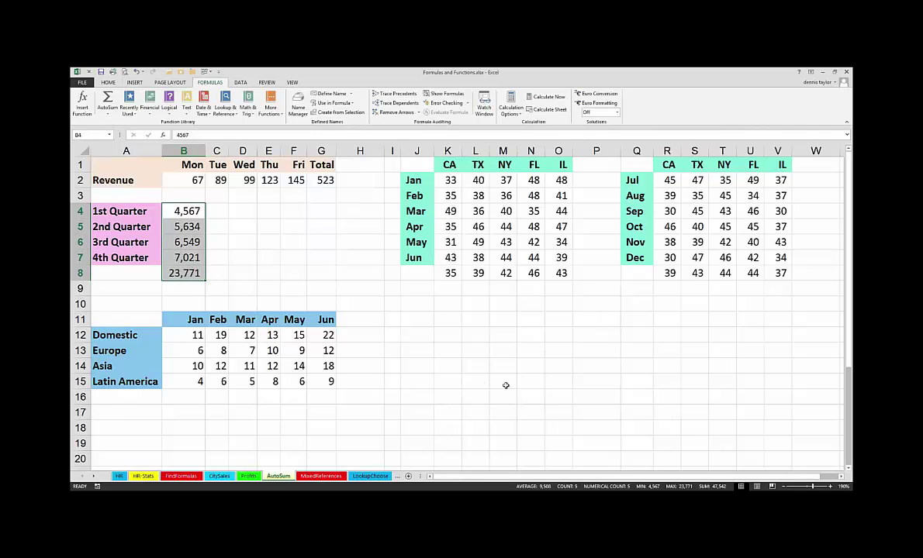
{"action": "left_click", "coordinate": [475, 381]}
- Fill H12:H15 with region totals and B16:H16 with column totals using AutoSum, and undo both sets
{"action": "scroll", "coordinate": [362, 241], "scroll_direction": "down", "scroll_amount": 2}
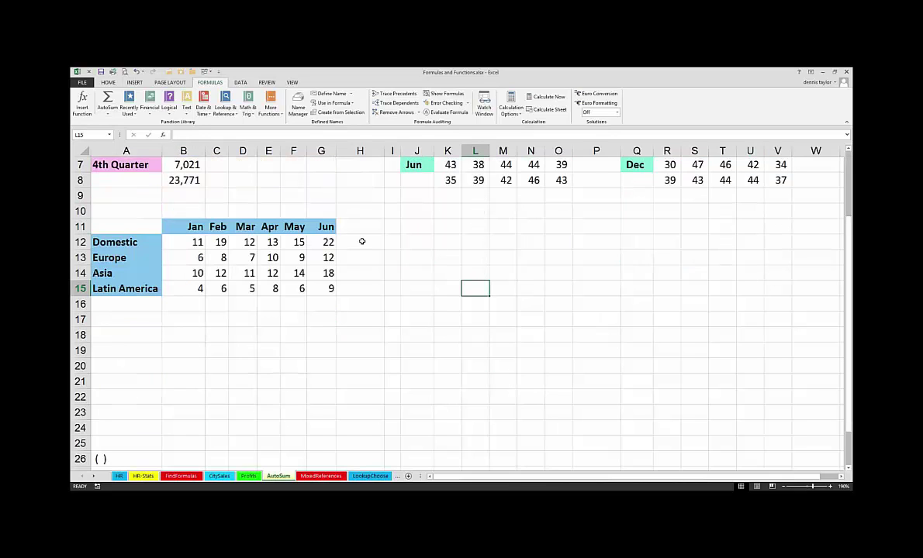
{"action": "left_click_drag", "start_coordinate": [355, 244], "coordinate": [348, 284]}
{"action": "key", "text": "alt+equal"}
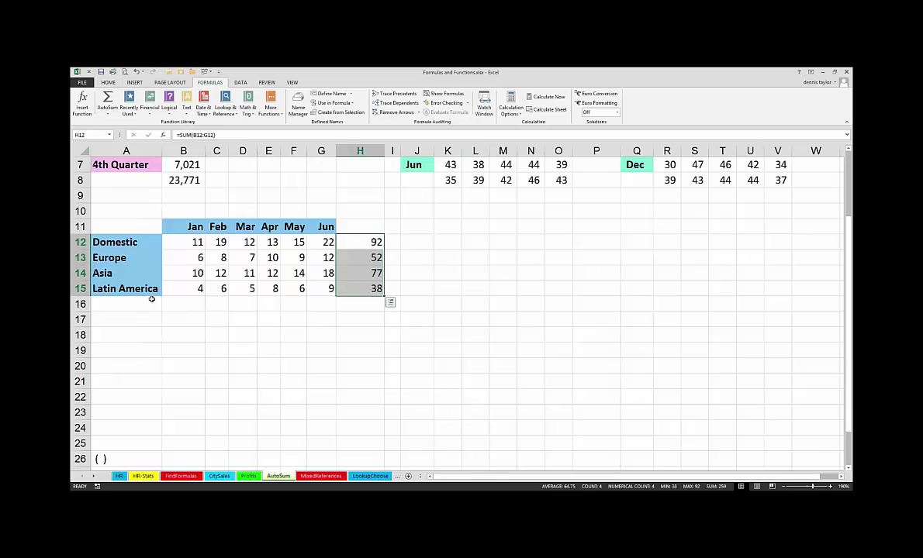
{"action": "left_click_drag", "start_coordinate": [183, 304], "coordinate": [356, 303]}
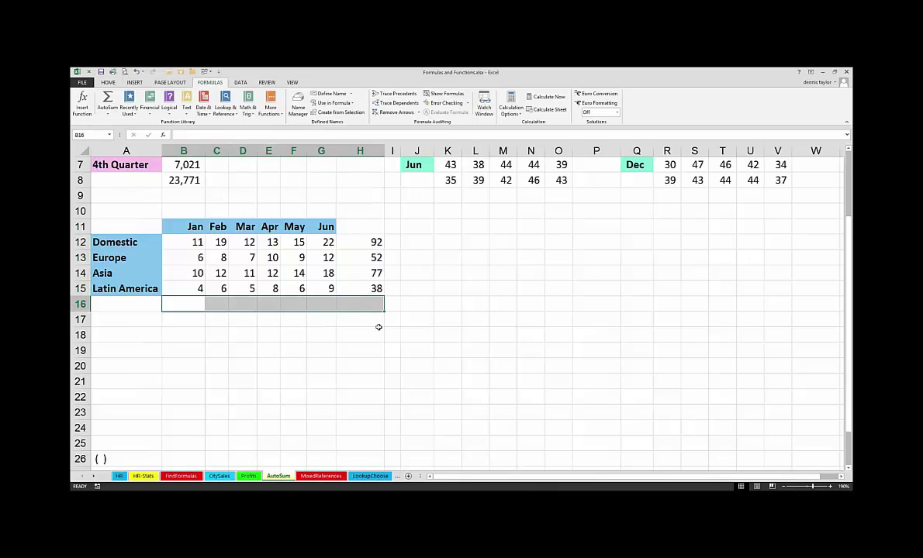
{"action": "key", "text": "alt+equal"}
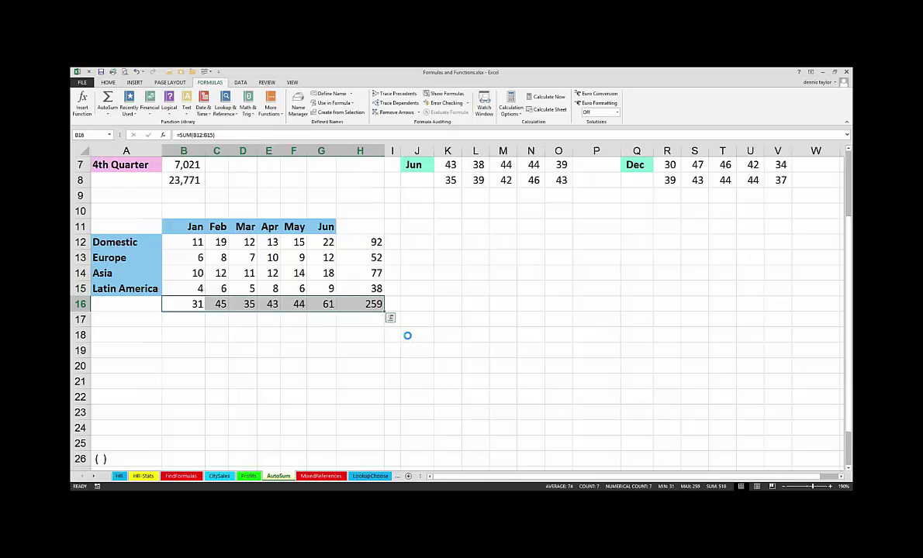
{"action": "key", "text": "ctrl+z"}
{"action": "key", "text": "ctrl+z"}
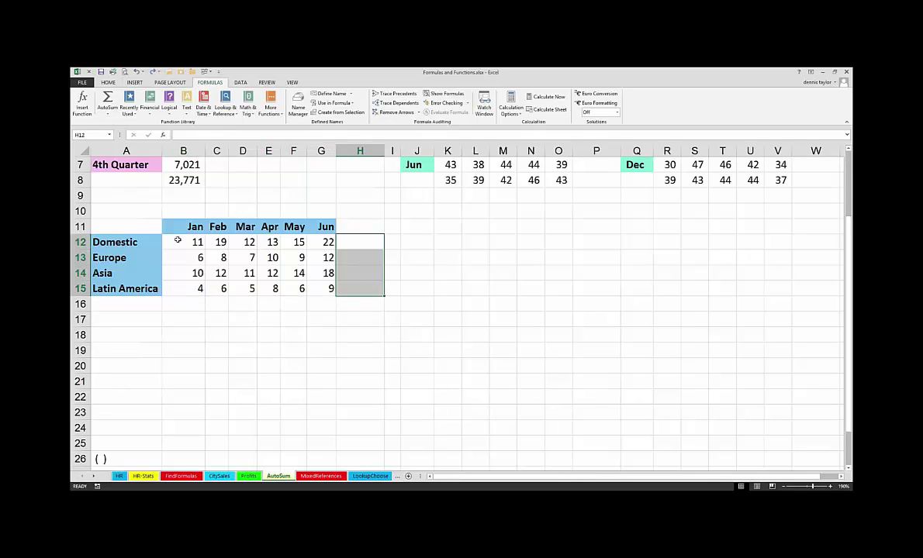
- Select B12:H16 and fill its empty last row and column with AutoSum totals in a single operation
{"action": "left_click", "coordinate": [190, 240]}
{"action": "left_click_drag", "start_coordinate": [186, 242], "coordinate": [358, 304]}
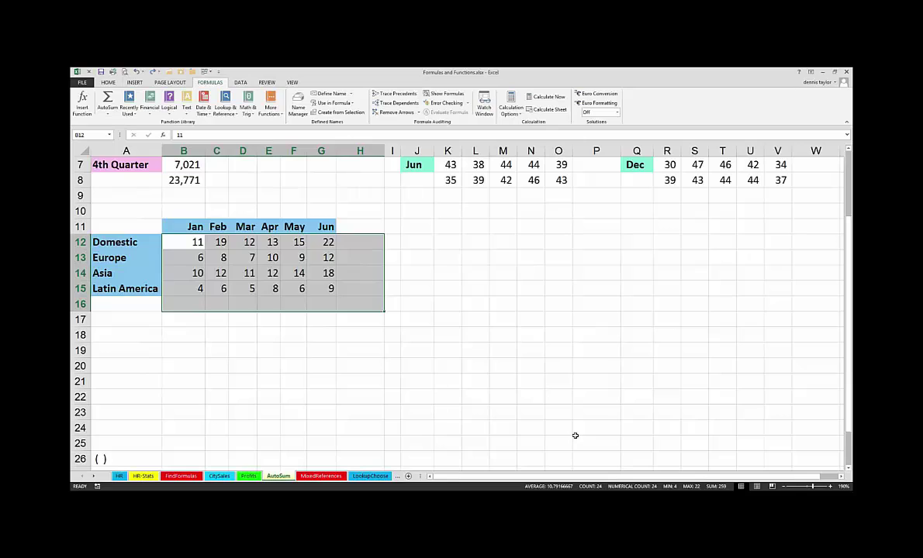
{"action": "key", "text": "alt+equal"}
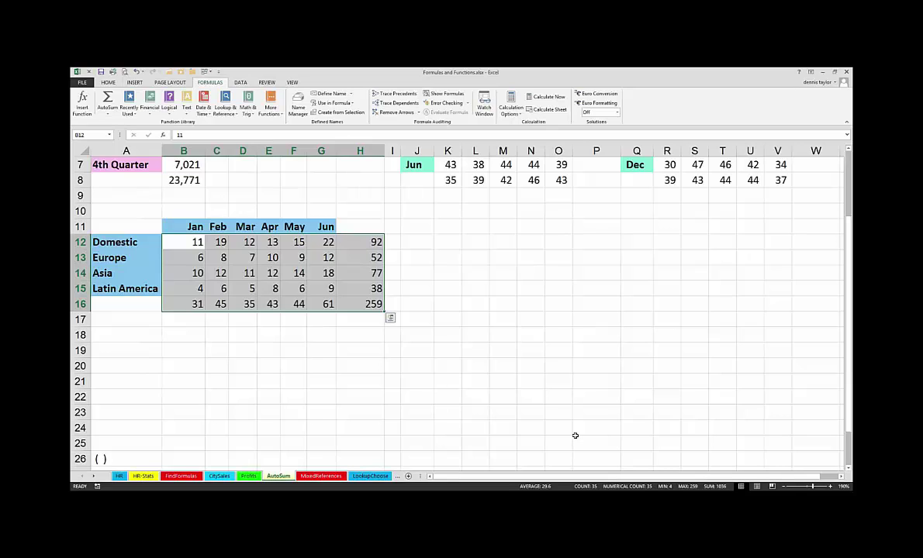
- Undo the totals and fill the empty last row and column of B12:H16 with averages
{"action": "key", "text": "ctrl+z"}
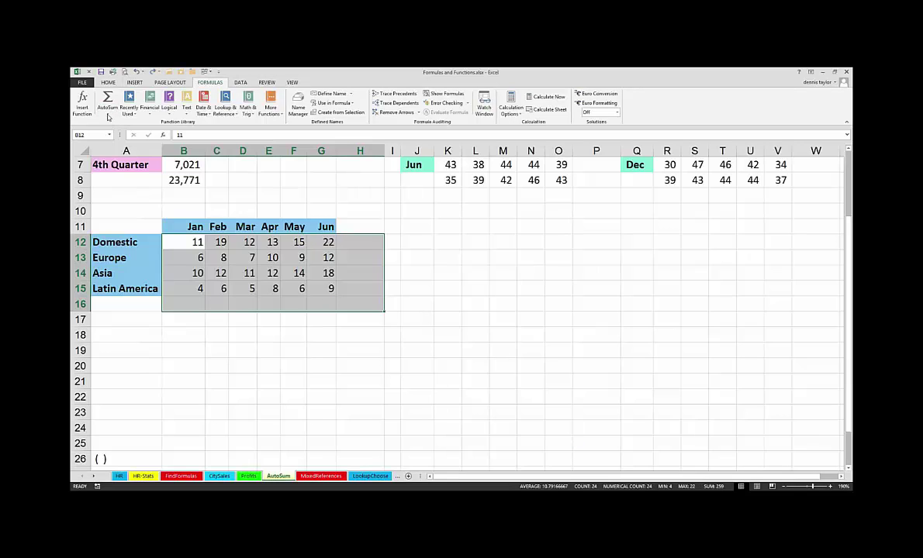
{"action": "left_click", "coordinate": [108, 114]}
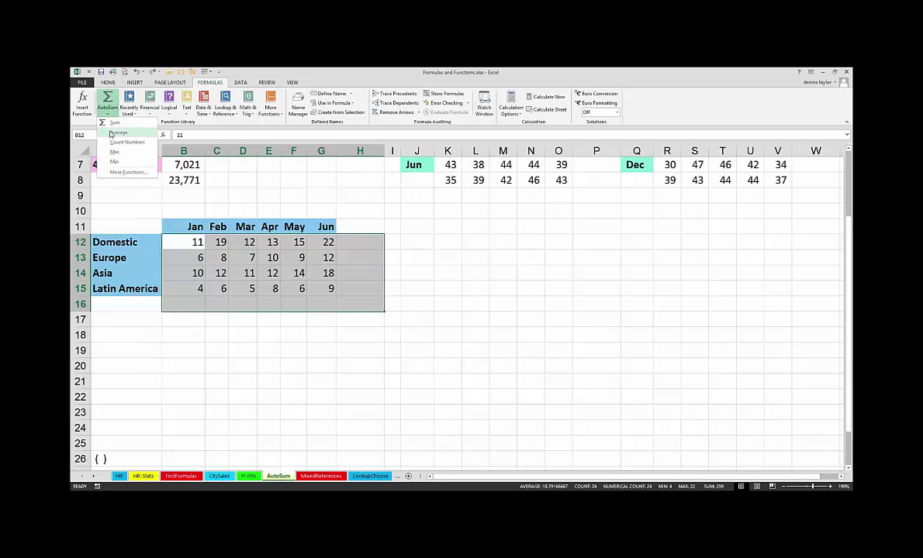
{"action": "left_click", "coordinate": [116, 132]}
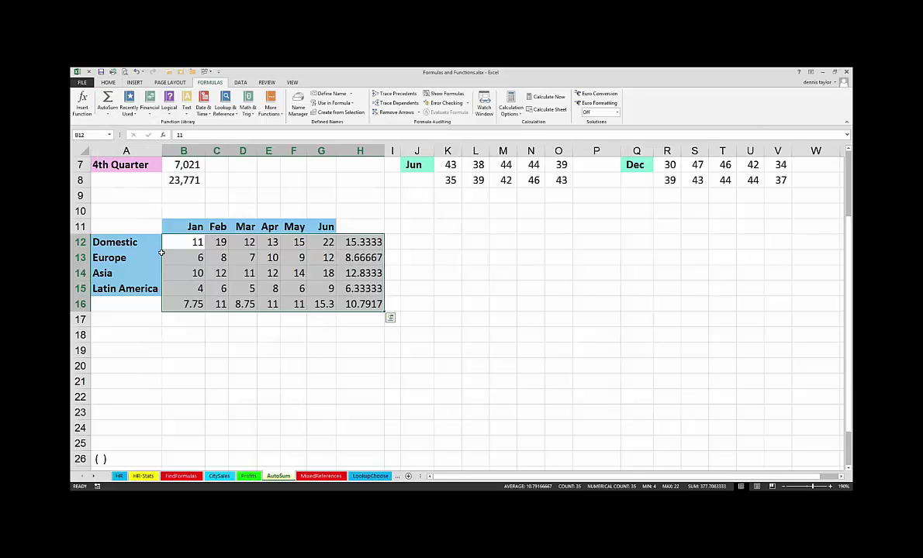
{"action": "left_click", "coordinate": [303, 332]}
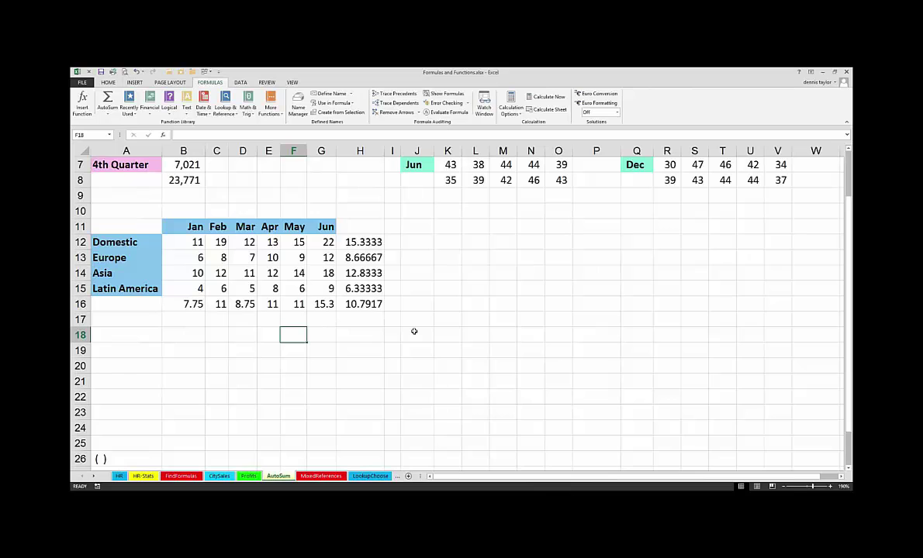
- Enter the formula =SUM(N2:N8,B13:G13,B4:B6,1000) in cell K12, starting from AutoSum and picking the separate ranges
{"action": "scroll", "coordinate": [414, 331], "scroll_direction": "up", "scroll_amount": 2}
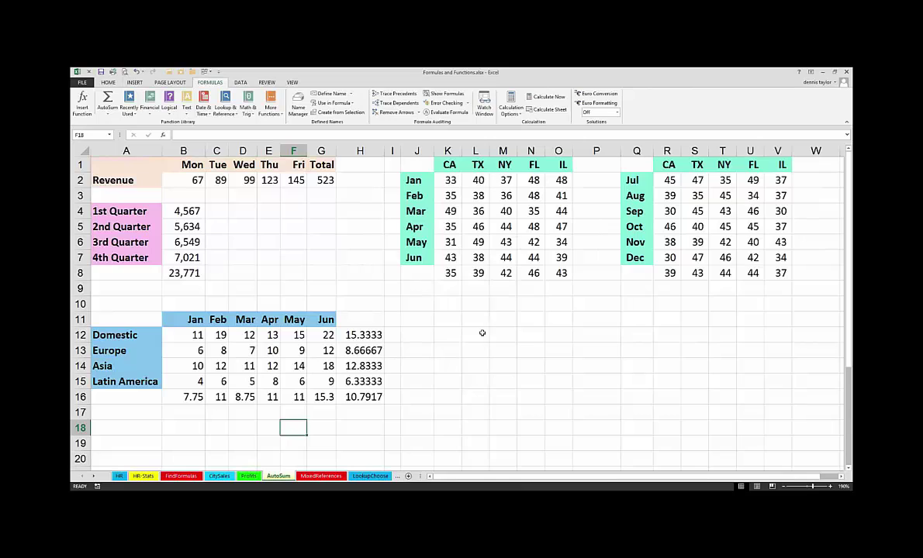
{"action": "left_click", "coordinate": [450, 334]}
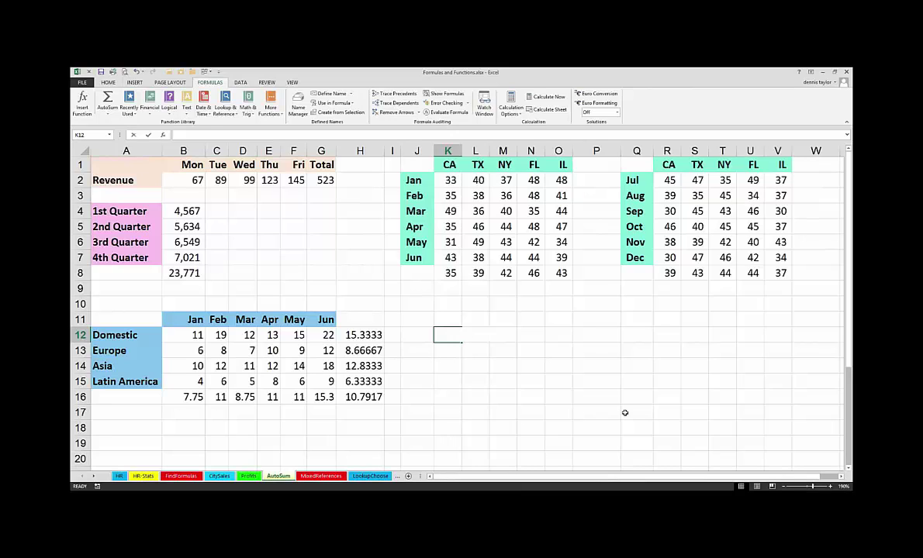
{"action": "key", "text": "alt+equal"}
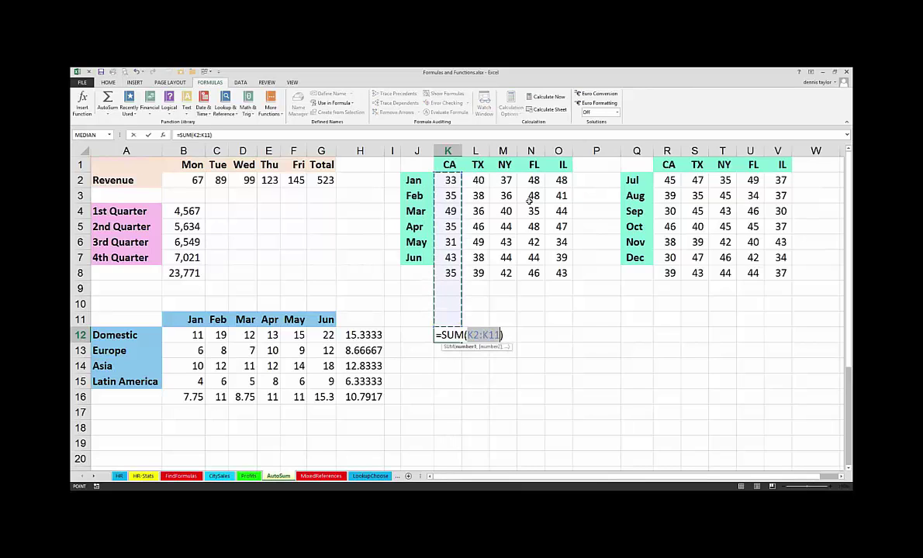
{"action": "left_click_drag", "start_coordinate": [531, 180], "coordinate": [529, 272]}
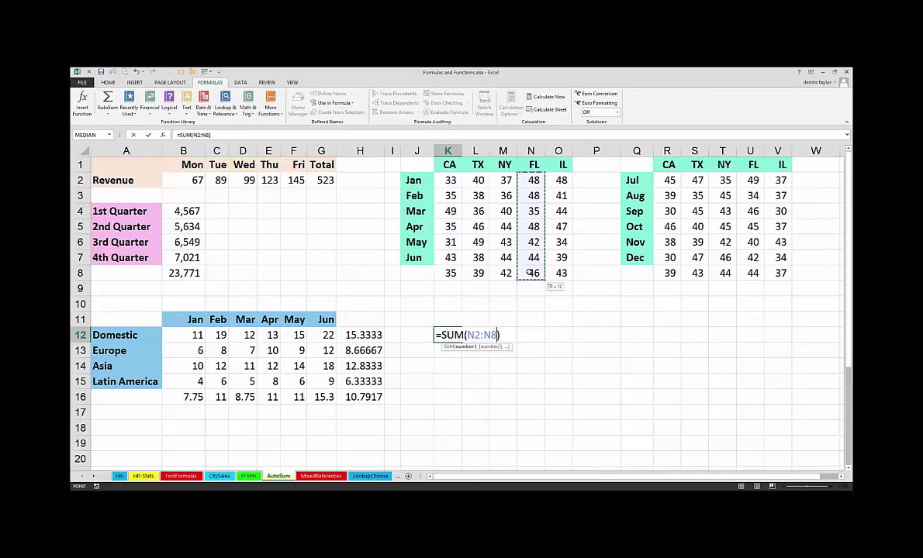
{"action": "type", "text": ","}
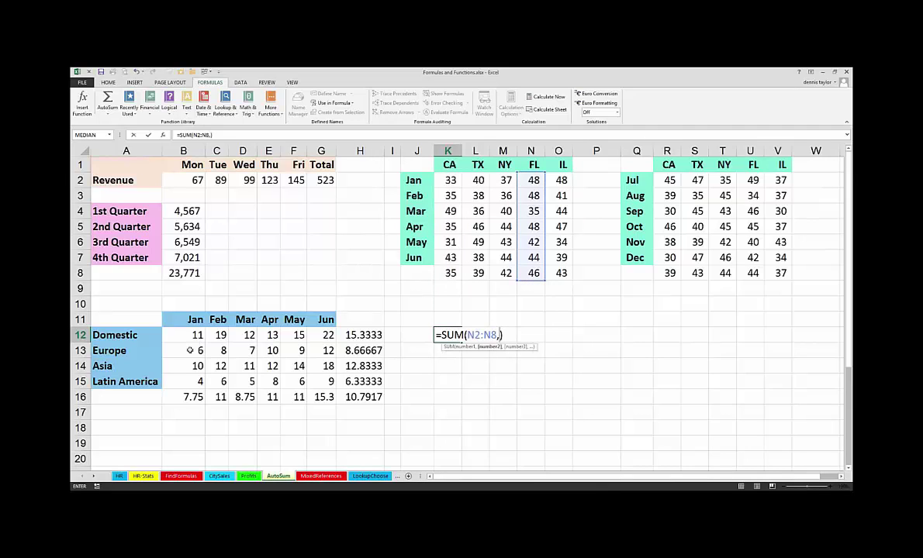
{"action": "left_click_drag", "start_coordinate": [172, 351], "coordinate": [318, 352]}
{"action": "type", "text": ","}
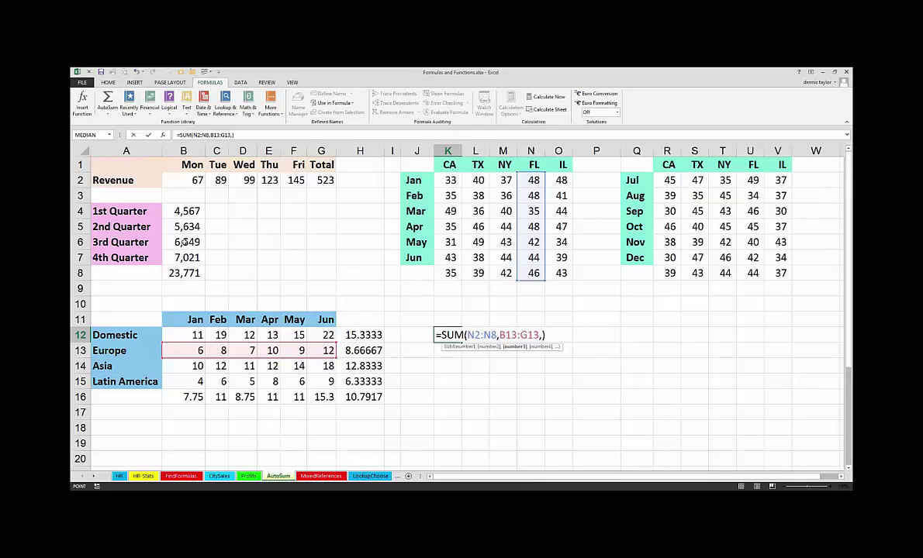
{"action": "left_click_drag", "start_coordinate": [180, 242], "coordinate": [182, 211]}
{"action": "type", "text": ","}
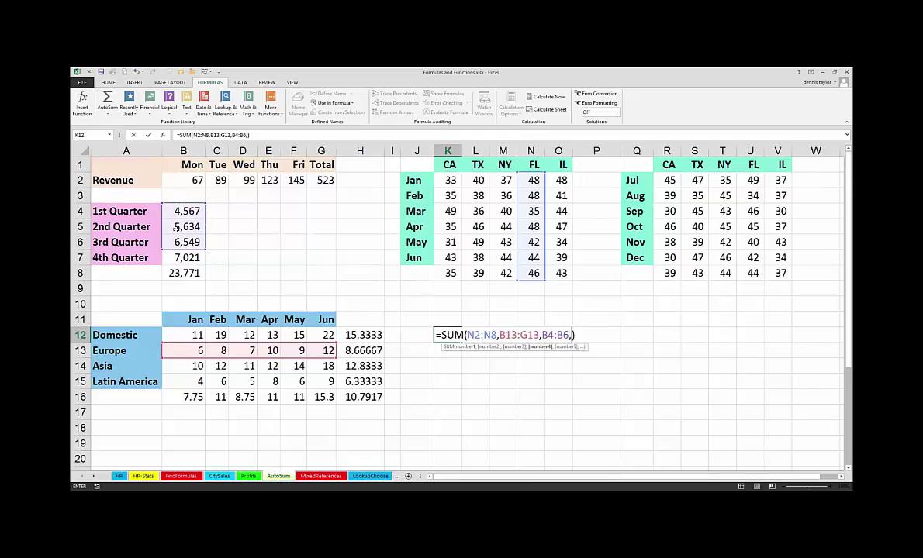
{"action": "type", "text": "1000"}
{"action": "key", "text": "Return"}
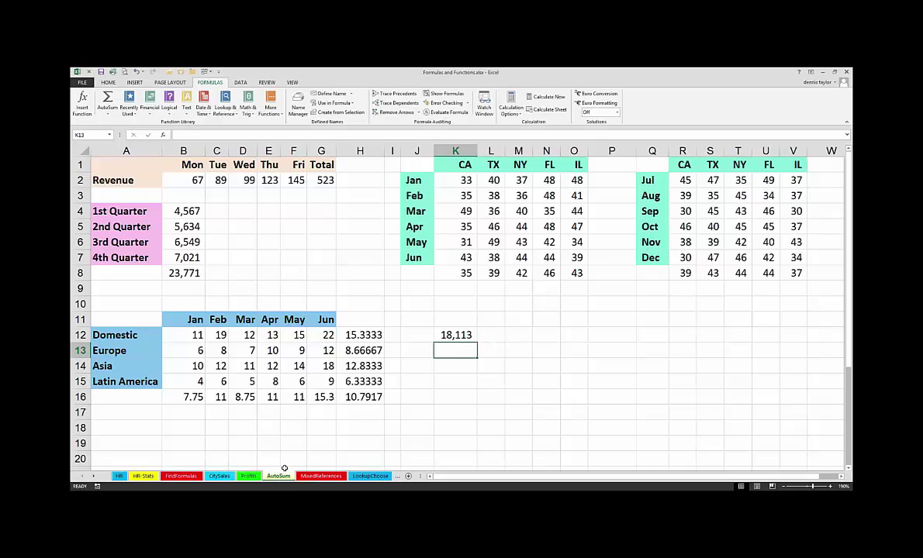
- Open the HR sheet and enlarge the view around the Comp., New Comp. and Tax Rate columns
{"action": "left_click", "coordinate": [121, 477]}
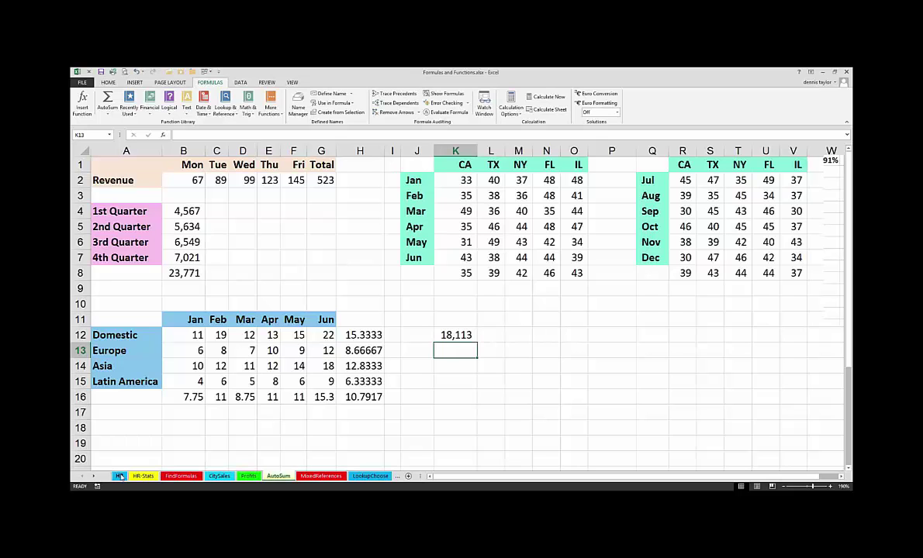
{"action": "left_click", "coordinate": [841, 477]}
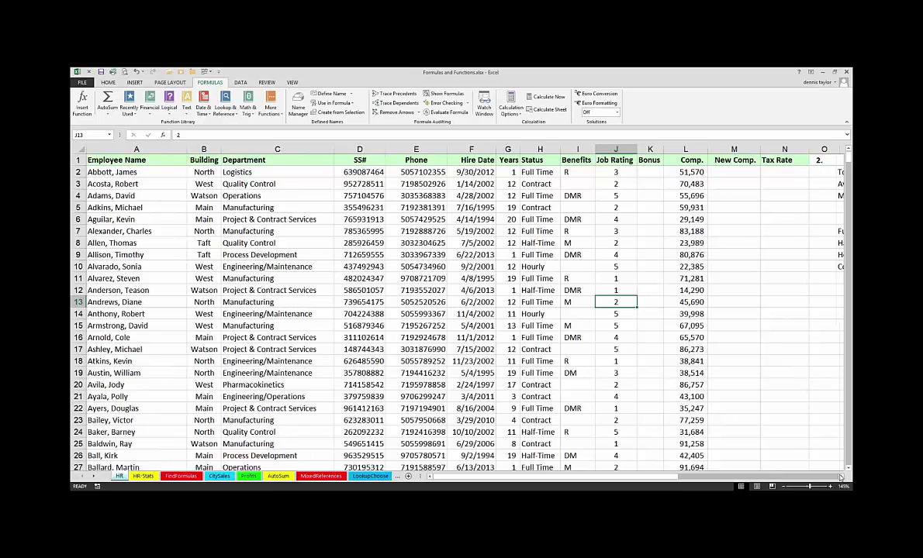
{"action": "left_click", "coordinate": [840, 477]}
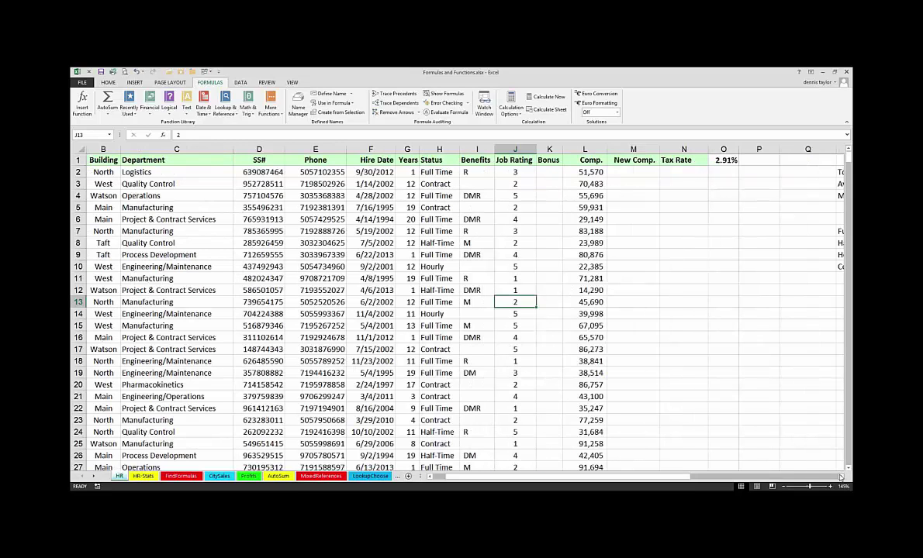
{"action": "left_click", "coordinate": [841, 477]}
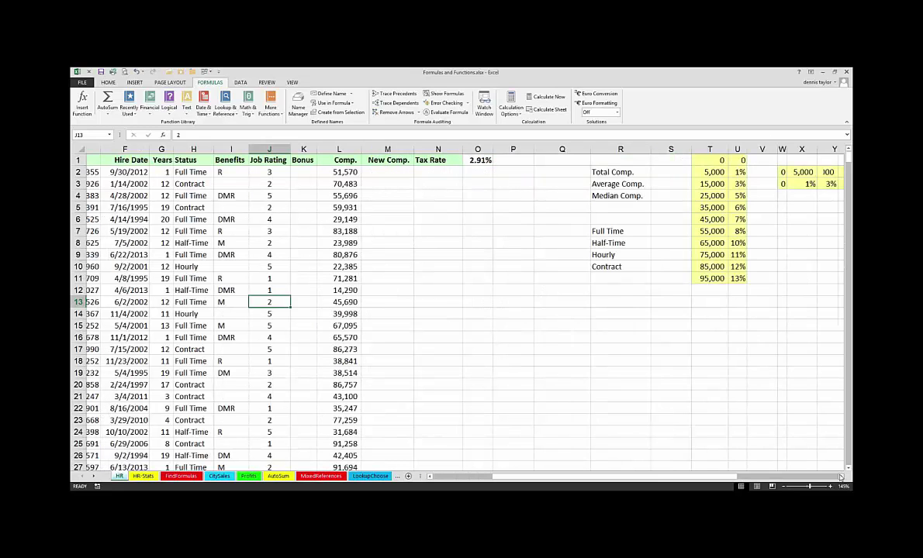
{"action": "left_click", "coordinate": [841, 477]}
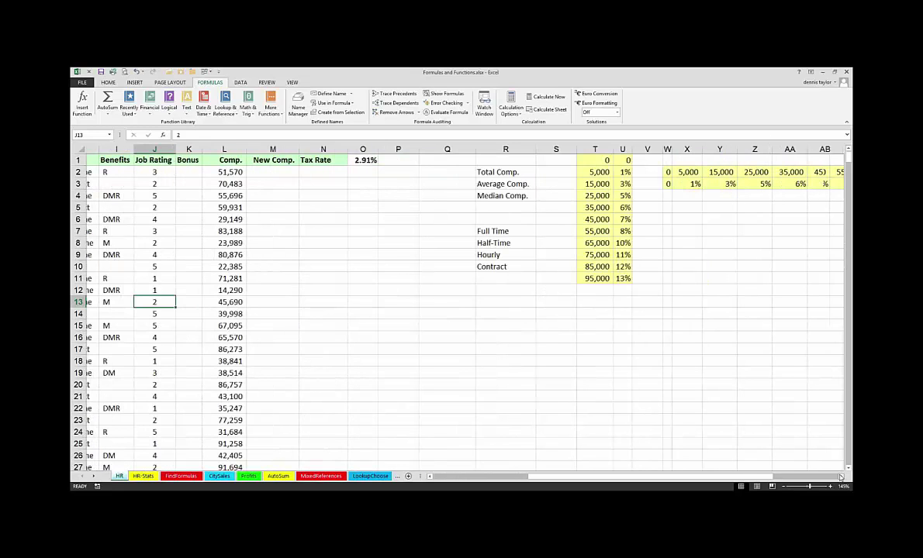
{"action": "left_click", "coordinate": [141, 160]}
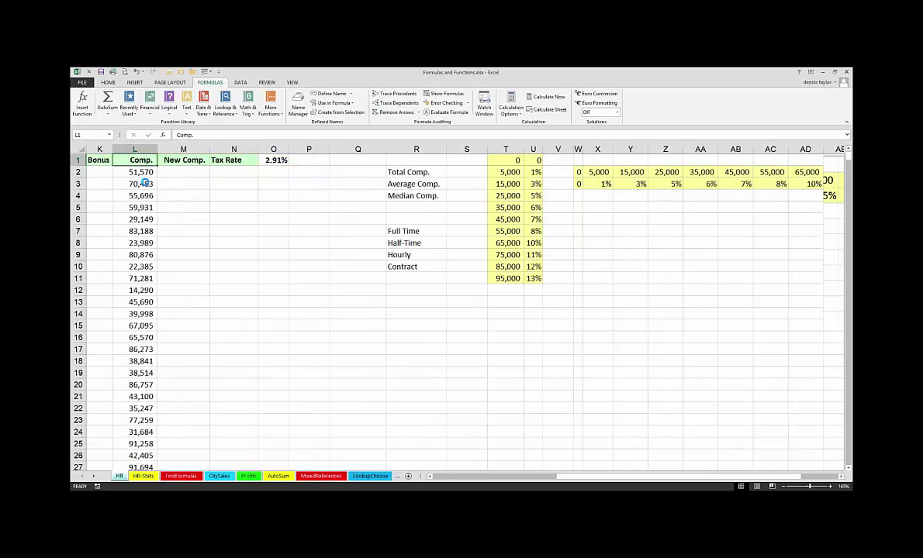
{"action": "scroll", "coordinate": [145, 183], "scroll_direction": "up", "scroll_amount": 3}
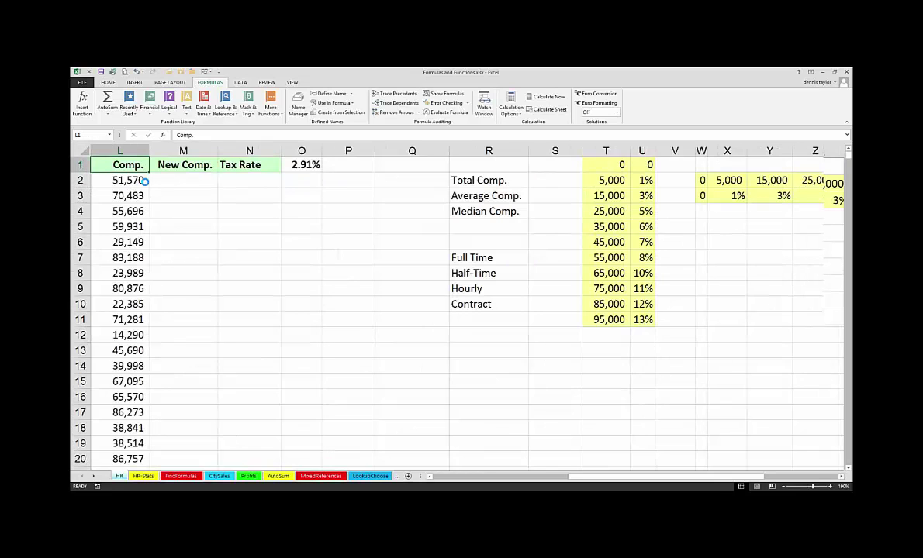
{"action": "scroll", "coordinate": [145, 180], "scroll_direction": "up", "scroll_amount": 2}
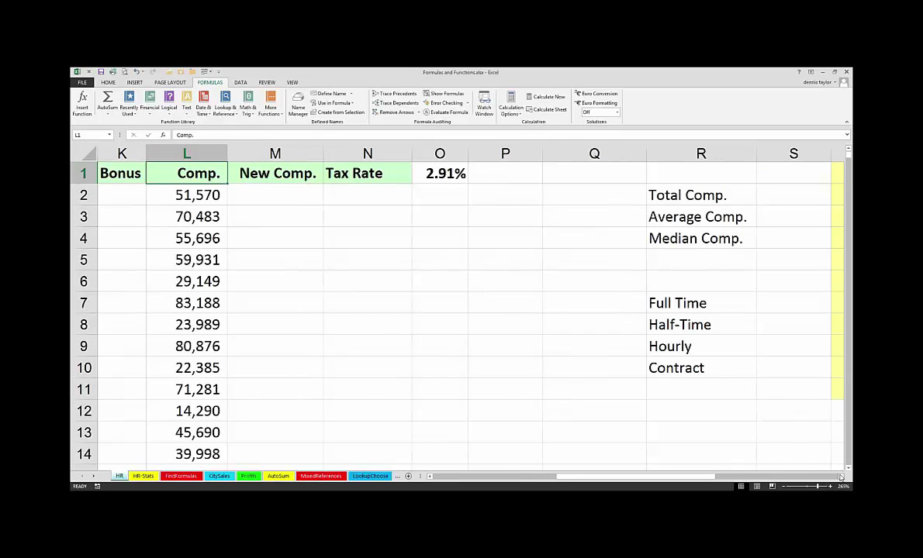
{"action": "left_click", "coordinate": [841, 477]}
- Move the 2.91% rate from cell O1 to P1
{"action": "left_click", "coordinate": [208, 196]}
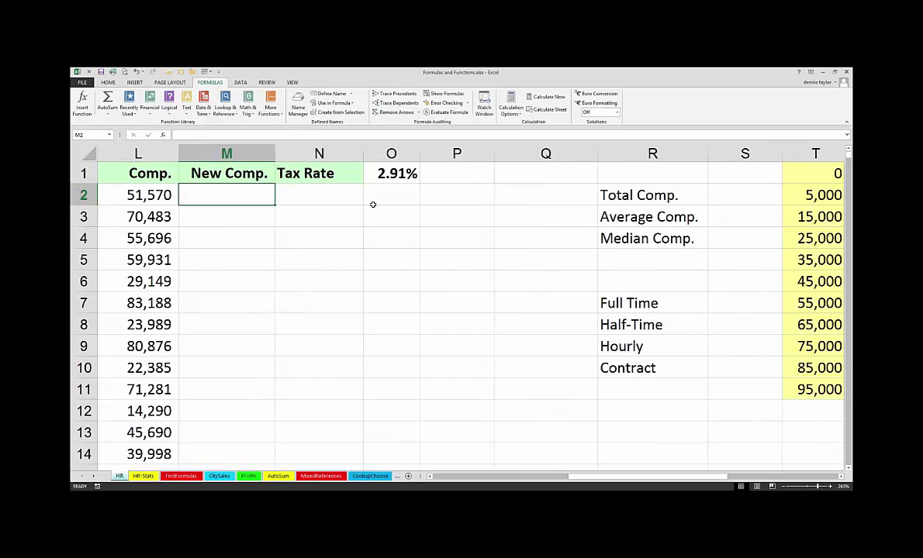
{"action": "left_click", "coordinate": [380, 176]}
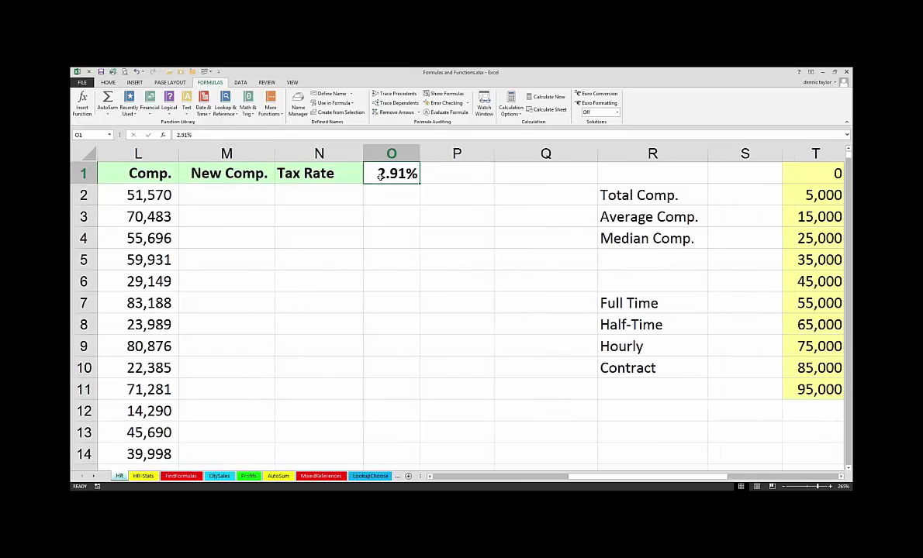
{"action": "left_click", "coordinate": [211, 195]}
{"action": "left_click", "coordinate": [383, 175]}
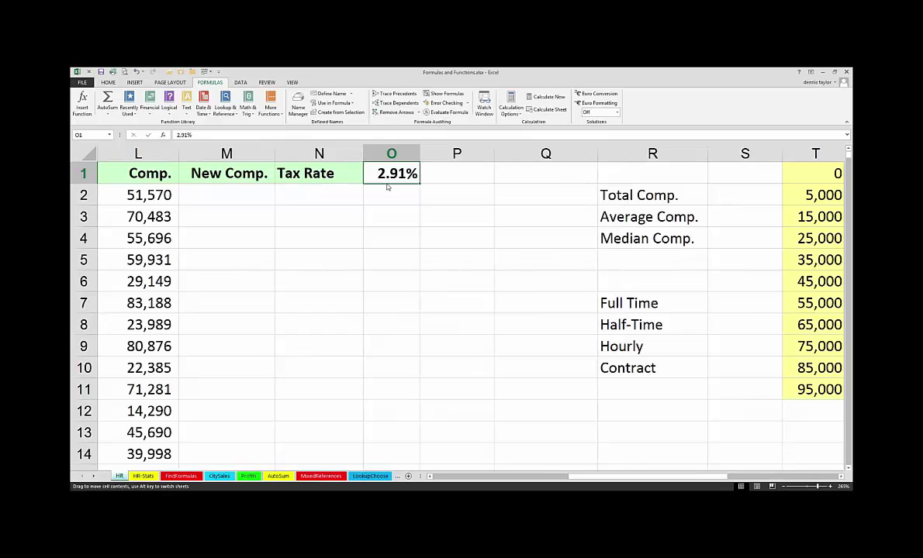
{"action": "left_click_drag", "start_coordinate": [388, 187], "coordinate": [456, 219]}
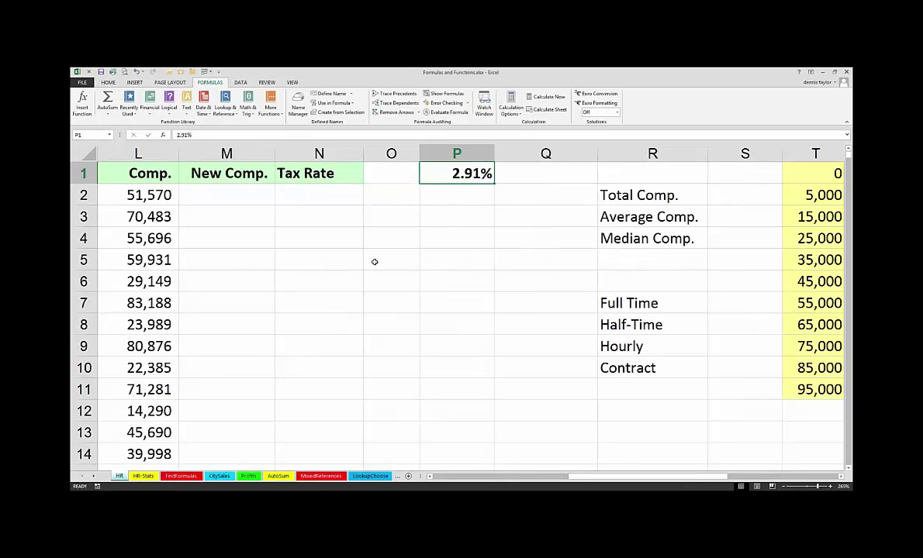
- Build the formula =L2*P1+L2 in cell M2 under New Comp., picking the referenced cells
{"action": "left_click", "coordinate": [219, 192]}
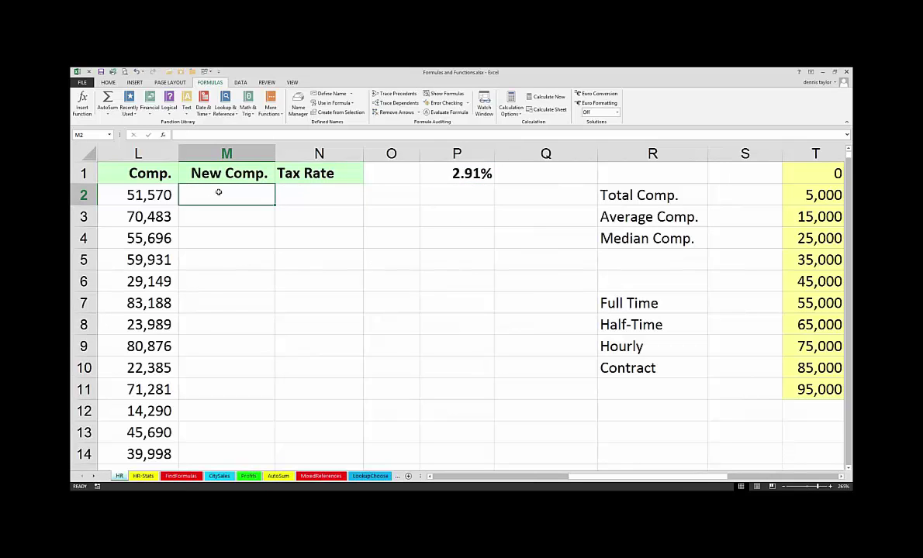
{"action": "type", "text": "="}
{"action": "left_click", "coordinate": [168, 195]}
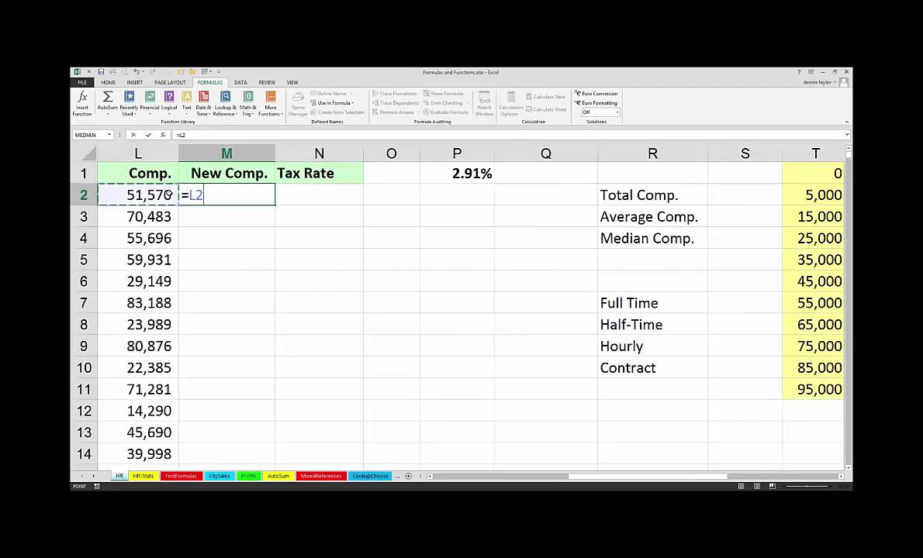
{"action": "type", "text": "*"}
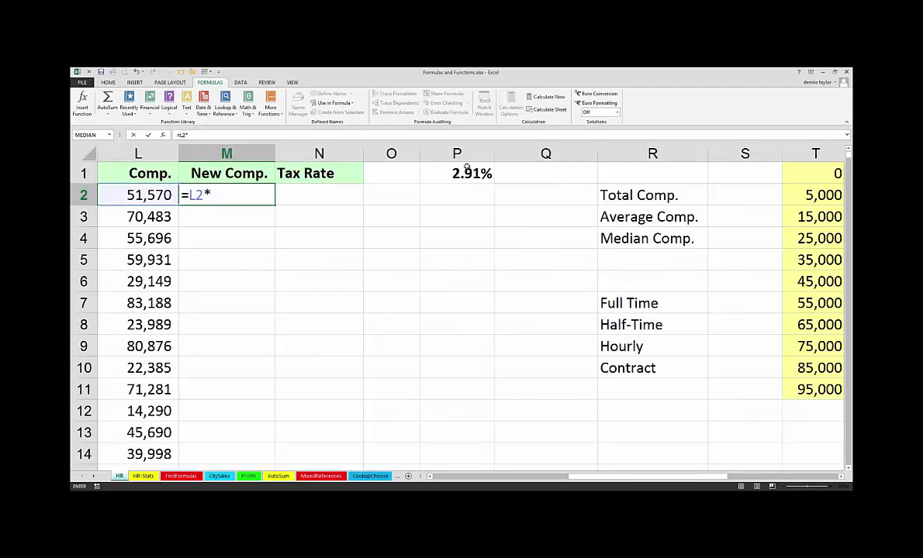
{"action": "left_click", "coordinate": [457, 172]}
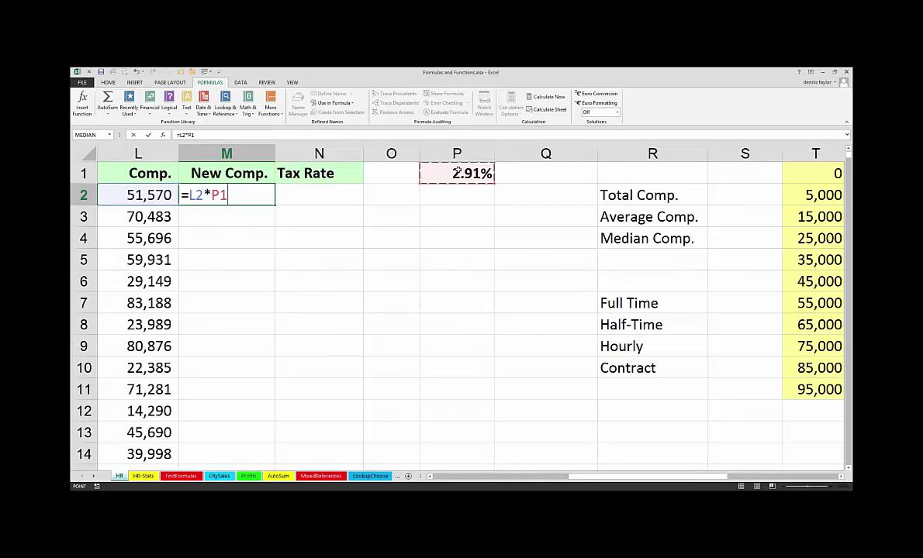
{"action": "type", "text": "+"}
{"action": "left_click", "coordinate": [124, 196]}
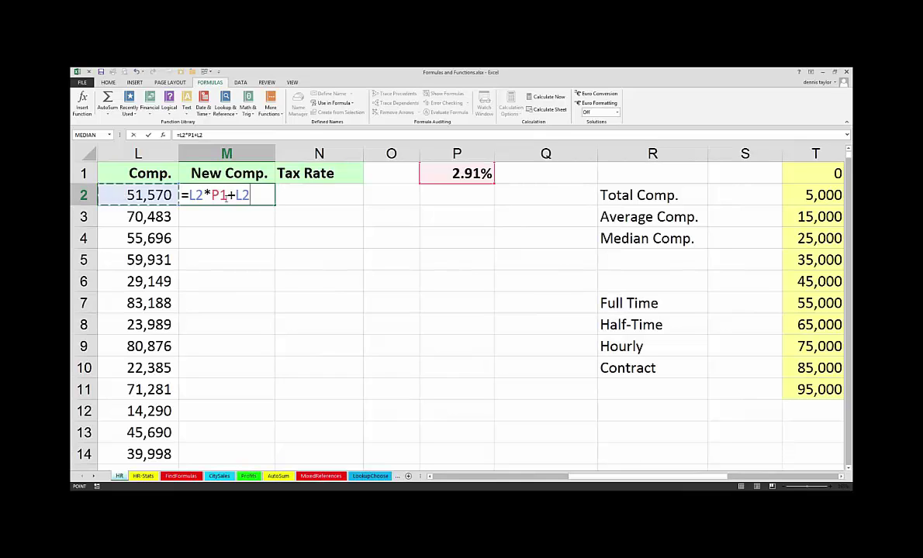
- Make the P1 reference absolute so M2's formula reads =L2*$P$1+L2, and commit it with M2 still selected
{"action": "left_click", "coordinate": [228, 195]}
{"action": "key", "text": "shift+Left"}
{"action": "key", "text": "shift+Left"}
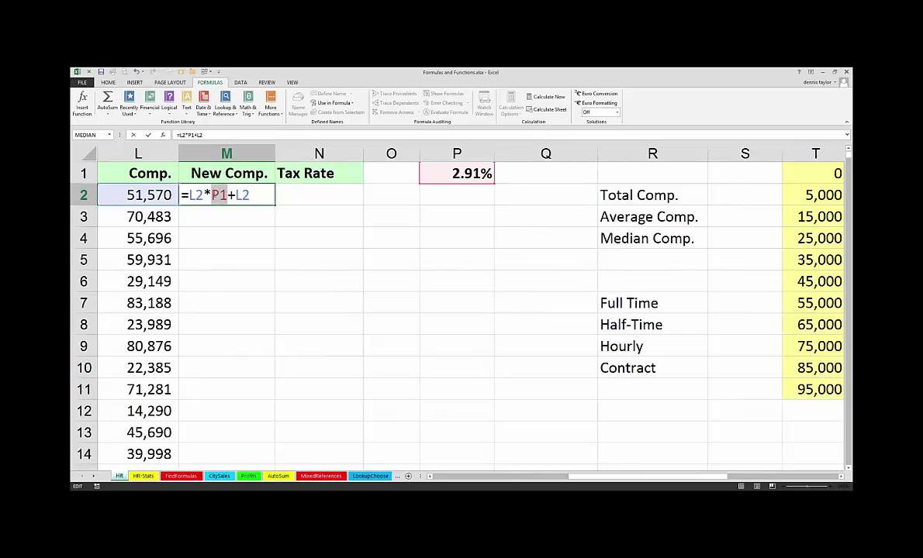
{"action": "key", "text": "Left"}
{"action": "key", "text": "F4"}
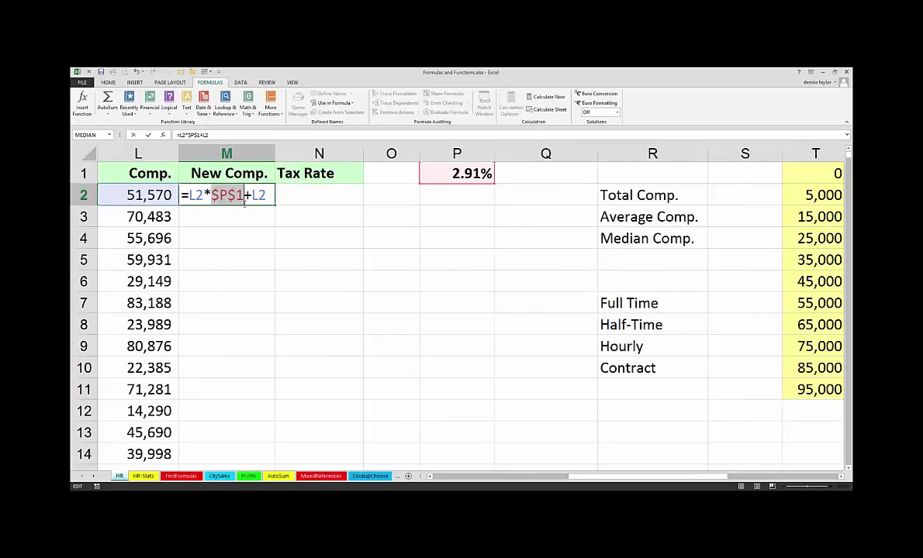
{"action": "left_click", "coordinate": [246, 196]}
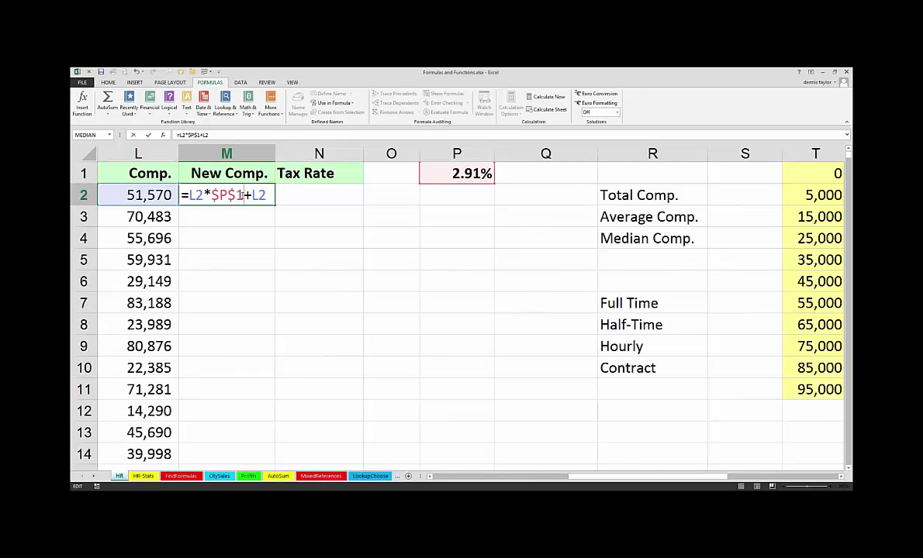
{"action": "left_click_drag", "start_coordinate": [244, 195], "coordinate": [210, 194]}
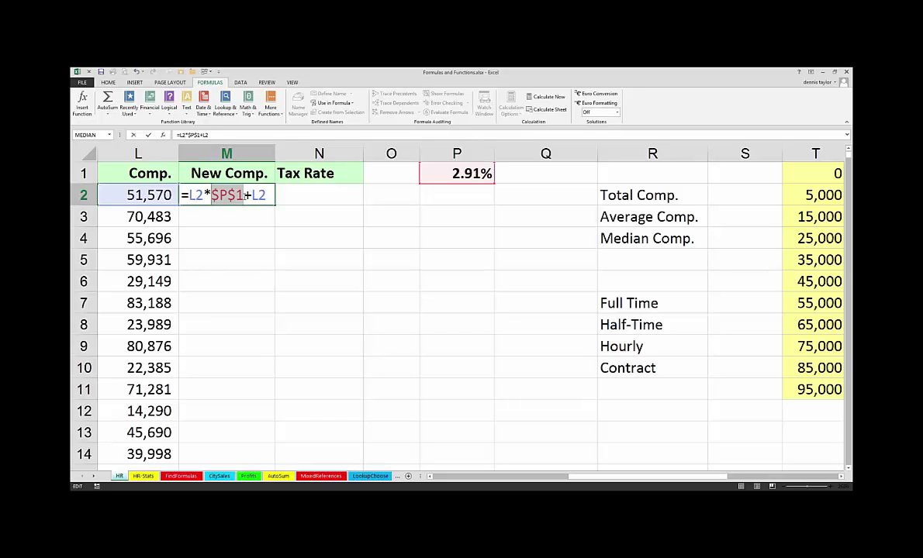
{"action": "left_click", "coordinate": [244, 196]}
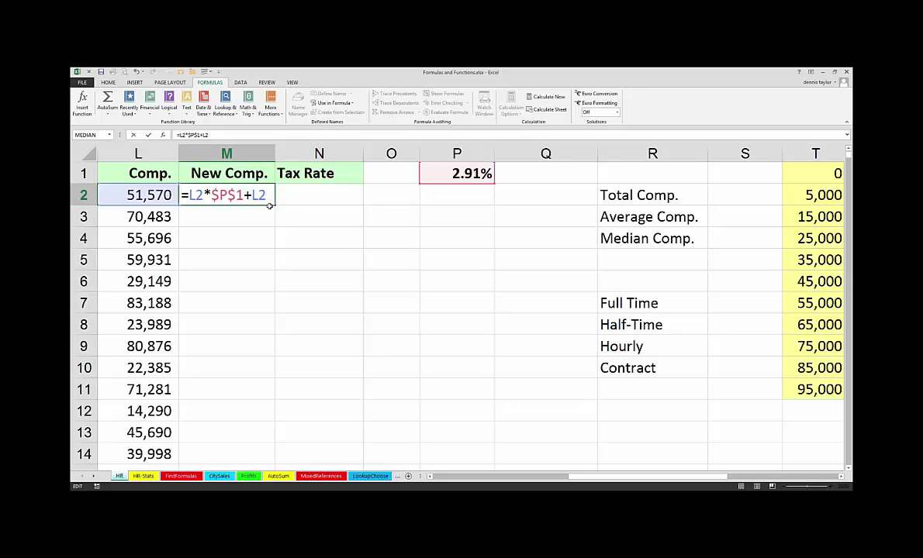
{"action": "key", "text": "ctrl+Return"}
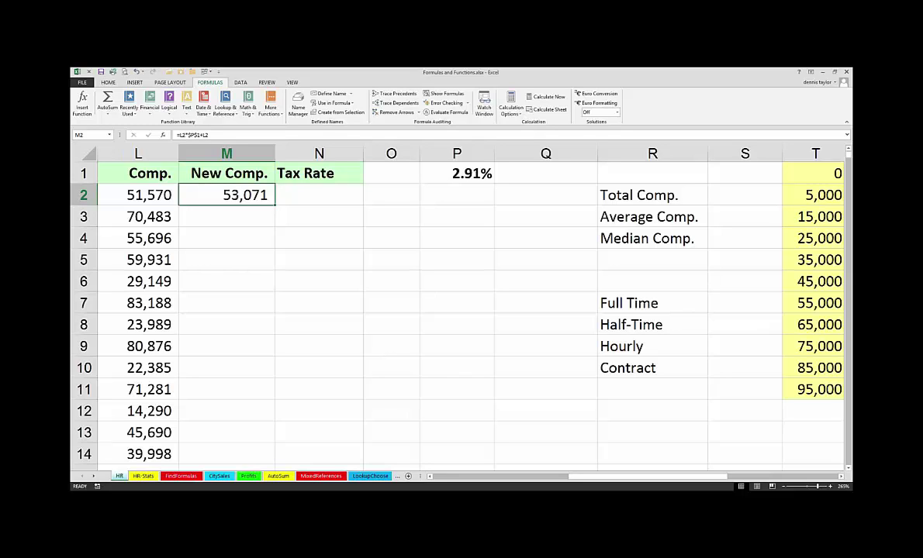
{"action": "key", "text": "F2"}
{"action": "key", "text": "Left"}
{"action": "key", "text": "Left"}
{"action": "key", "text": "Left"}
{"action": "key", "text": "Left"}
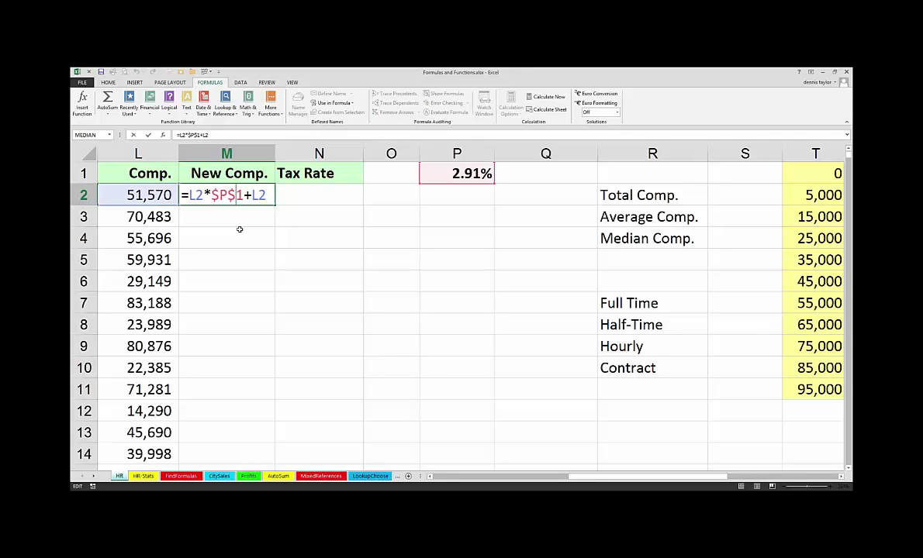
{"action": "key", "text": "Escape"}
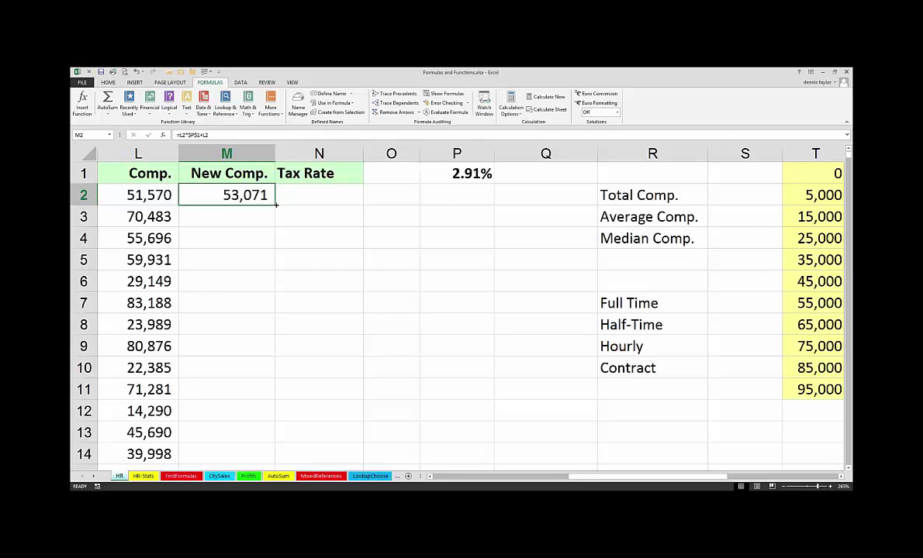
- Fill M2's formula down the New Comp. column to row 699, and check both ends of the filled range
{"action": "mouse_move", "coordinate": [275, 204]}
{"action": "left_mouse_down"}
{"action": "mouse_move", "coordinate": [273, 223]}
{"action": "mouse_move", "coordinate": [274, 208]}
{"action": "left_mouse_up"}
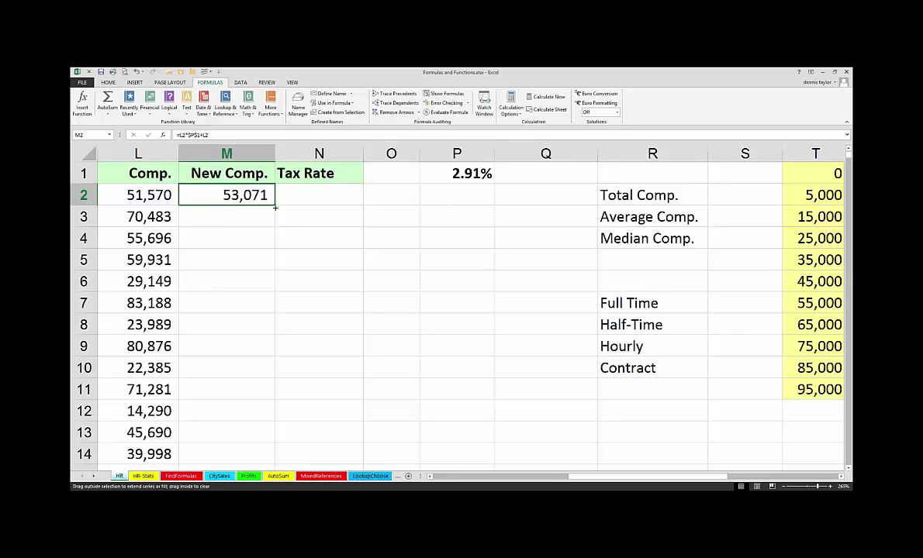
{"action": "left_click_drag", "start_coordinate": [274, 205], "coordinate": [274, 205]}
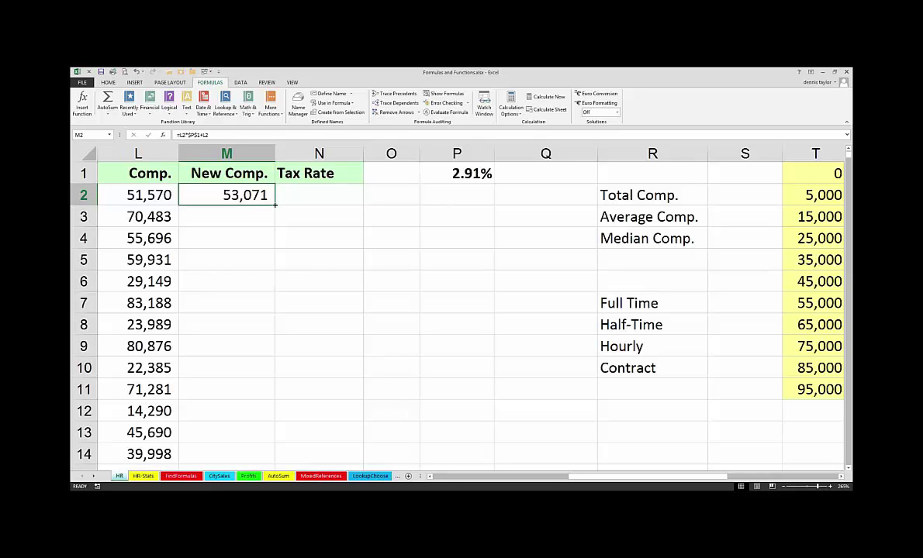
{"action": "double_click", "coordinate": [275, 205]}
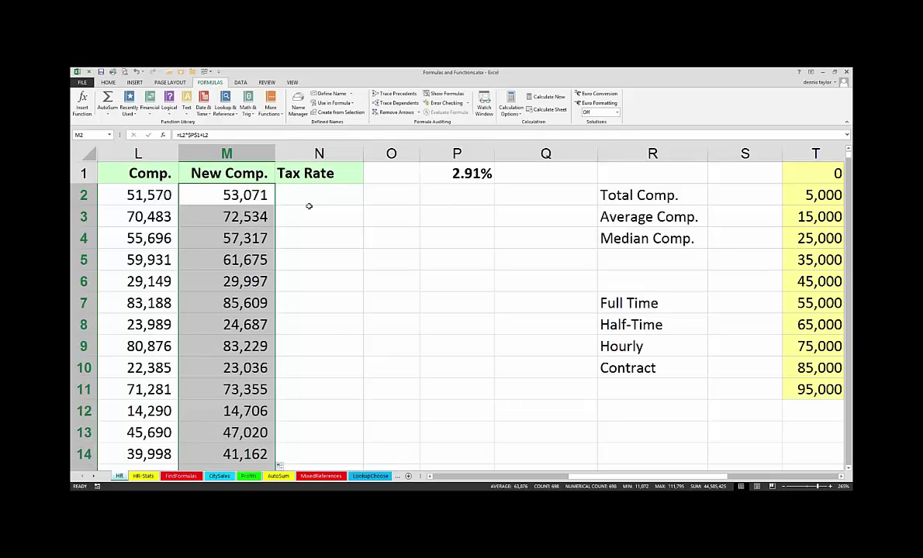
{"action": "key", "text": "ctrl+period"}
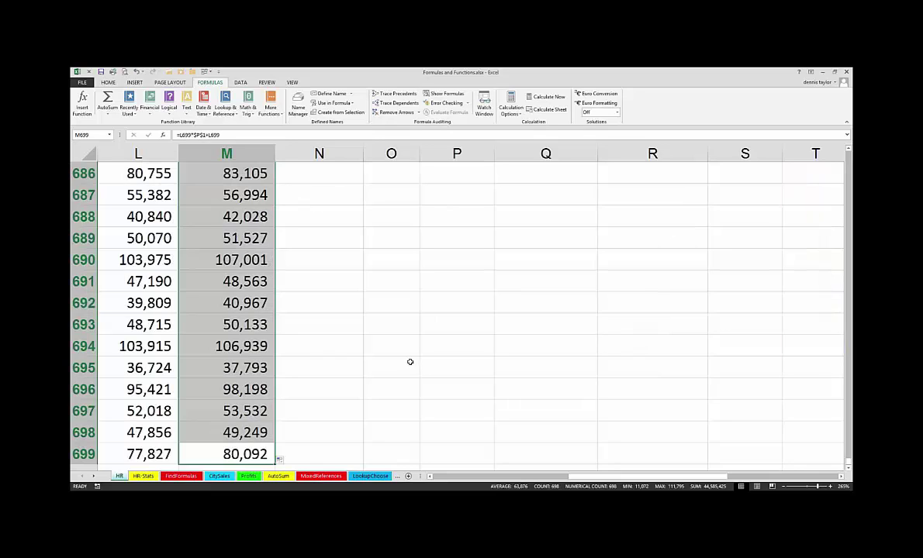
{"action": "scroll", "coordinate": [410, 362], "scroll_direction": "down", "scroll_amount": 1}
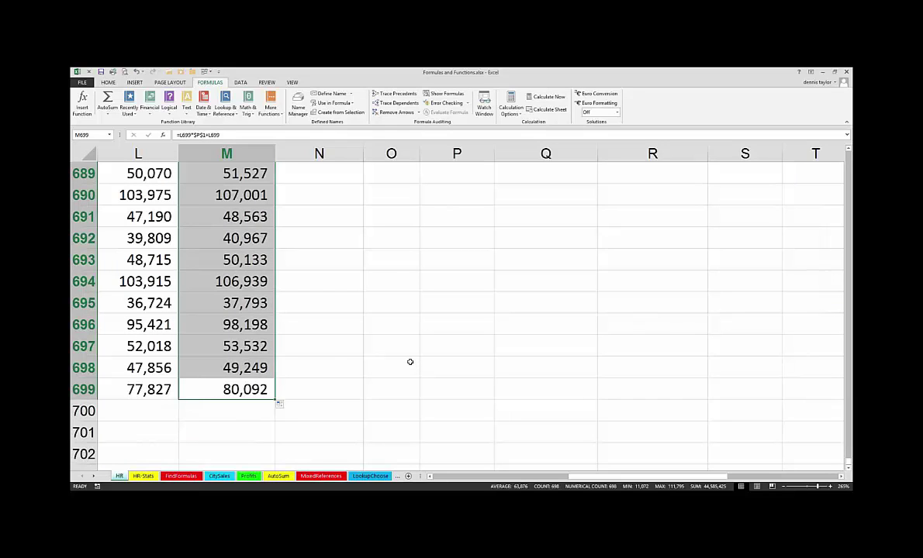
{"action": "key", "text": "ctrl+period"}
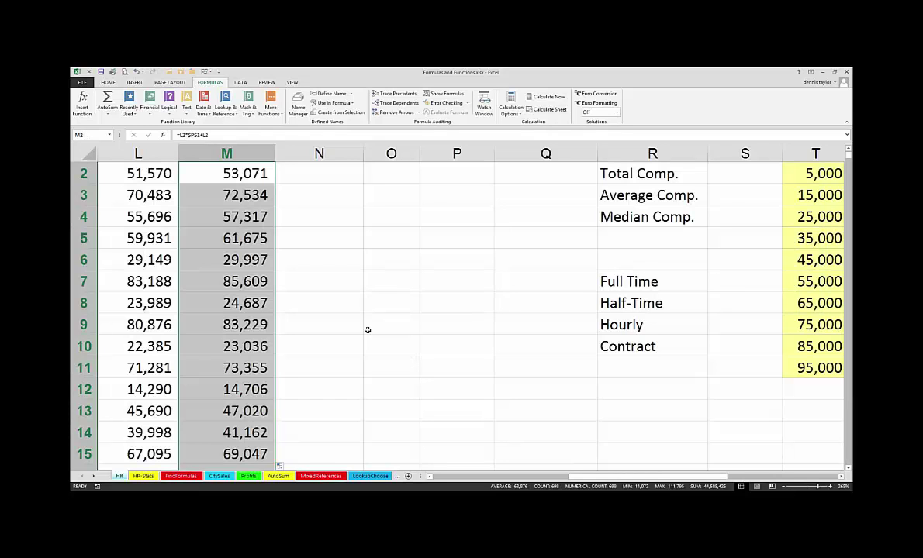
{"action": "scroll", "coordinate": [368, 330], "scroll_direction": "up", "scroll_amount": 1}
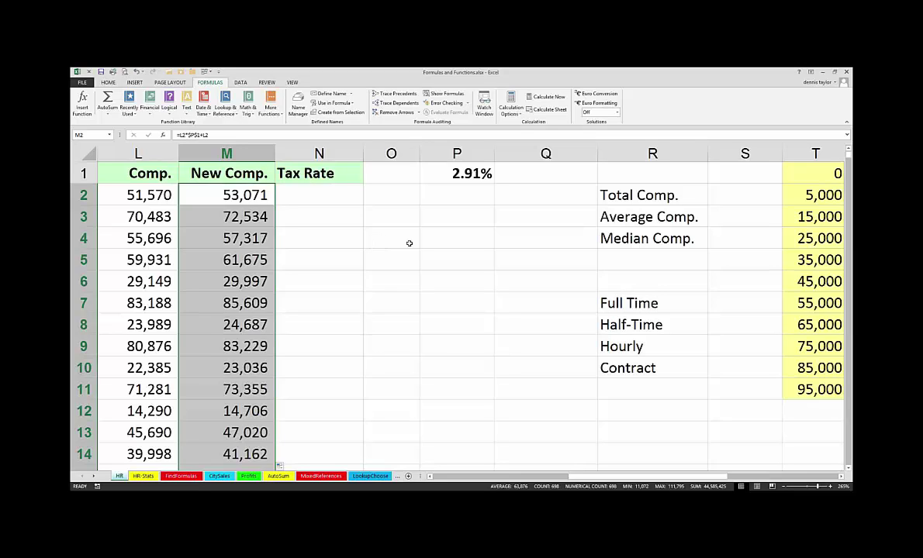
- Select the empty range O4:Q11 and cycle the active cell around its corners
{"action": "left_click_drag", "start_coordinate": [408, 243], "coordinate": [530, 395]}
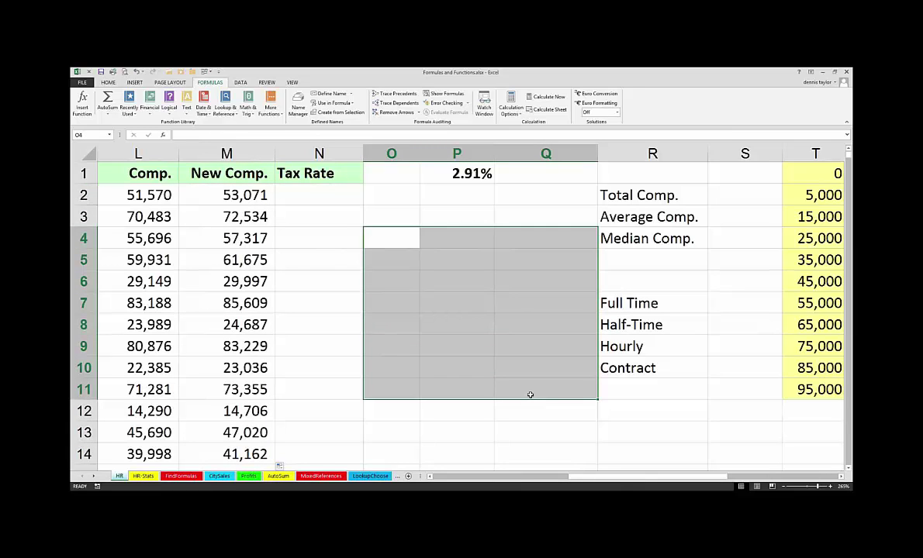
{"action": "key", "text": "ctrl+period"}
{"action": "key", "text": "ctrl+period"}
{"action": "key", "text": "ctrl+period"}
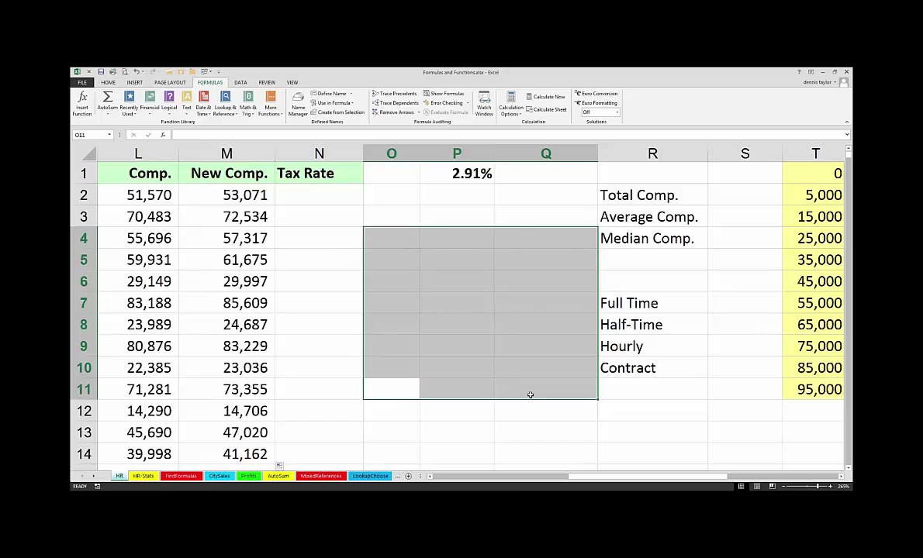
{"action": "key", "text": "ctrl+period"}
{"action": "key", "text": "ctrl+period"}
{"action": "key", "text": "ctrl+period"}
{"action": "key", "text": "ctrl+period"}
{"action": "key", "text": "ctrl+period"}
{"action": "key", "text": "ctrl+period"}
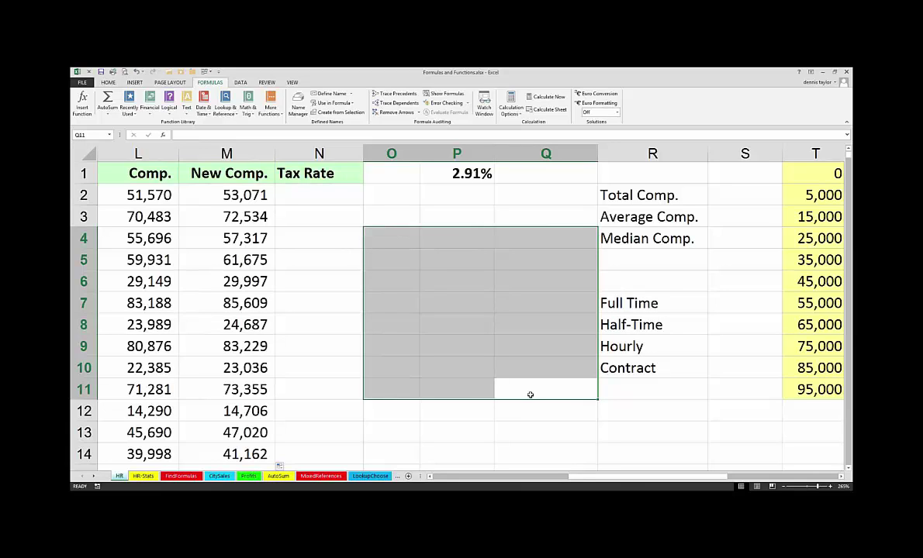
- Keep moving the active cell from corner to corner within the selected range O4:Q11
{"action": "key", "text": "ctrl+period"}
{"action": "key", "text": "ctrl+period"}
{"action": "key", "text": "ctrl+period"}
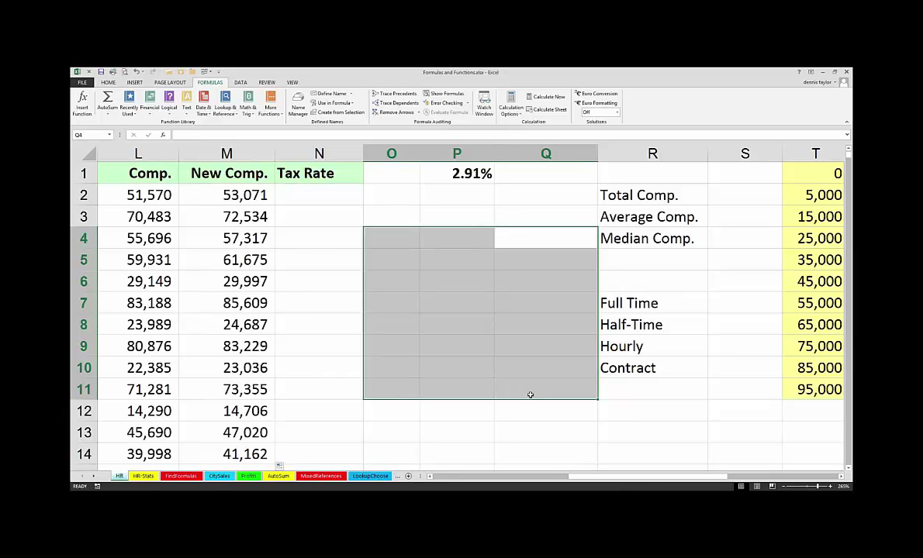
{"action": "key", "text": "ctrl+period"}
{"action": "key", "text": "ctrl+period"}
{"action": "key", "text": "ctrl+period"}
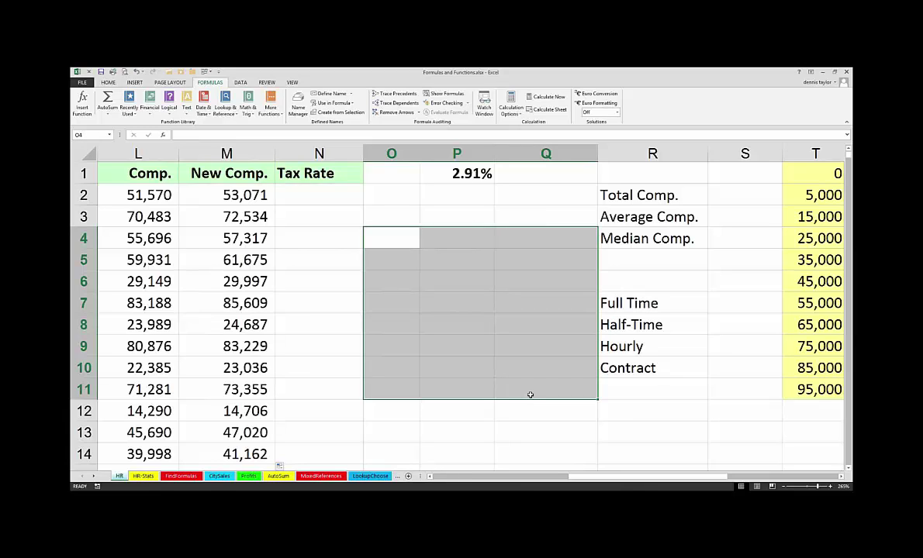
{"action": "key", "text": "ctrl+period"}
{"action": "key", "text": "ctrl+period"}
{"action": "key", "text": "ctrl+period"}
{"action": "key", "text": "ctrl+period"}
- Fill the formula in M2 down the New Comp. column again and check the last and first rows of the filled range
{"action": "left_click", "coordinate": [223, 195]}
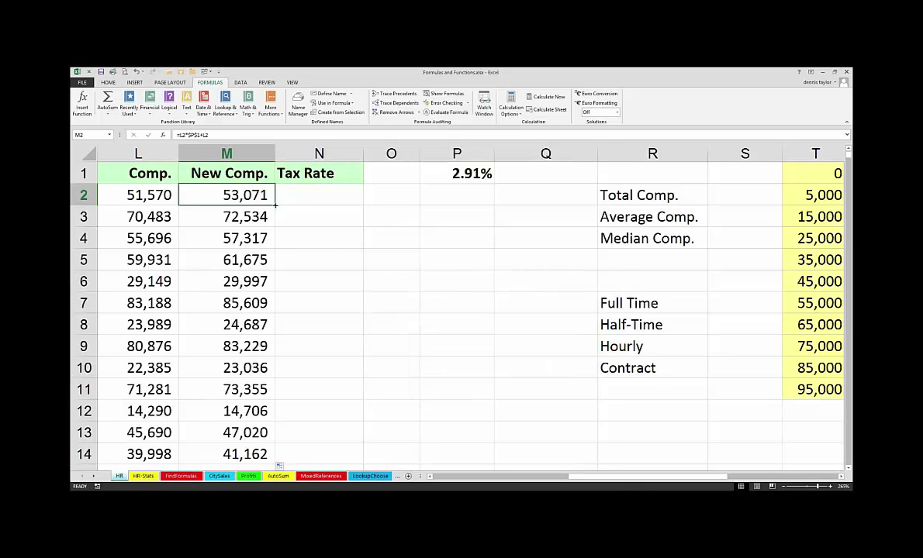
{"action": "double_click", "coordinate": [275, 205]}
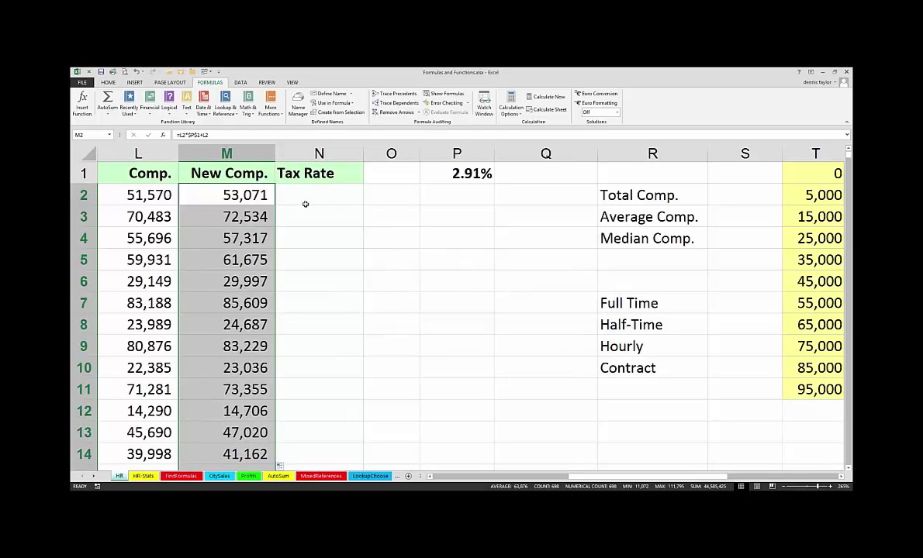
{"action": "key", "text": "ctrl+period"}
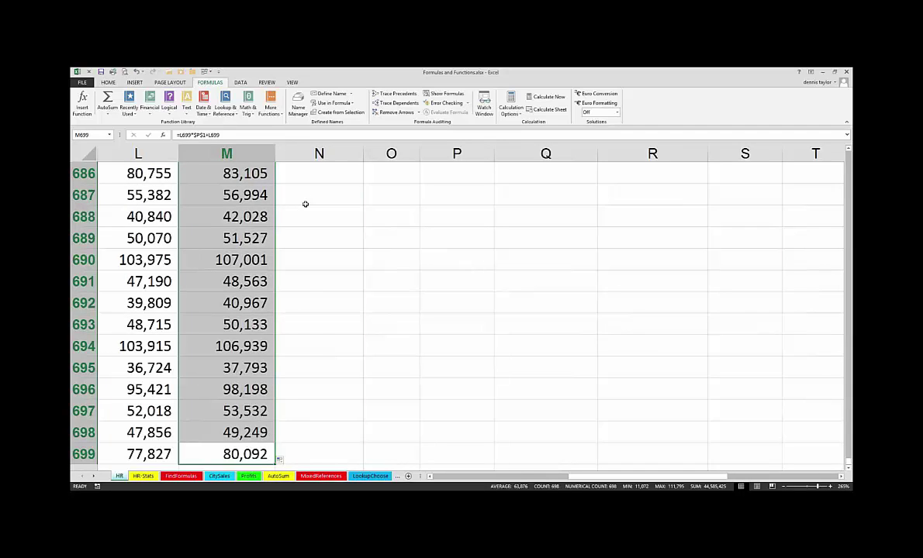
{"action": "key", "text": "ctrl+period"}
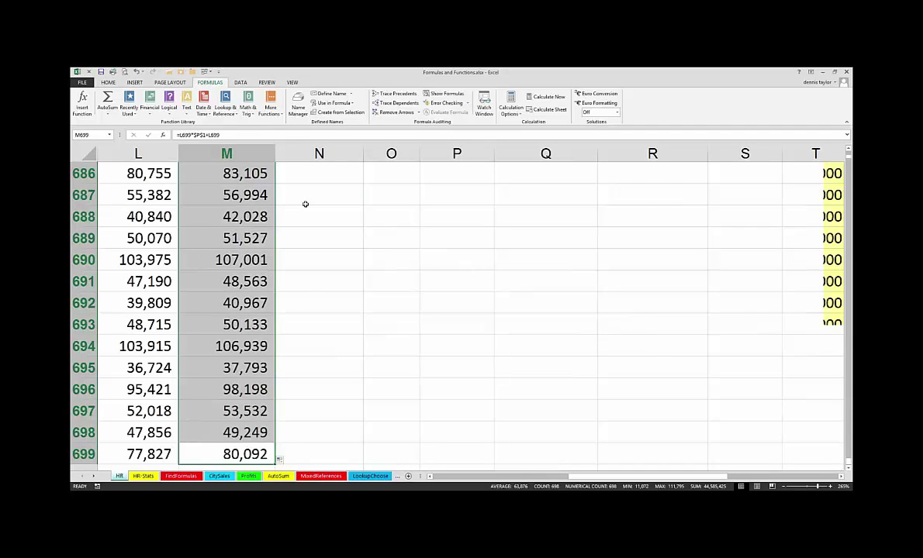
{"action": "scroll", "coordinate": [271, 208], "scroll_direction": "up", "scroll_amount": 1}
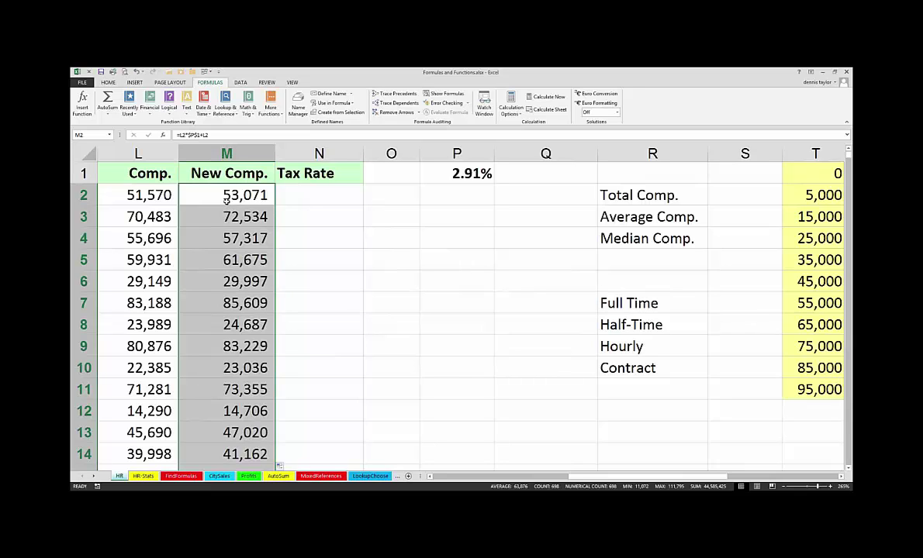
- Undo the New Comp. fill below M2, and move the Comp. value from L9 to P9 to leave a gap in the column
{"action": "left_click", "coordinate": [225, 199]}
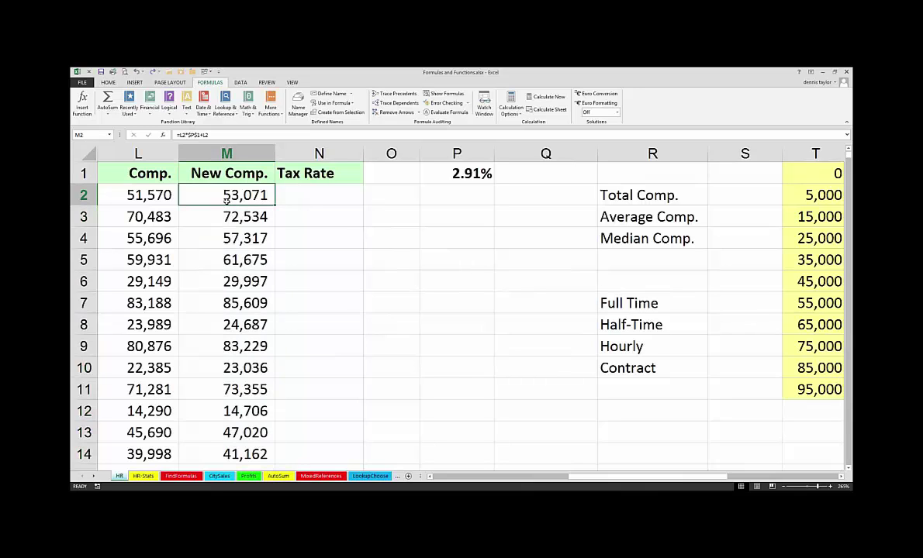
{"action": "key", "text": "ctrl+z"}
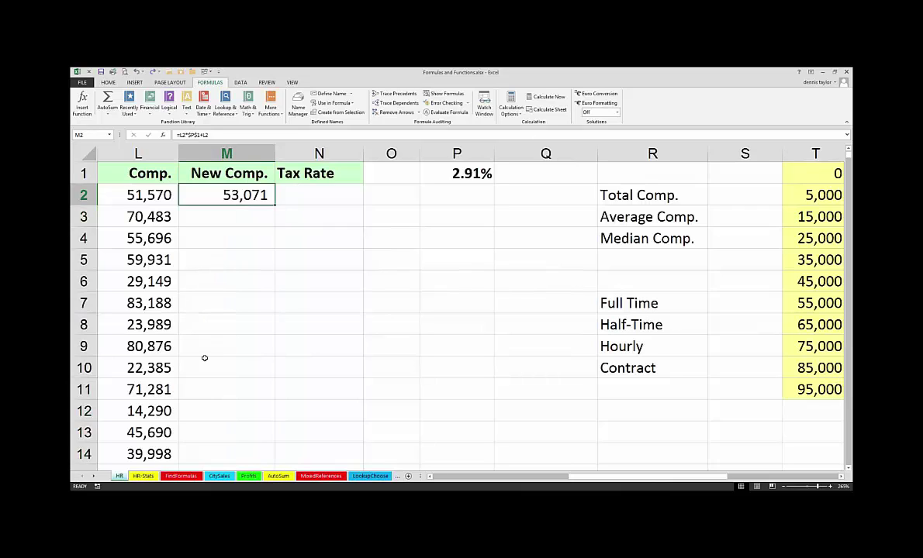
{"action": "left_click", "coordinate": [145, 347]}
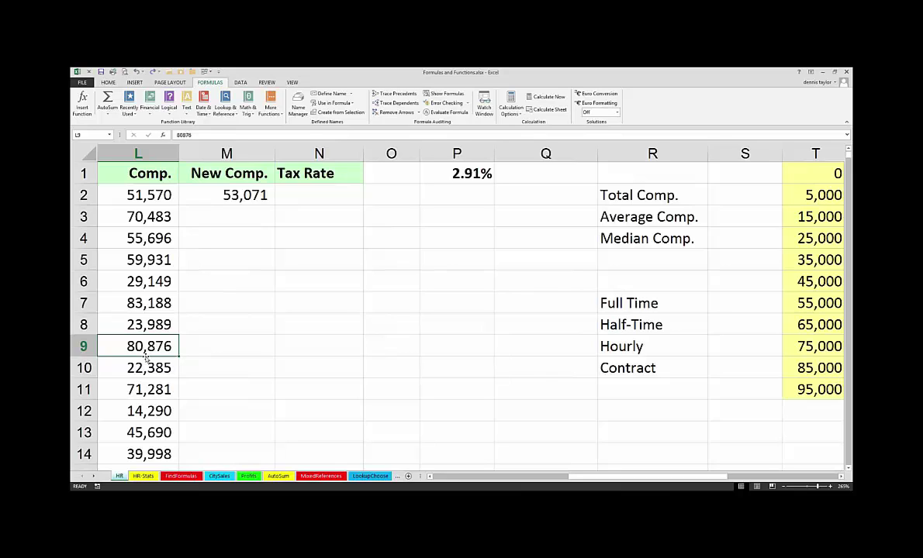
{"action": "left_click_drag", "start_coordinate": [145, 356], "coordinate": [485, 341]}
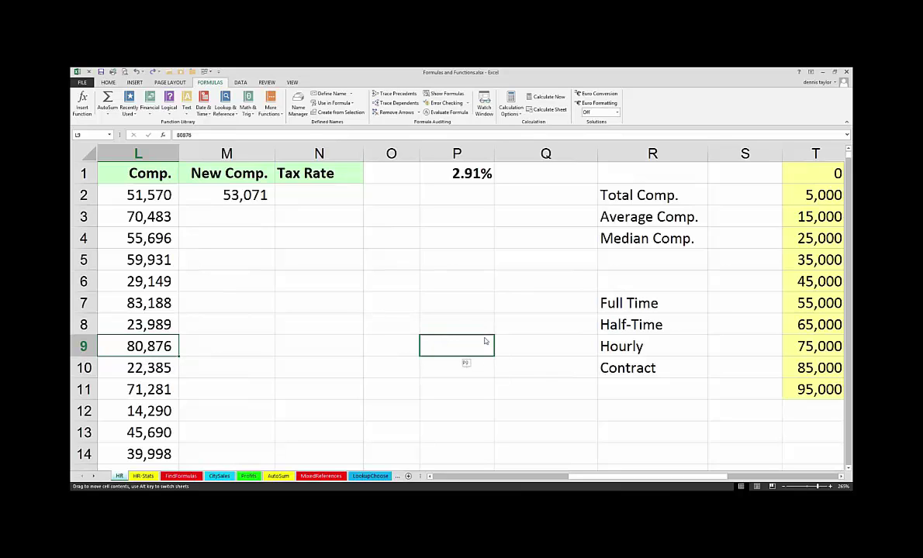
{"action": "left_click_drag", "start_coordinate": [485, 341], "coordinate": [428, 345]}
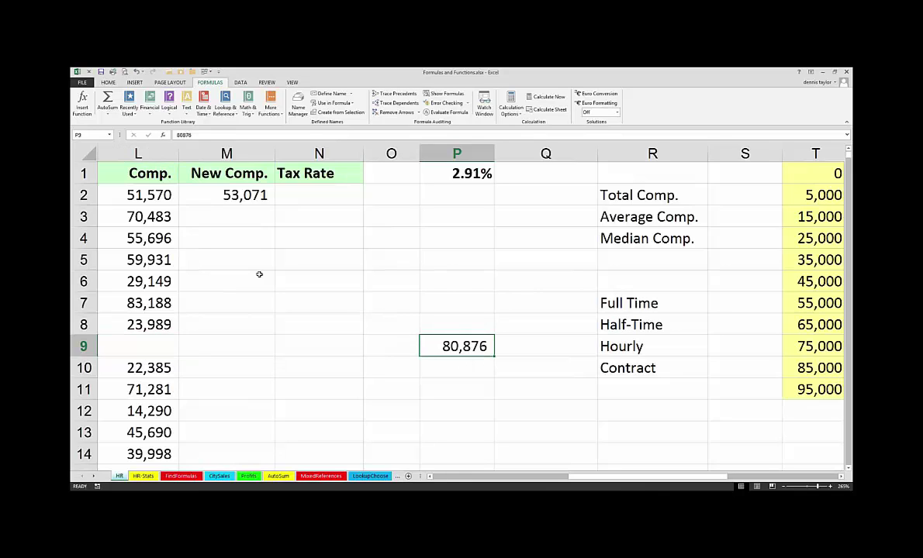
- Fill M2's formula down to M8, just above the row with the blank Comp. cell, and undo that fill
{"action": "left_click", "coordinate": [225, 195]}
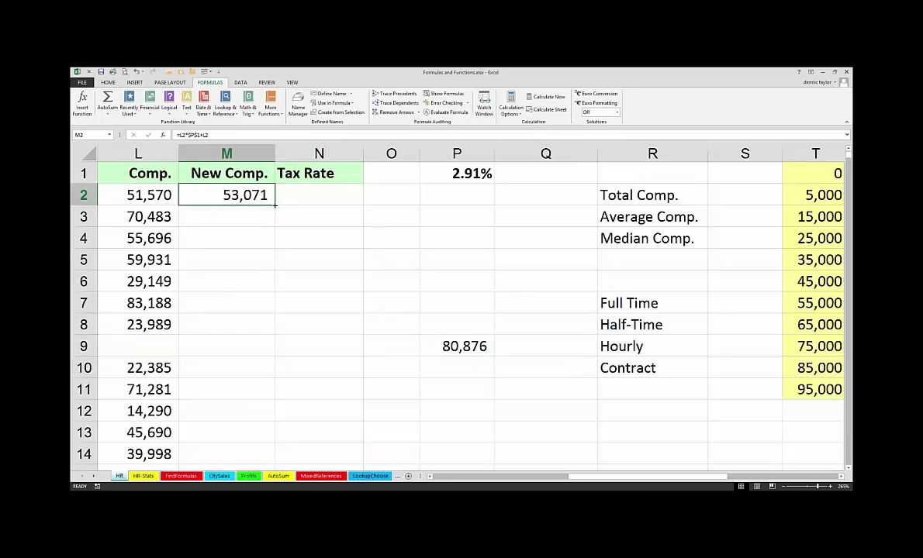
{"action": "left_click_drag", "start_coordinate": [275, 205], "coordinate": [272, 328]}
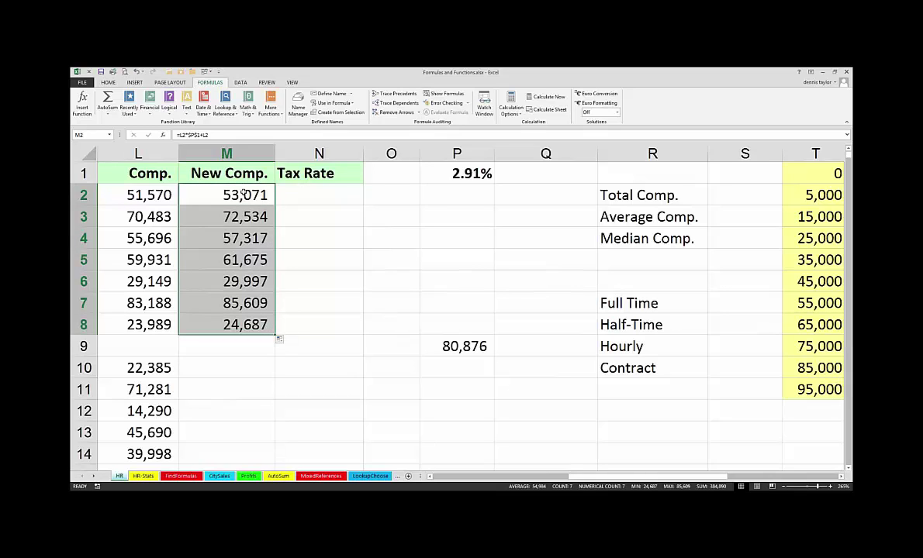
{"action": "key", "text": "ctrl+z"}
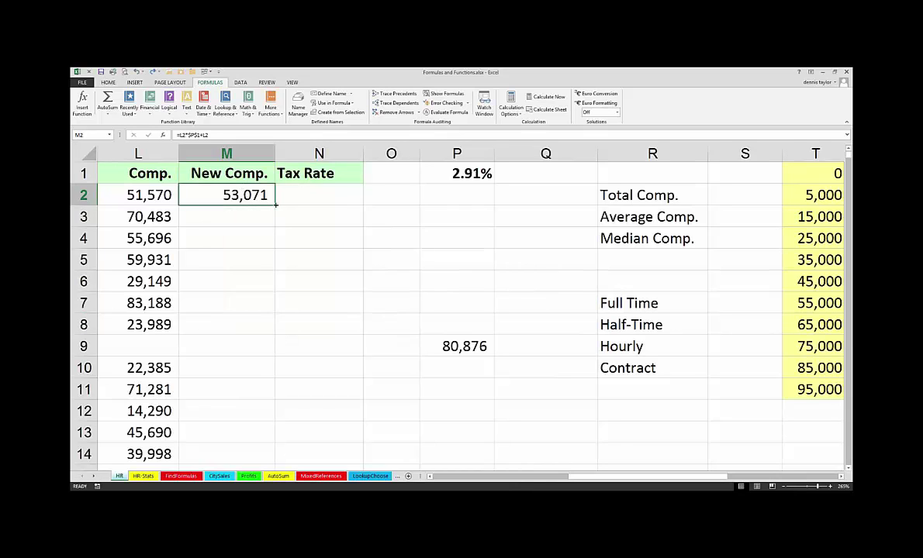
- Fill M2's formula past the blank Comp. cell down to row 699, and check both ends of the filled range
{"action": "double_click", "coordinate": [275, 205]}
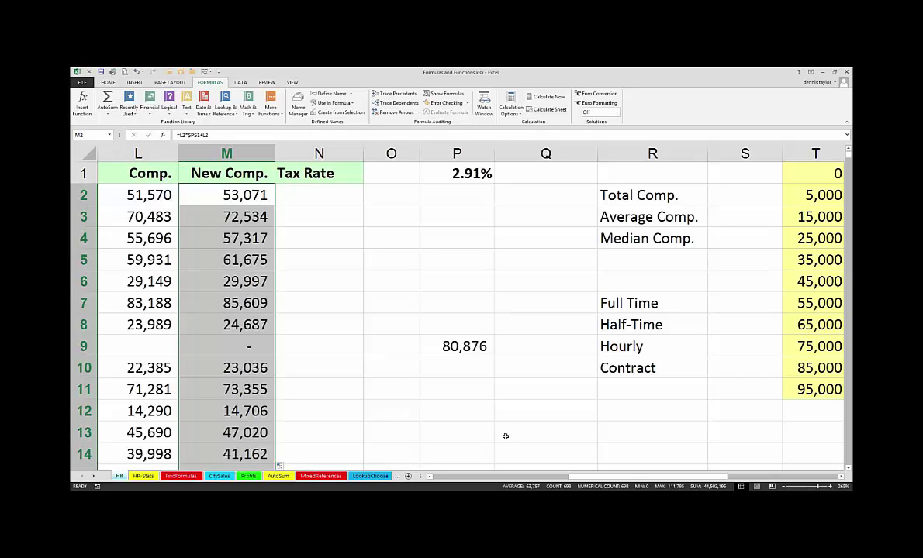
{"action": "mouse_move", "coordinate": [636, 477]}
{"action": "left_mouse_down"}
{"action": "mouse_move", "coordinate": [560, 476]}
{"action": "mouse_move", "coordinate": [630, 475]}
{"action": "left_mouse_up"}
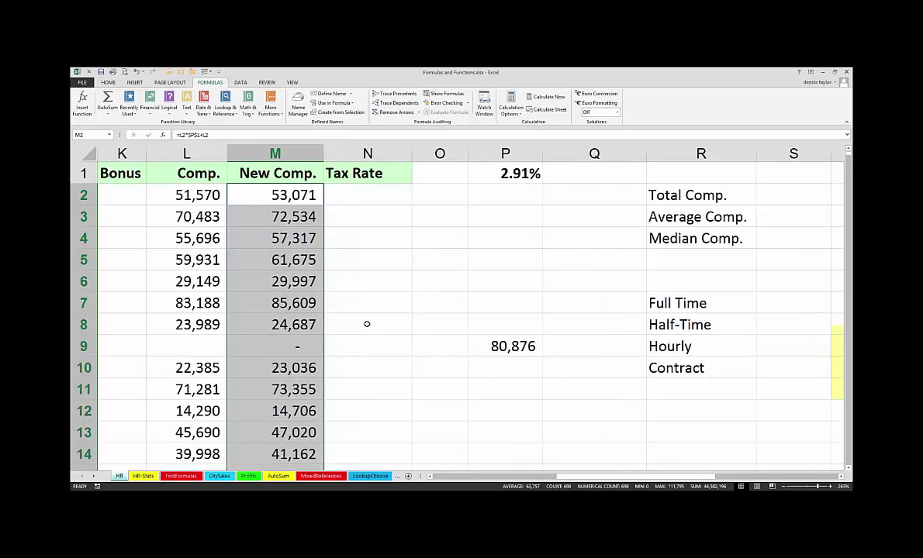
{"action": "key", "text": "ctrl+period"}
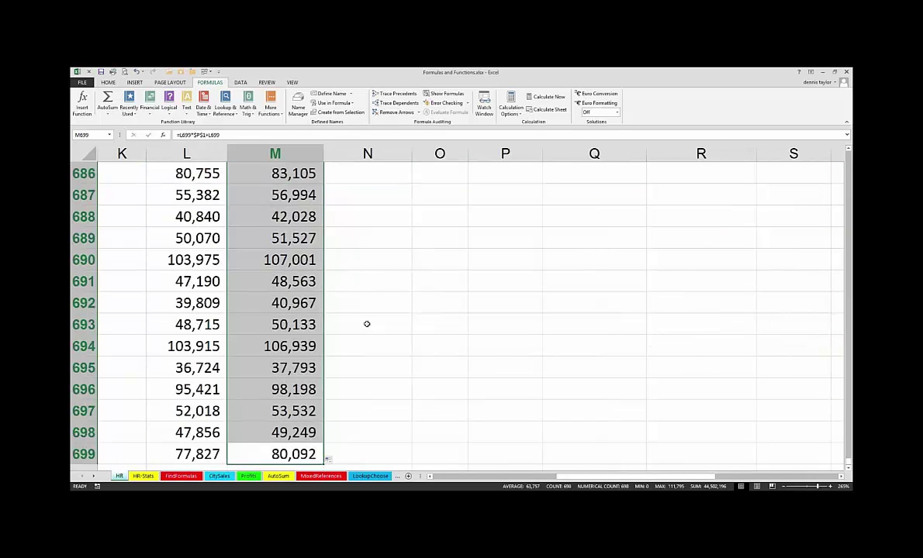
{"action": "key", "text": "ctrl+period"}
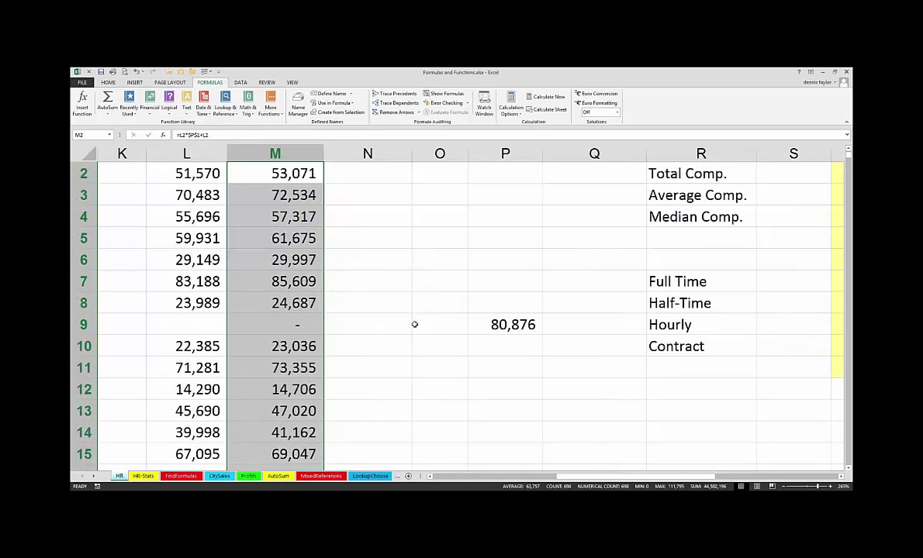
{"action": "scroll", "coordinate": [452, 333], "scroll_direction": "up", "scroll_amount": 1}
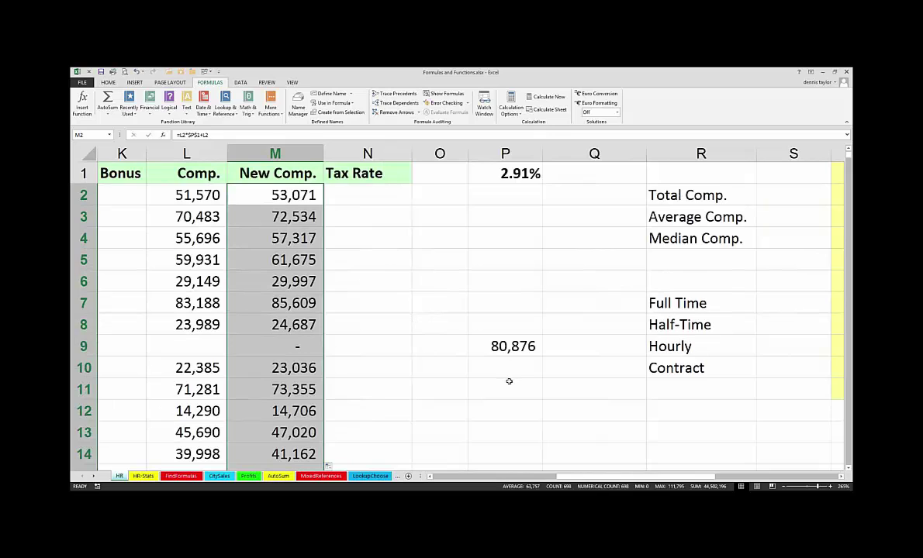
- Undo the last fill and the move of the L9 value, and refill M2's formula down the whole New Comp. column
{"action": "key", "text": "ctrl+z"}
{"action": "key", "text": "ctrl+z"}
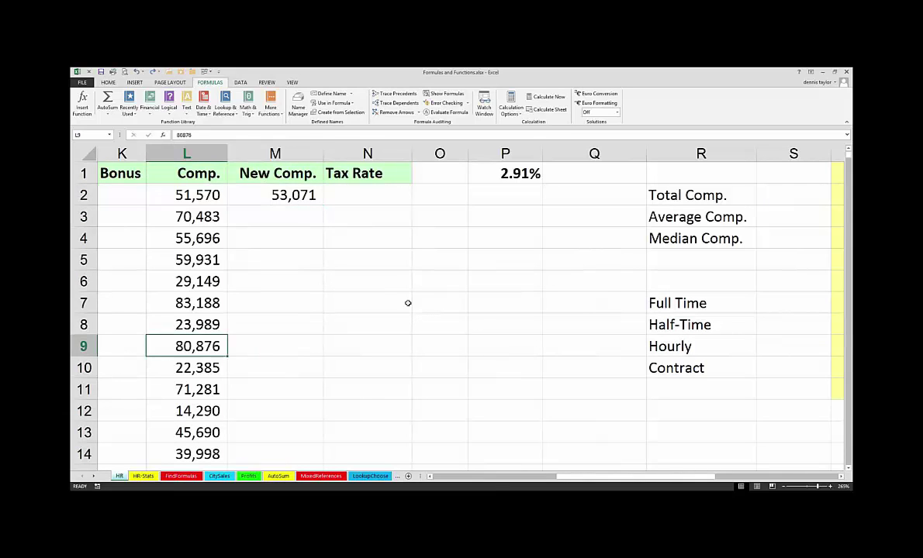
{"action": "left_click", "coordinate": [306, 195]}
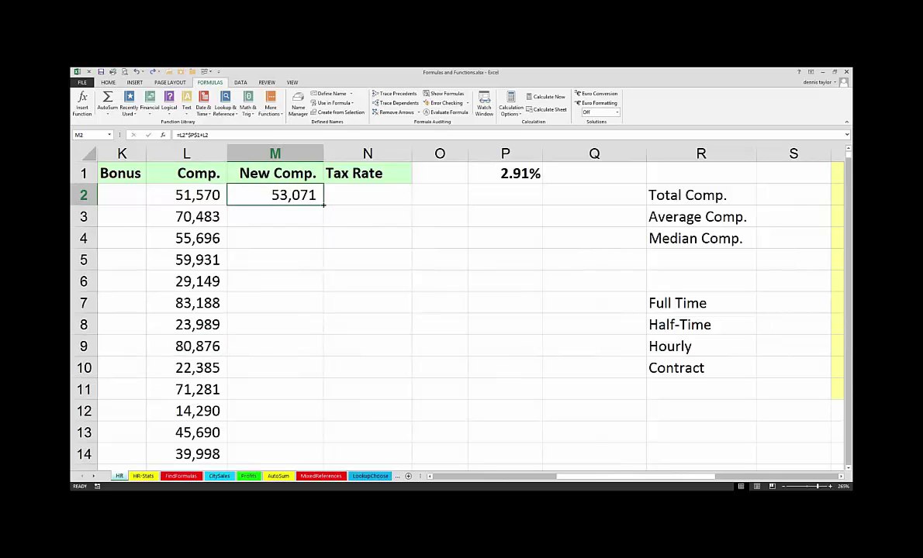
{"action": "double_click", "coordinate": [324, 205]}
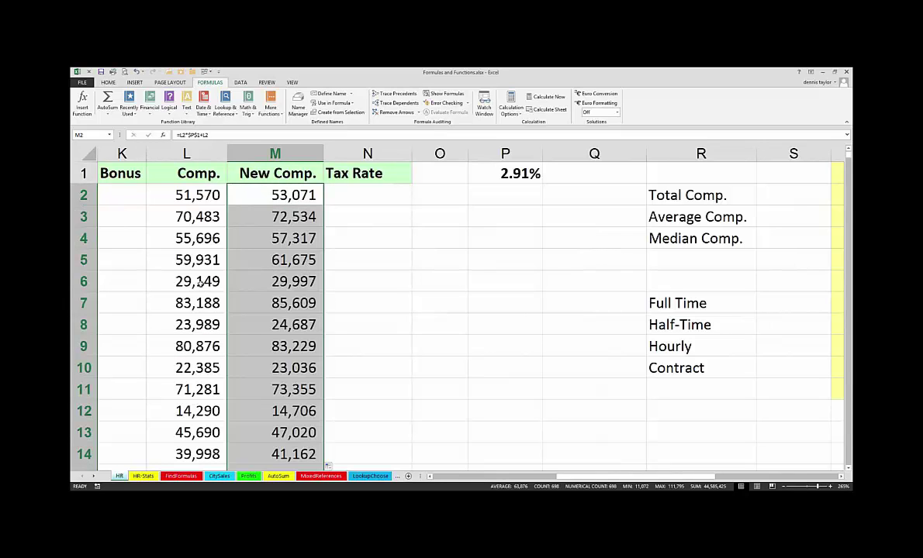
{"action": "left_click", "coordinate": [359, 315]}
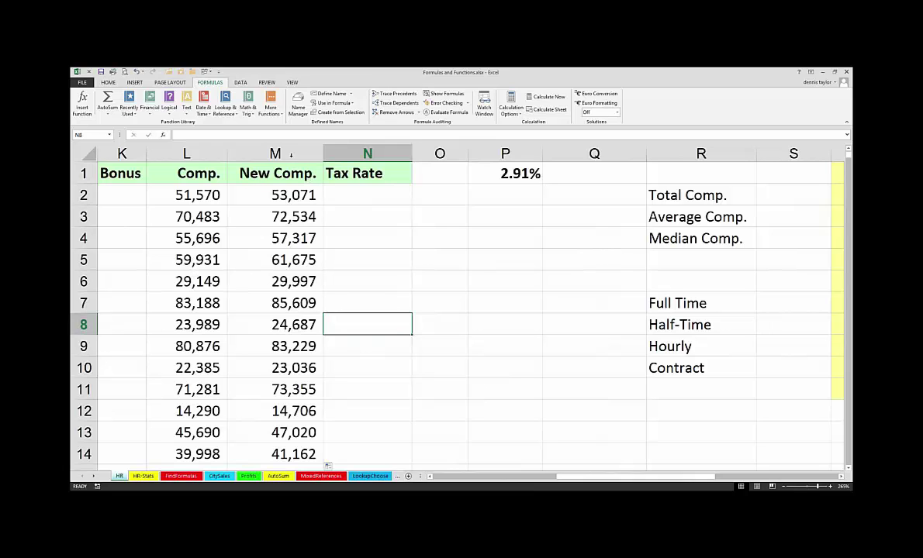
- Compare the status bar summaries for the whole New Comp. column and for M2:M3 alone, ending with the whole column selected
{"action": "left_click", "coordinate": [289, 150]}
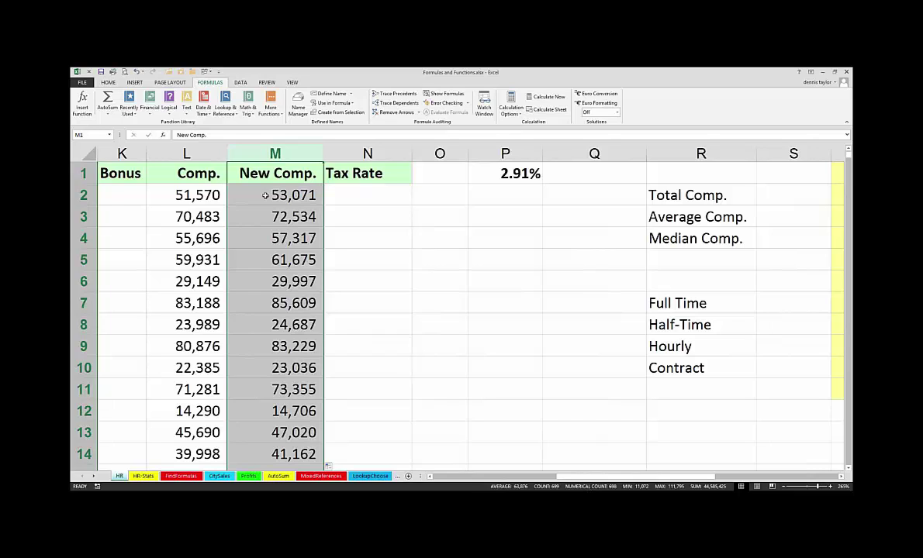
{"action": "left_click_drag", "start_coordinate": [259, 195], "coordinate": [252, 217]}
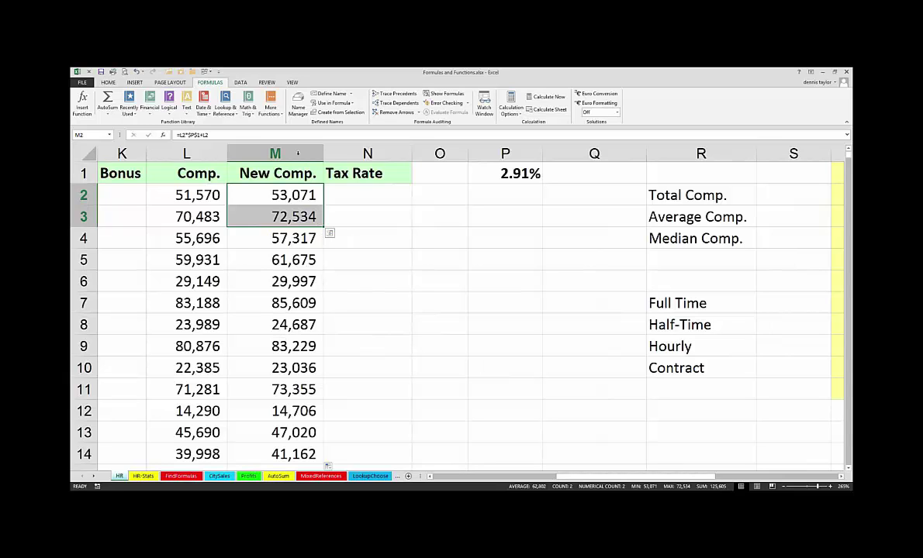
{"action": "left_click", "coordinate": [295, 154]}
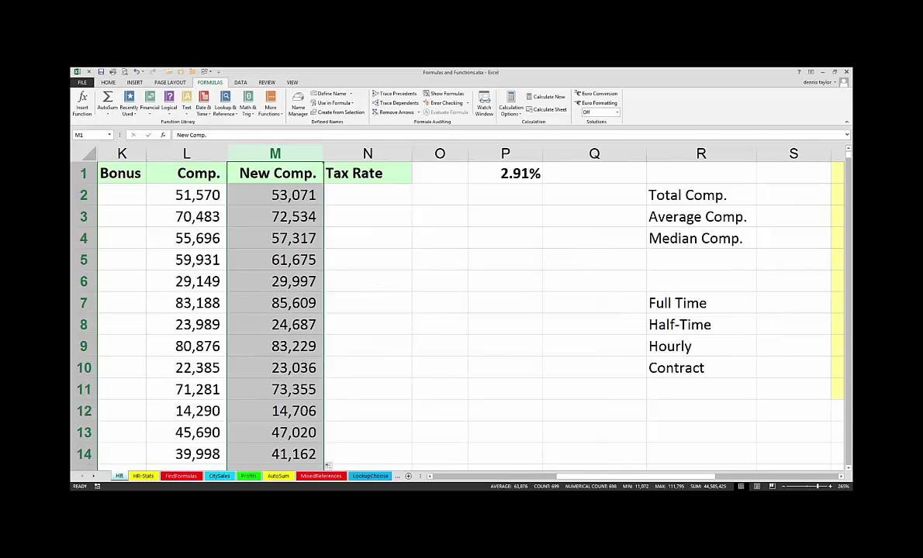
- Select the Hire Date column and the Years column in turn to read their status bar summaries
{"action": "left_click", "coordinate": [739, 477]}
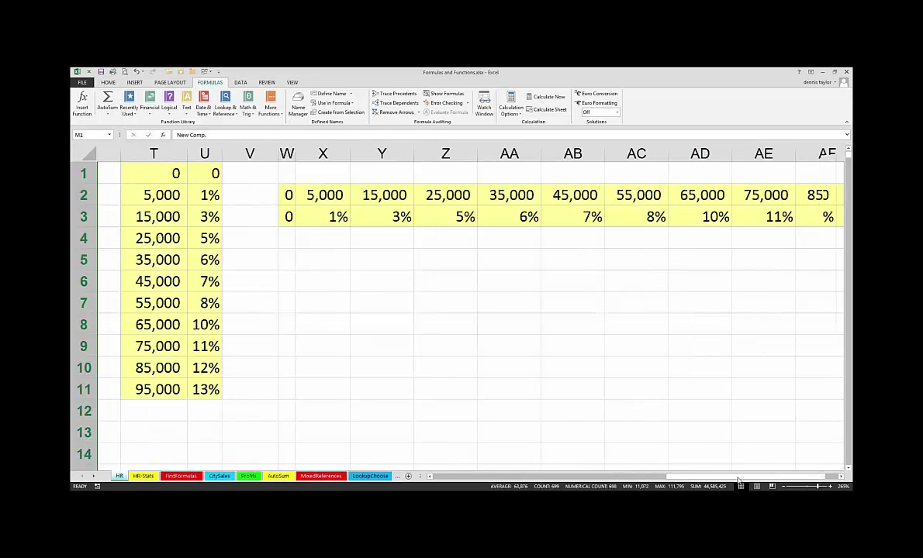
{"action": "left_click_drag", "start_coordinate": [579, 480], "coordinate": [552, 476]}
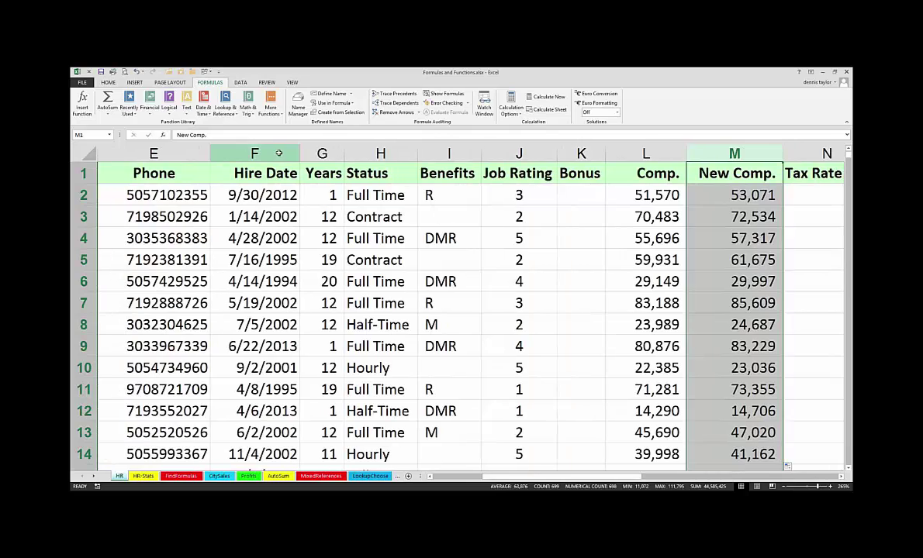
{"action": "left_click", "coordinate": [279, 153]}
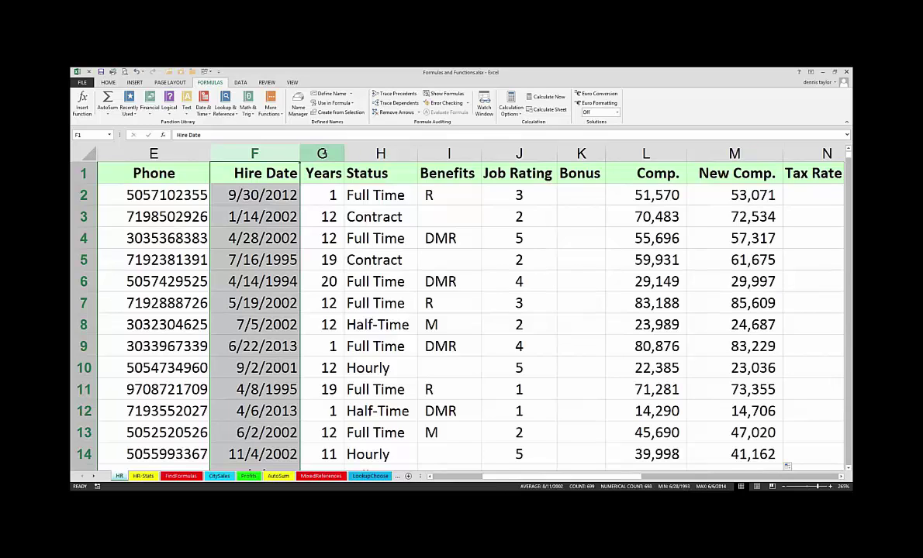
{"action": "left_click", "coordinate": [322, 153]}
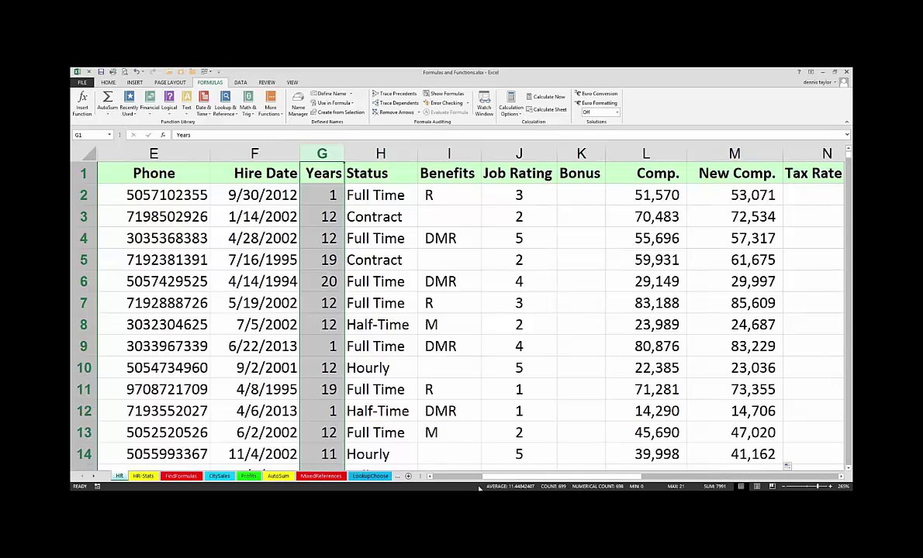
- Review the status bar's available calculations without changing them, and select the Job Rating column to read its summary
{"action": "right_click", "coordinate": [479, 486]}
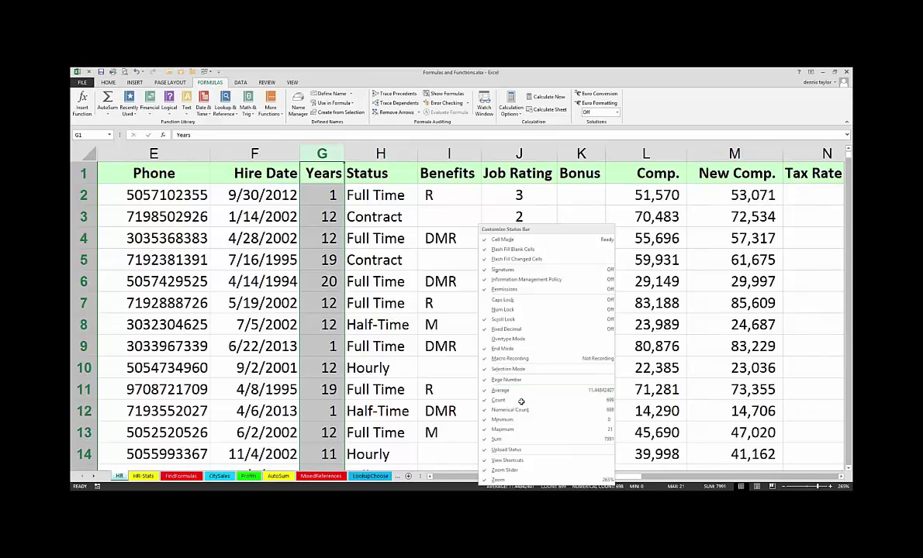
{"action": "key", "text": "Escape"}
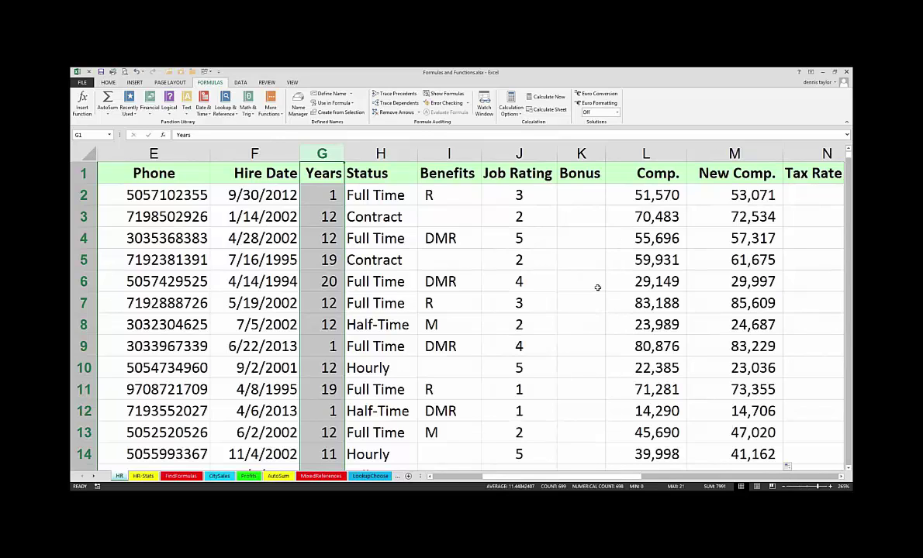
{"action": "left_click", "coordinate": [595, 286]}
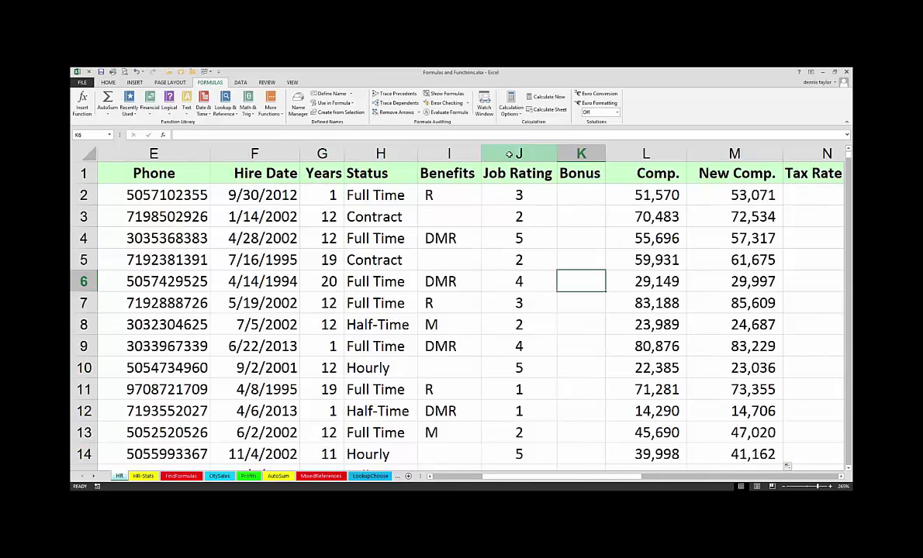
{"action": "left_click", "coordinate": [509, 154]}
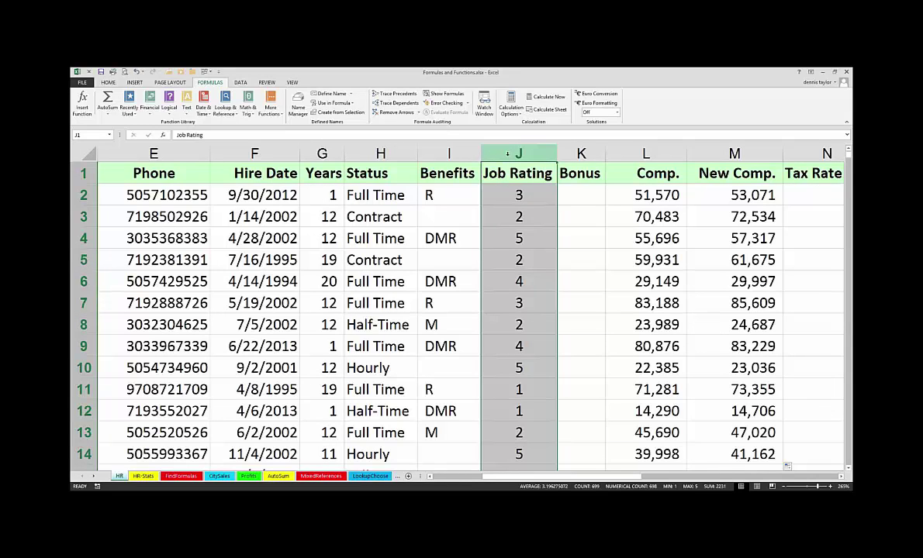
- Total the entire New Comp. column in Q2, beside the Total Comp. label, using AutoSum with =SUM(M:M)
{"action": "left_click", "coordinate": [402, 309]}
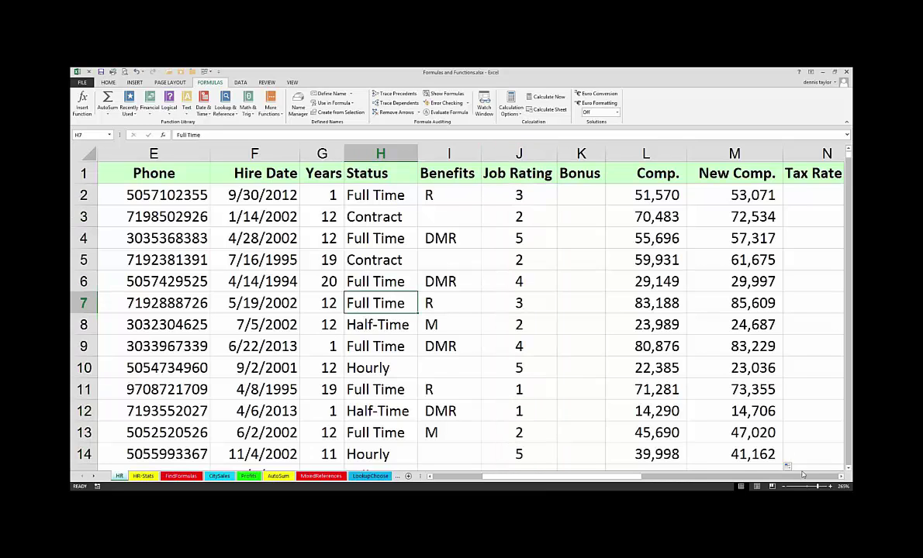
{"action": "left_click", "coordinate": [841, 478]}
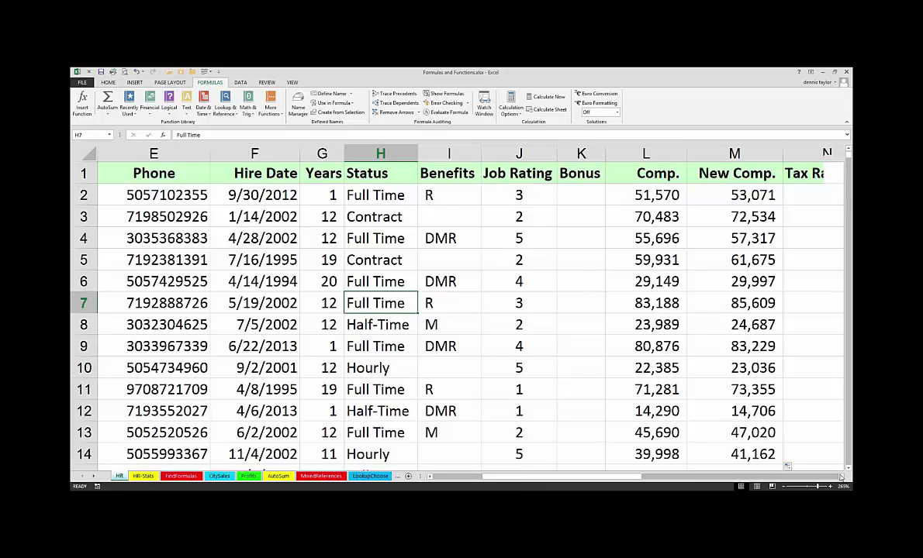
{"action": "left_click", "coordinate": [841, 477]}
{"action": "left_click", "coordinate": [841, 478]}
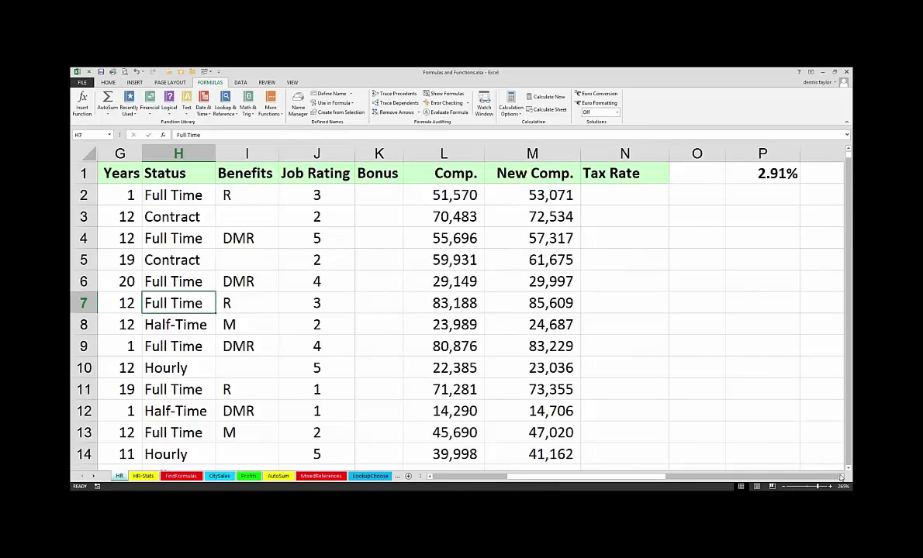
{"action": "left_click", "coordinate": [842, 478]}
{"action": "left_click", "coordinate": [841, 477]}
{"action": "left_click", "coordinate": [841, 478]}
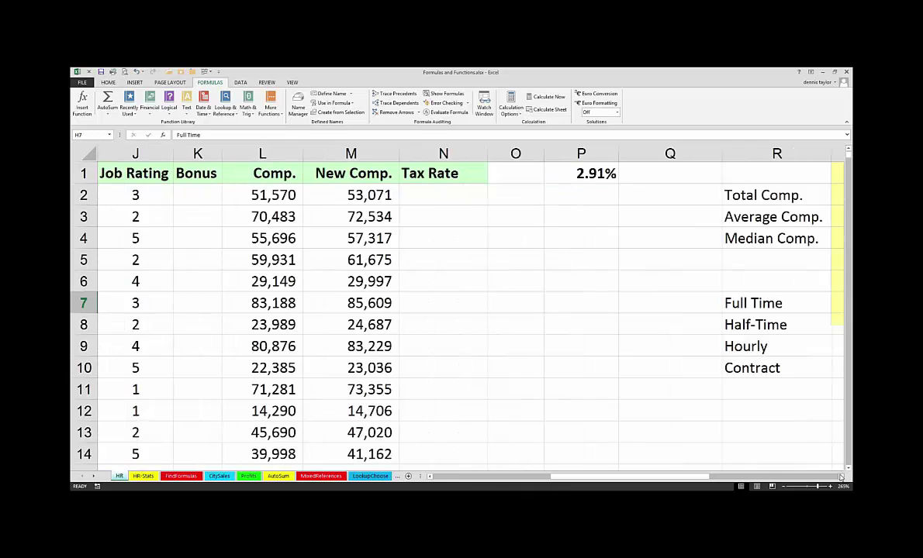
{"action": "left_click", "coordinate": [841, 477]}
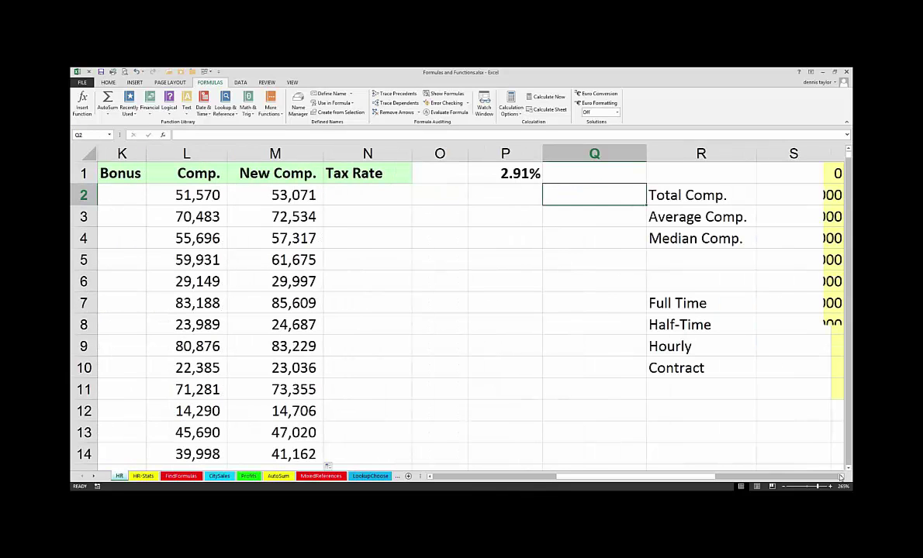
{"action": "left_click", "coordinate": [842, 477]}
{"action": "left_click", "coordinate": [841, 477]}
{"action": "key", "text": "Right"}
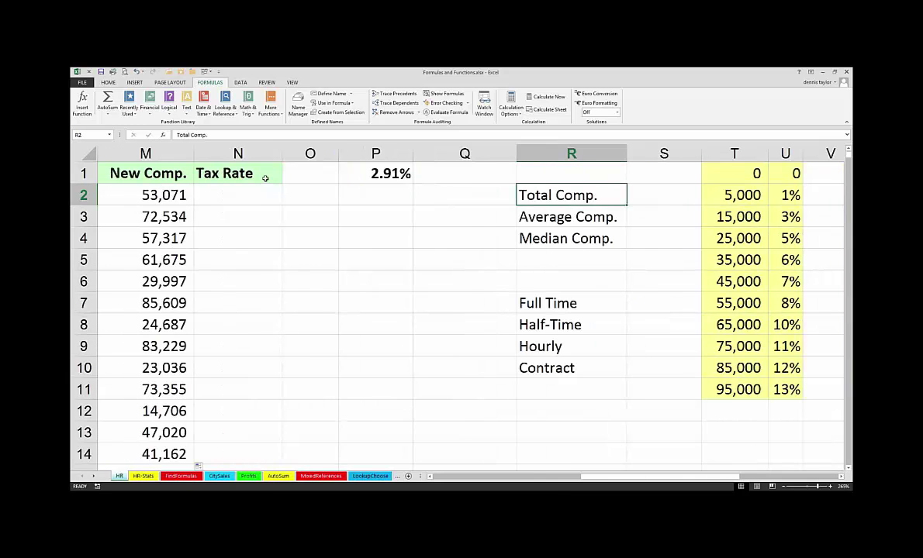
{"action": "left_click", "coordinate": [439, 187]}
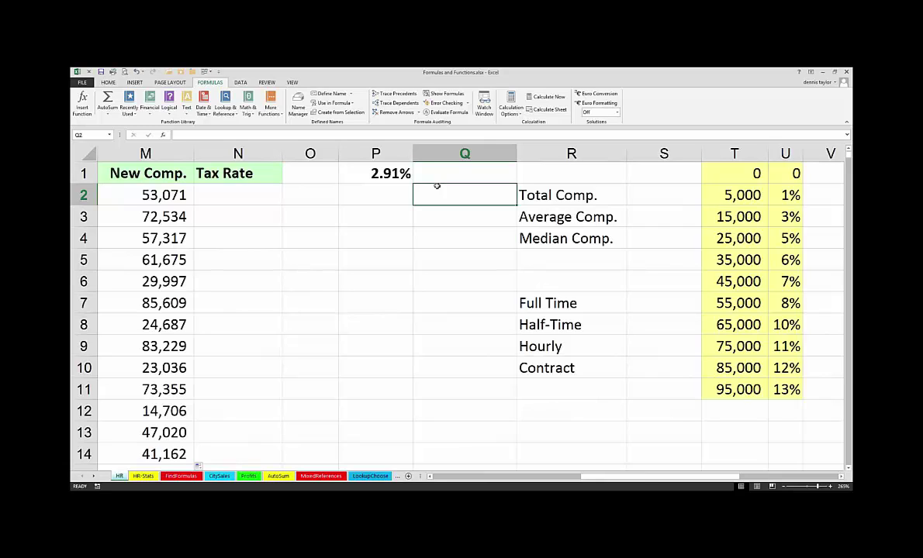
{"action": "key", "text": "alt"}
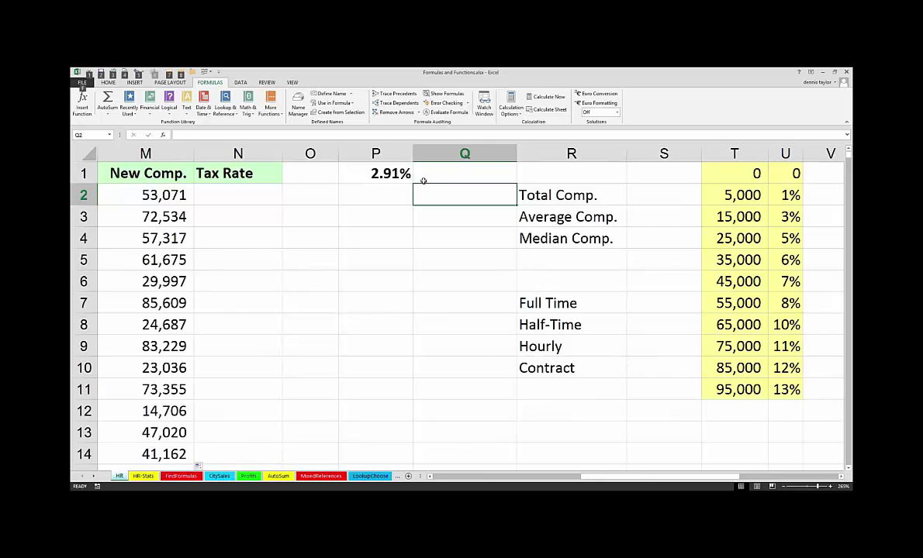
{"action": "key", "text": "alt"}
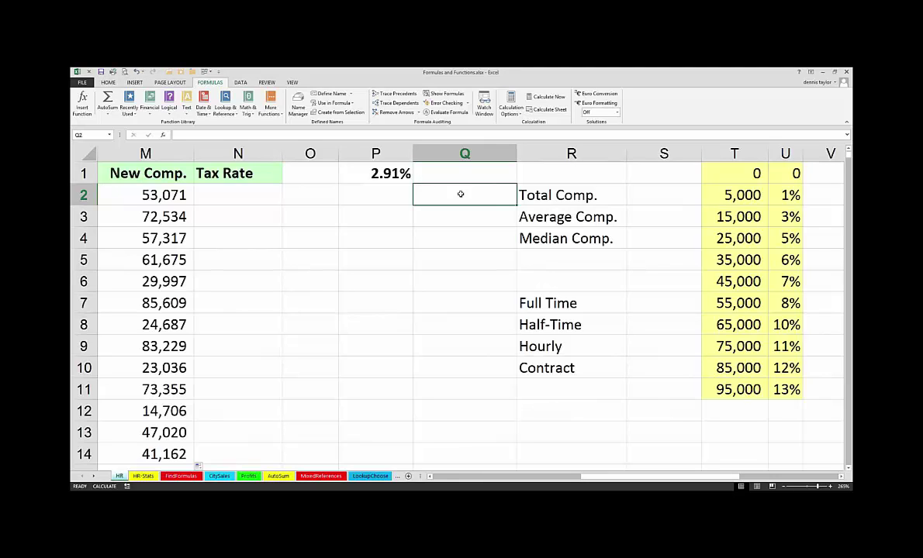
{"action": "key", "text": "alt+equal"}
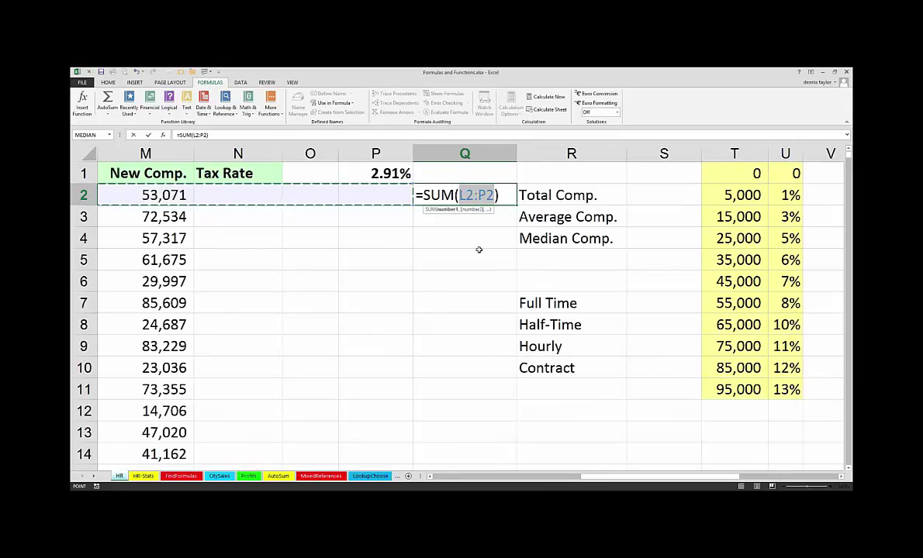
{"action": "left_click_drag", "start_coordinate": [593, 479], "coordinate": [577, 480]}
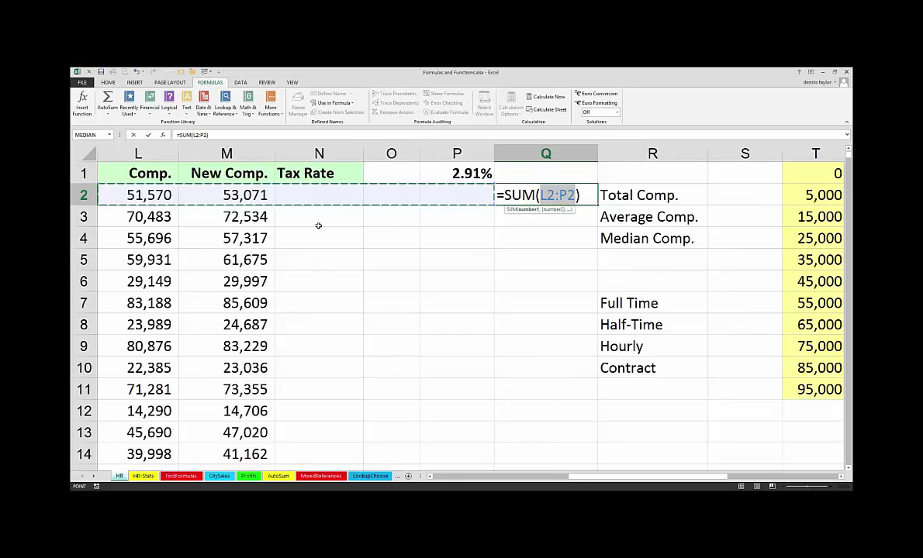
{"action": "left_click", "coordinate": [240, 147]}
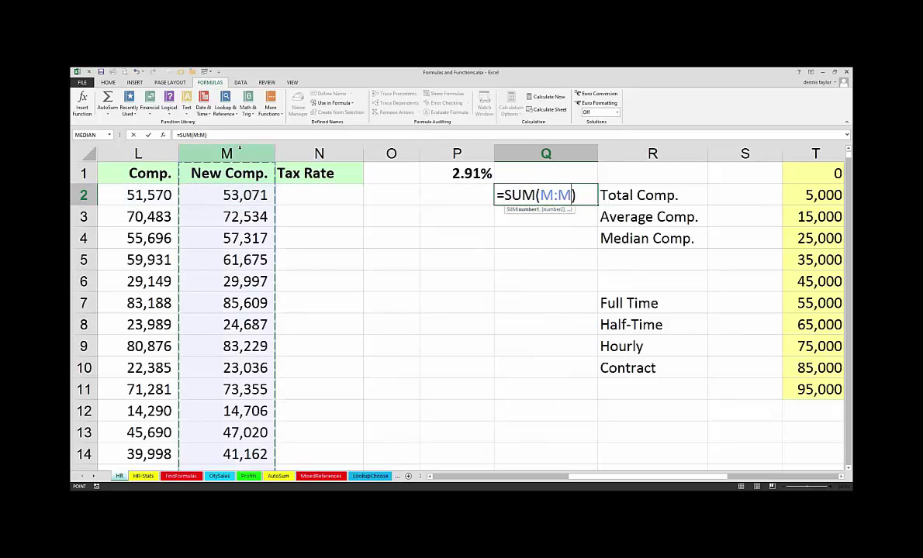
{"action": "key", "text": "Return"}
- Open Q2's total formula to examine its whole-column M:M reference, and close it with the same formula
{"action": "left_click", "coordinate": [525, 194]}
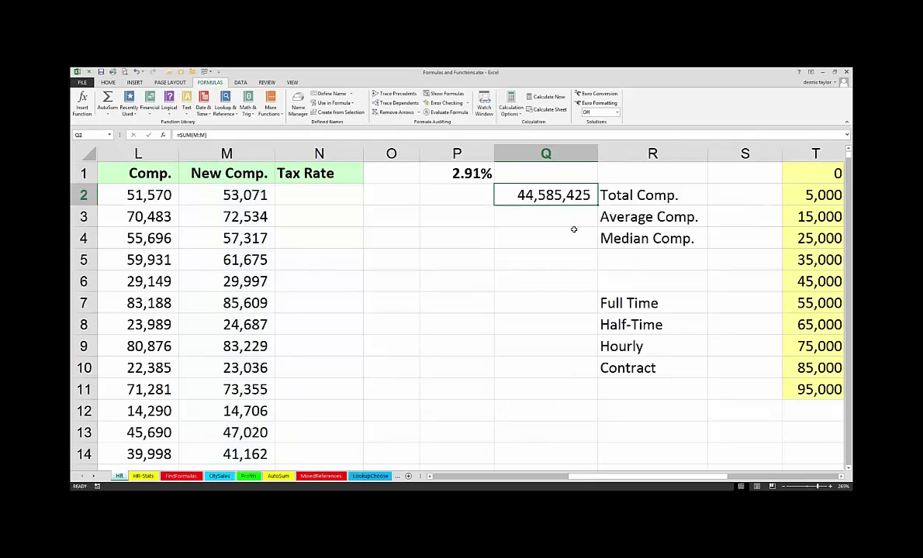
{"action": "double_click", "coordinate": [580, 195]}
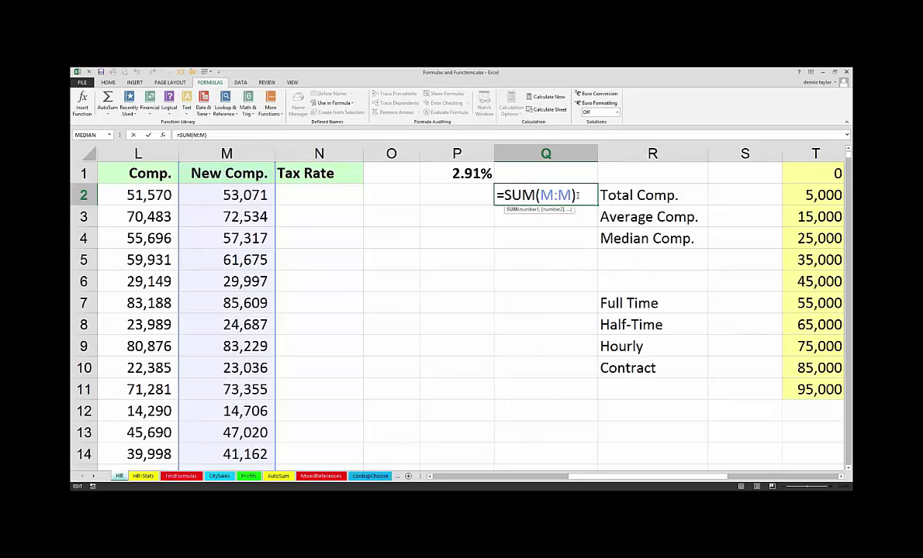
{"action": "left_click_drag", "start_coordinate": [540, 195], "coordinate": [572, 195]}
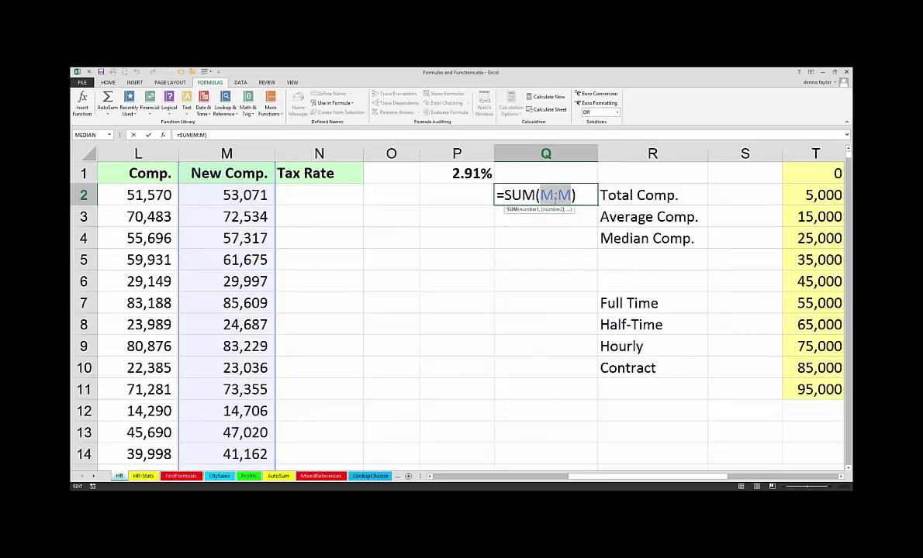
{"action": "key", "text": "Right"}
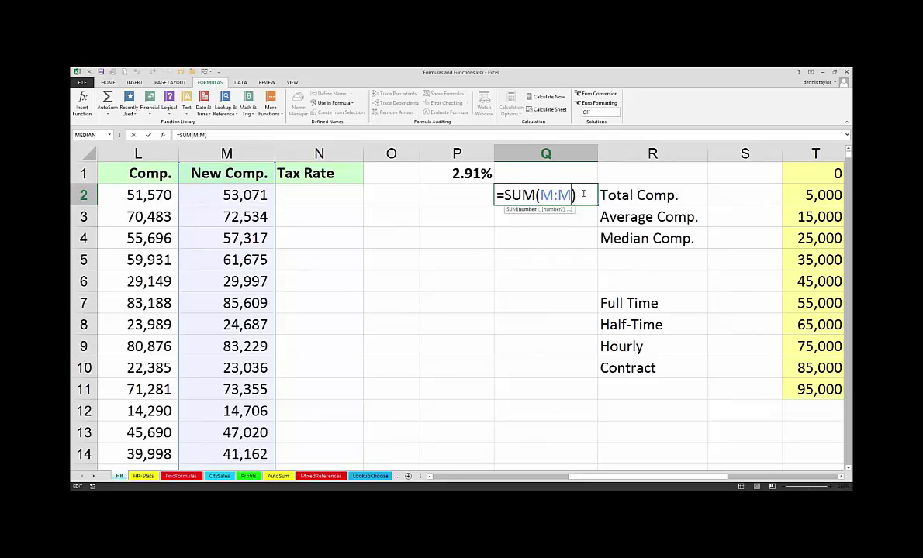
{"action": "left_click", "coordinate": [247, 154]}
{"action": "key", "text": "Return"}
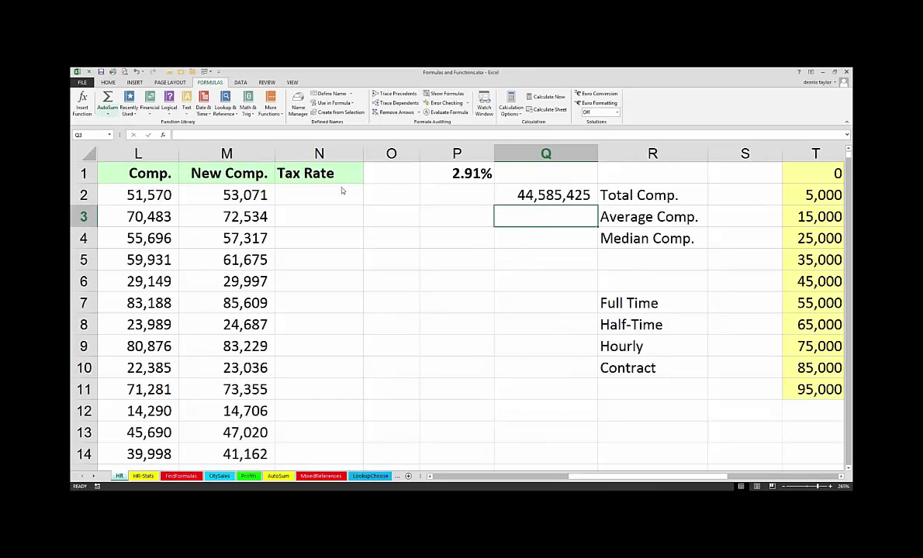
- Average the entire New Comp. column in Q3 using AutoSum's Average with =AVERAGE(M:M), and select Q4 beside Median Comp
{"action": "left_click", "coordinate": [108, 114]}
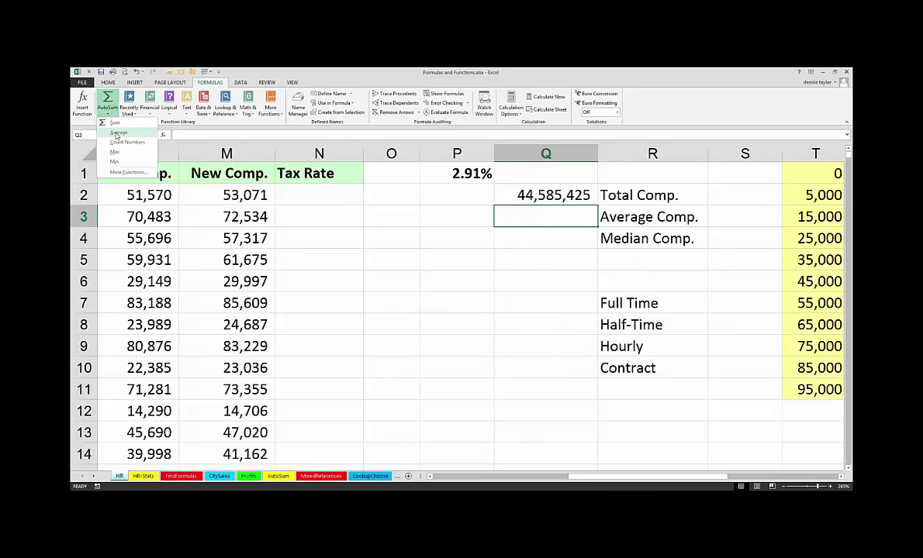
{"action": "left_click", "coordinate": [118, 133]}
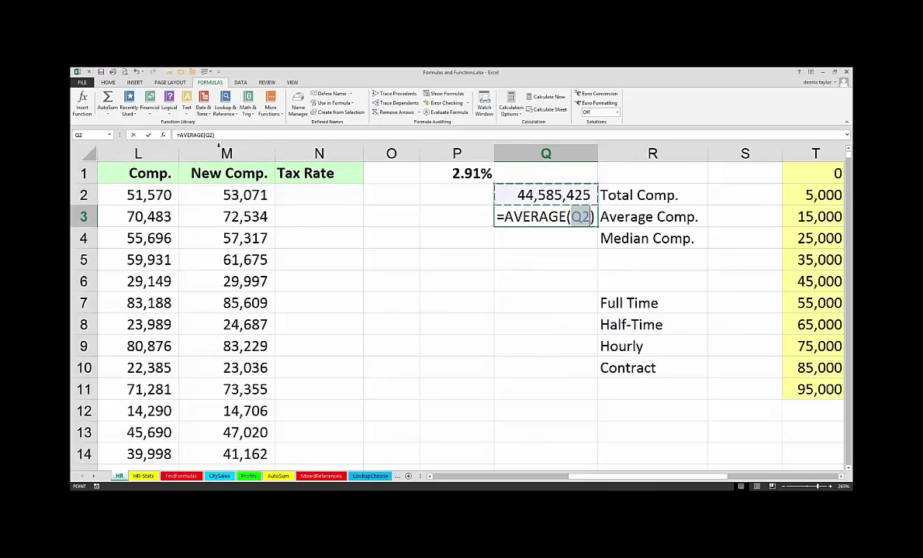
{"action": "left_click", "coordinate": [222, 152]}
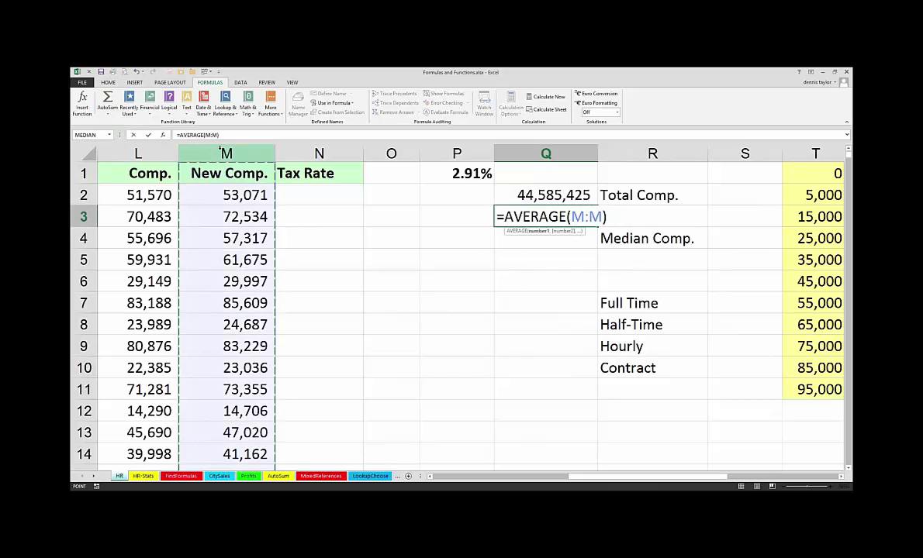
{"action": "key", "text": "Return"}
{"action": "double_click", "coordinate": [504, 217]}
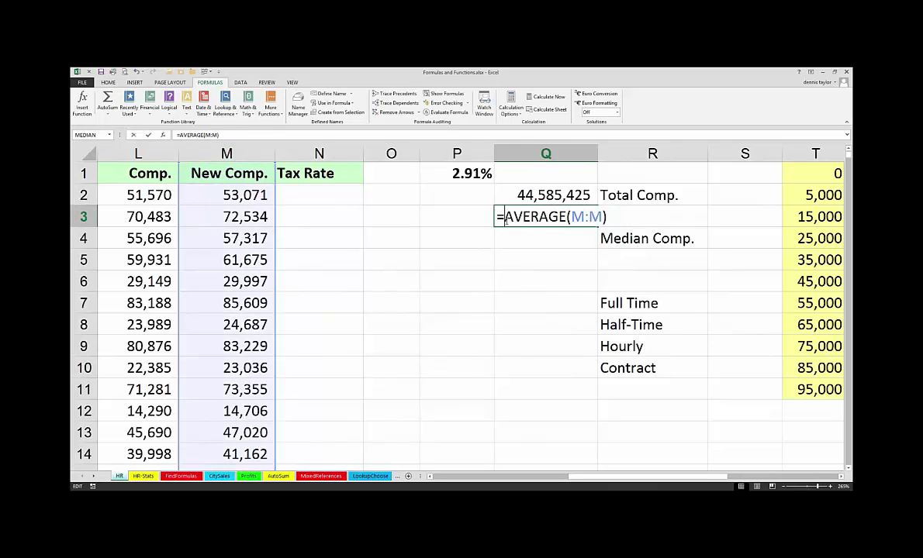
{"action": "key", "text": "Escape"}
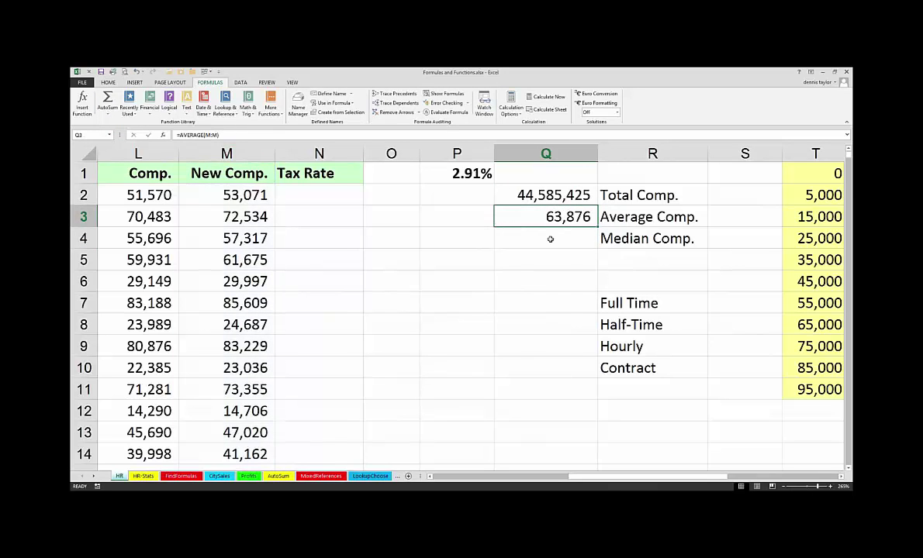
{"action": "left_click", "coordinate": [550, 239]}
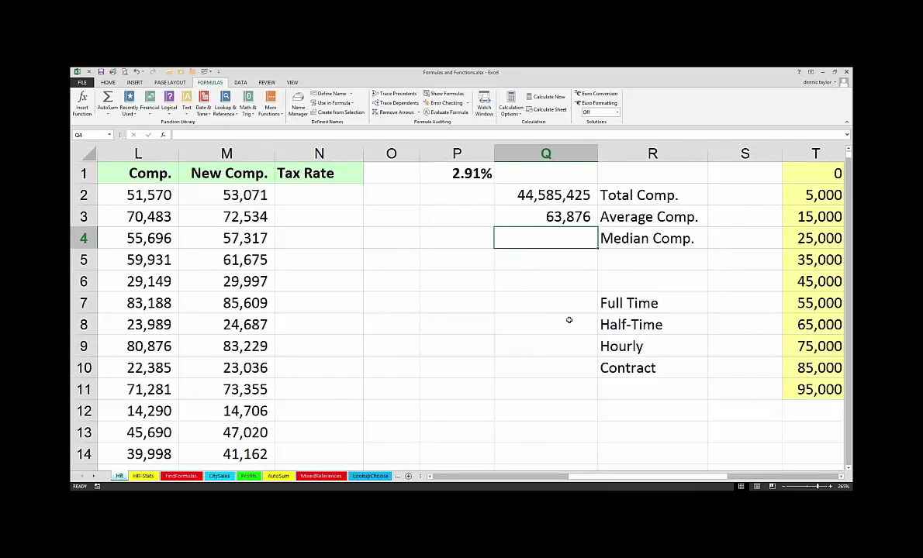
- Try to enter a MEDIAN formula in Q4 that covers the whole New Comp. column M
{"action": "type", "text": "="}
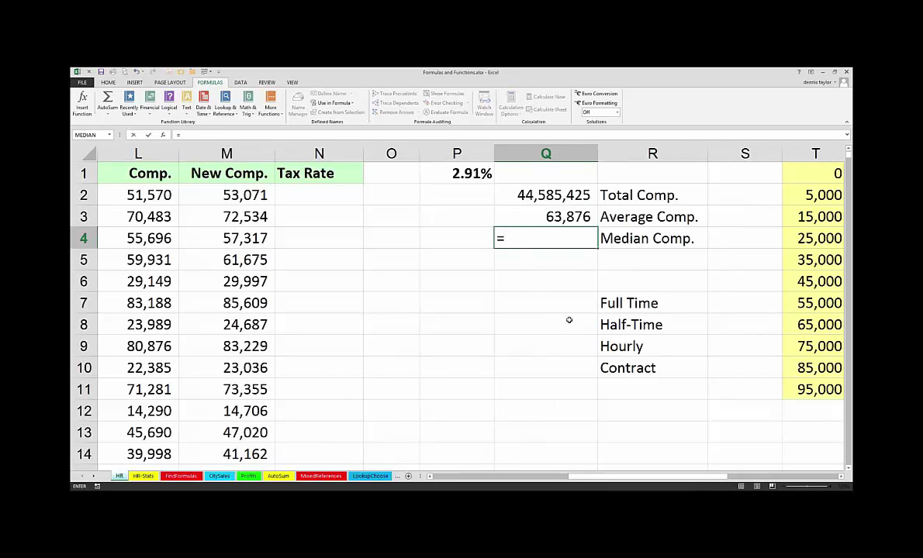
{"action": "type", "text": "media"}
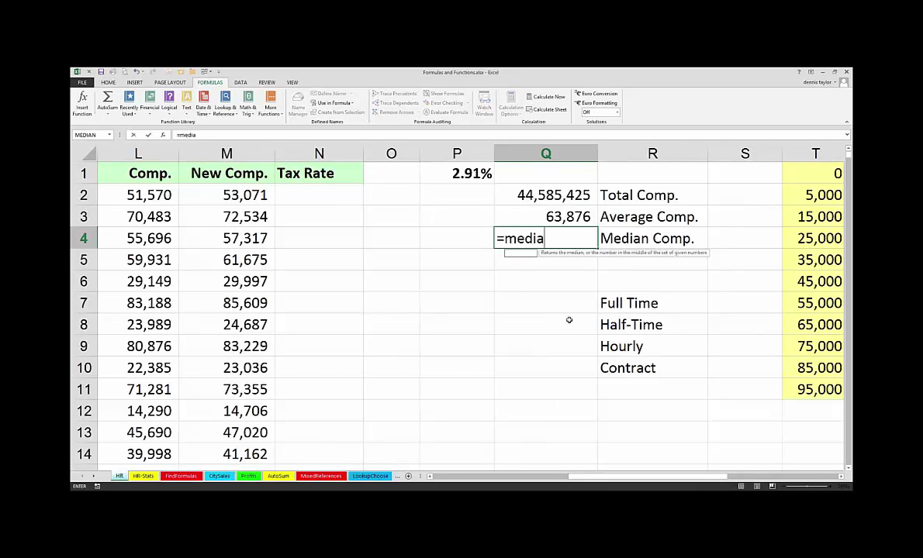
{"action": "type", "text": "n"}
{"action": "type", "text": "("}
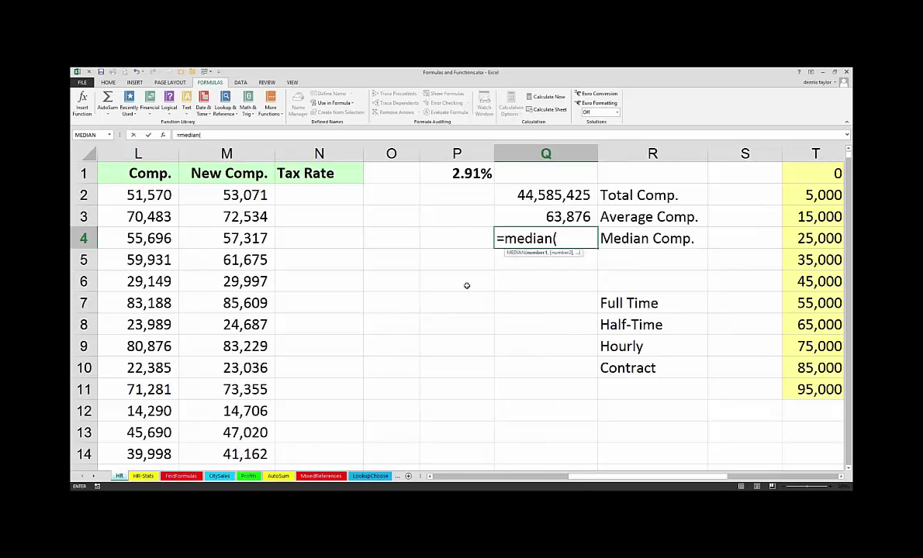
{"action": "left_click", "coordinate": [243, 154]}
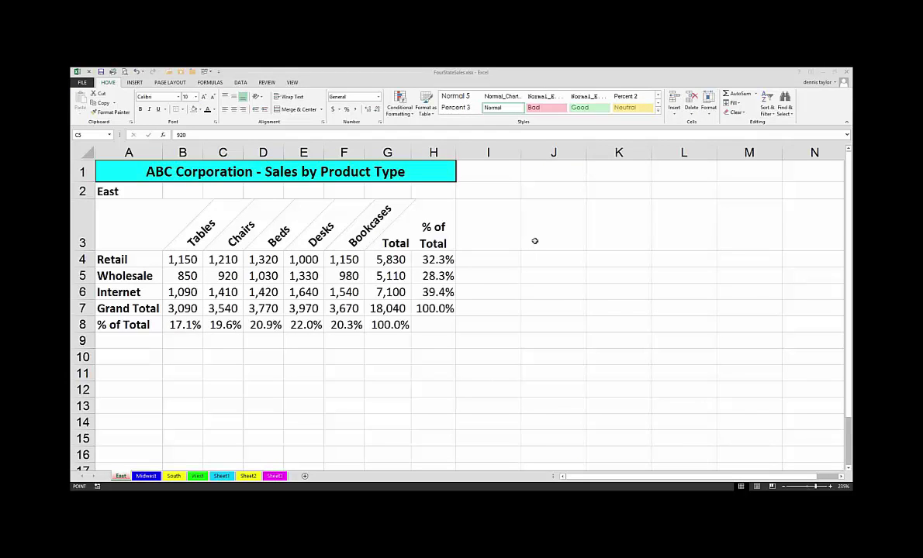
- Switch to the web browser, load the Outlook.com inbox and open the forwarded message about the webinar recordings
{"action": "key", "text": "ctrl+Tab"}
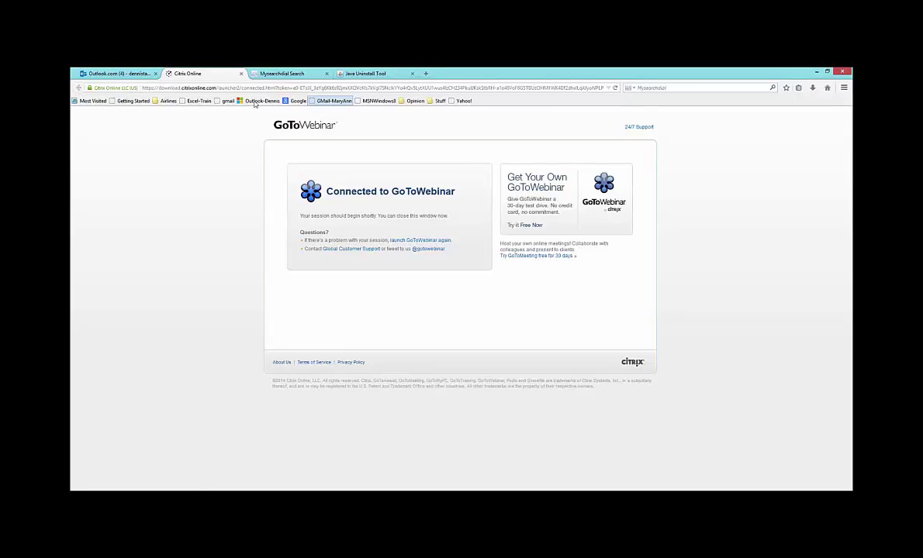
{"action": "left_click", "coordinate": [256, 102]}
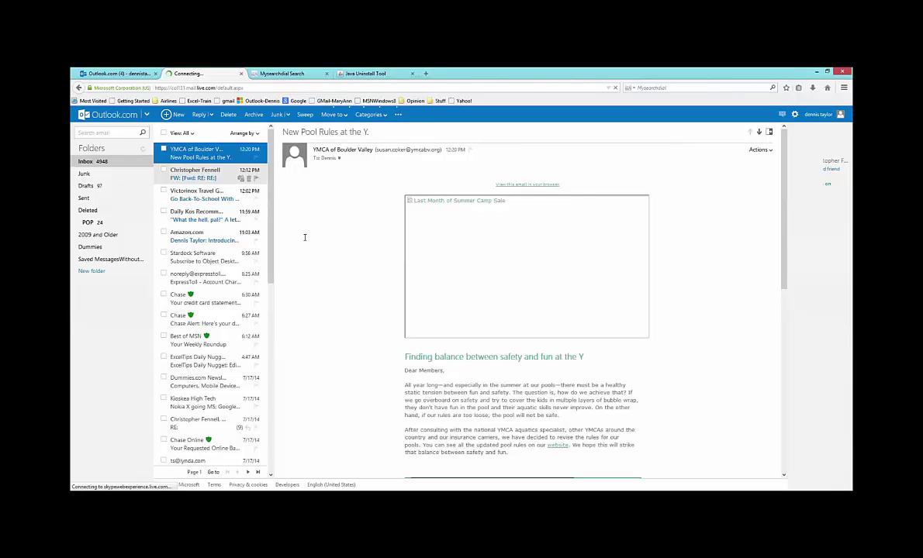
{"action": "left_click", "coordinate": [205, 174]}
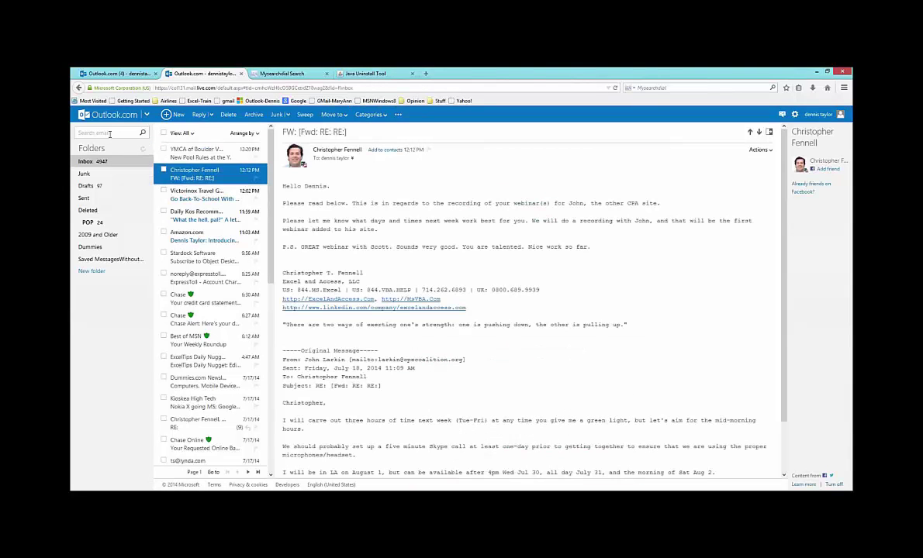
- Search the mailbox for the contact's first name and open the GoToWebinar panelist message
{"action": "left_click", "coordinate": [109, 133]}
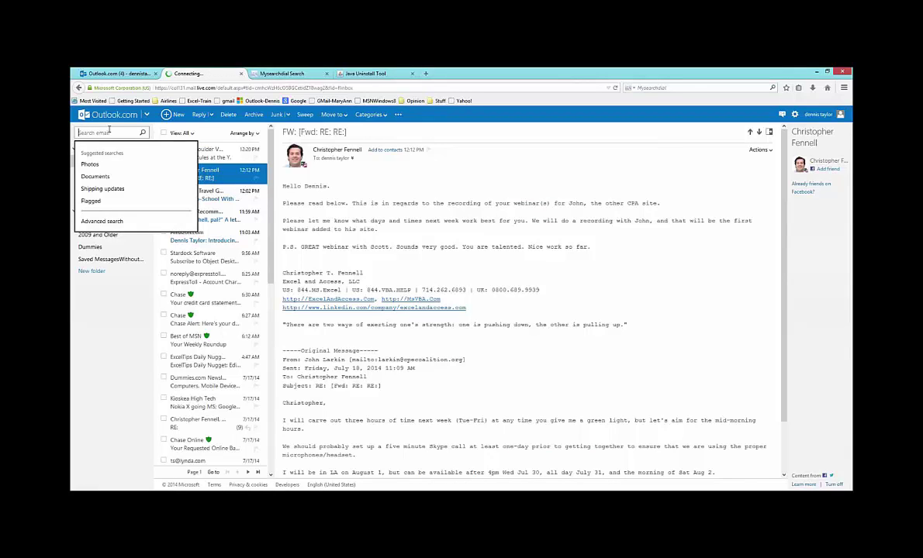
{"action": "type", "text": "scott"}
{"action": "key", "text": "Return"}
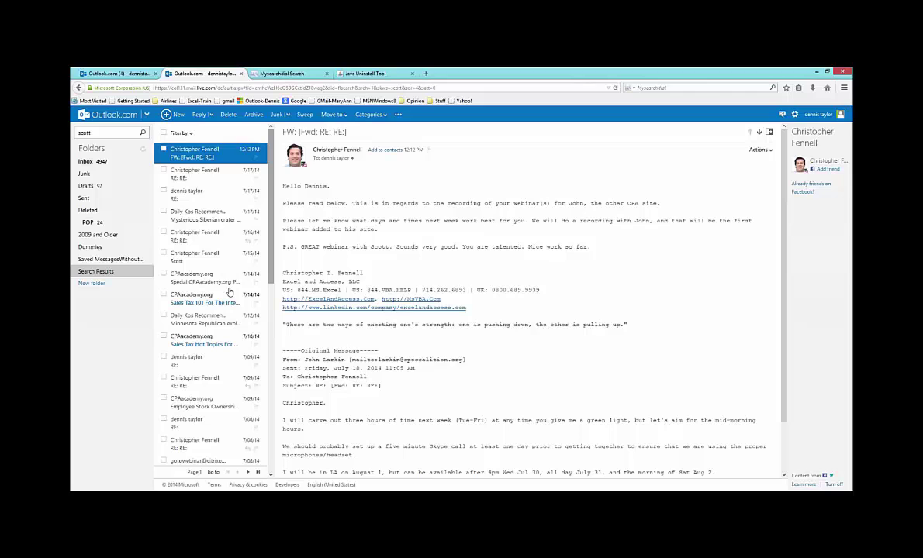
{"action": "scroll", "coordinate": [230, 292], "scroll_direction": "down", "scroll_amount": 1}
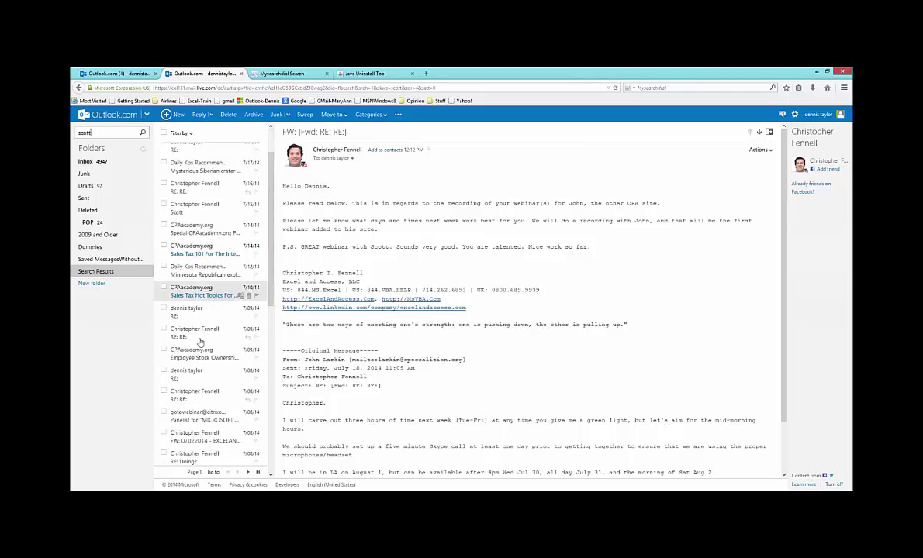
{"action": "left_click", "coordinate": [203, 414]}
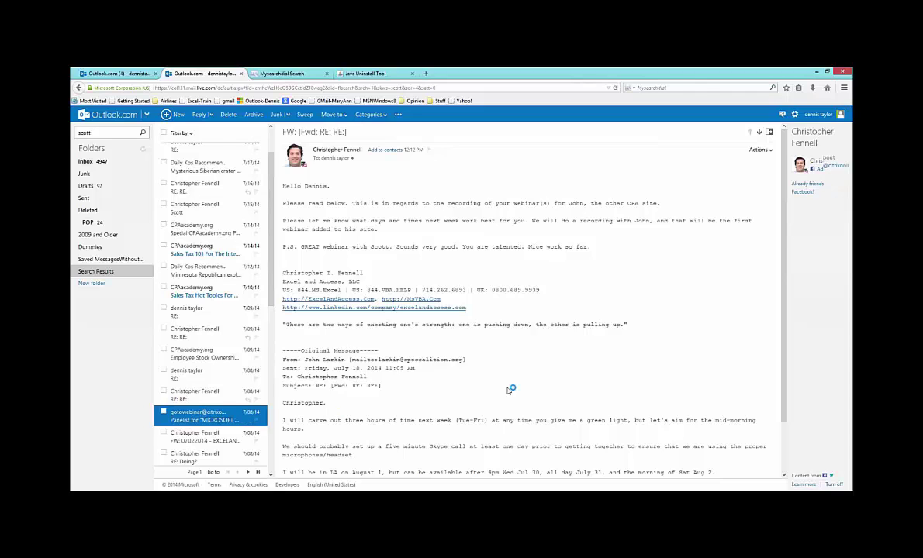
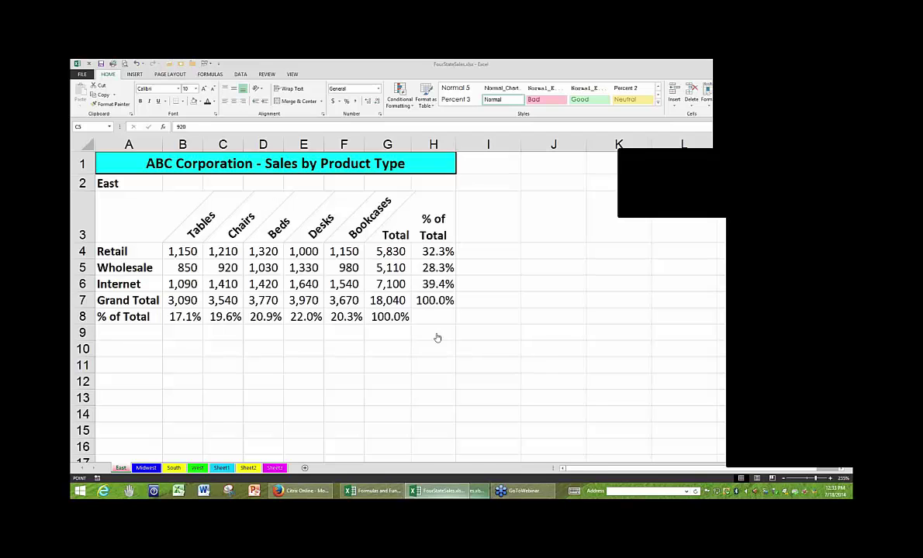
- Switch back to Excel and bring the Formulas and Functions workbook to the front
{"action": "key", "text": "super"}
{"action": "key", "text": "super"}
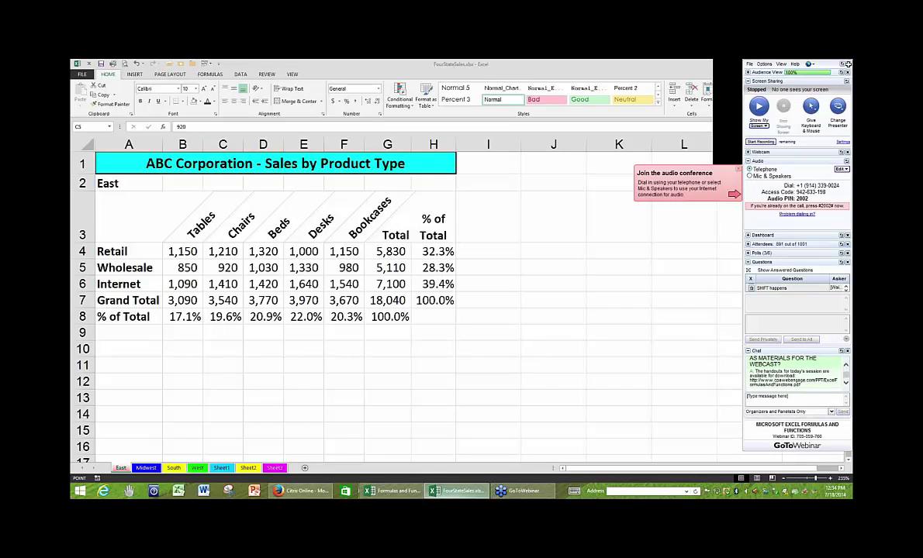
{"action": "key", "text": "alt+Tab"}
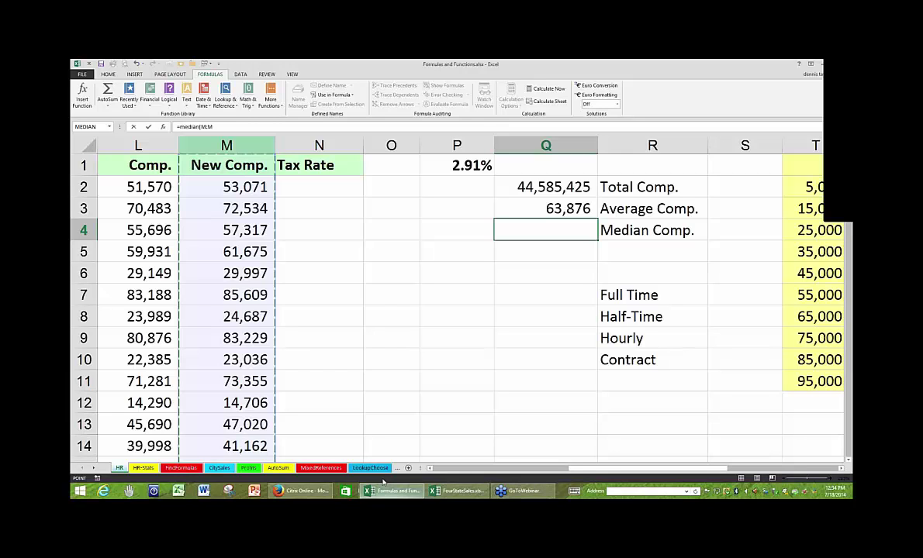
{"action": "key", "text": "alt+Tab"}
{"action": "key", "text": "alt+Tab"}
{"action": "key", "text": "alt+Tab"}
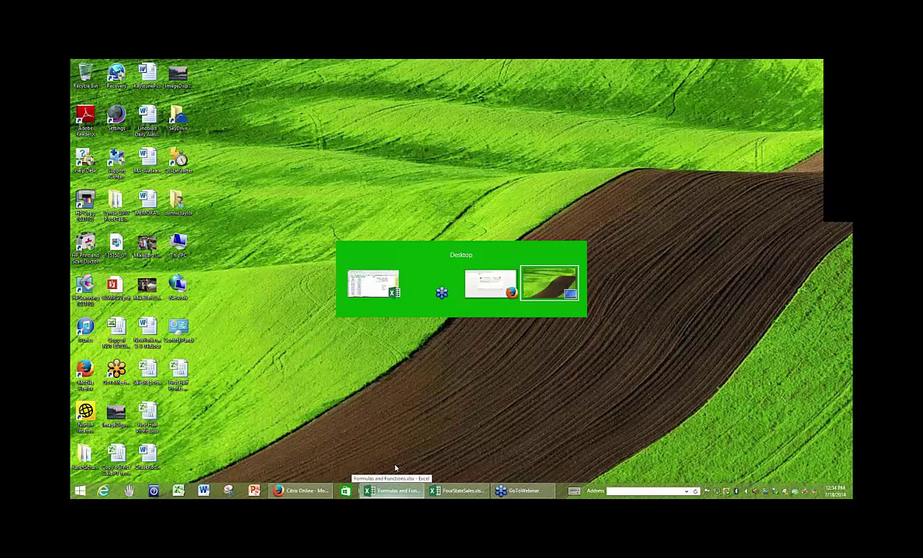
{"action": "left_click", "coordinate": [393, 490]}
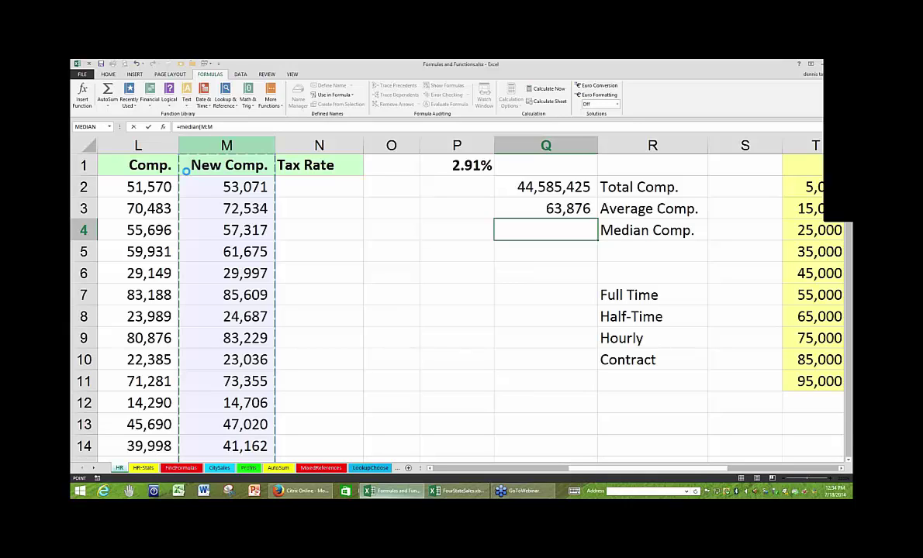
- End the Microsoft Excel task through Task Manager and reopen the recovered autosaved version of Formulas and Functions
{"action": "key", "text": "ctrl+shift+Escape"}
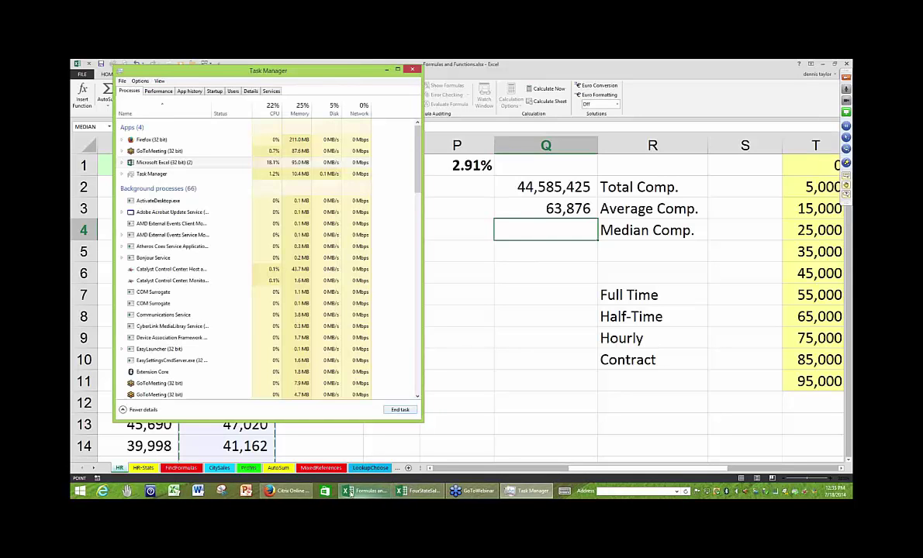
{"action": "key", "text": "Delete"}
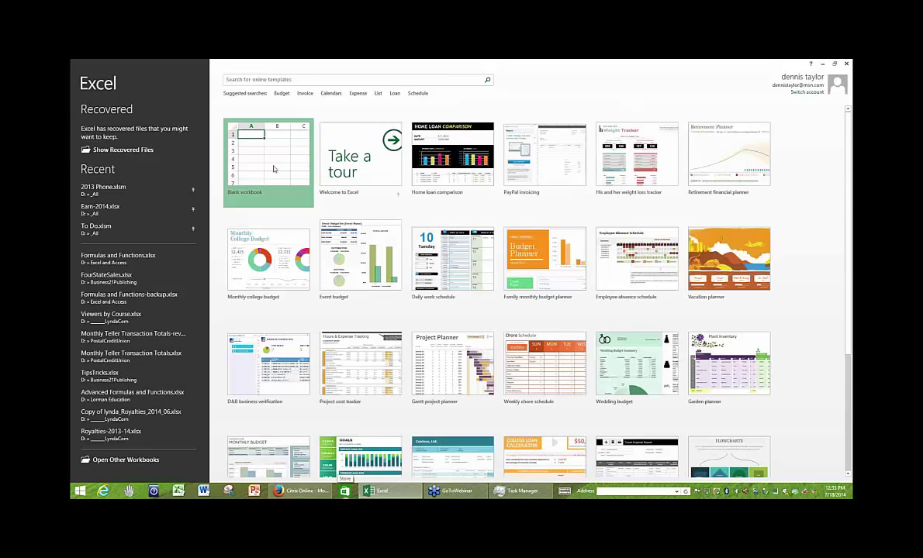
{"action": "left_click", "coordinate": [274, 168]}
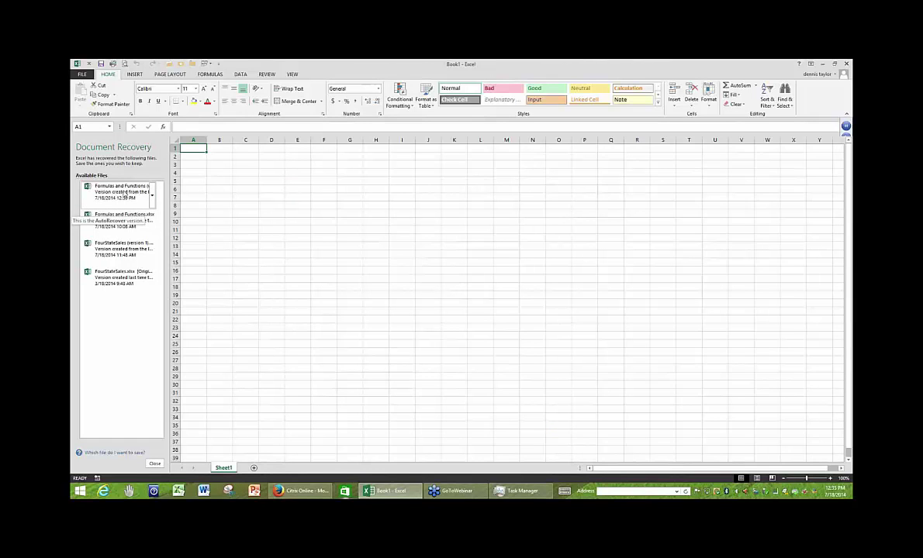
{"action": "left_click", "coordinate": [124, 191]}
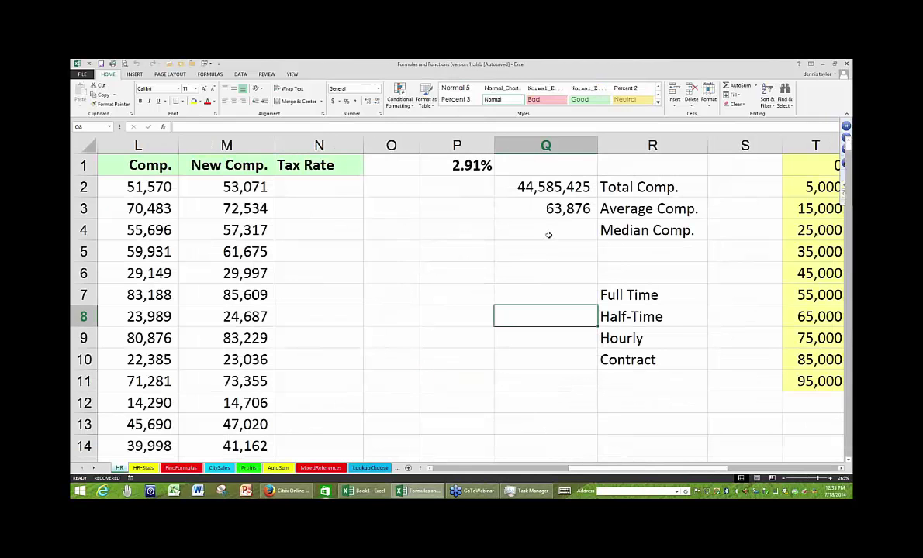
- Enter a MEDIAN formula over the whole column M in Q4, beside the Median Comp. label
{"action": "left_click", "coordinate": [548, 232]}
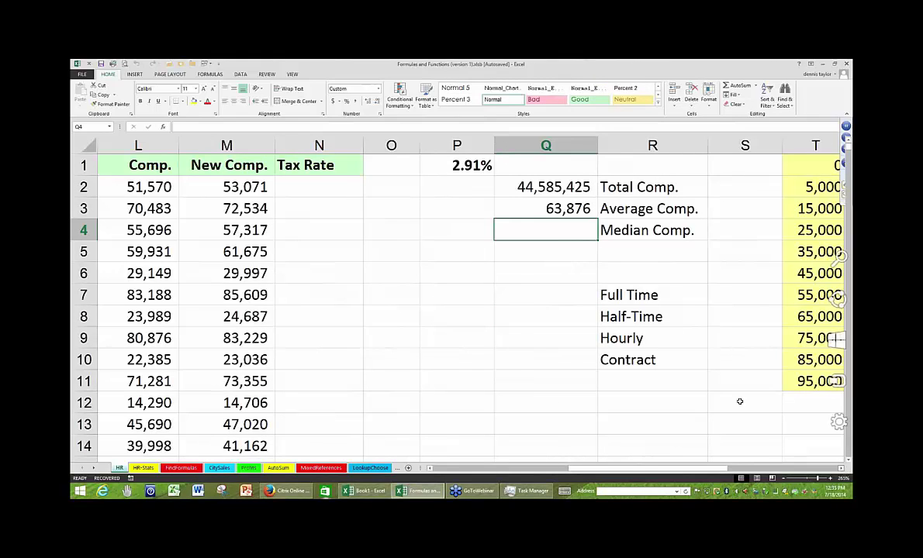
{"action": "scroll", "coordinate": [455, 235], "scroll_direction": "right", "scroll_amount": 1}
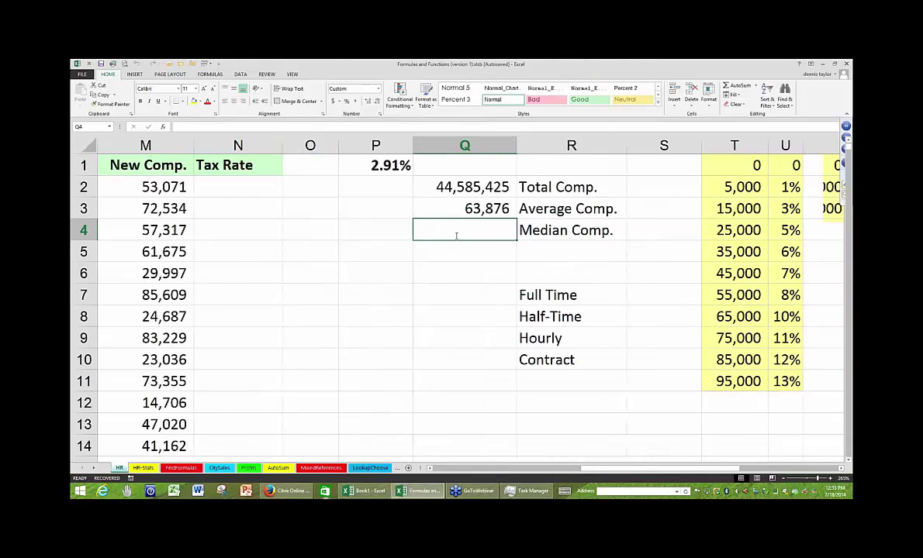
{"action": "type", "text": "=m"}
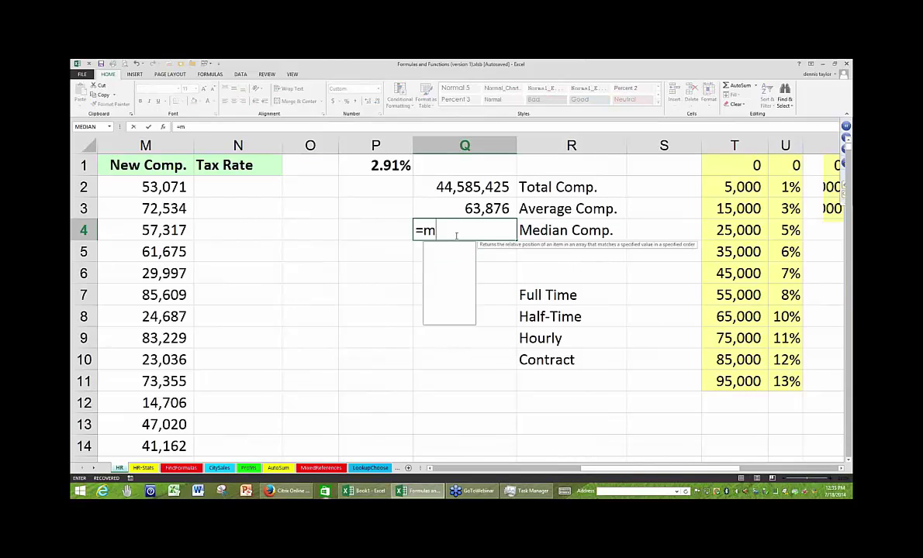
{"action": "type", "text": "edian("}
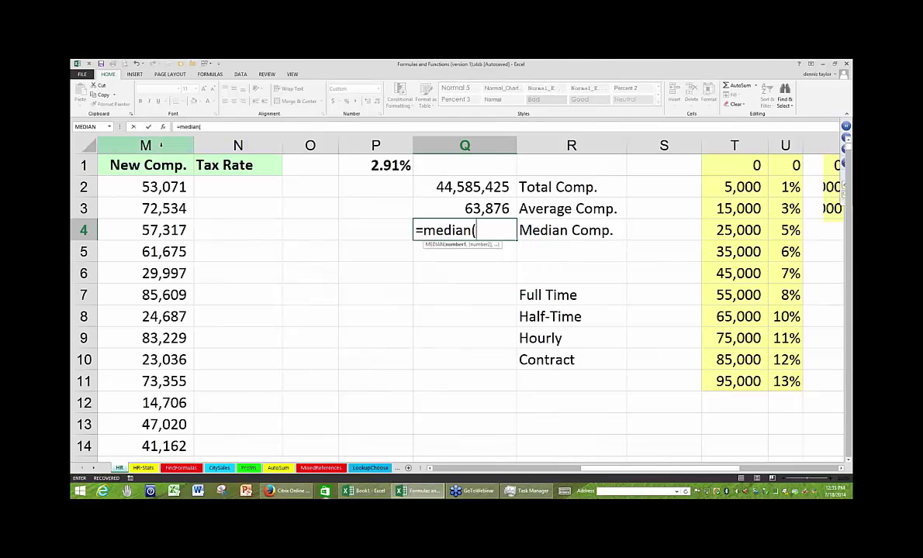
{"action": "left_click", "coordinate": [160, 145]}
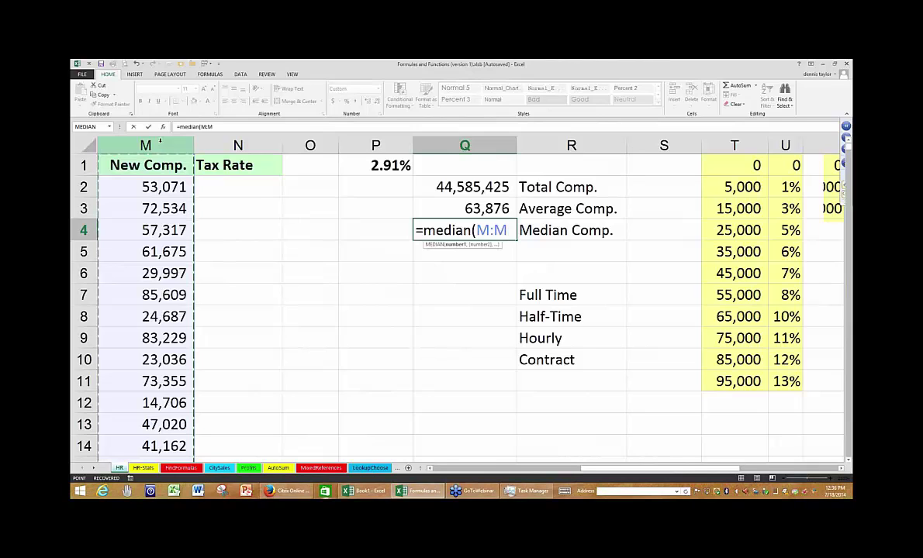
{"action": "key", "text": "Return"}
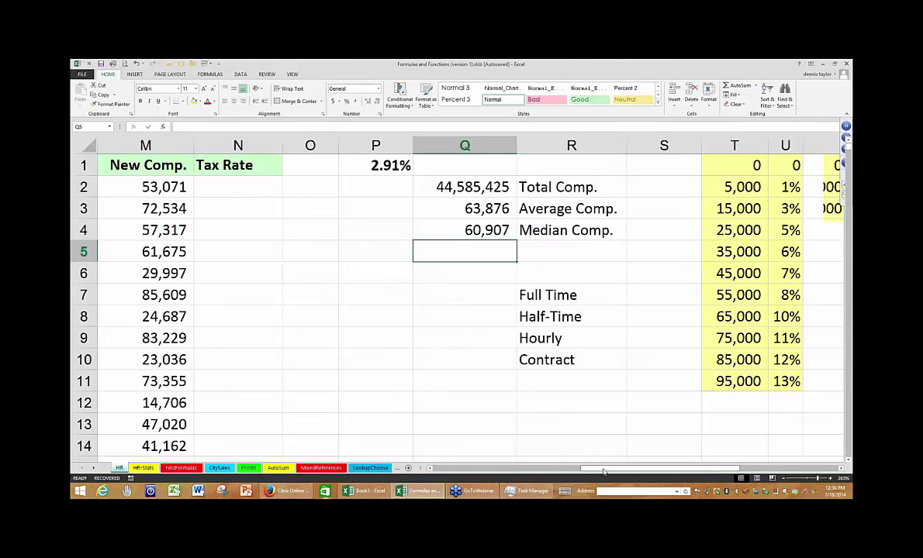
- Widen the Bonus column K to several times its width to make room for a long formula
{"action": "left_click_drag", "start_coordinate": [601, 471], "coordinate": [536, 469]}
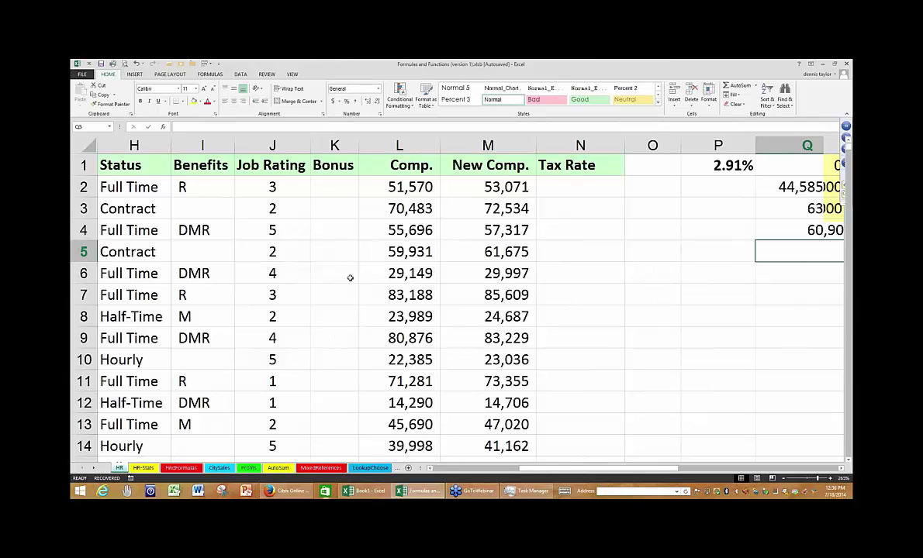
{"action": "left_click", "coordinate": [338, 189]}
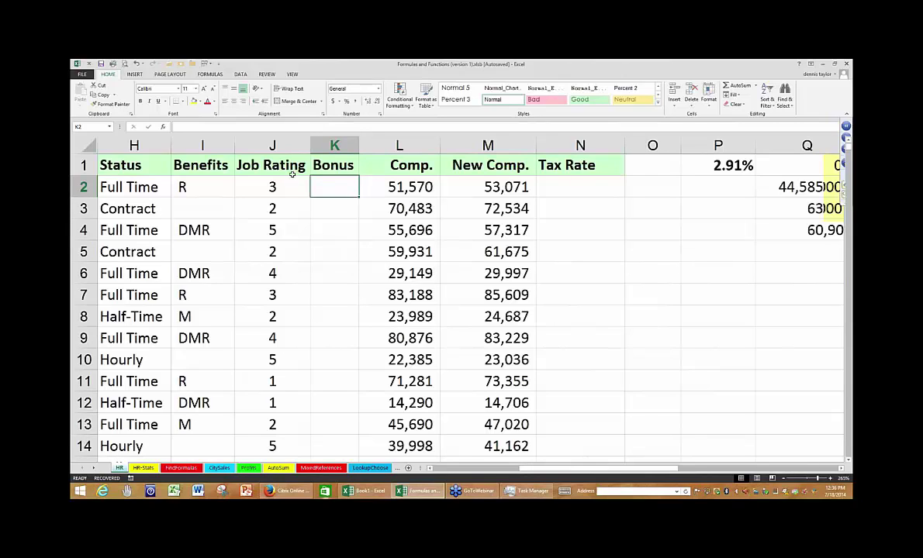
{"action": "left_click", "coordinate": [841, 468]}
{"action": "left_click", "coordinate": [840, 468]}
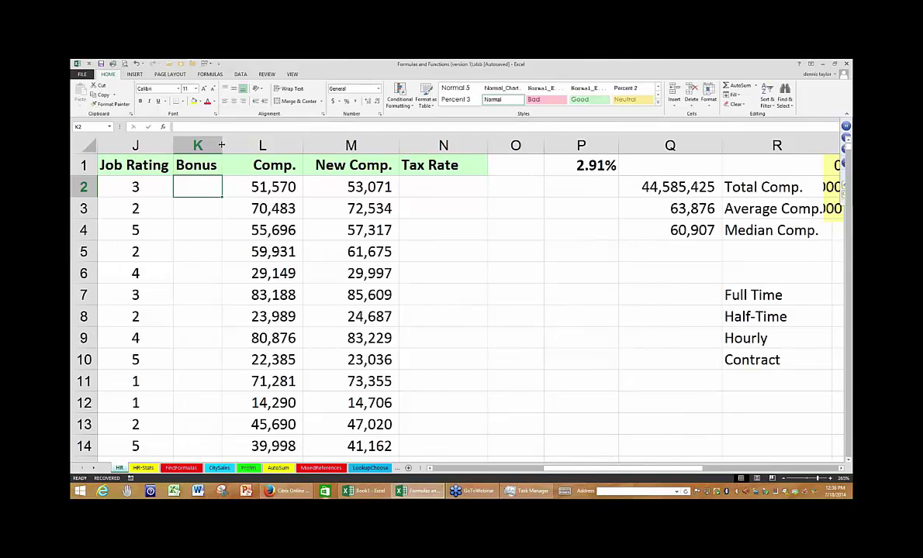
{"action": "left_click_drag", "start_coordinate": [221, 145], "coordinate": [580, 146]}
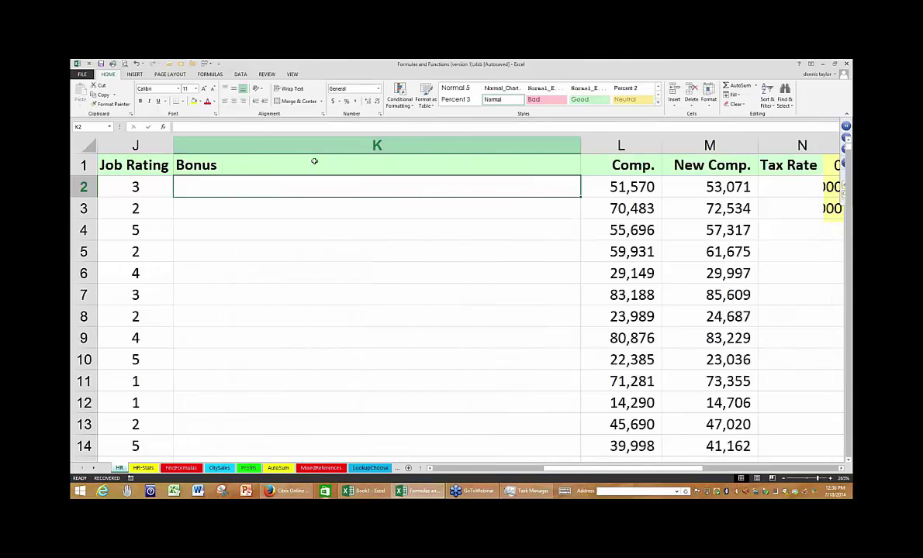
- Start an IF formula in K2 that returns 2000 when the job rating in J2 is >=4 and empty text ("") otherwise
{"action": "key", "text": "Up"}
{"action": "key", "text": "Left"}
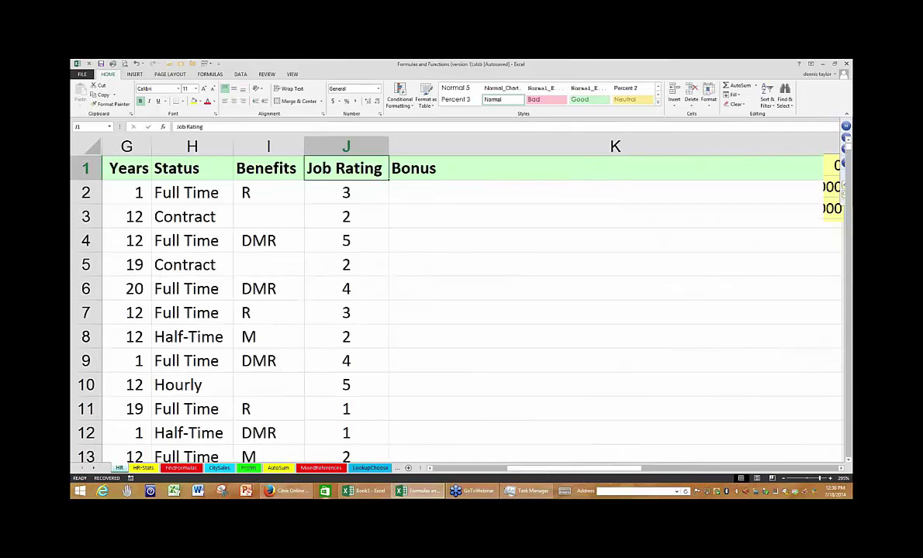
{"action": "left_click", "coordinate": [842, 468]}
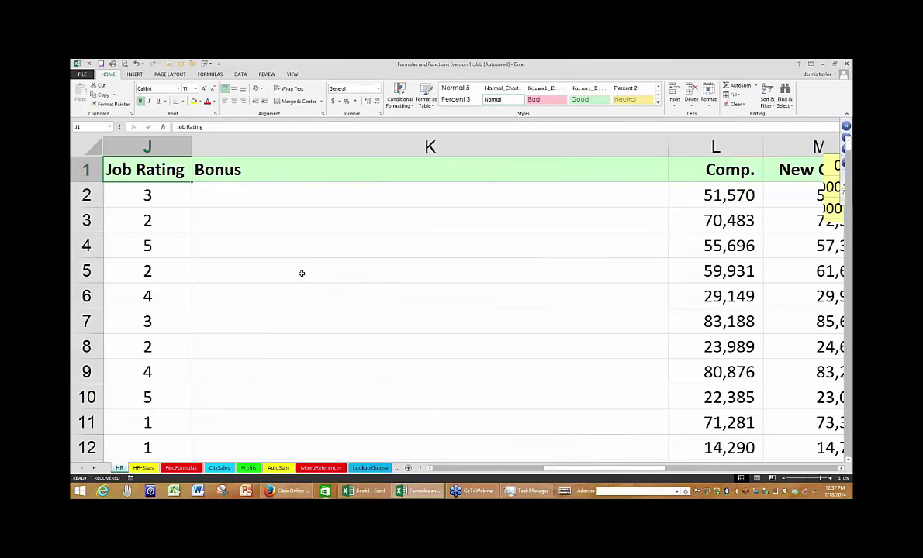
{"action": "left_click", "coordinate": [245, 197]}
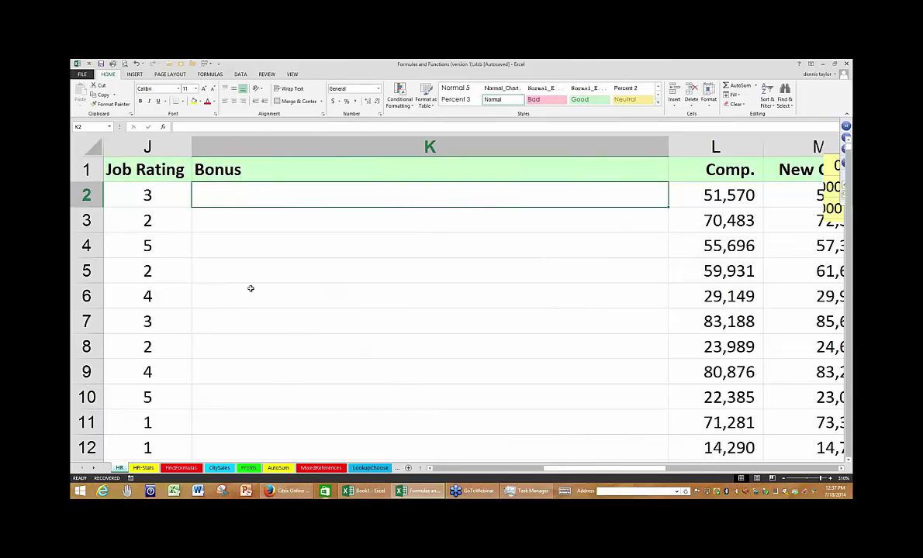
{"action": "type", "text": "=if("}
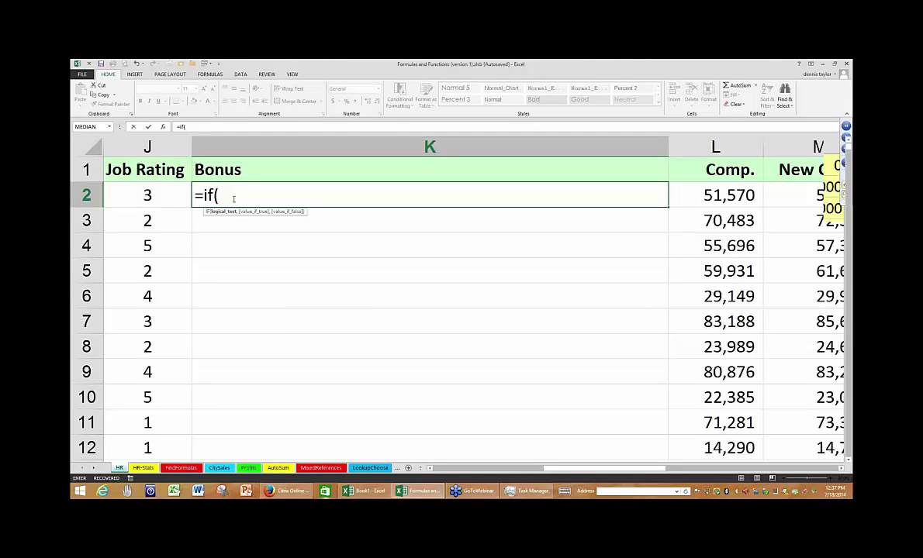
{"action": "left_click", "coordinate": [156, 195]}
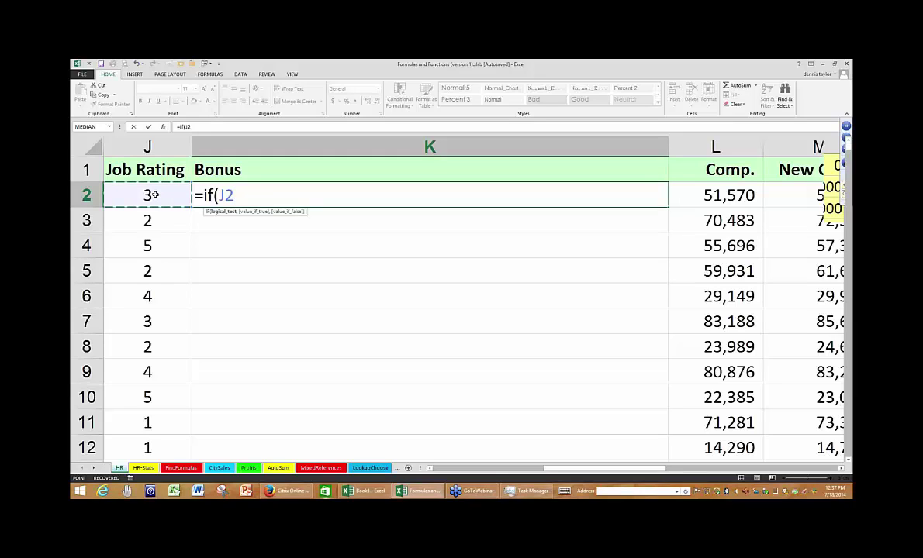
{"action": "type", "text": ">=4,"}
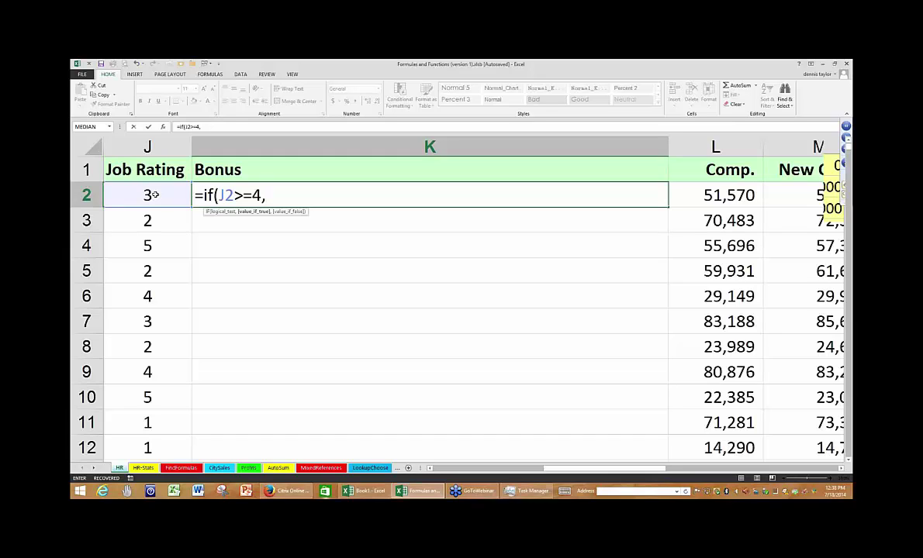
{"action": "type", "text": "2000"}
{"action": "type", "text": ","}
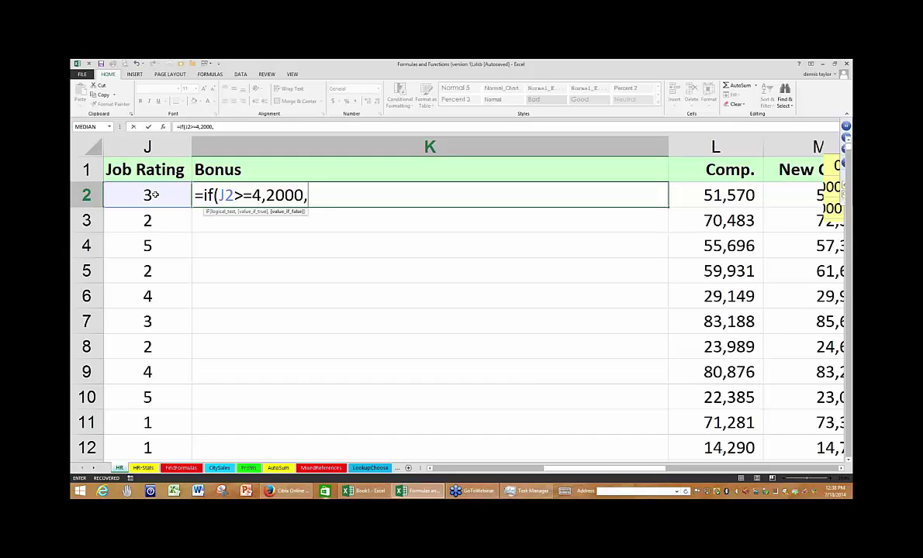
{"action": "type", "text": "0"}
{"action": "key", "text": "BackSpace"}
{"action": "type", "text": "\"\""}
- Try the text "Sorry" between the quotes of the IF formula's false value and remove it again
{"action": "left_click", "coordinate": [315, 194]}
{"action": "type", "text": "Sorry"}
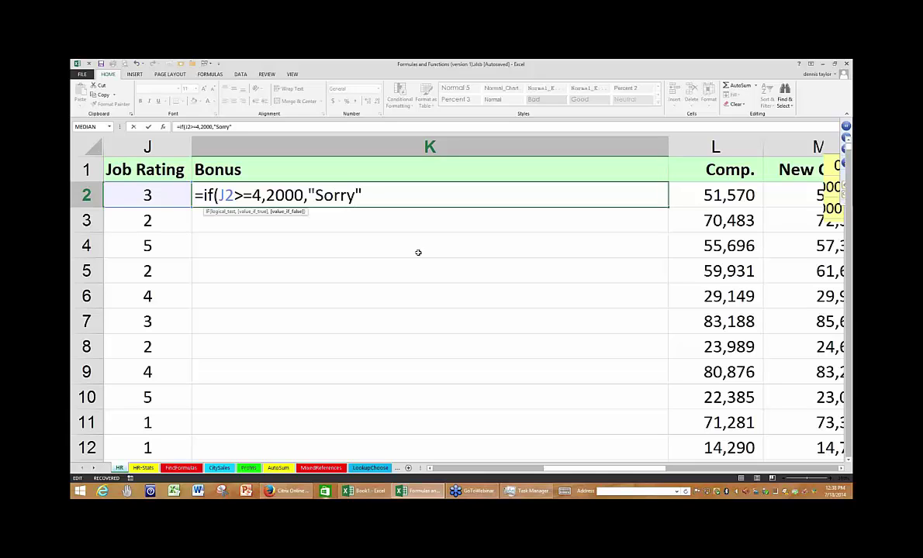
{"action": "key", "text": "BackSpace"}
{"action": "key", "text": "BackSpace"}
{"action": "key", "text": "BackSpace"}
{"action": "key", "text": "BackSpace"}
{"action": "key", "text": "BackSpace"}
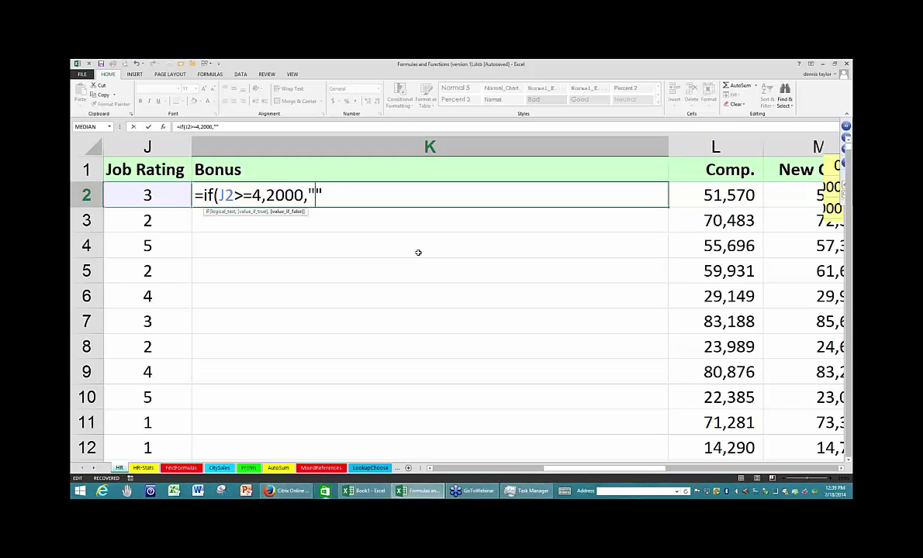
- Commit the IF formula in K2 and fill it down the whole Bonus column
{"action": "key", "text": "ctrl+Return"}
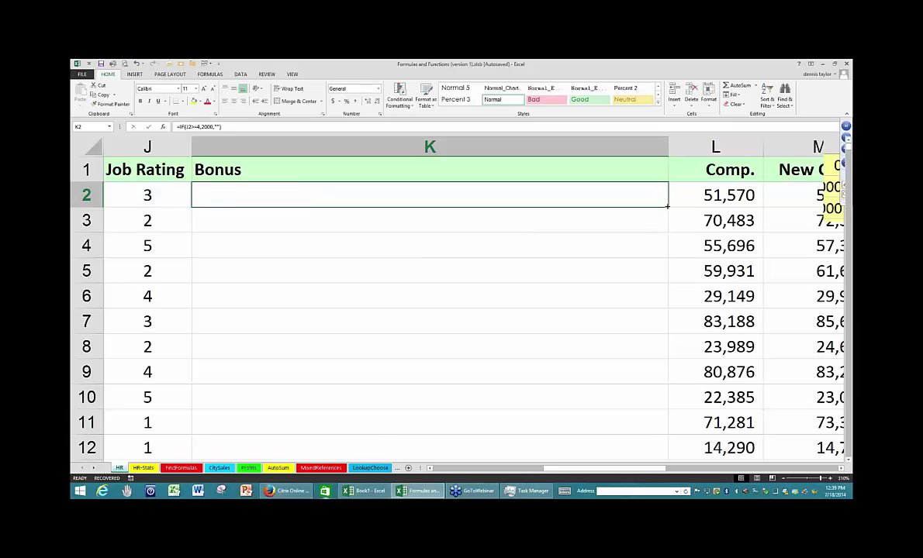
{"action": "double_click", "coordinate": [666, 206]}
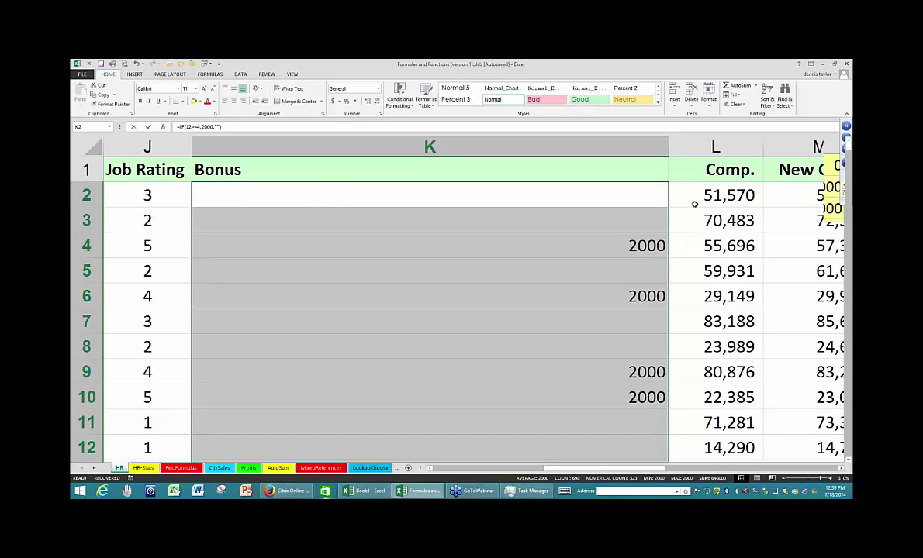
- Nest a second IF in K2's false value, returning 800 when J2=3 and "" otherwise, and apply it to the entire selected Bonus range
{"action": "key", "text": "F2"}
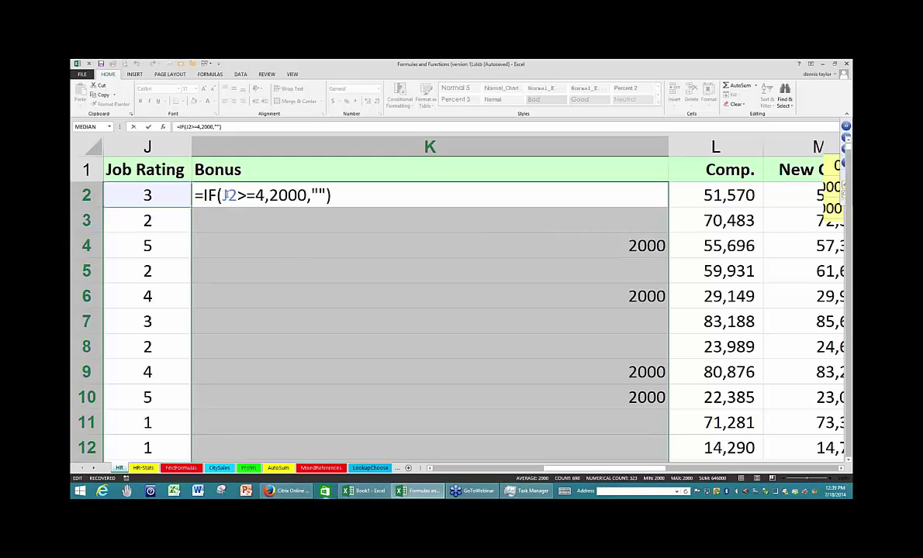
{"action": "left_click_drag", "start_coordinate": [221, 195], "coordinate": [265, 196]}
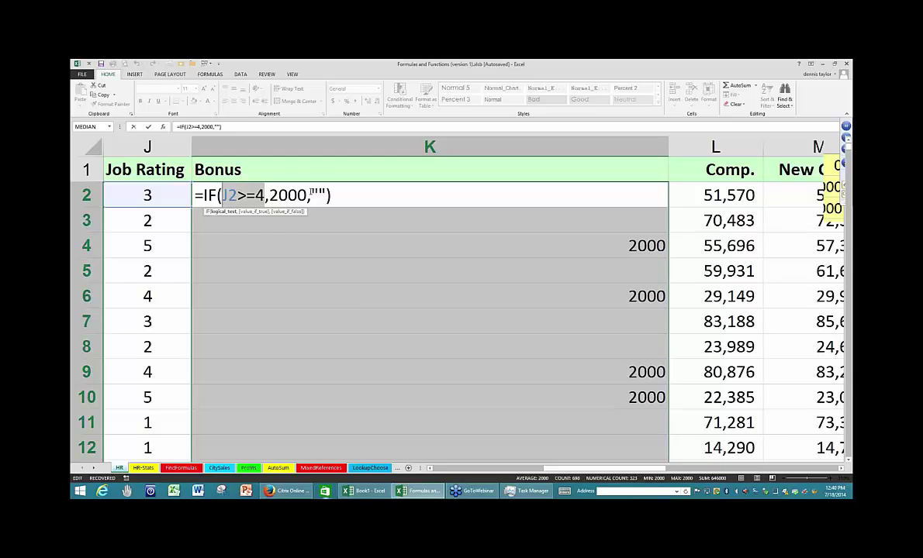
{"action": "left_click", "coordinate": [311, 193]}
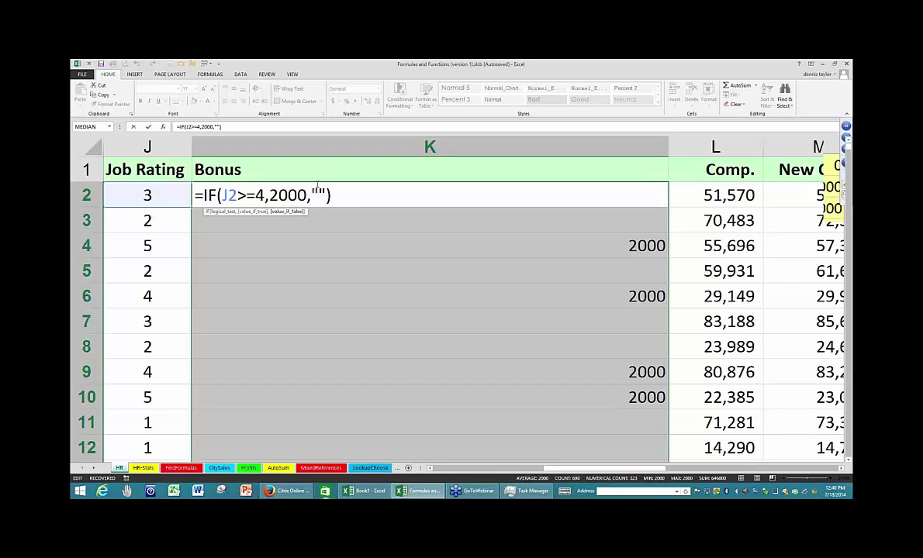
{"action": "type", "text": "if"}
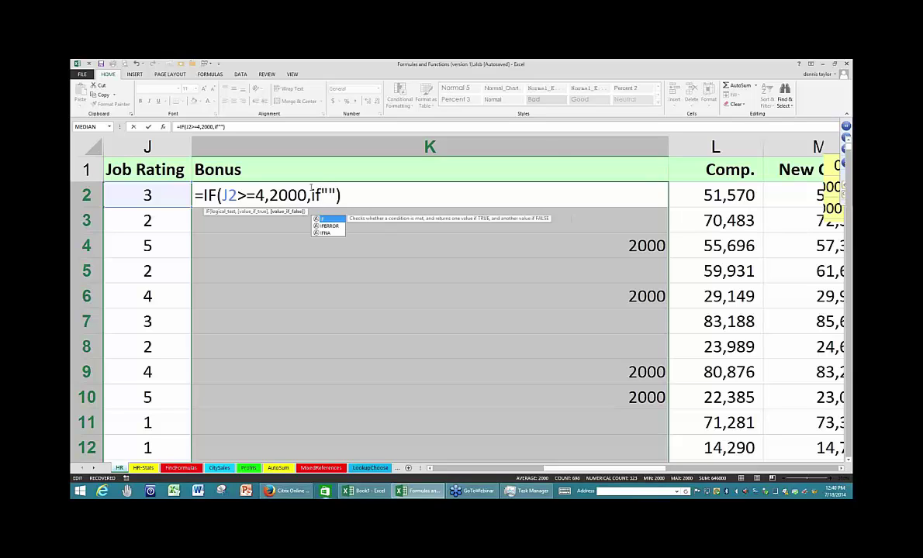
{"action": "key", "text": "Escape"}
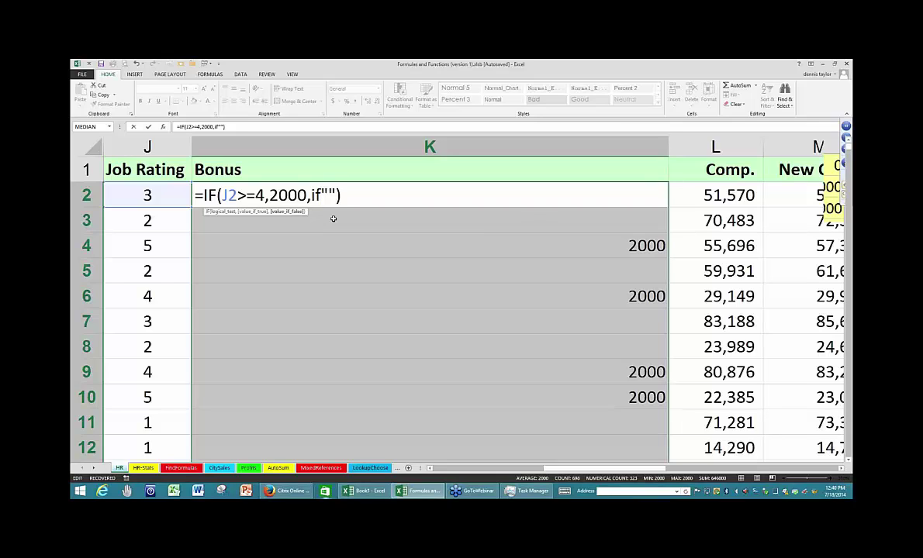
{"action": "type", "text": "("}
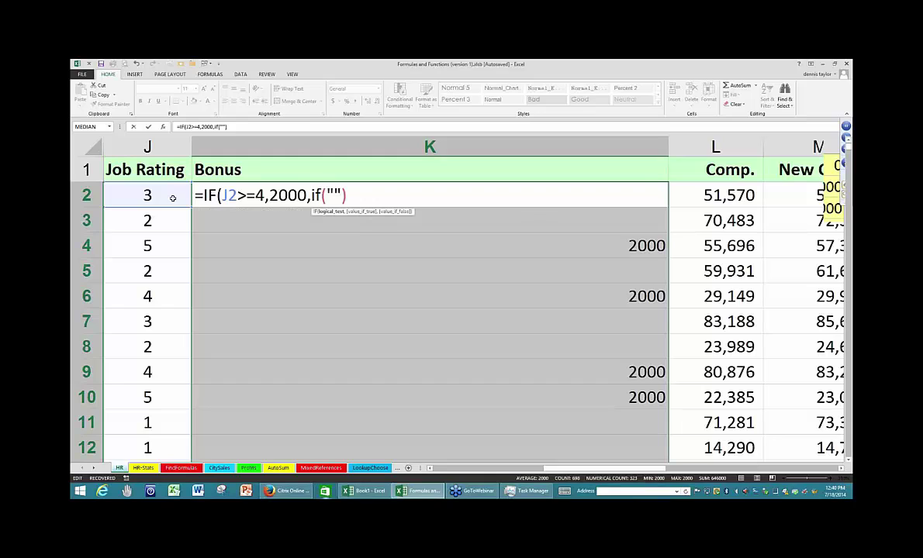
{"action": "left_click", "coordinate": [173, 198]}
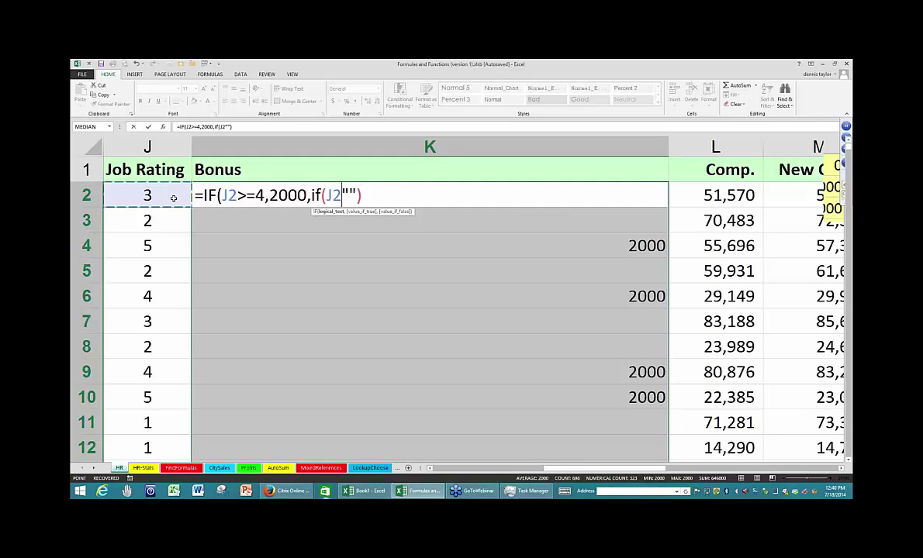
{"action": "type", "text": "=3"}
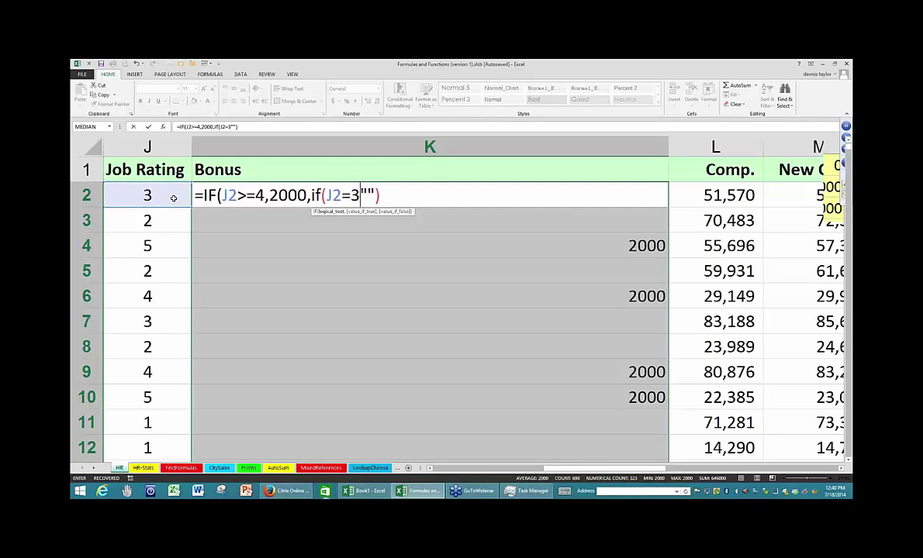
{"action": "type", "text": ","}
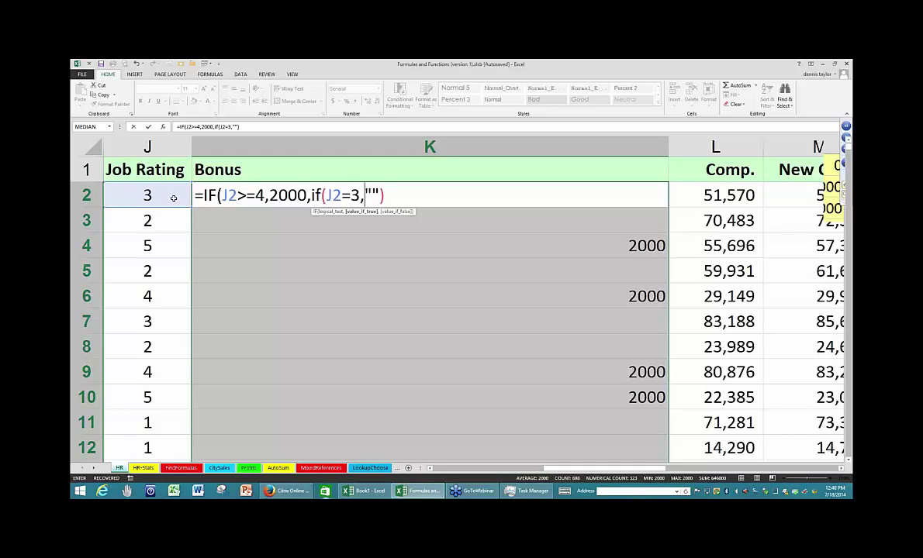
{"action": "type", "text": "800"}
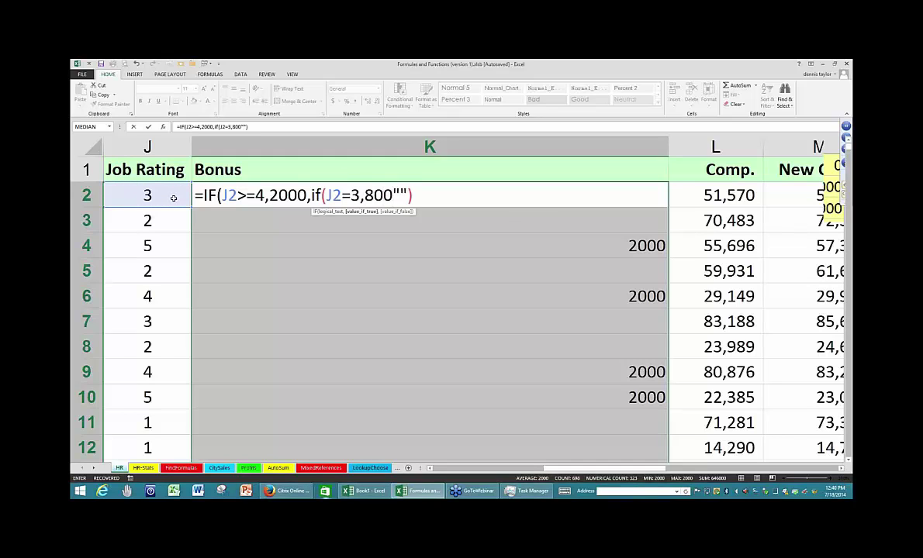
{"action": "type", "text": ",\"\""}
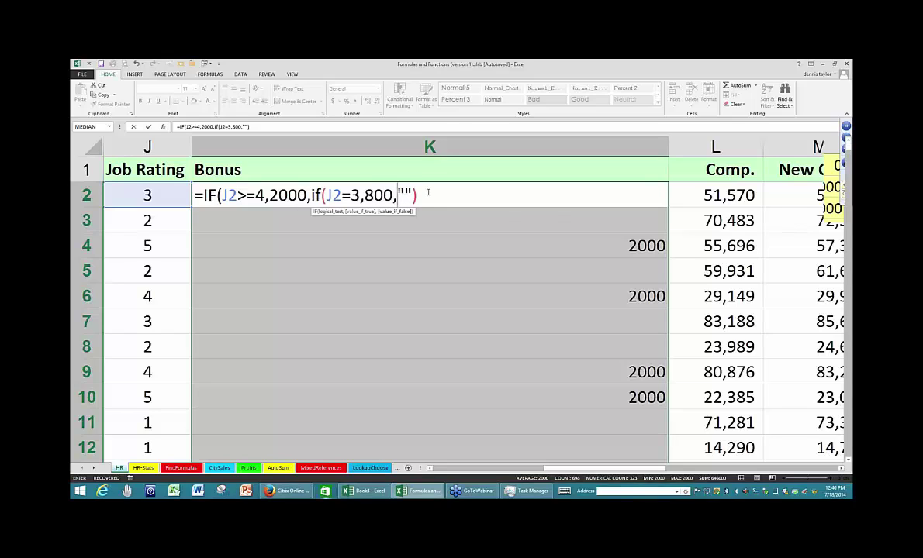
{"action": "type", "text": ")"}
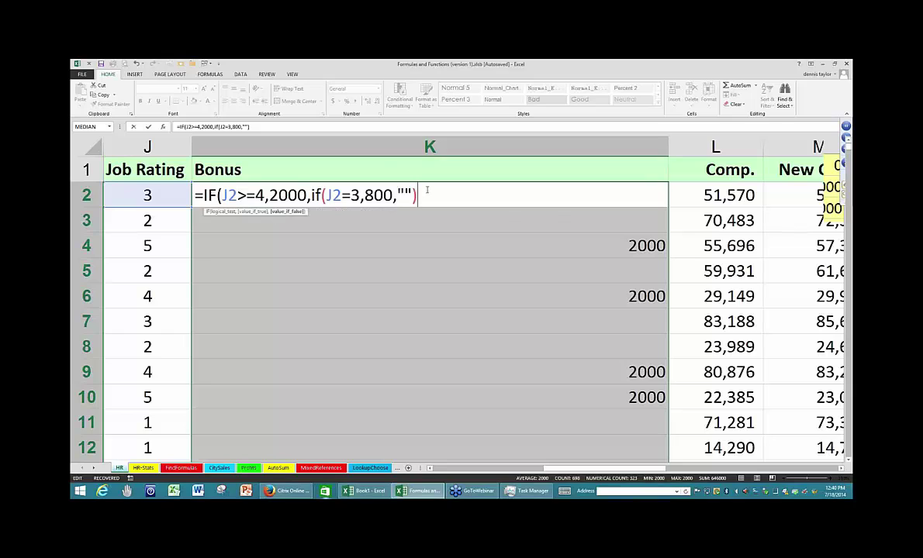
{"action": "type", "text": ")"}
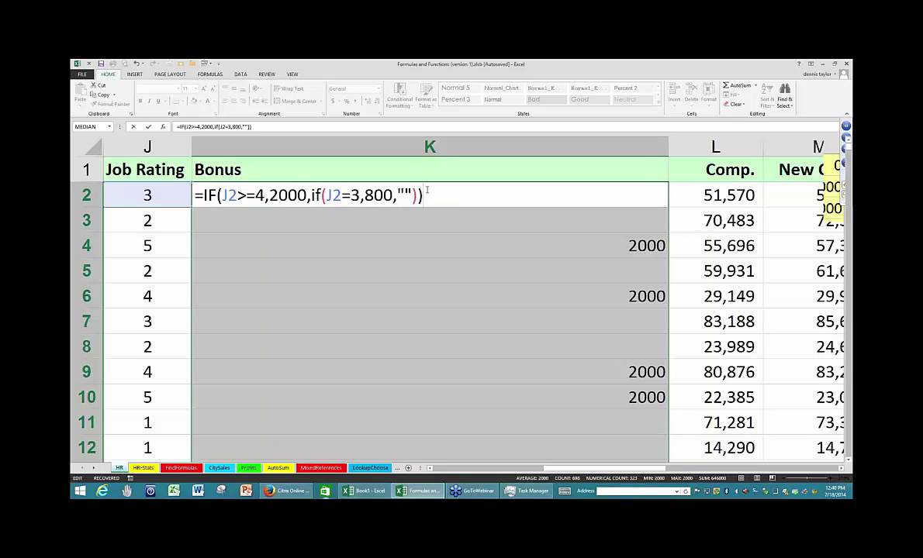
{"action": "key", "text": "ctrl+Return"}
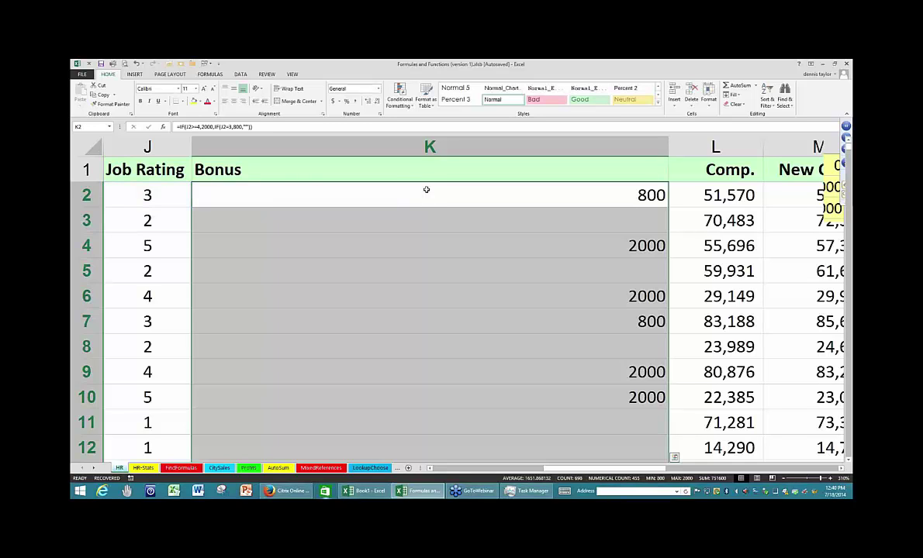
- Nest a third IF in K2's innermost false value, returning 100 when J2=2 and "" otherwise
{"action": "key", "text": "F2"}
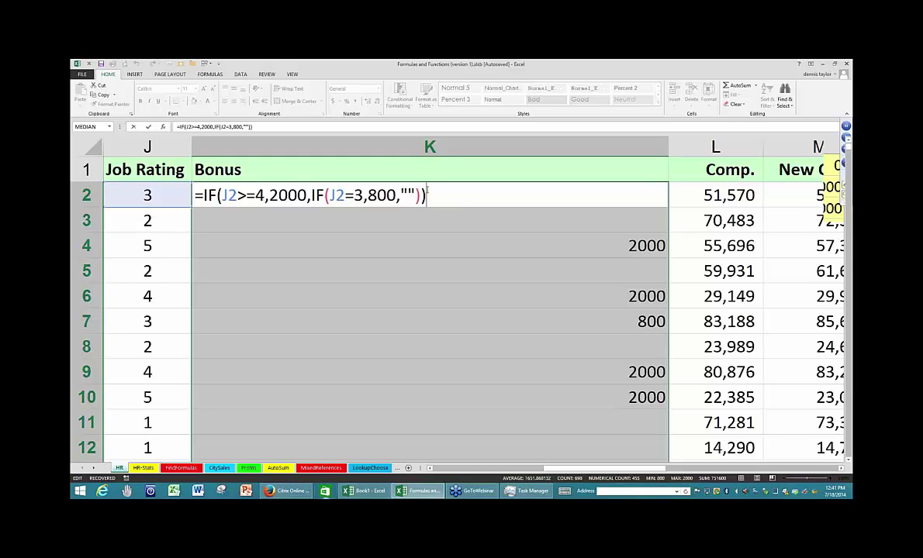
{"action": "key", "text": "ctrl+Return"}
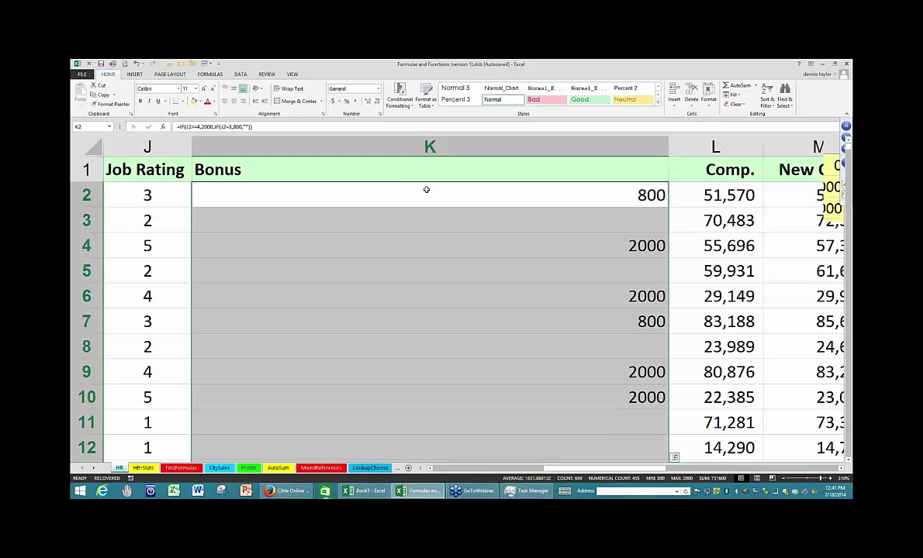
{"action": "double_click", "coordinate": [426, 189]}
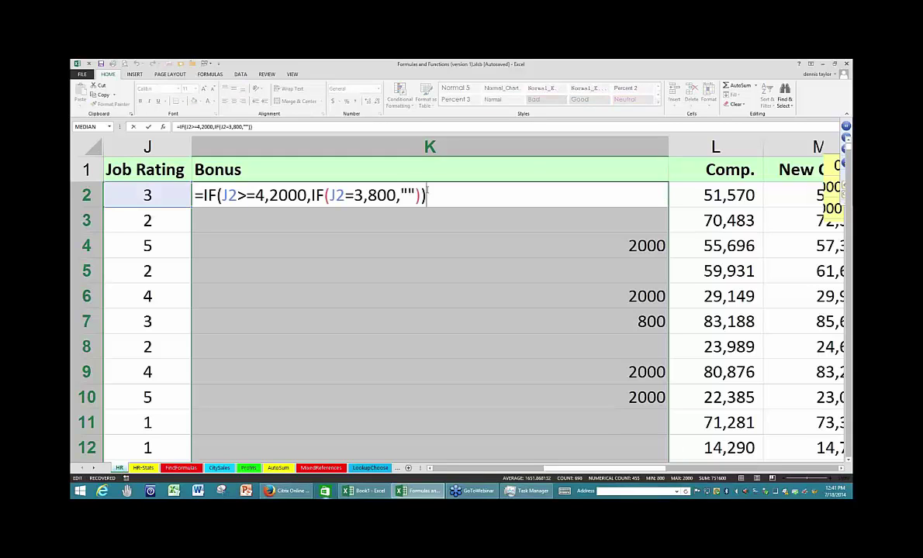
{"action": "left_click", "coordinate": [401, 196]}
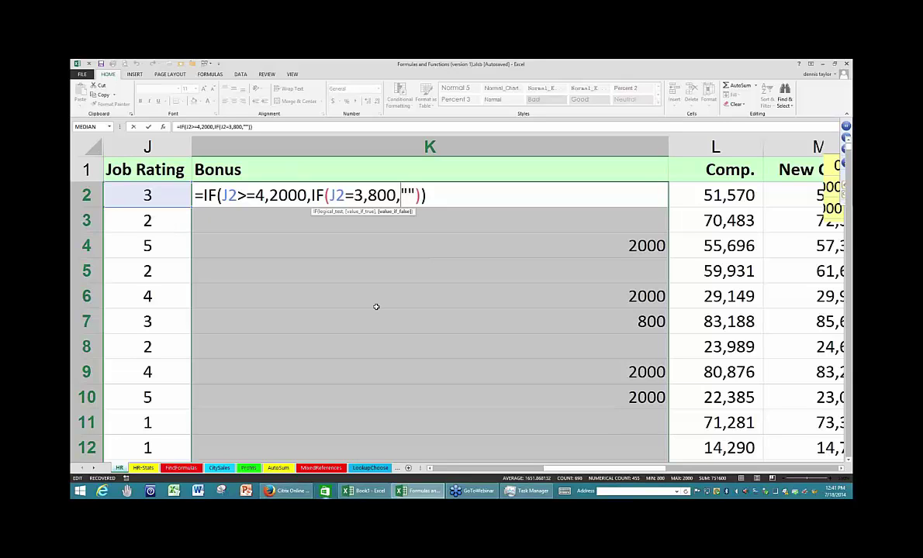
{"action": "type", "text": "if("}
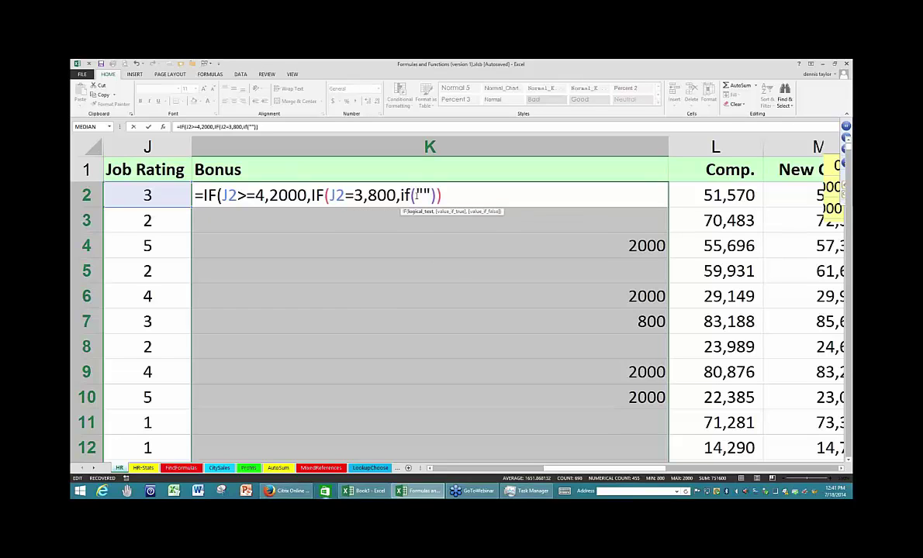
{"action": "left_click", "coordinate": [166, 194]}
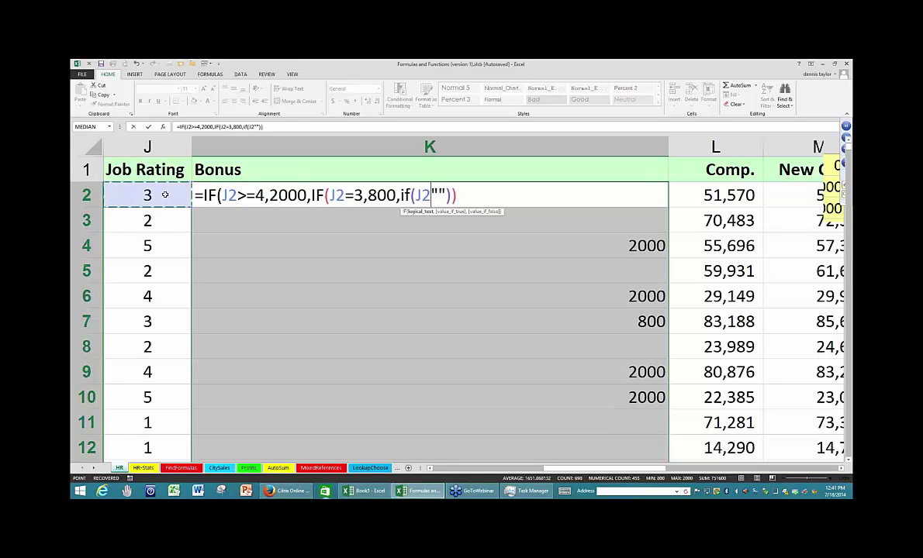
{"action": "type", "text": "=2"}
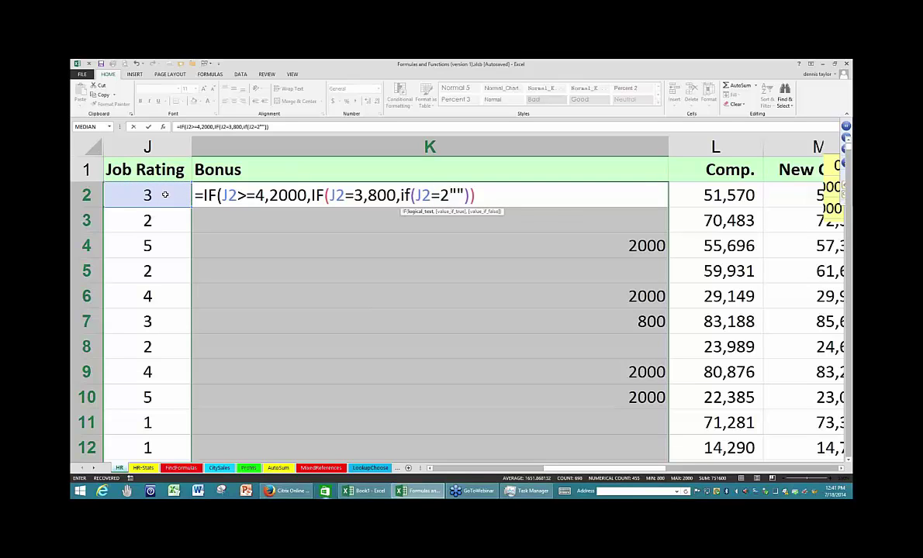
{"action": "type", "text": ",1"}
{"action": "type", "text": "00"}
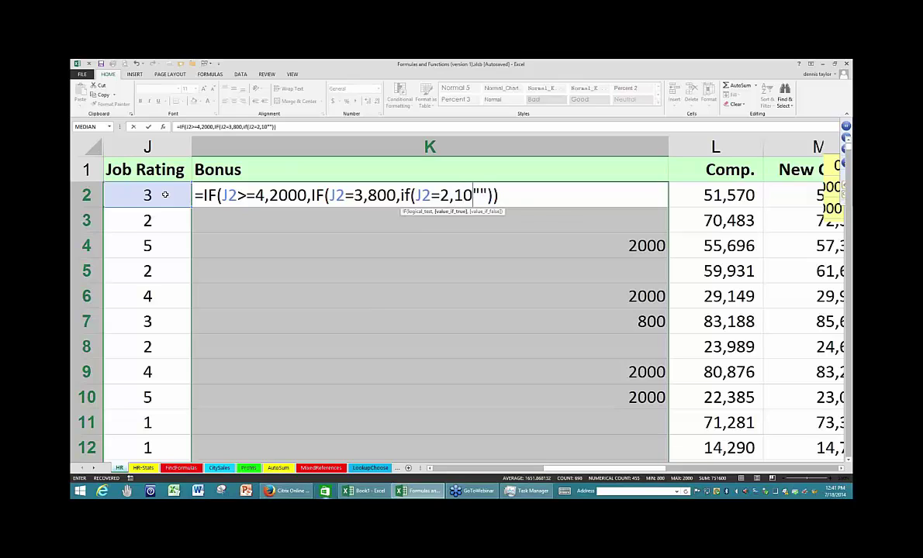
{"action": "type", "text": ","}
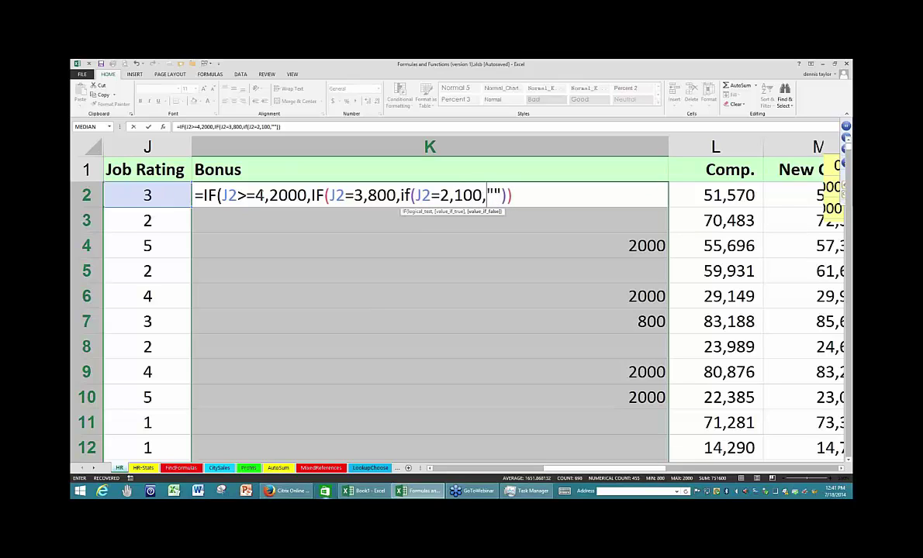
- Add the missing closing parenthesis to K2's nested IF formula and apply it to the entire selected Bonus range
{"action": "left_click", "coordinate": [521, 191]}
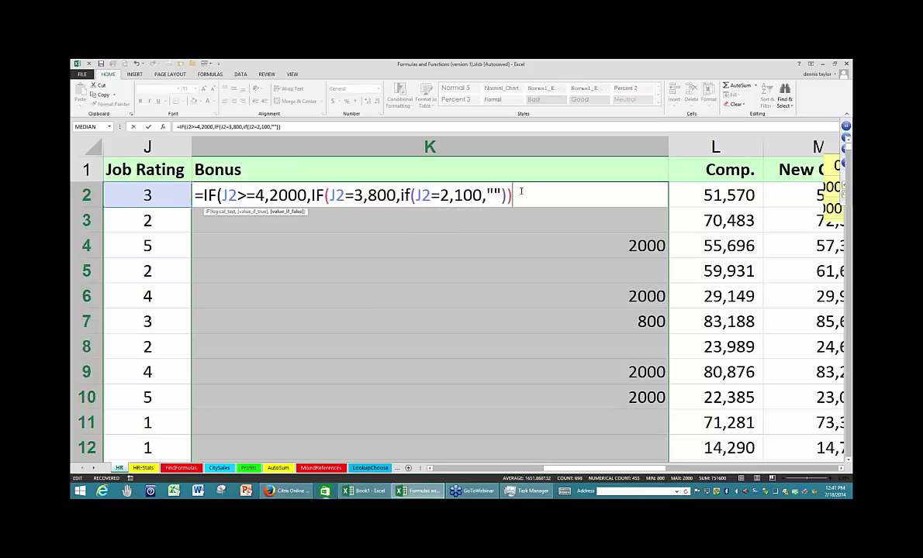
{"action": "type", "text": ")"}
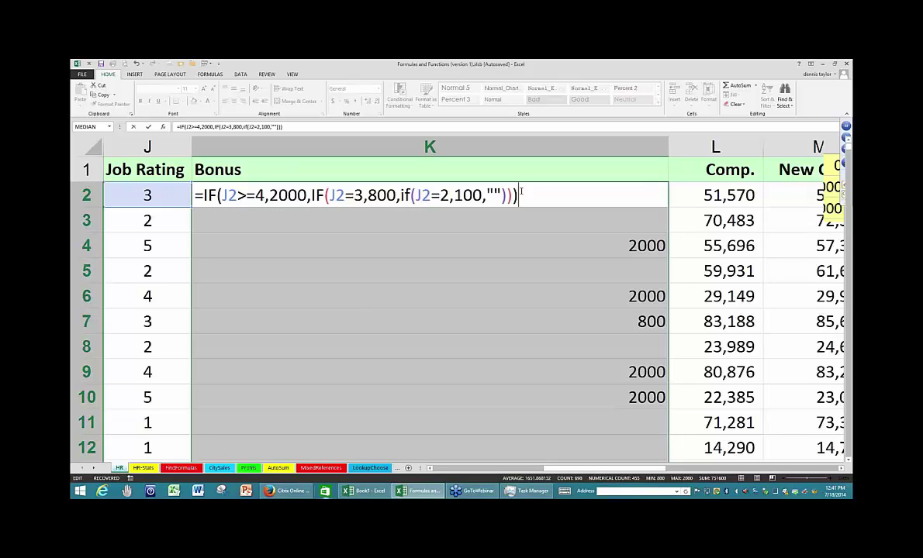
{"action": "key", "text": "ctrl+Return"}
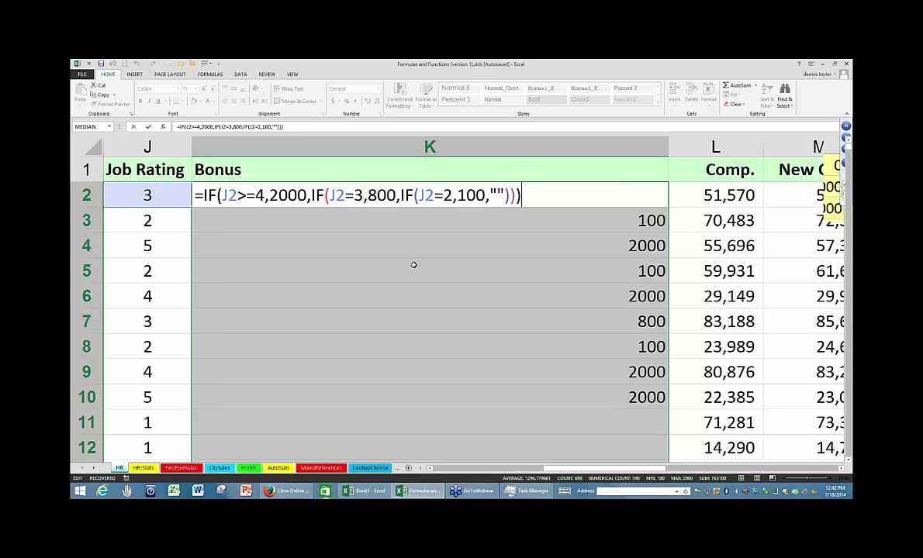
{"action": "key", "text": "ctrl+Return"}
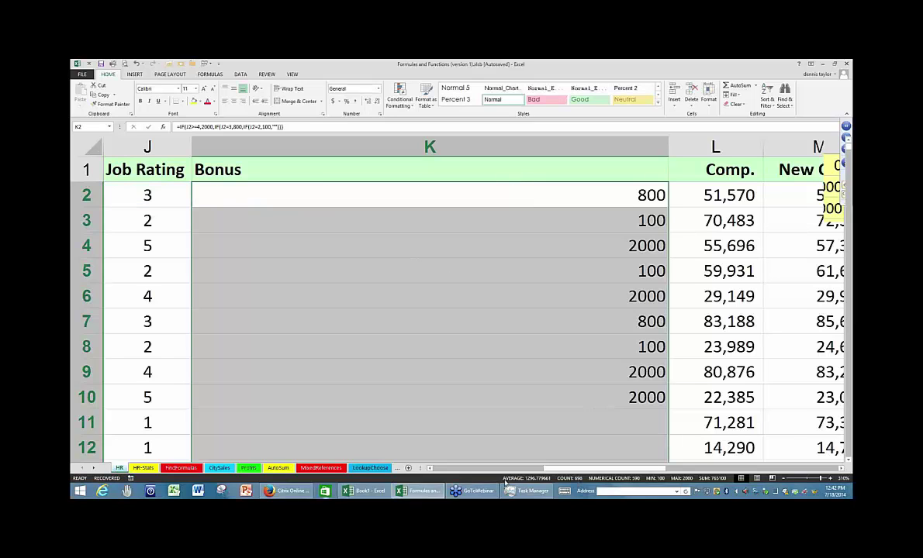
- Hide the Benefits column (column I)
{"action": "left_click", "coordinate": [430, 469]}
{"action": "left_click", "coordinate": [430, 469]}
{"action": "left_click", "coordinate": [431, 469]}
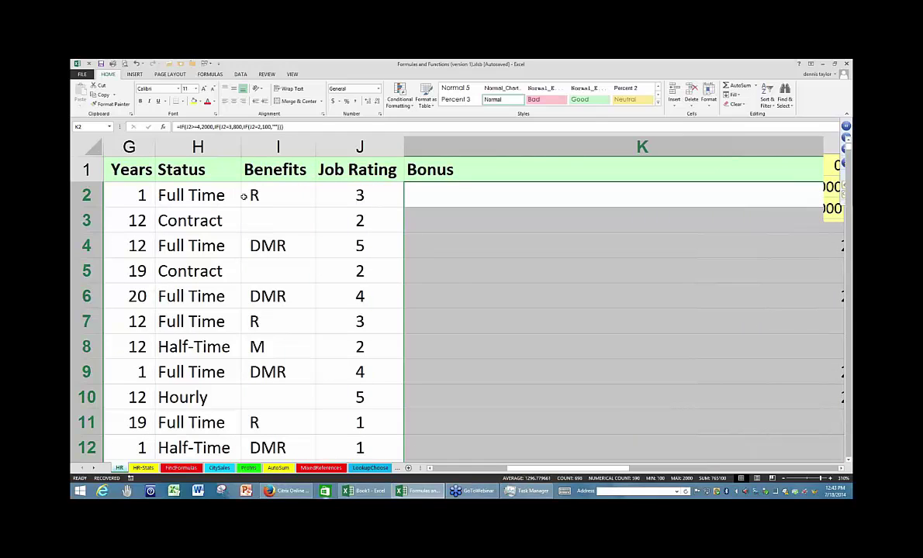
{"action": "right_click", "coordinate": [267, 147]}
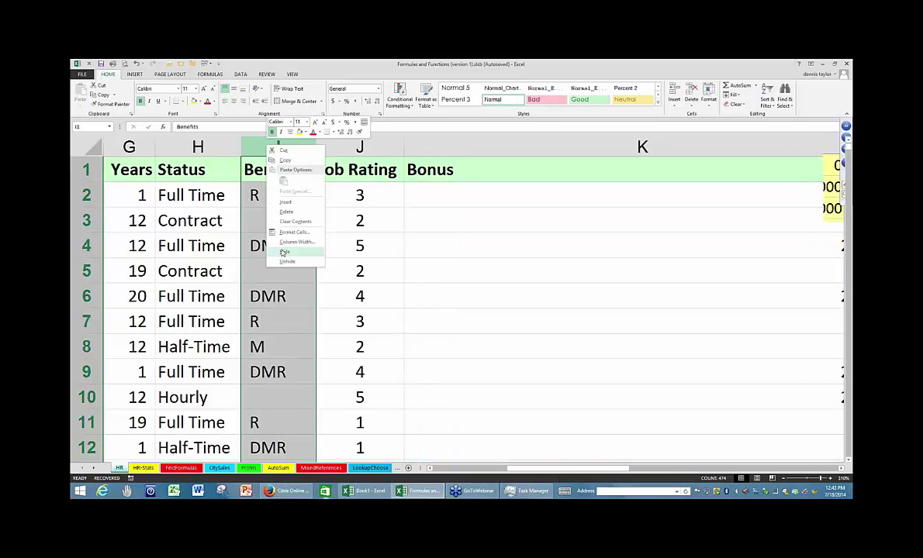
{"action": "left_click", "coordinate": [284, 252]}
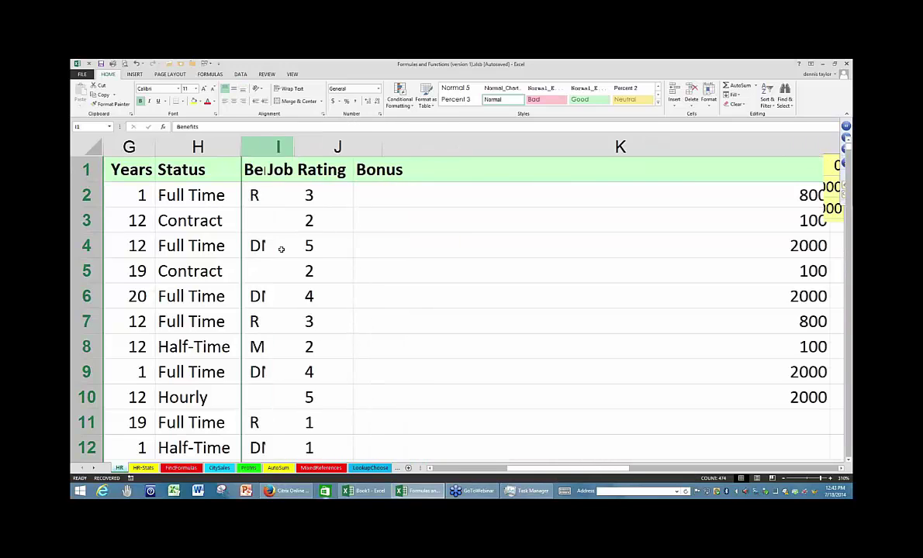
- Delete the two nested IFs that test J2=3 and J2=2 from the formula in K2
{"action": "left_click", "coordinate": [360, 197]}
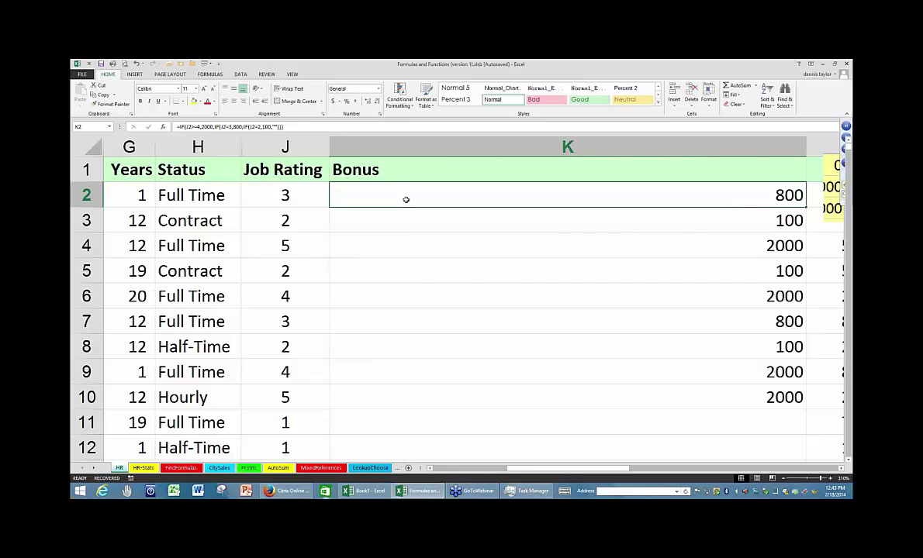
{"action": "key", "text": "F2"}
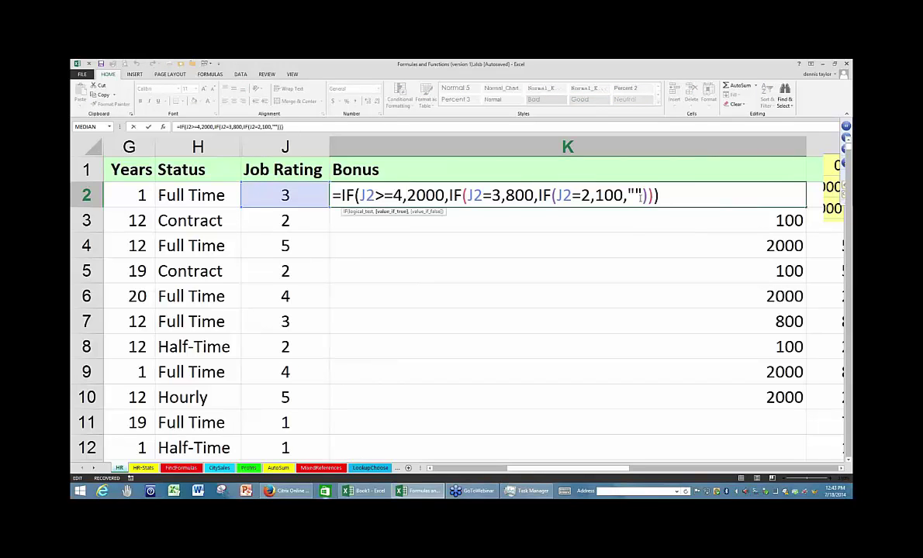
{"action": "left_click_drag", "start_coordinate": [624, 195], "coordinate": [448, 195]}
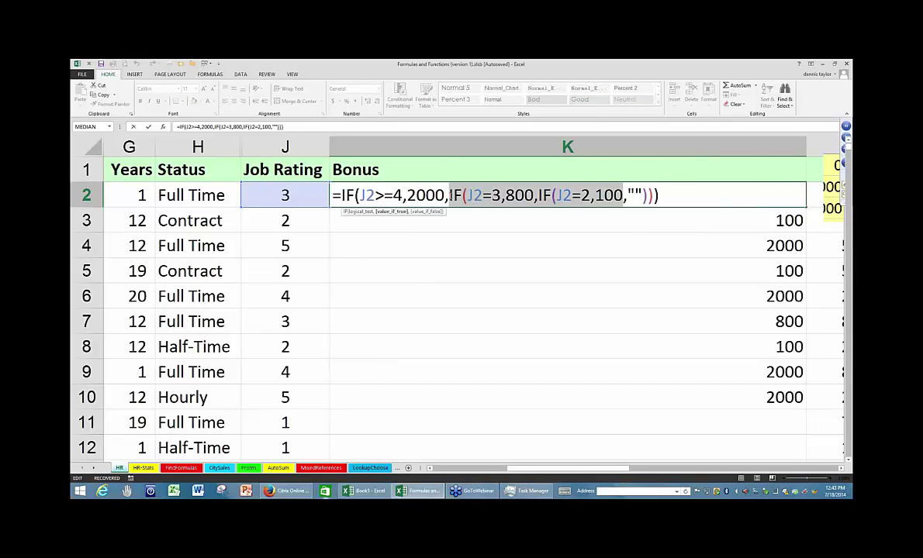
{"action": "key", "text": "Delete"}
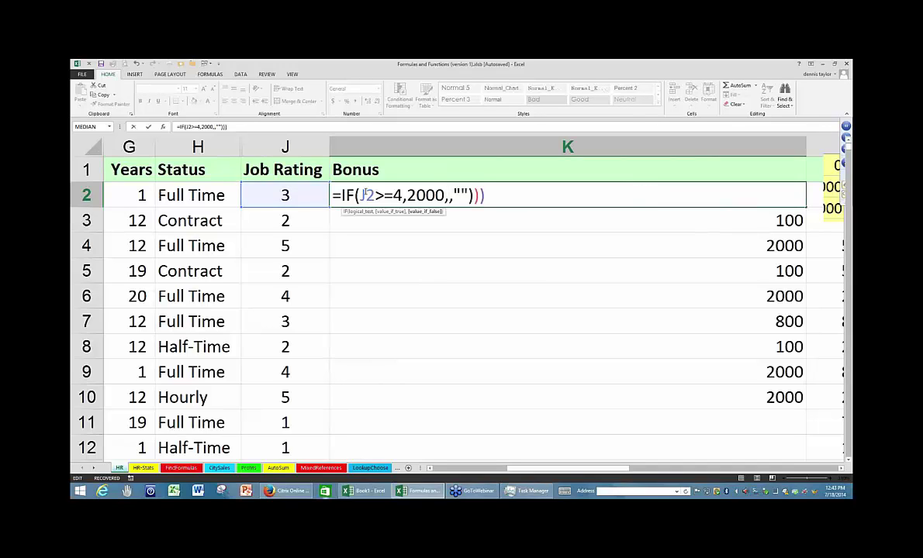
- Turn K2's logical test into an AND that requires both J2>=4 and H2="Full Time"
{"action": "left_click", "coordinate": [361, 195]}
{"action": "type", "text": "and("}
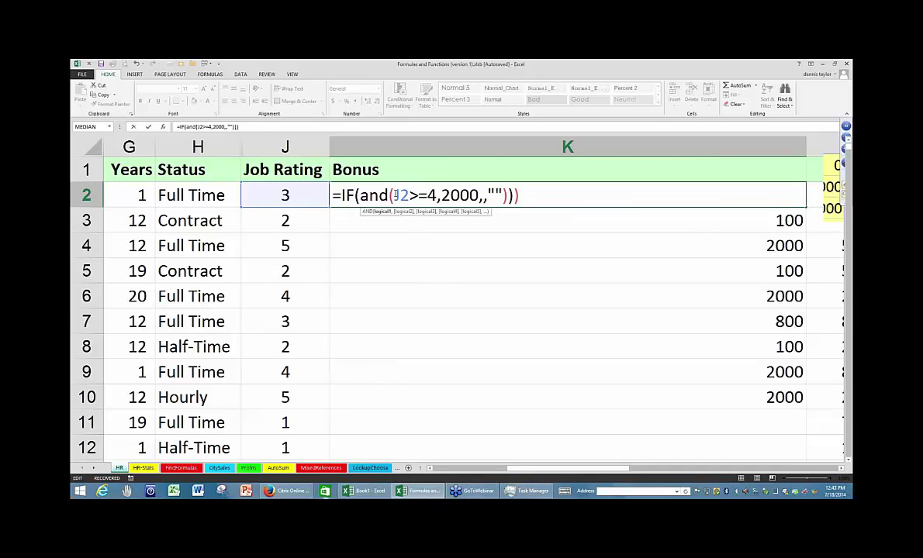
{"action": "left_click_drag", "start_coordinate": [394, 195], "coordinate": [428, 196]}
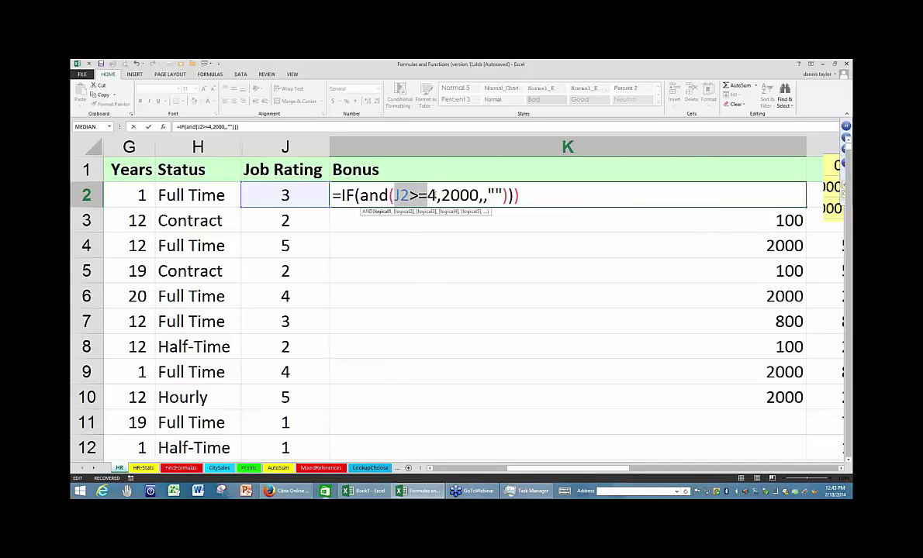
{"action": "left_click_drag", "start_coordinate": [428, 195], "coordinate": [438, 198]}
{"action": "left_click", "coordinate": [439, 198]}
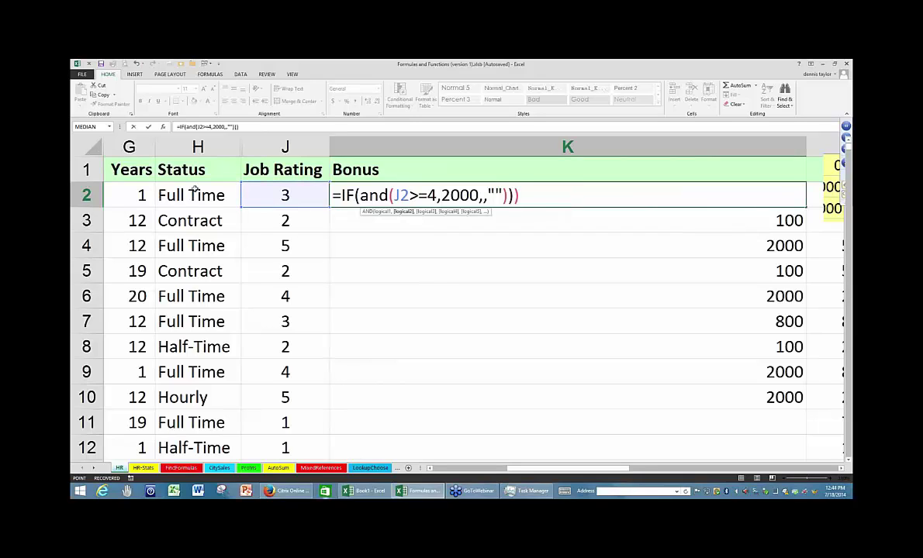
{"action": "left_click", "coordinate": [195, 194]}
{"action": "type", "text": "=\"F"}
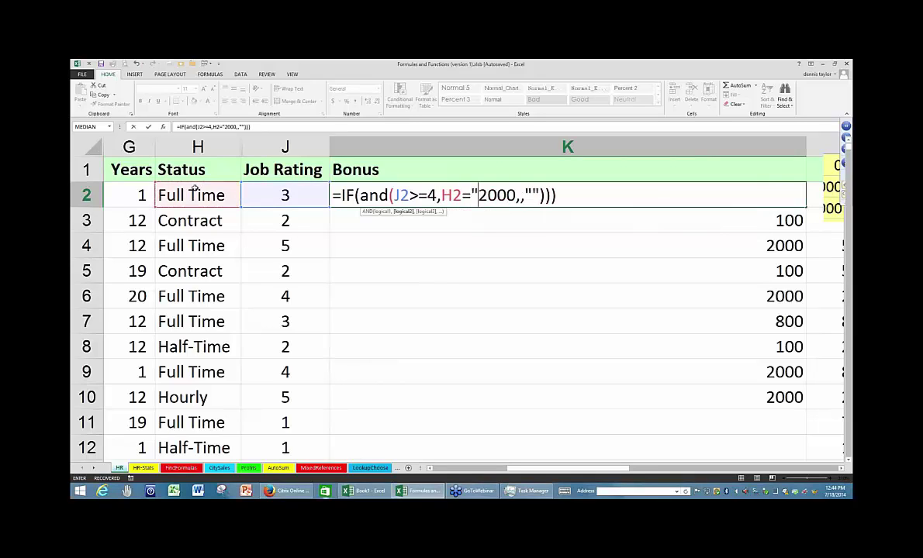
{"action": "type", "text": "ull Ti"}
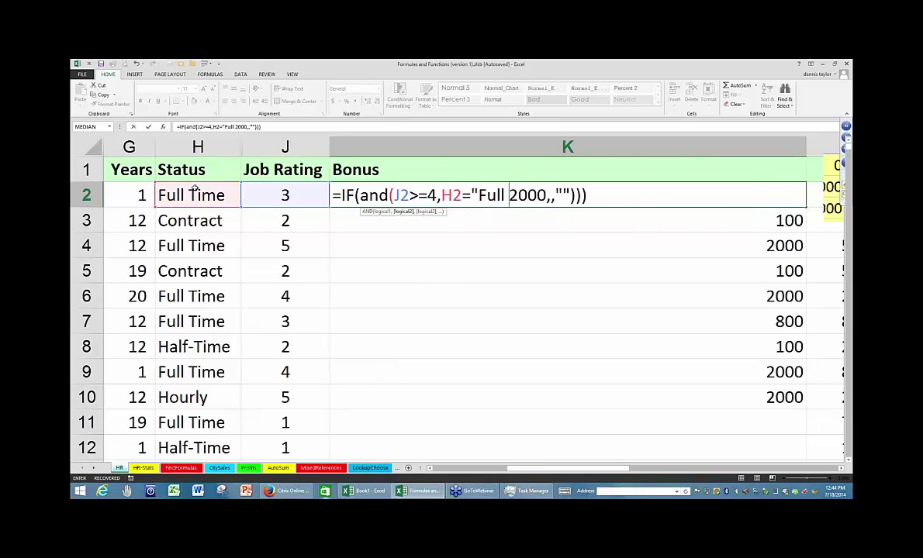
{"action": "type", "text": "me"}
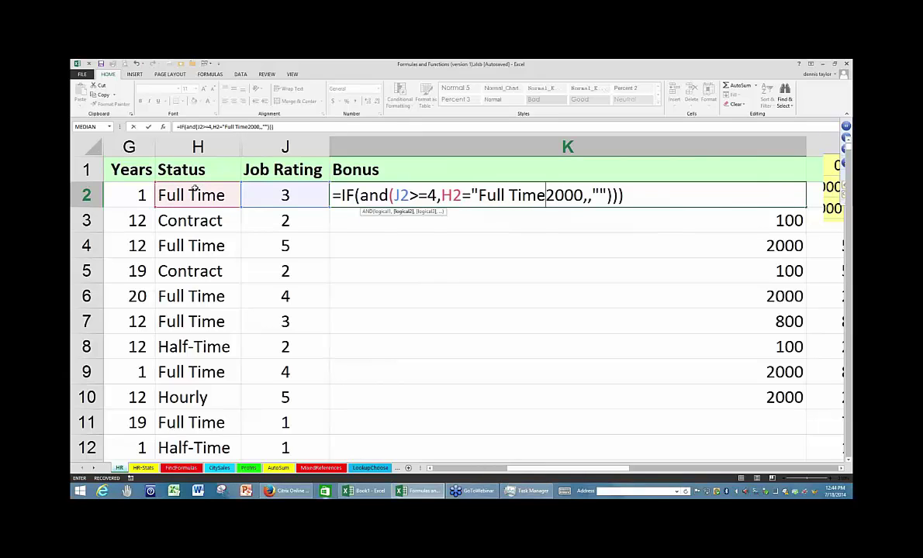
{"action": "type", "text": "\""}
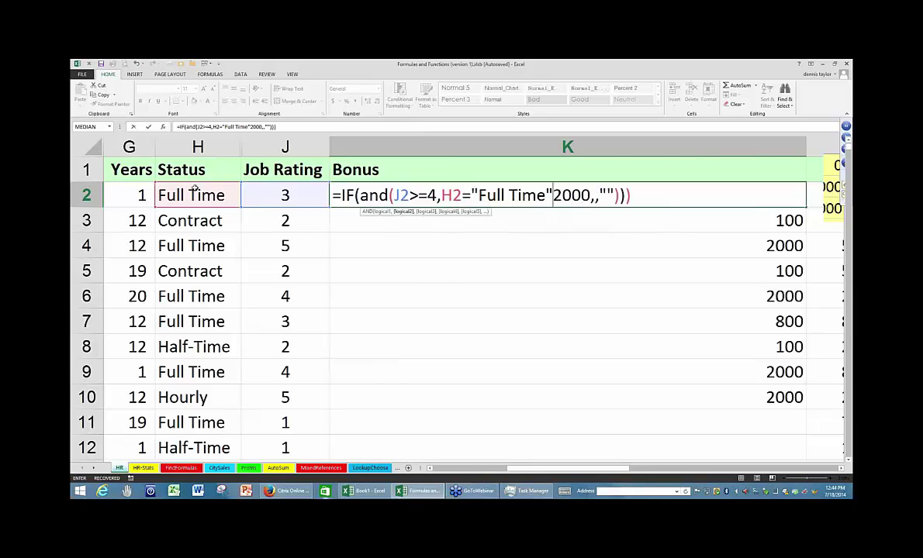
{"action": "type", "text": "),"}
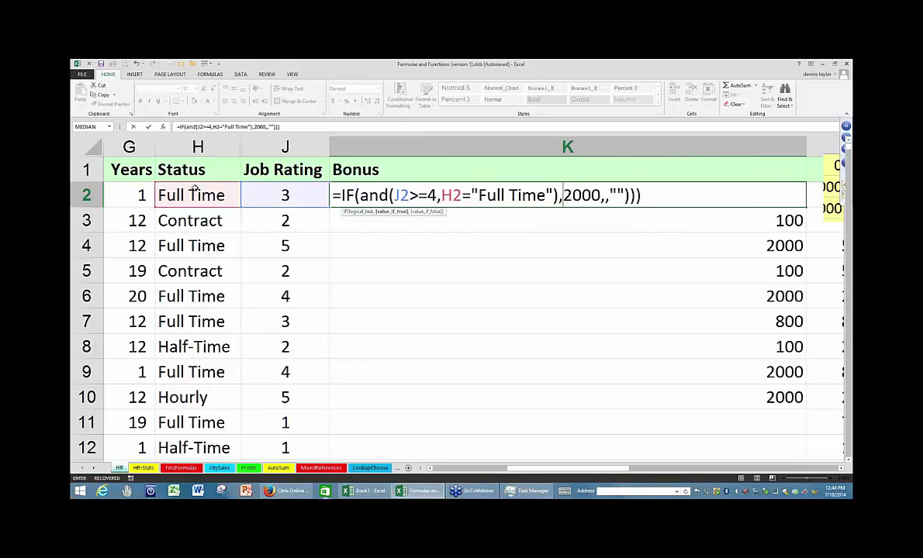
- Remove the extra comma after 2000 and the two surplus closing parentheses from K2's formula
{"action": "key", "text": "Left"}
{"action": "key", "text": "Left"}
{"action": "left_click", "coordinate": [606, 197]}
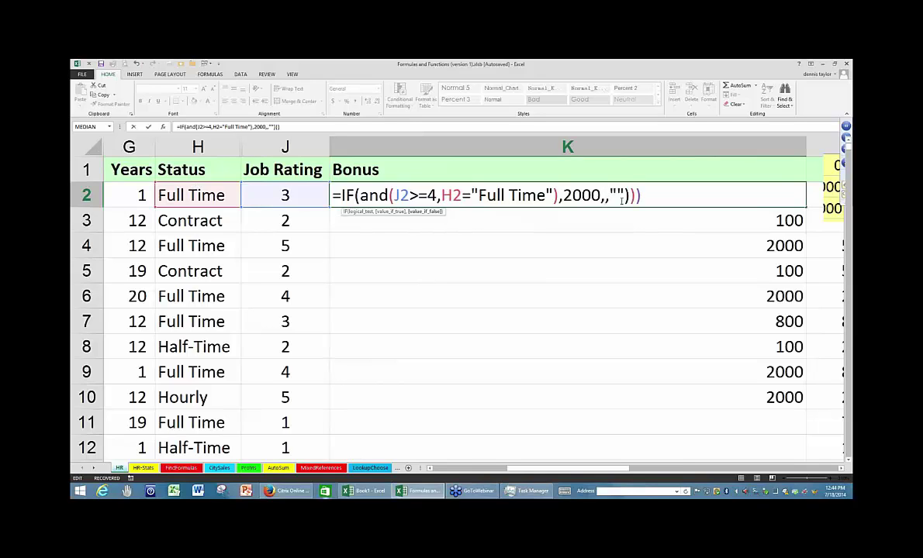
{"action": "key", "text": "BackSpace"}
{"action": "left_click", "coordinate": [638, 195]}
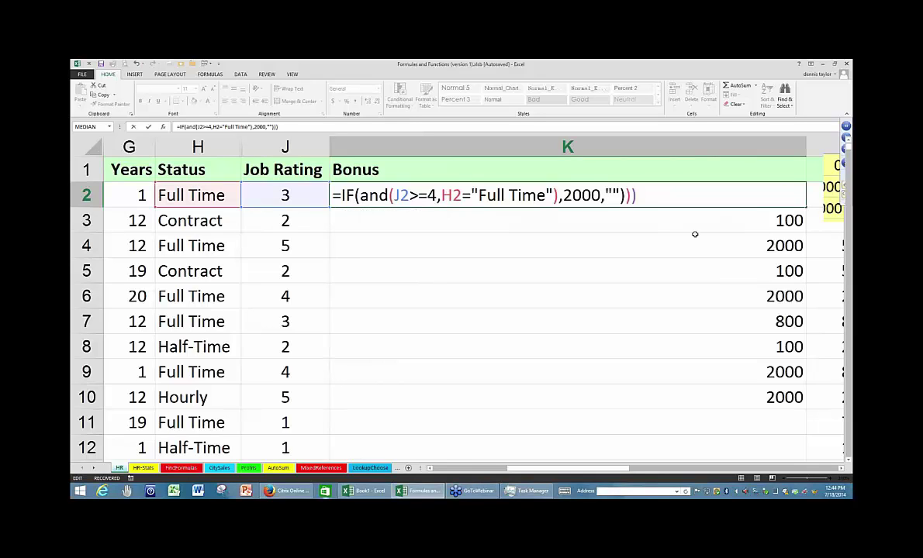
{"action": "key", "text": "BackSpace"}
{"action": "key", "text": "BackSpace"}
- Examine the two AND conditions in K2's formula, the job rating test and the status test, by highlighting each
{"action": "left_click_drag", "start_coordinate": [436, 196], "coordinate": [395, 195]}
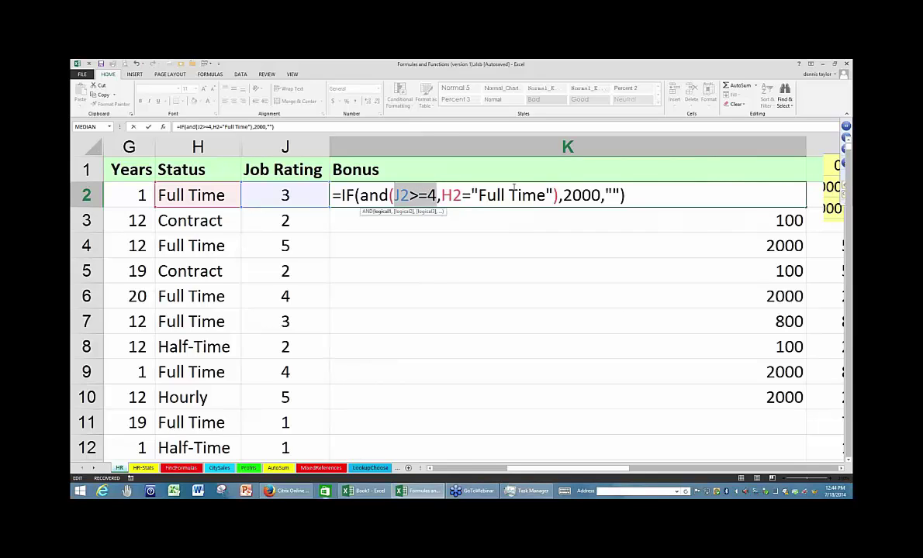
{"action": "left_click_drag", "start_coordinate": [553, 196], "coordinate": [441, 195]}
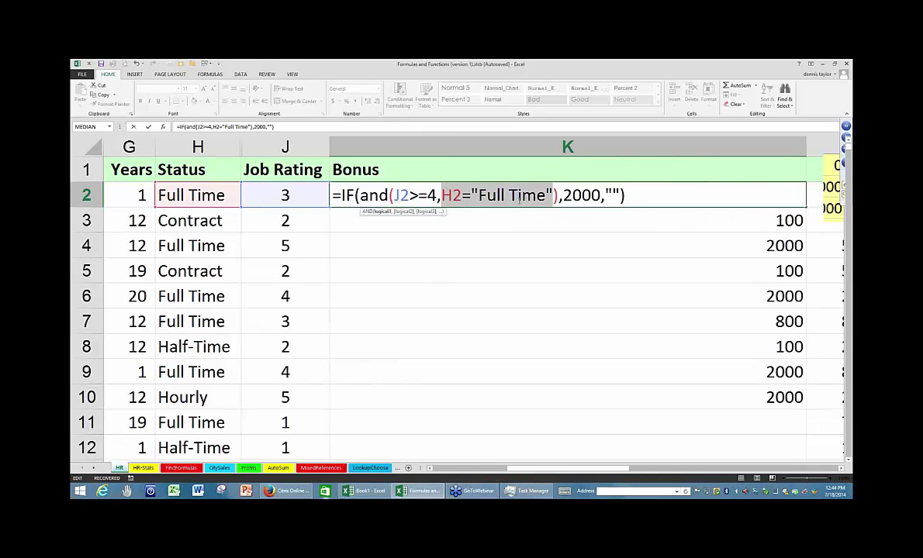
{"action": "key", "text": "shift+Right"}
{"action": "key", "text": "shift+Right"}
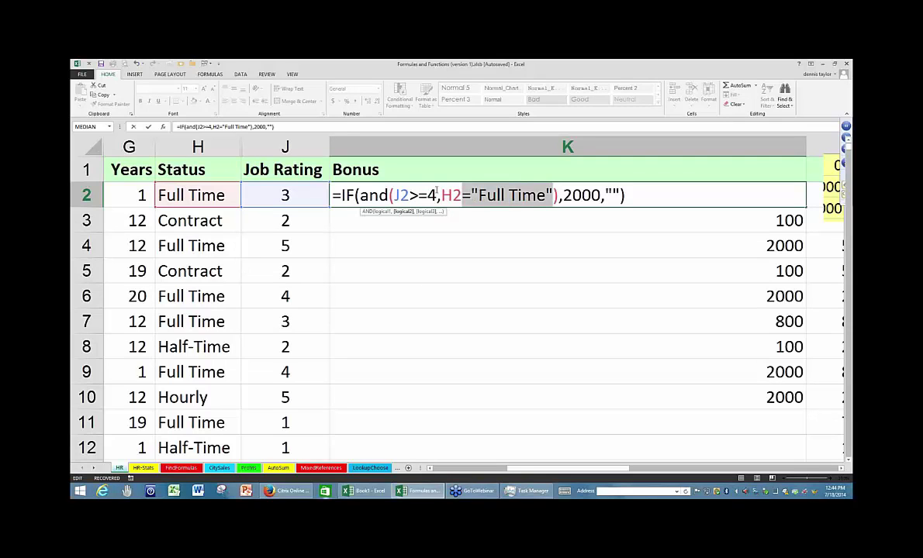
{"action": "key", "text": "shift+Left"}
{"action": "key", "text": "shift+Left"}
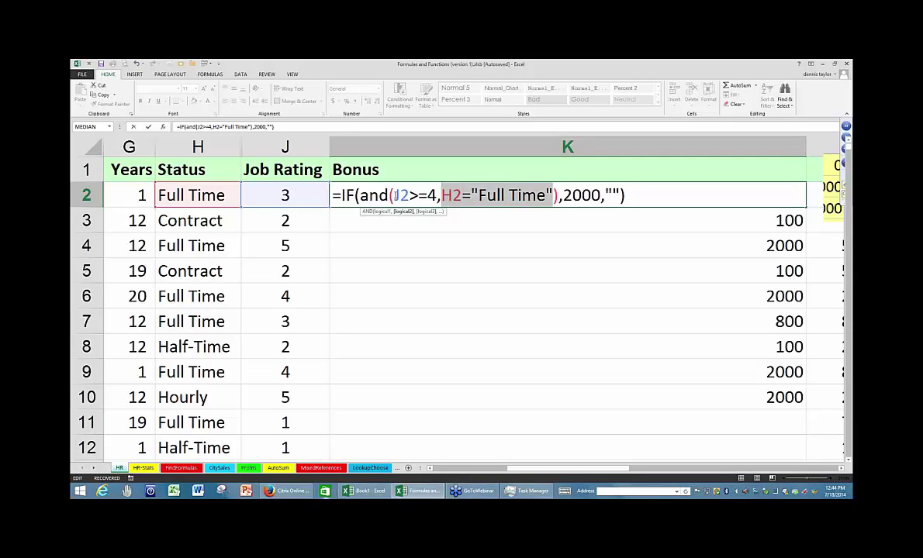
{"action": "left_click", "coordinate": [395, 195]}
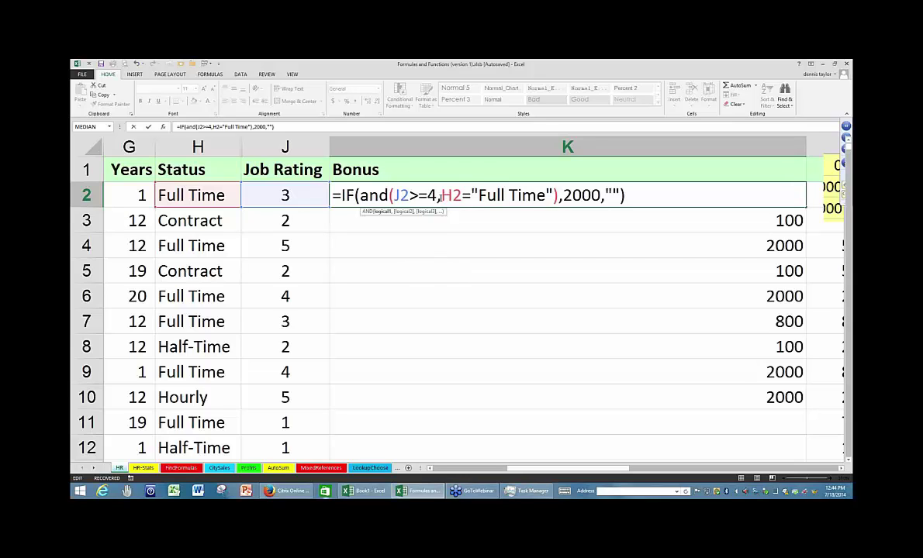
- Enter K2's IF formula with the AND test and a 2000 bonus, and fill it down the Bonus column
{"action": "left_click", "coordinate": [439, 195]}
{"action": "left_click_drag", "start_coordinate": [394, 195], "coordinate": [551, 195]}
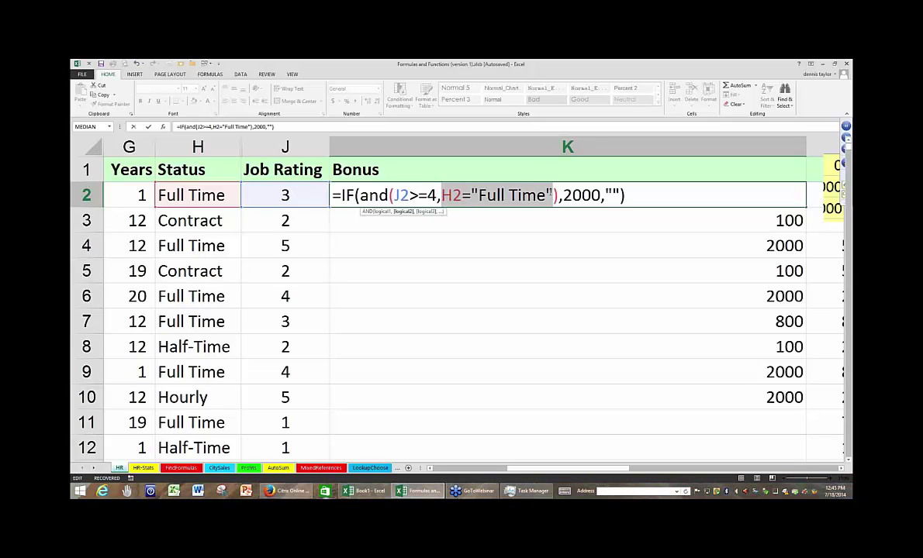
{"action": "left_click", "coordinate": [513, 190]}
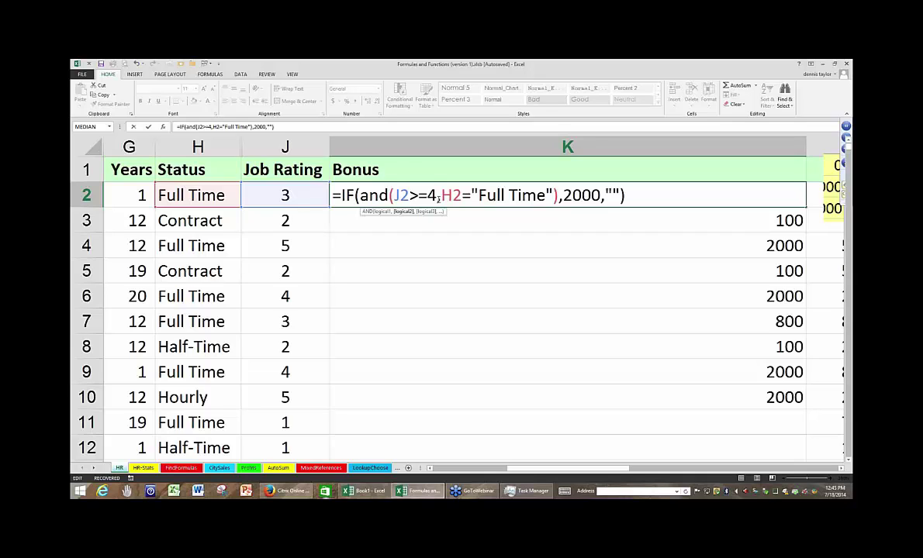
{"action": "left_click", "coordinate": [438, 196]}
{"action": "double_click", "coordinate": [579, 195]}
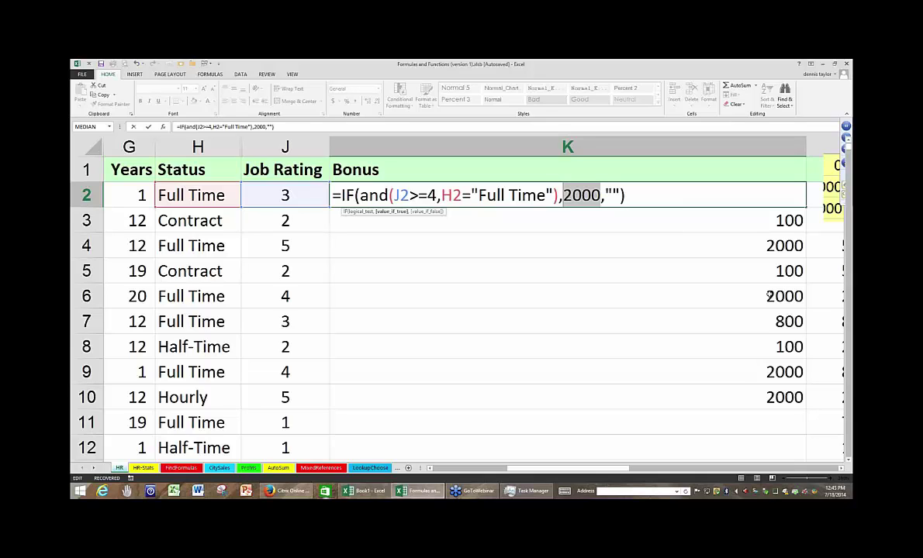
{"action": "key", "text": "ctrl+Return"}
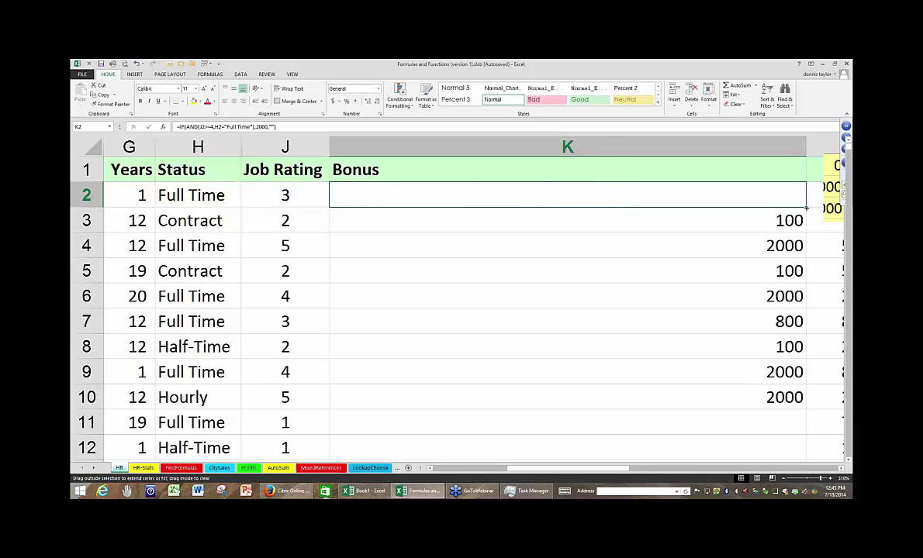
{"action": "double_click", "coordinate": [806, 207]}
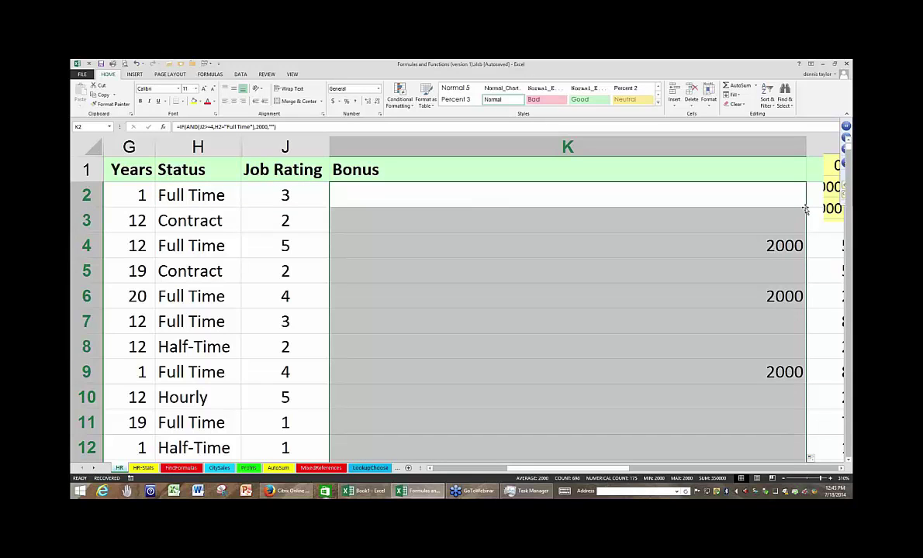
- Replace AND with OR in K2's formula and enter it in all the selected Bonus cells
{"action": "key", "text": "F2"}
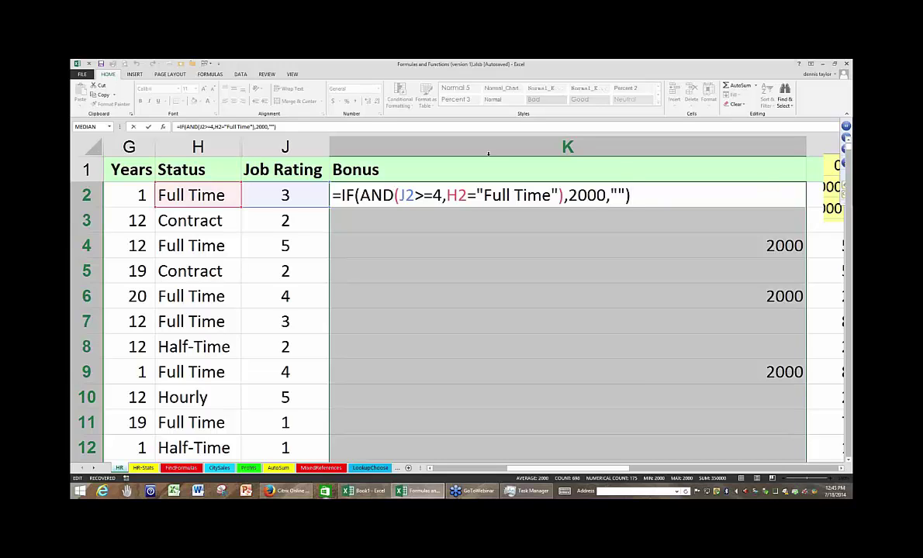
{"action": "left_click_drag", "start_coordinate": [390, 195], "coordinate": [360, 195]}
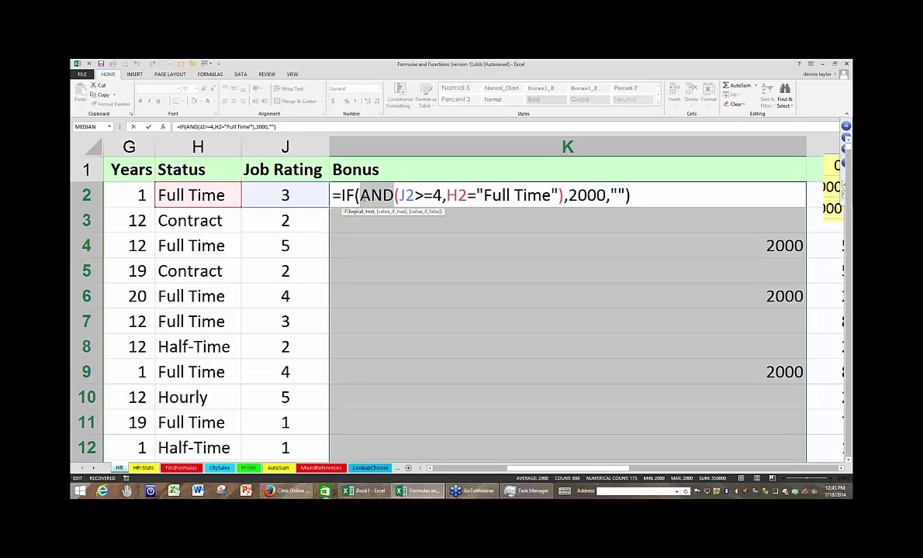
{"action": "type", "text": "or"}
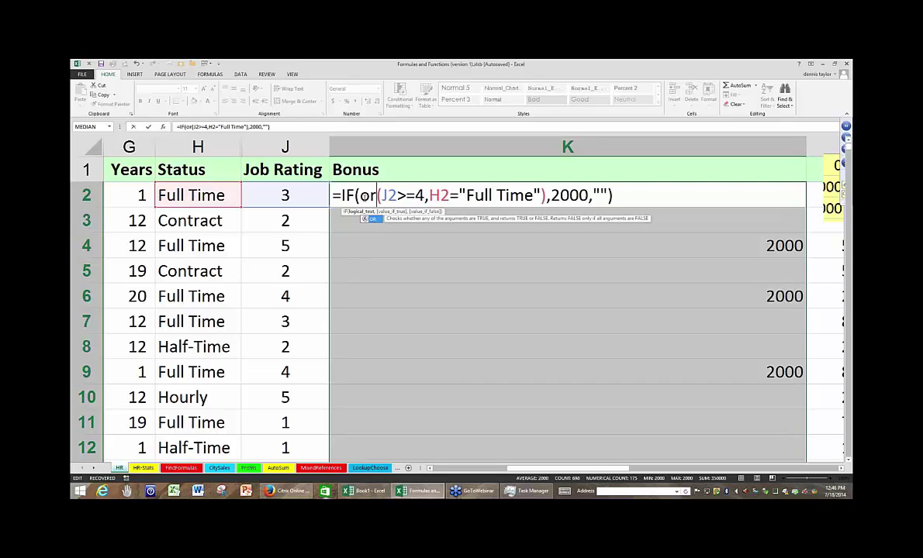
{"action": "key", "text": "ctrl+Return"}
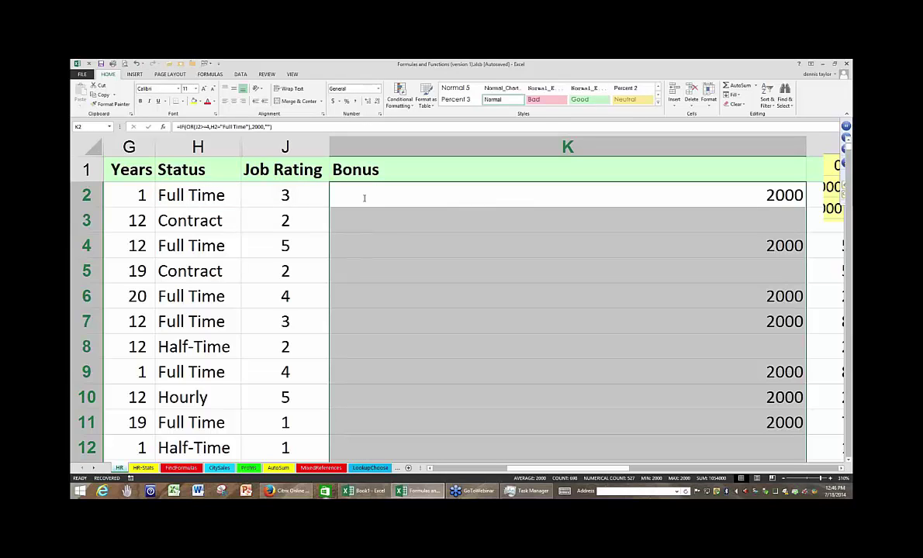
- Wrap the H2="Full Time" condition of K2's OR test in a nested AND function
{"action": "key", "text": "F2"}
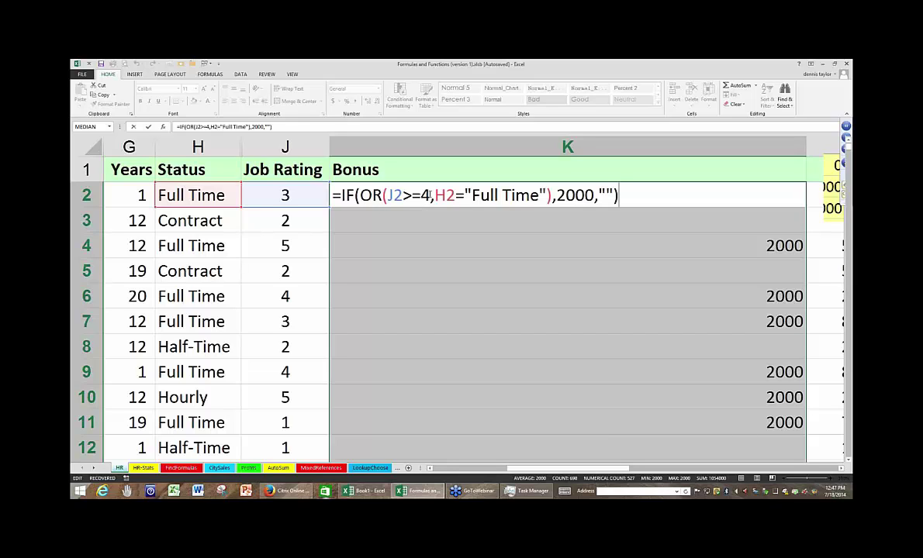
{"action": "left_click_drag", "start_coordinate": [429, 195], "coordinate": [388, 196]}
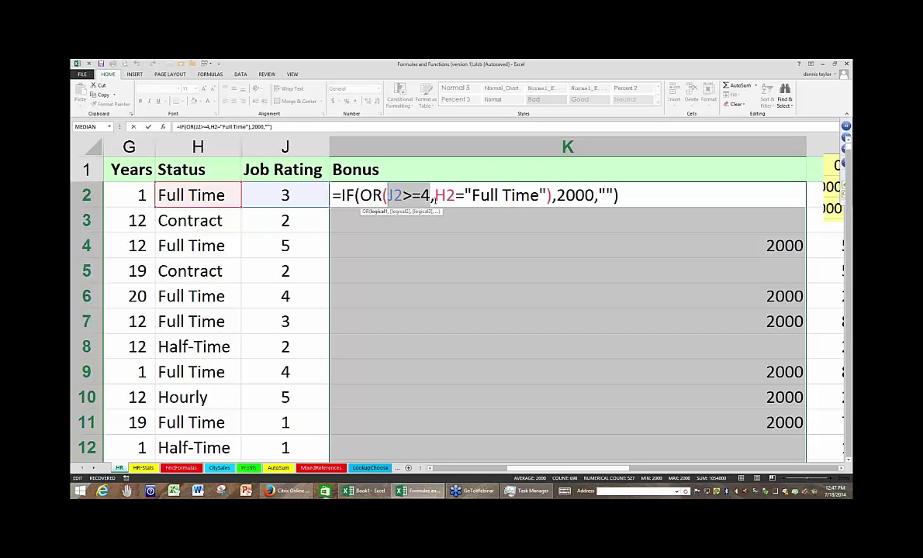
{"action": "left_click", "coordinate": [431, 195]}
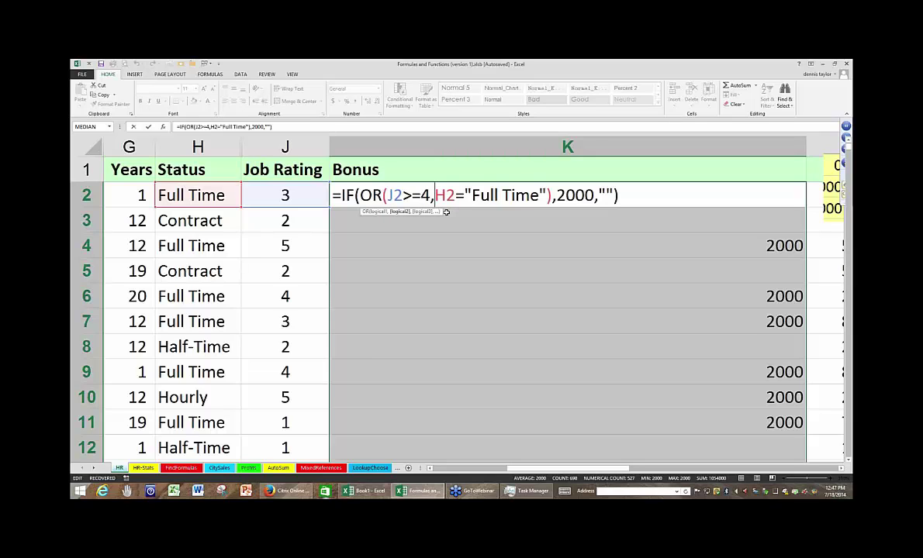
{"action": "type", "text": "and"}
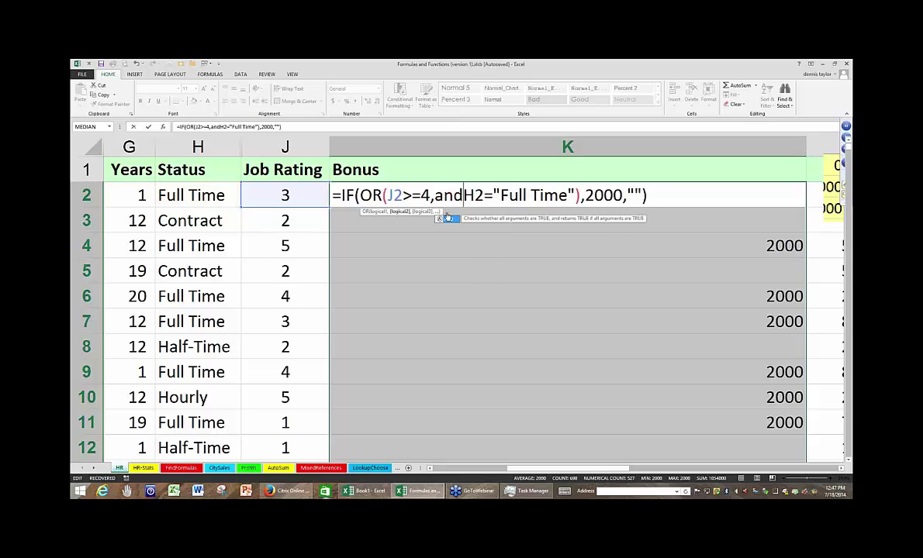
{"action": "type", "text": "("}
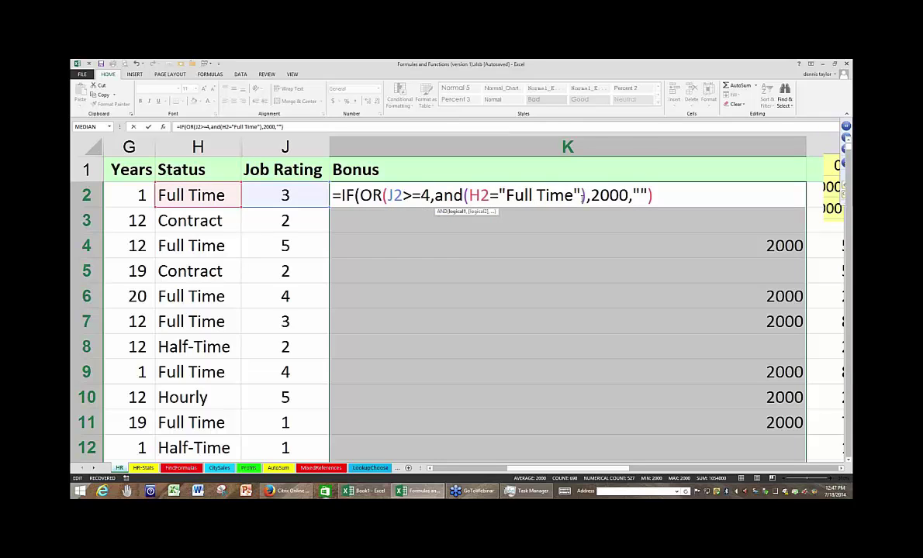
{"action": "left_click", "coordinate": [580, 196]}
- Add G2>9 as the nested AND's second condition, close its parenthesis, and enter the formula in all selected Bonus cells
{"action": "type", "text": ","}
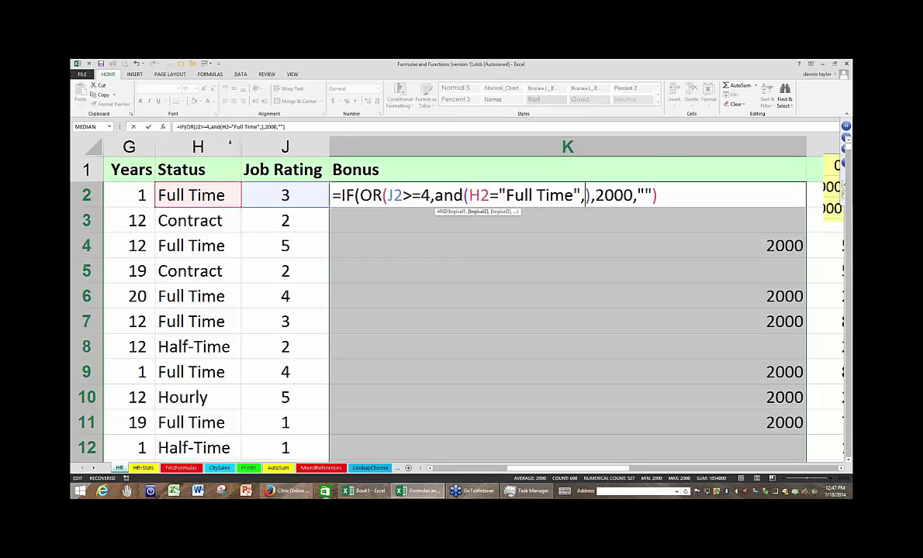
{"action": "left_click", "coordinate": [141, 196]}
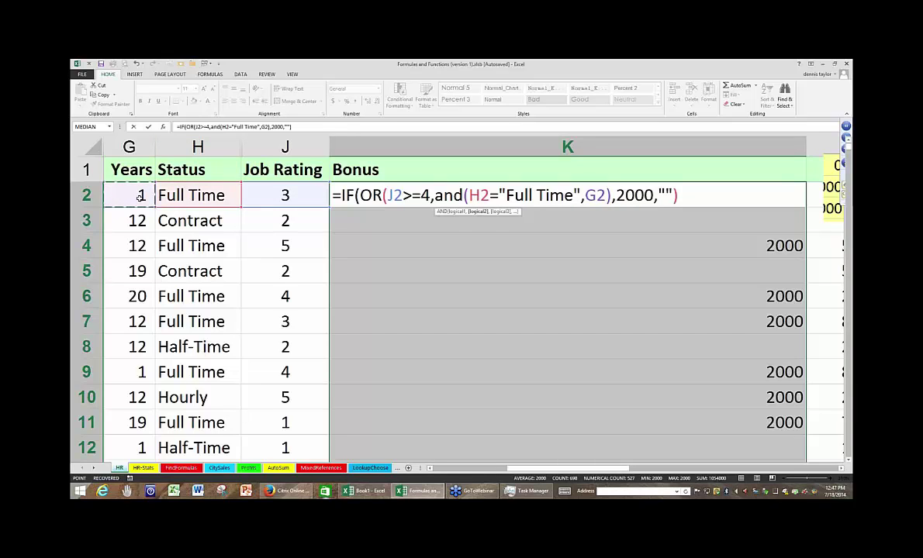
{"action": "type", "text": ">"}
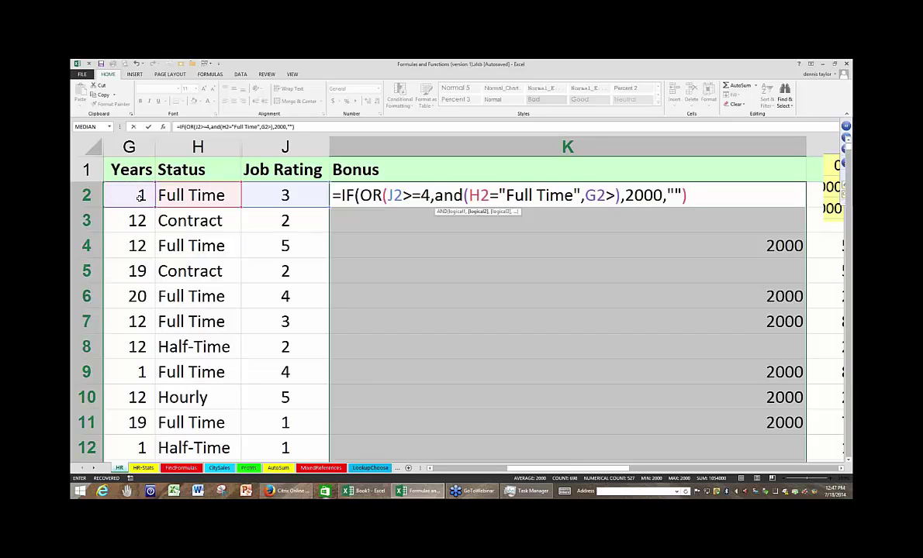
{"action": "type", "text": "9"}
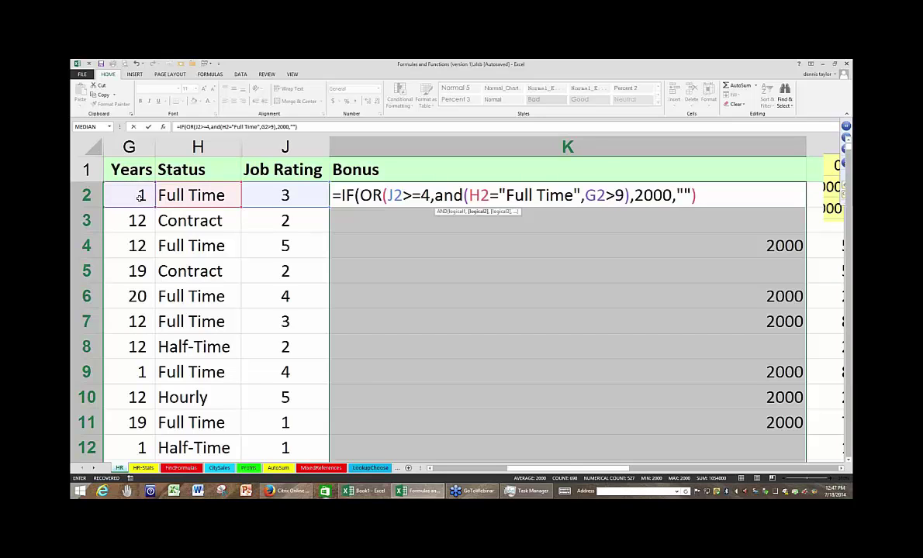
{"action": "type", "text": ")"}
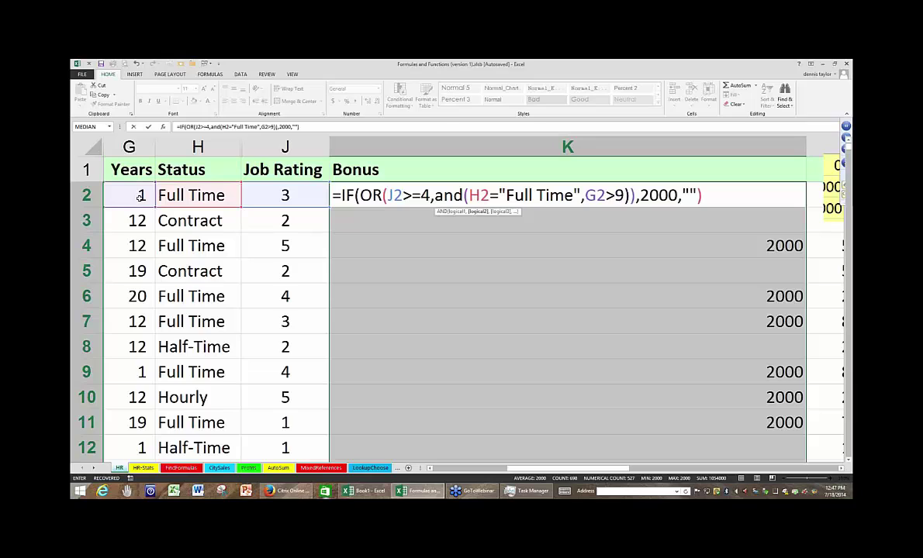
{"action": "key", "text": "Right"}
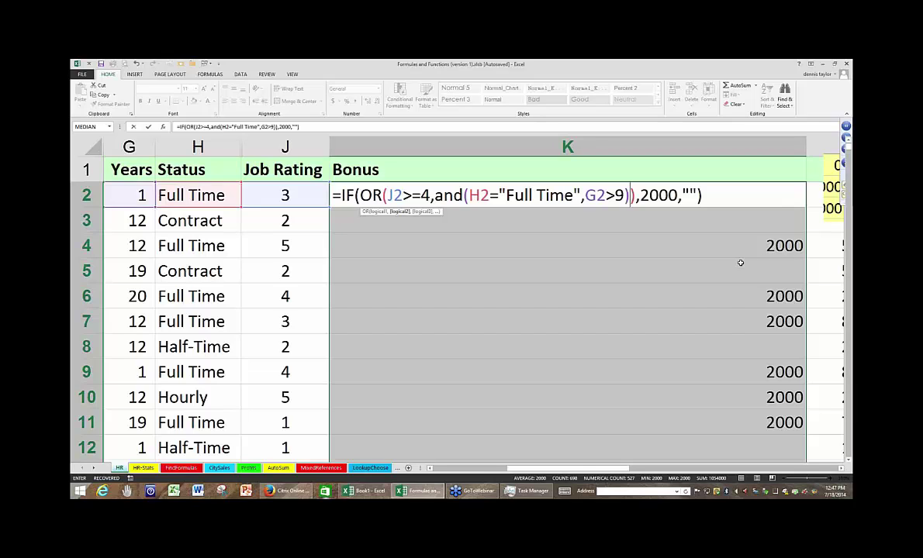
{"action": "key", "text": "ctrl+Return"}
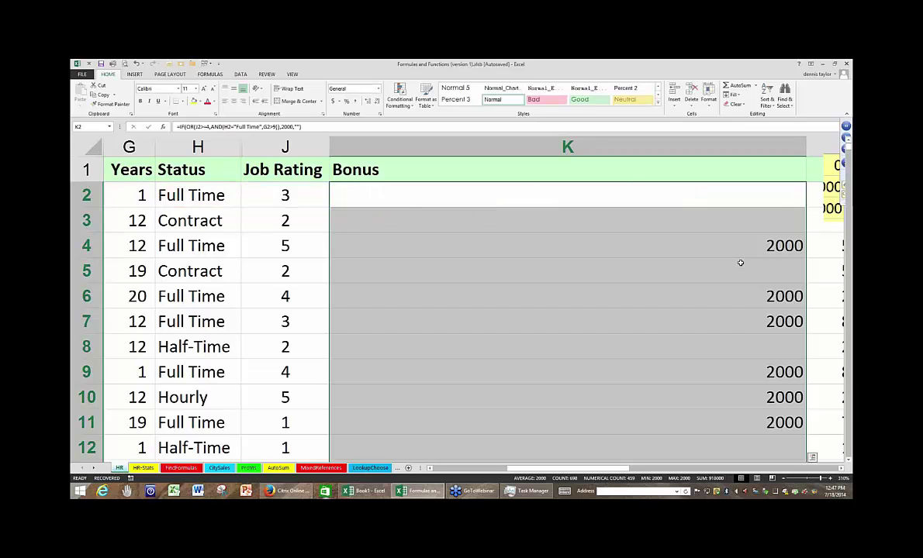
- Autofit the width of the Bonus column to its contents
{"action": "key", "text": "F2"}
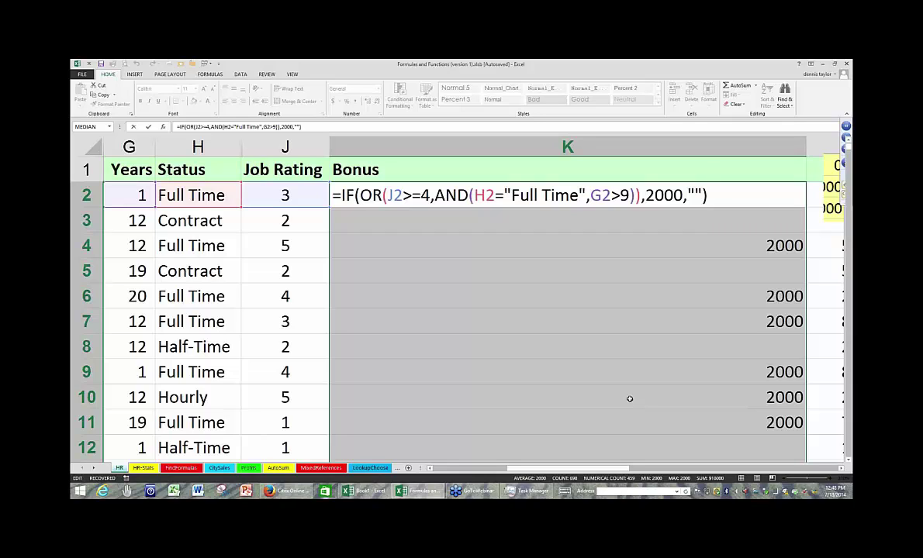
{"action": "key", "text": "ctrl+Return"}
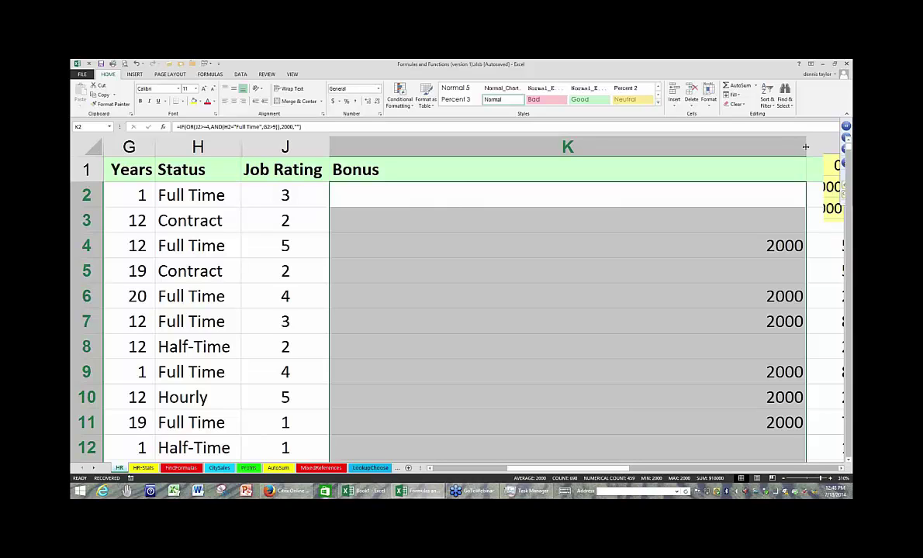
{"action": "double_click", "coordinate": [806, 145]}
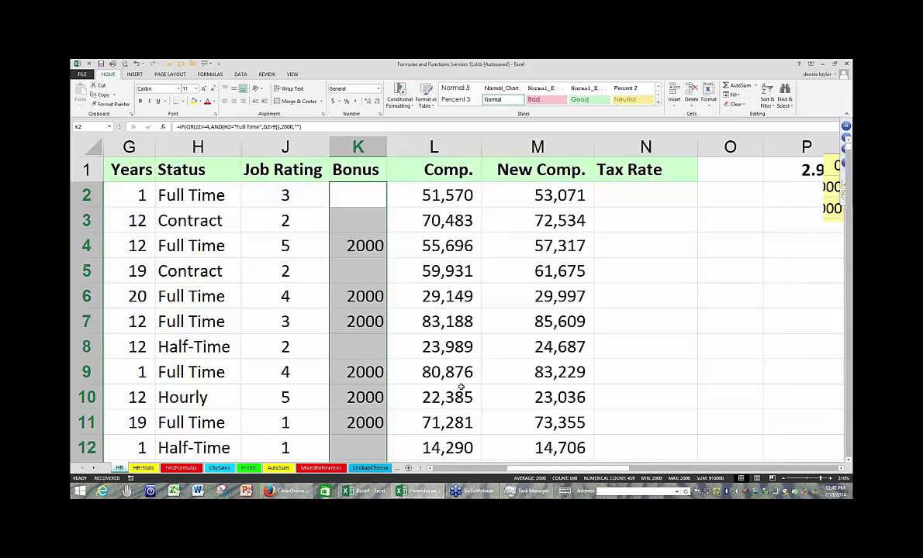
- Examine the Bonus formulas in K4 and K2, highlighting K2's value for a true result
{"action": "left_click", "coordinate": [348, 245]}
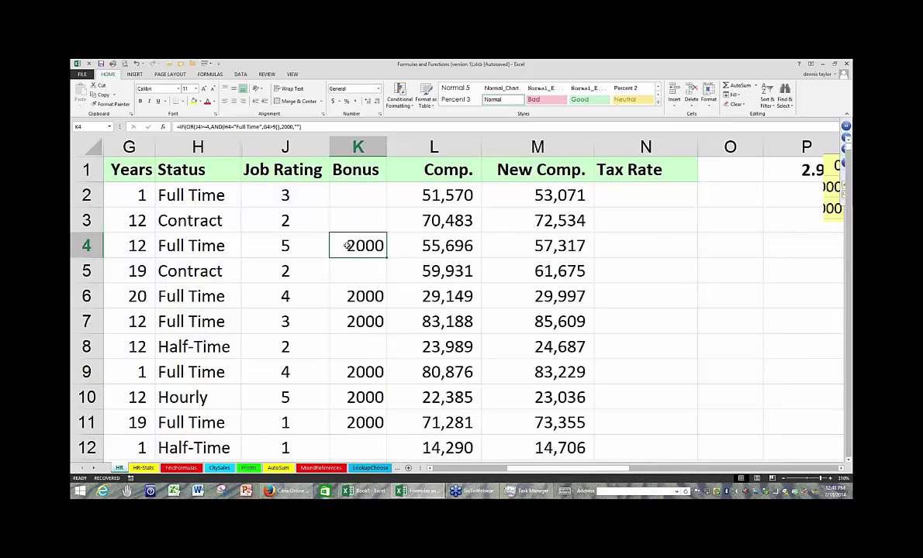
{"action": "key", "text": "F2"}
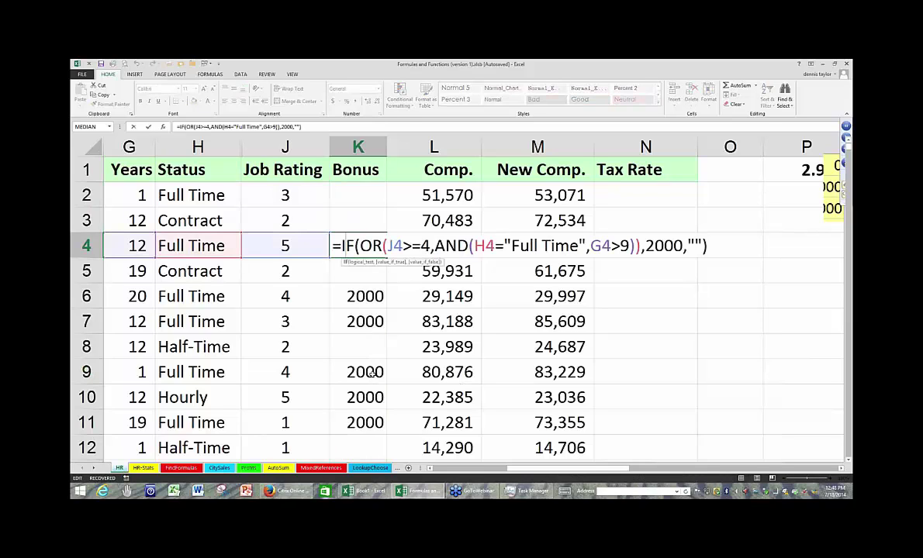
{"action": "key", "text": "Escape"}
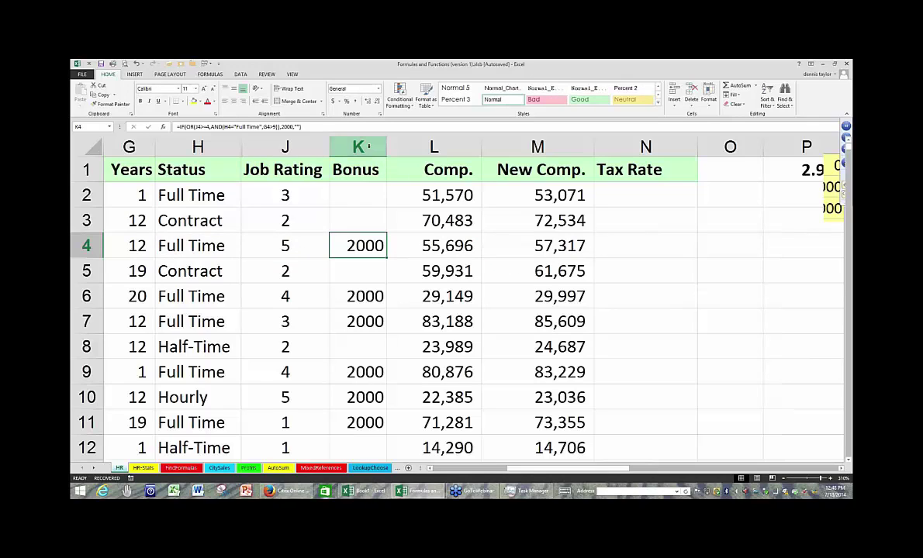
{"action": "left_click", "coordinate": [367, 146]}
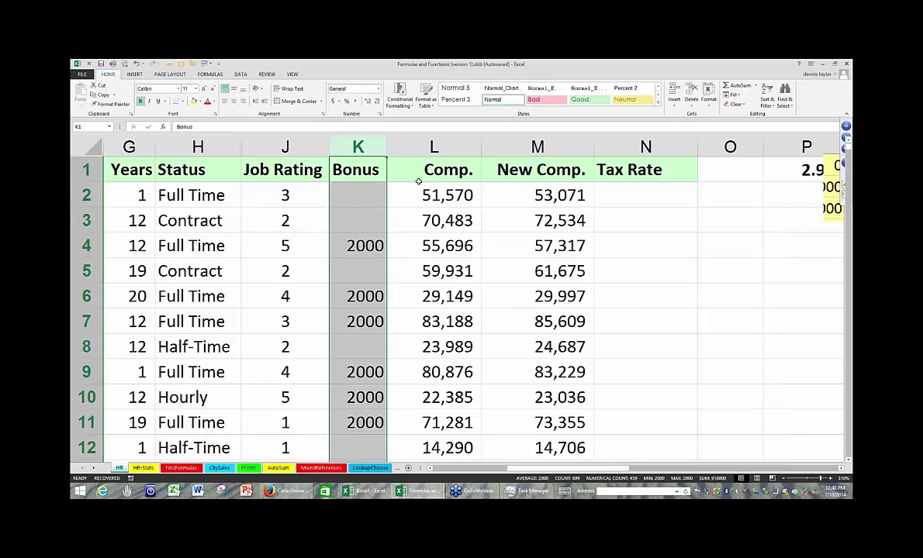
{"action": "left_click", "coordinate": [357, 170]}
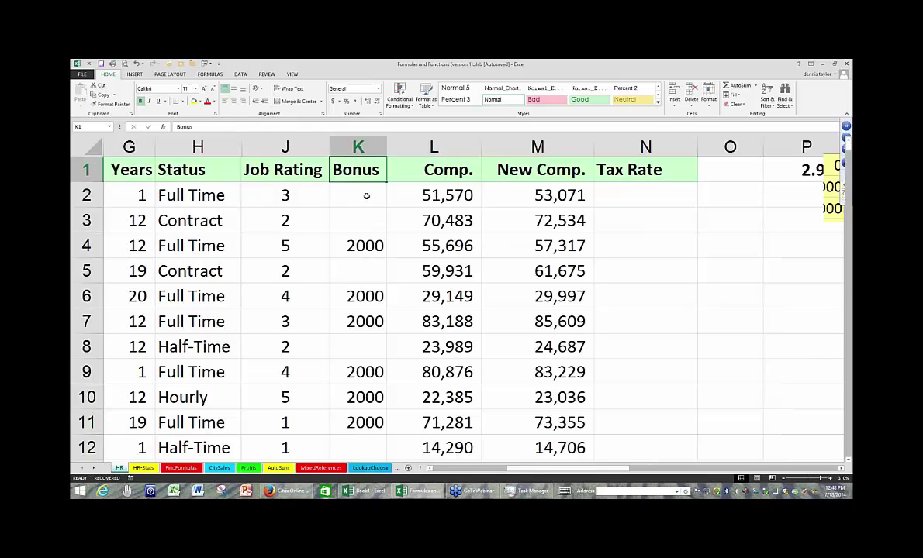
{"action": "left_click", "coordinate": [366, 195]}
{"action": "double_click", "coordinate": [367, 194]}
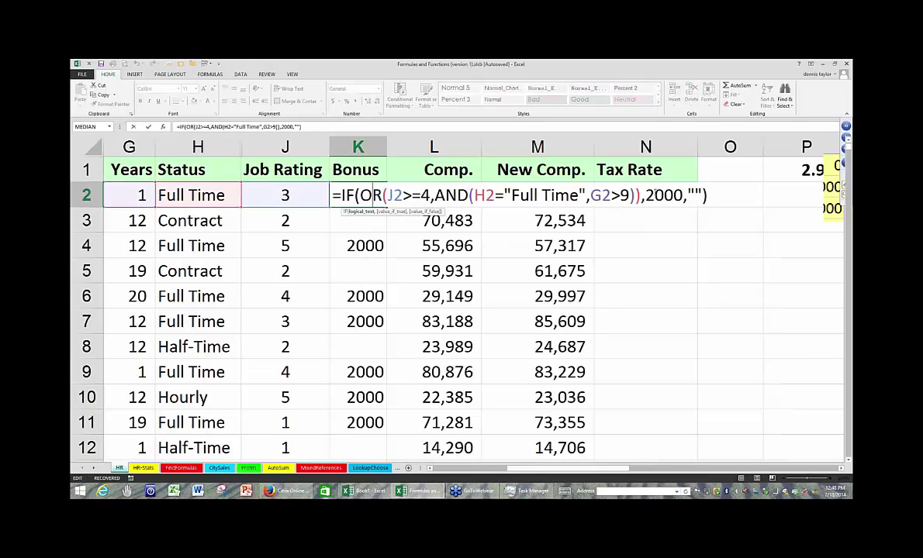
{"action": "left_click_drag", "start_coordinate": [683, 195], "coordinate": [644, 194]}
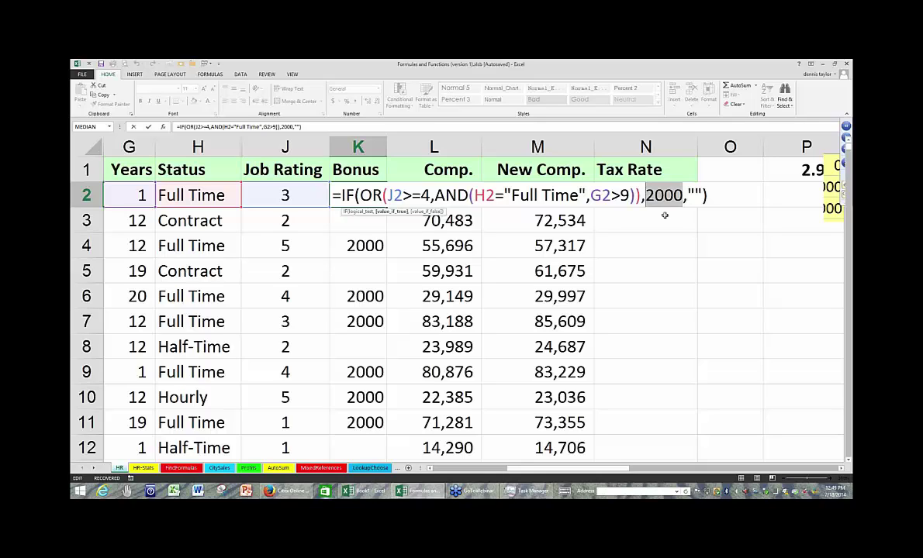
{"action": "key", "text": "ctrl+Return"}
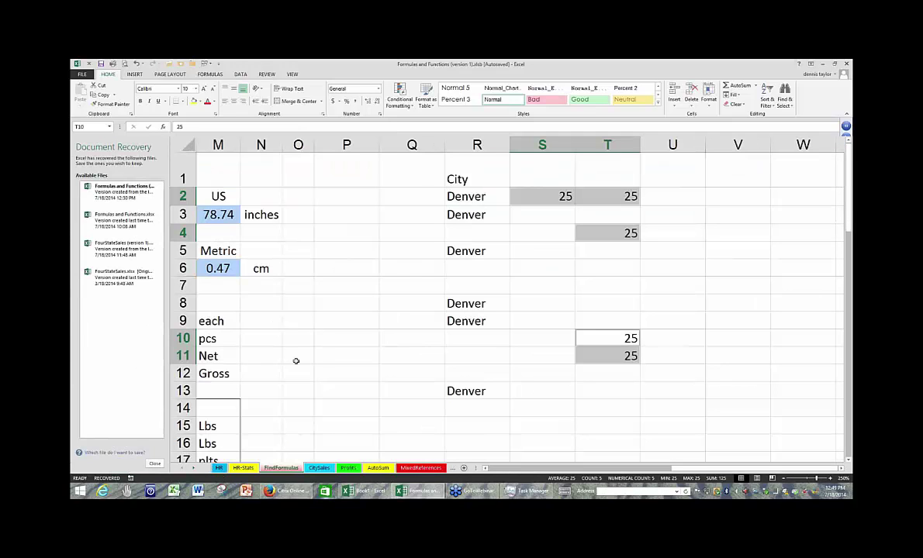
- Close the Document Recovery pane and choose to remove the recovered files that have not been opened
{"action": "left_click", "coordinate": [296, 356]}
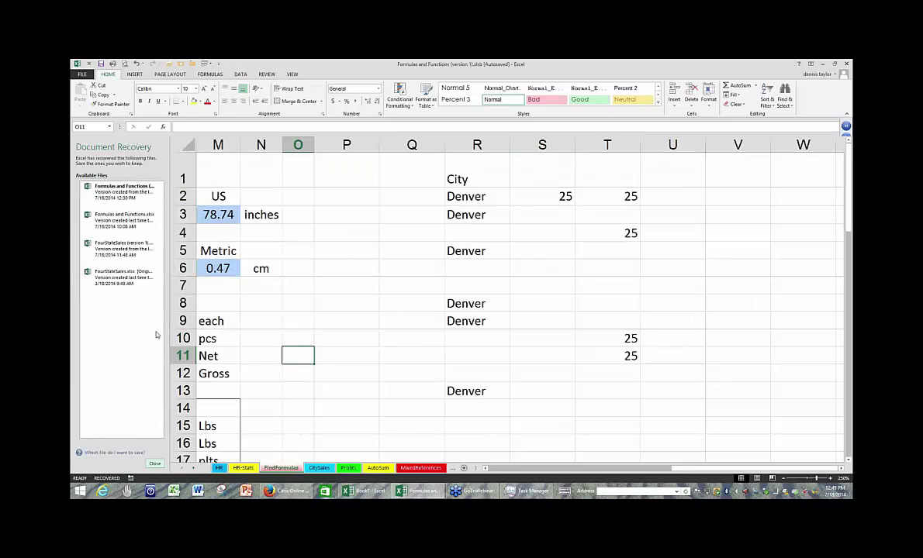
{"action": "left_click", "coordinate": [338, 198]}
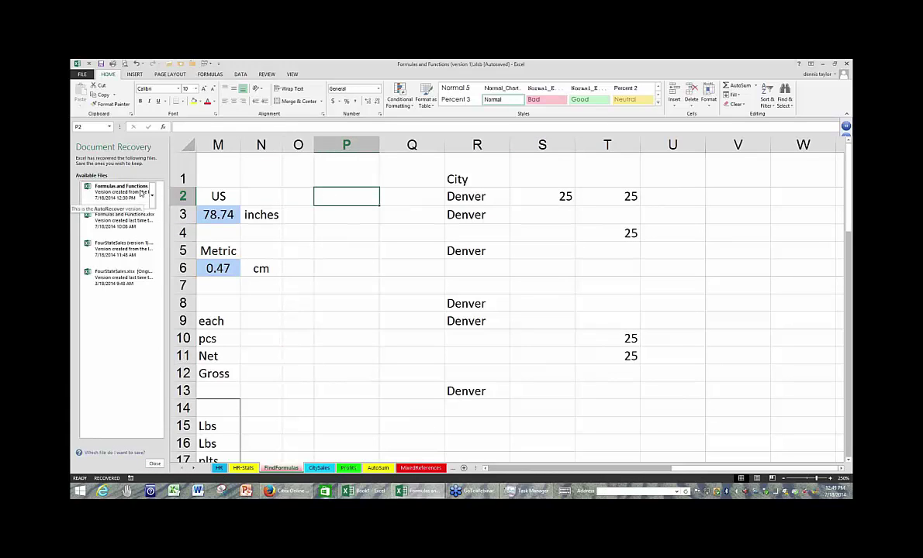
{"action": "left_click", "coordinate": [155, 464]}
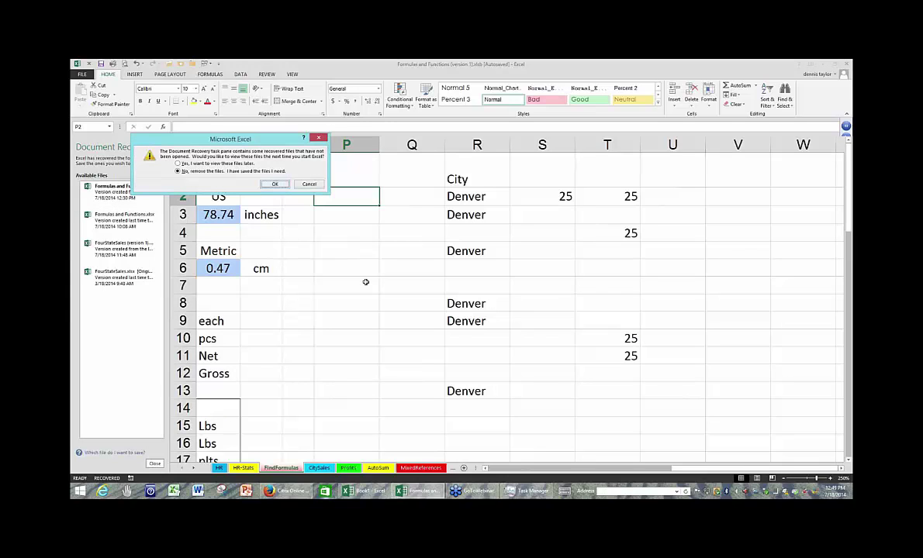
{"action": "key", "text": "Return"}
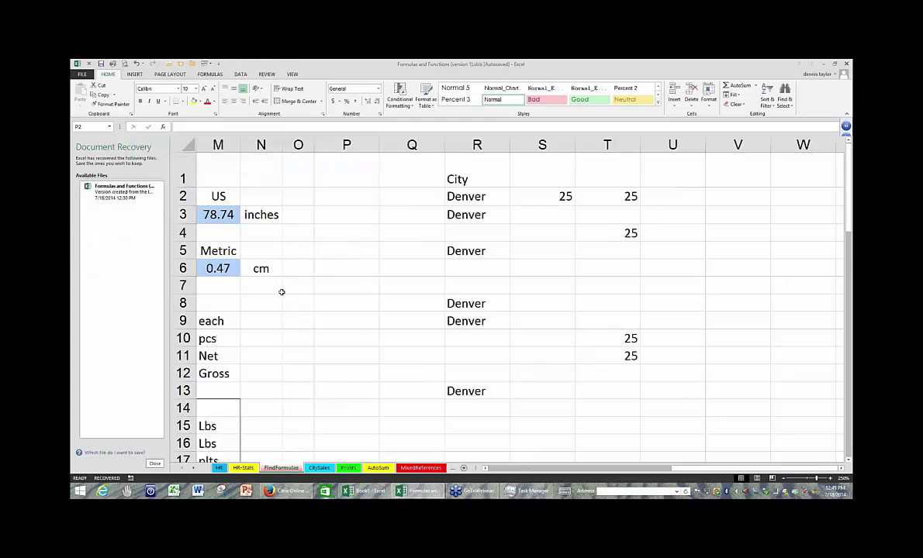
- Find and select cell B42, just above the StorageSlots figures, on the FindFormulas sheet
{"action": "left_click", "coordinate": [329, 281]}
{"action": "left_click_drag", "start_coordinate": [197, 321], "coordinate": [246, 338]}
{"action": "left_click_drag", "start_coordinate": [696, 469], "coordinate": [145, 238]}
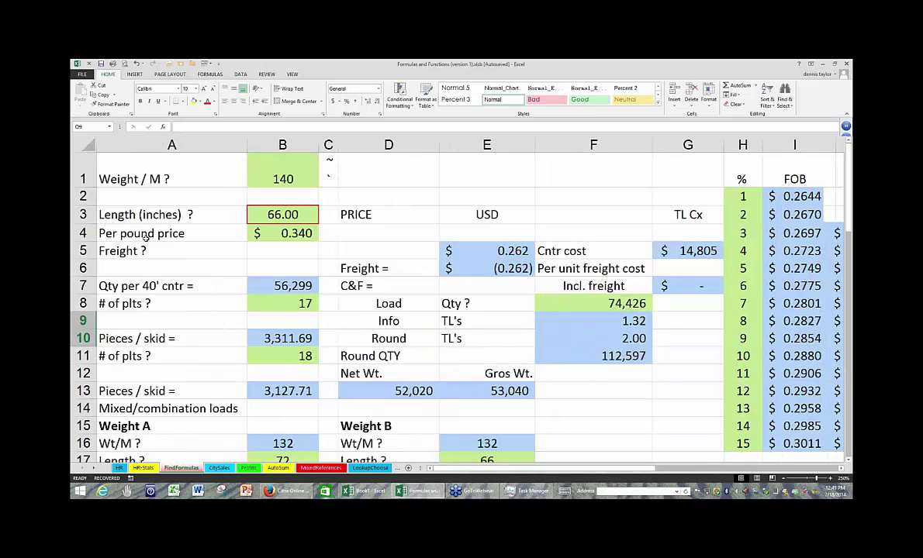
{"action": "left_click", "coordinate": [145, 239]}
{"action": "scroll", "coordinate": [639, 401], "scroll_direction": "down", "scroll_amount": 13}
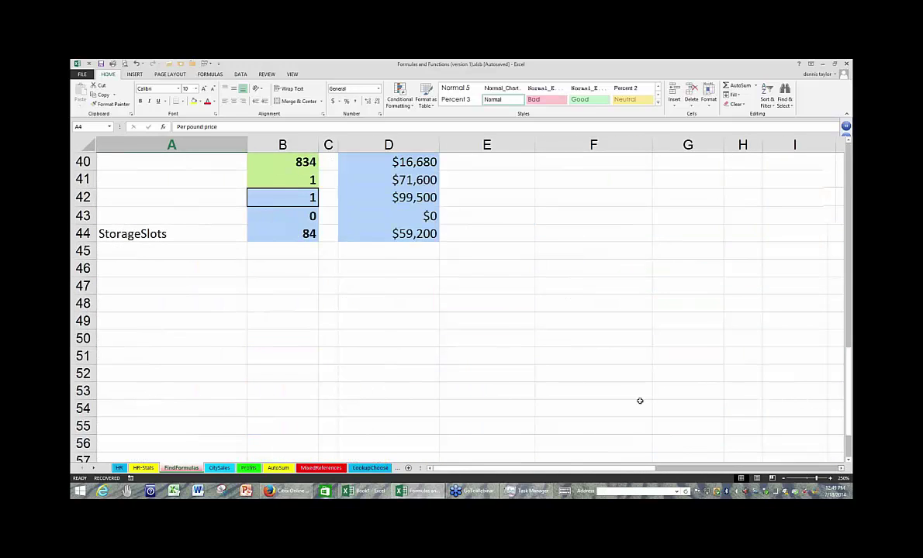
{"action": "scroll", "coordinate": [115, 201], "scroll_direction": "right", "scroll_amount": 1}
{"action": "left_click", "coordinate": [115, 201]}
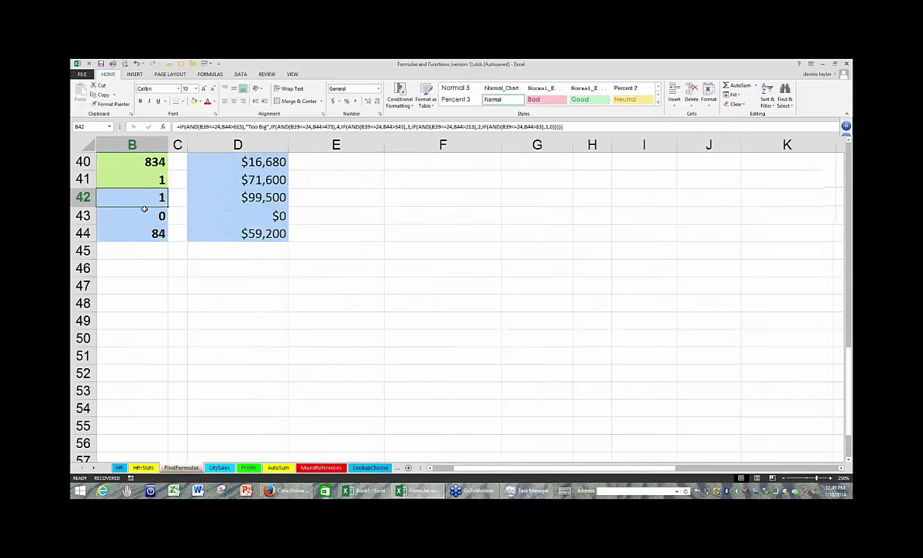
- Display B42's nested IF and AND formula in the cell at a larger size and read it through
{"action": "scroll", "coordinate": [145, 210], "scroll_direction": "up", "scroll_amount": 3}
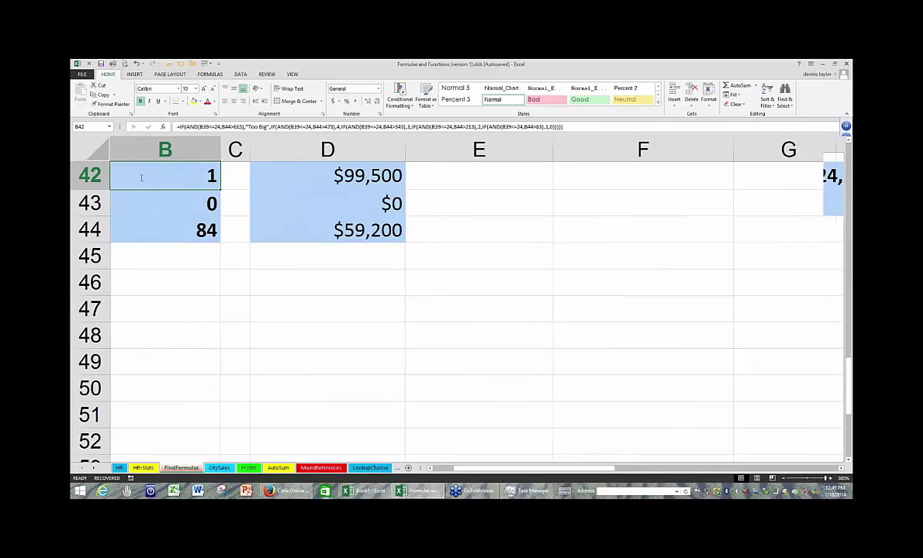
{"action": "double_click", "coordinate": [141, 177]}
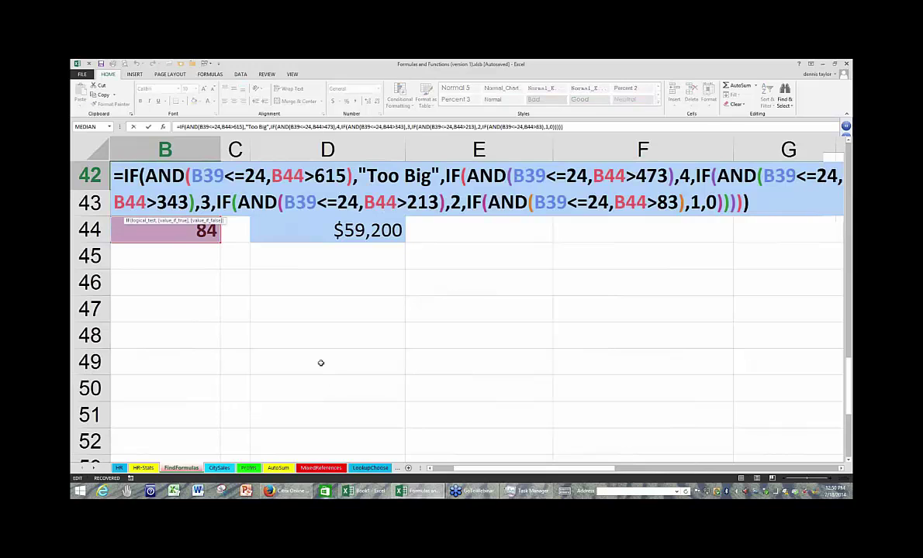
{"action": "key", "text": "Escape"}
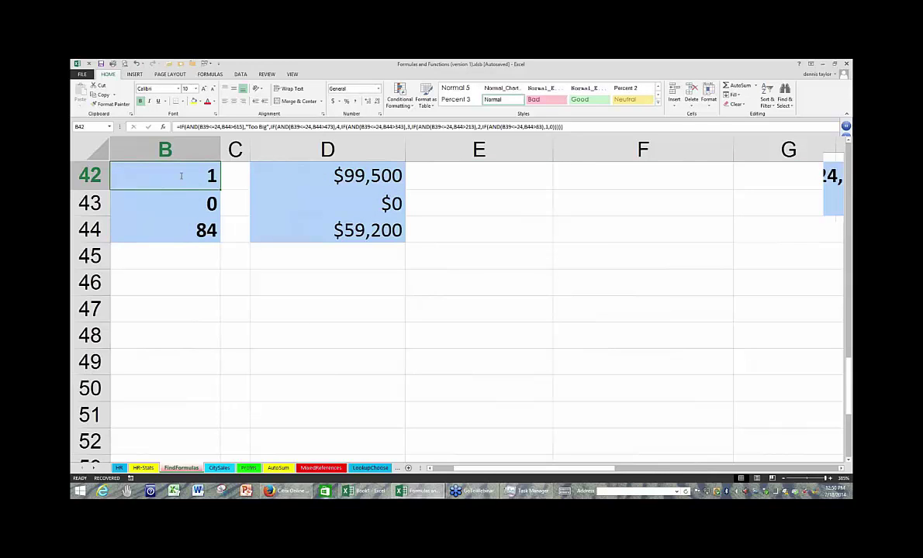
{"action": "key", "text": "F2"}
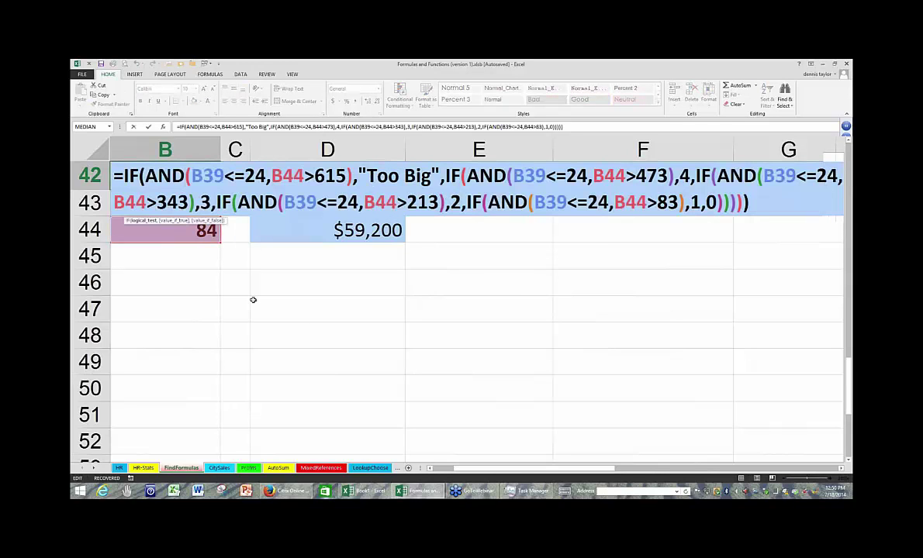
{"action": "left_click", "coordinate": [253, 300]}
- Enter 2014 and Salary on two separate lines within cell B47
{"action": "left_click", "coordinate": [175, 307]}
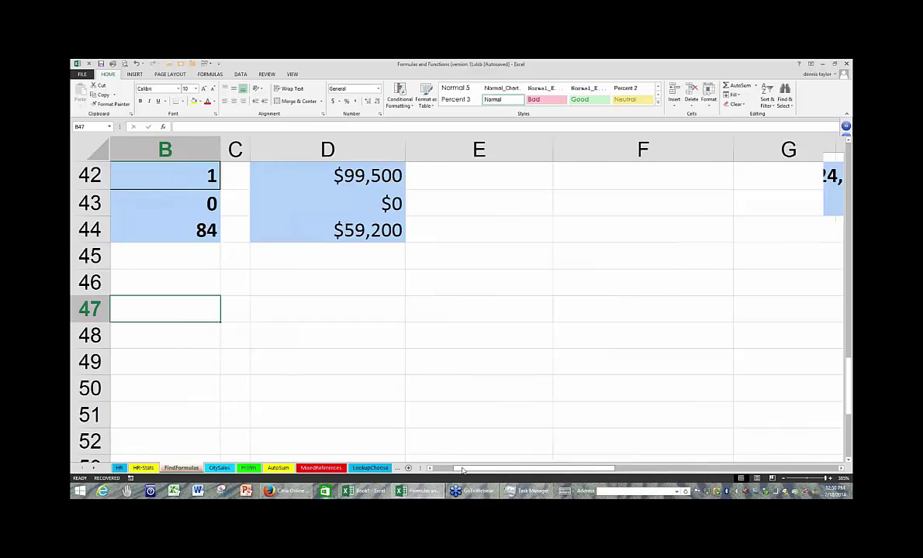
{"action": "type", "text": "201"}
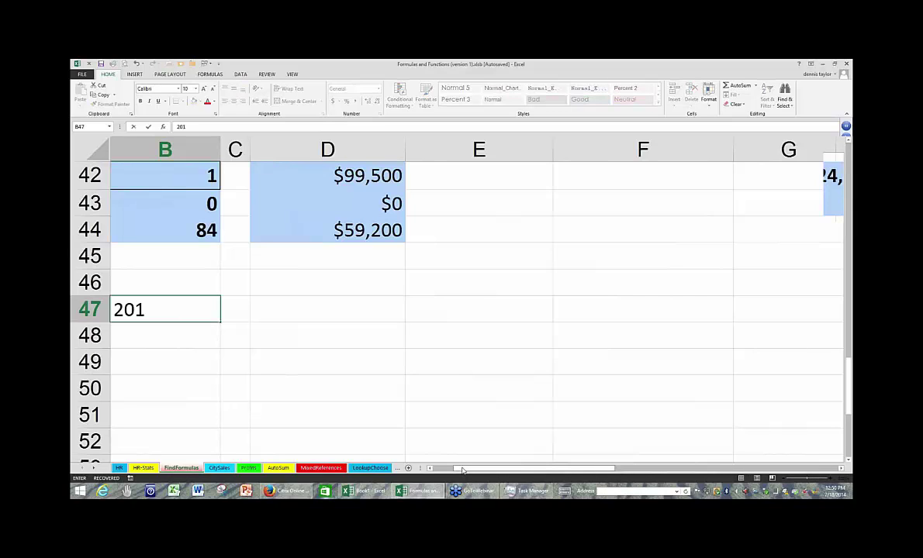
{"action": "type", "text": "4"}
{"action": "key", "text": "Return"}
{"action": "type", "text": "Salary"}
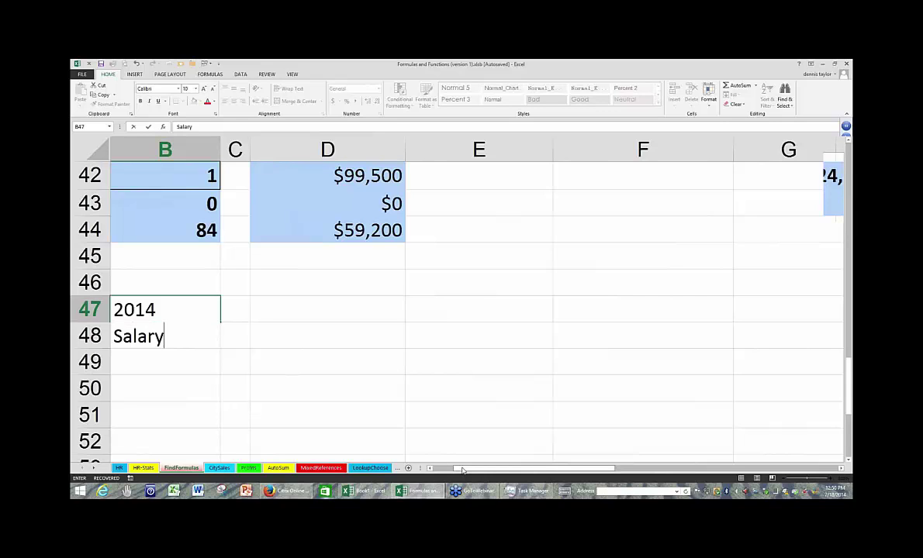
{"action": "key", "text": "Return"}
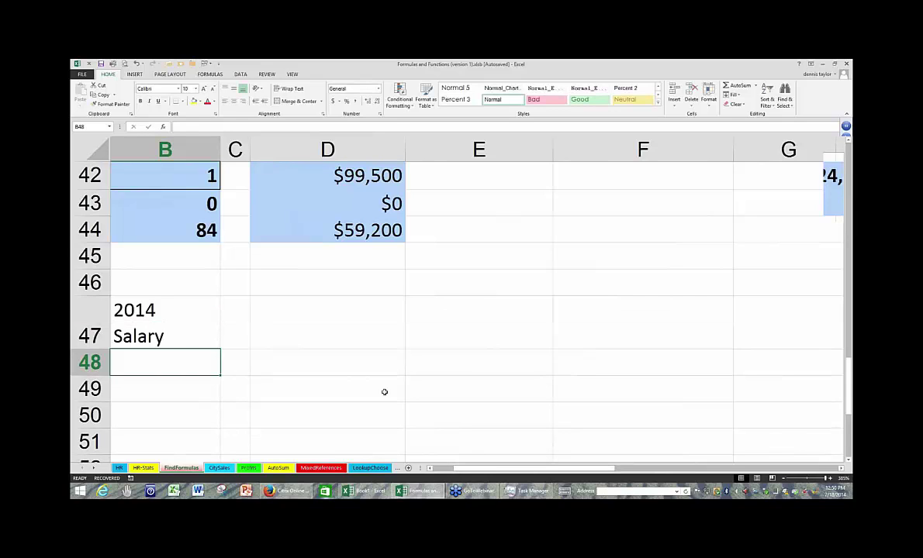
{"action": "left_click", "coordinate": [158, 332]}
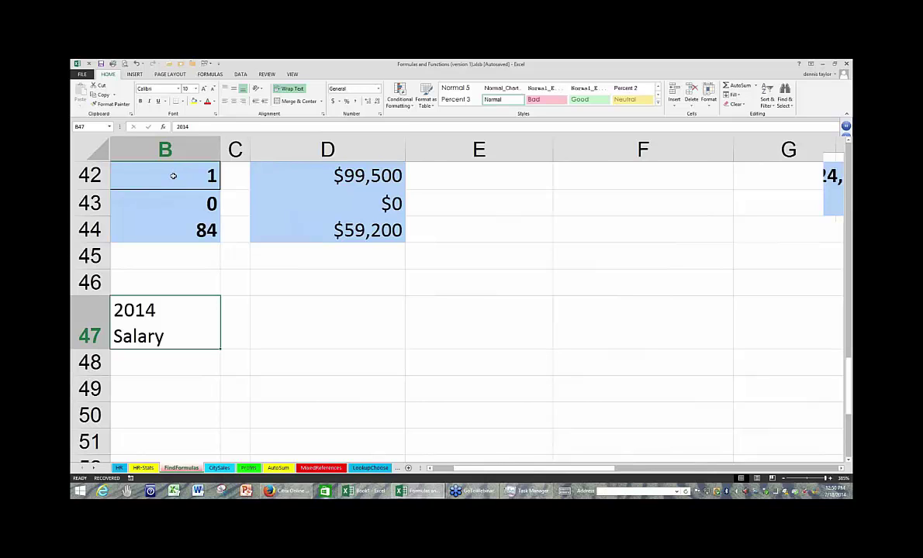
- Break B42's formula into lines so that each of the four nested IF functions starts on its own line
{"action": "scroll", "coordinate": [173, 177], "scroll_direction": "up", "scroll_amount": 1}
{"action": "scroll", "coordinate": [173, 178], "scroll_direction": "down", "scroll_amount": 1}
{"action": "key", "text": "Return"}
{"action": "key", "text": "F2"}
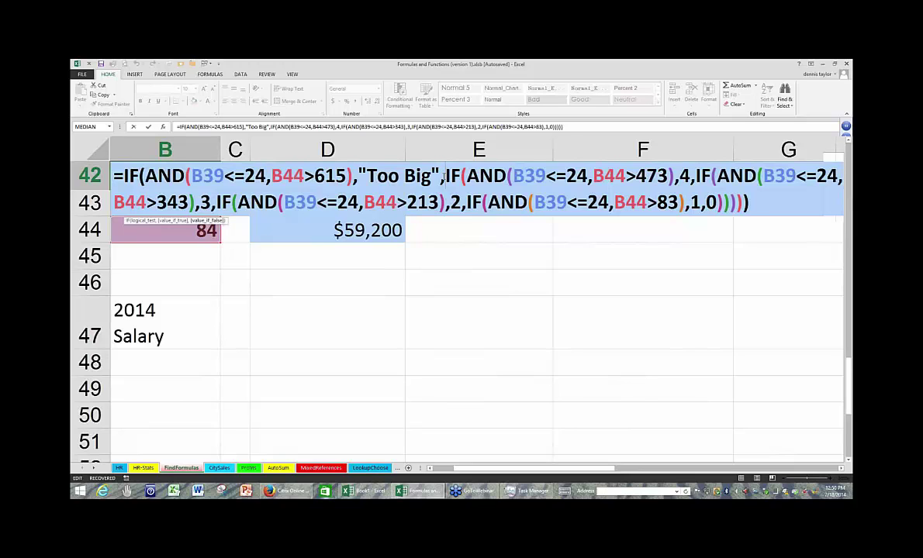
{"action": "left_click", "coordinate": [442, 177]}
{"action": "key", "text": "alt+Return"}
{"action": "left_click", "coordinate": [363, 202]}
{"action": "key", "text": "alt+Return"}
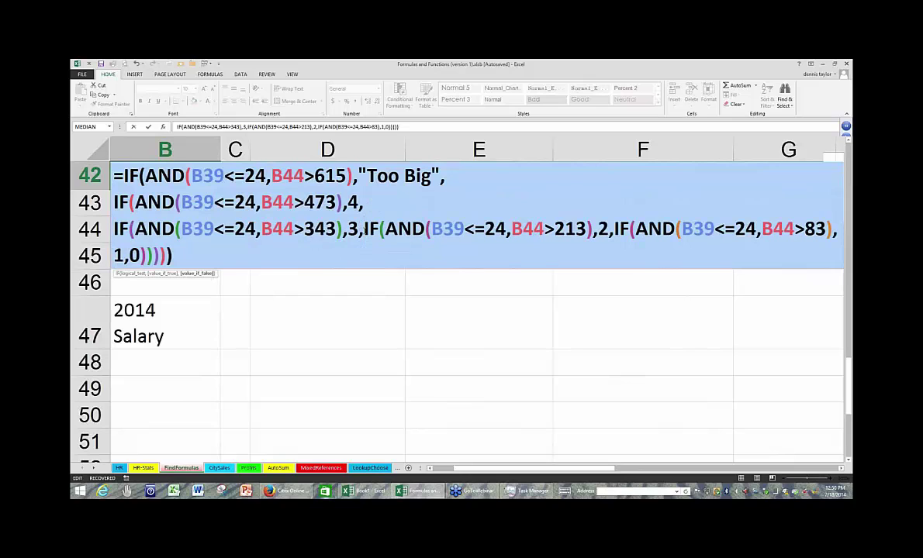
{"action": "left_click", "coordinate": [363, 231]}
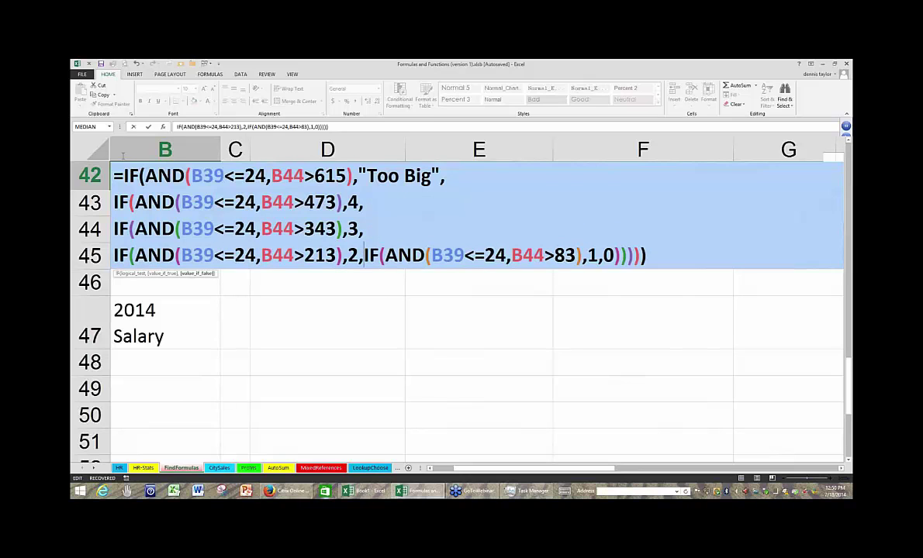
{"action": "key", "text": "alt+Return"}
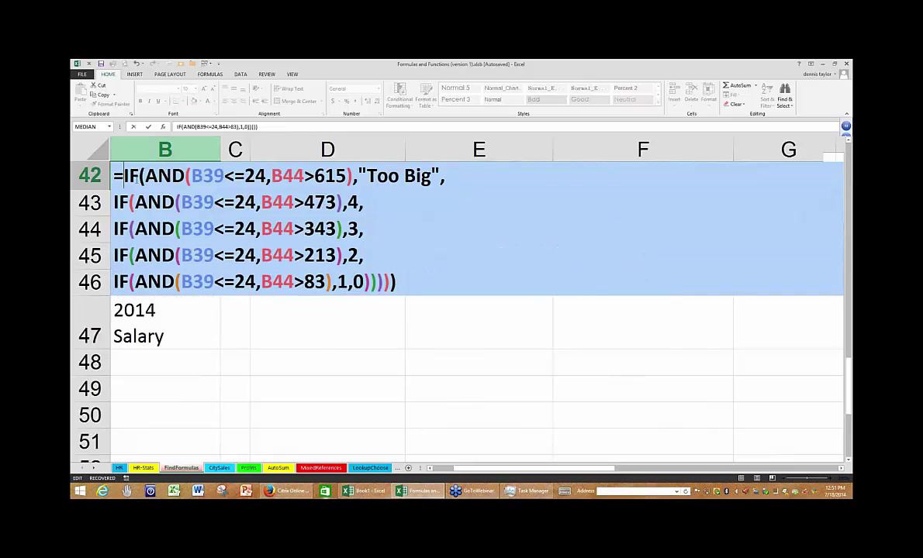
- Move the outer IF in B42 onto a new line after the equals sign and enter the formula
{"action": "left_click", "coordinate": [125, 177]}
{"action": "key", "text": "alt+Return"}
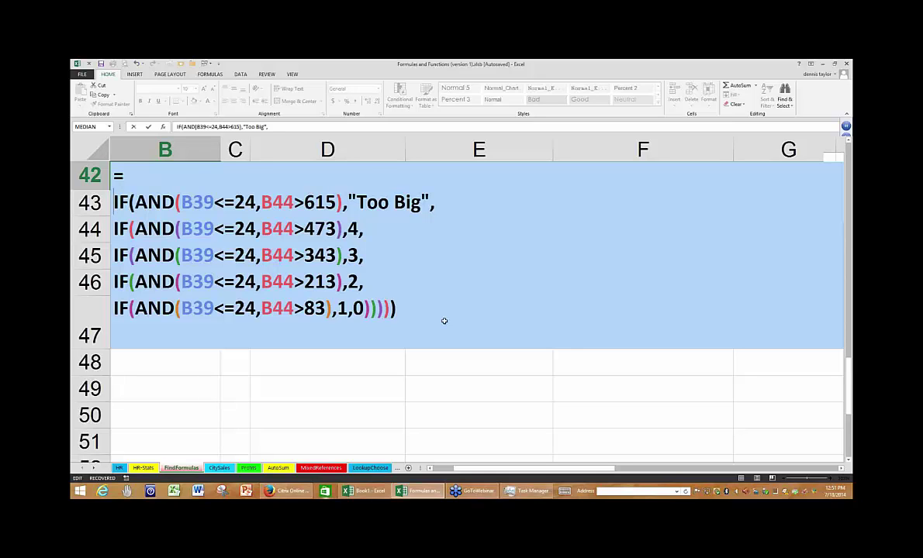
{"action": "key", "text": "Escape"}
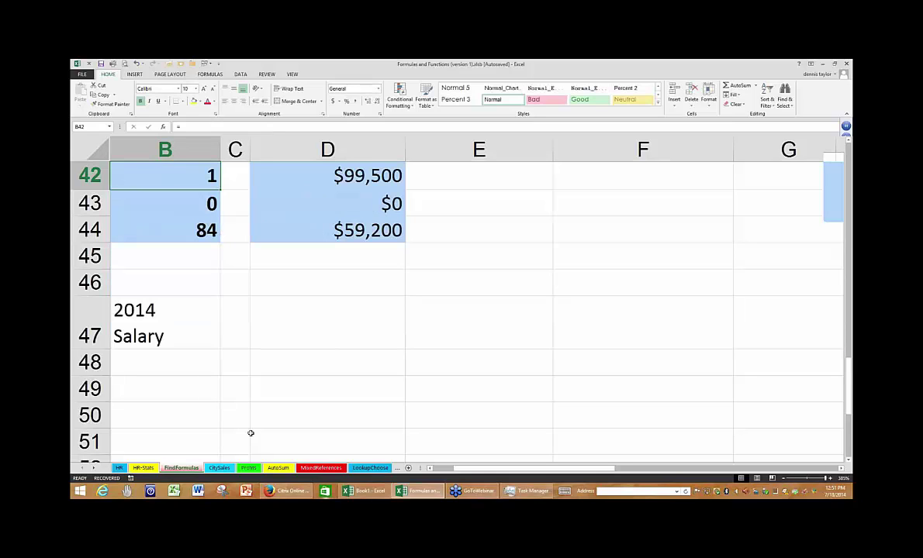
- Glance at the HR sheet, go back to FindFormulas, and review the line layout of B42's formula
{"action": "left_click", "coordinate": [120, 468]}
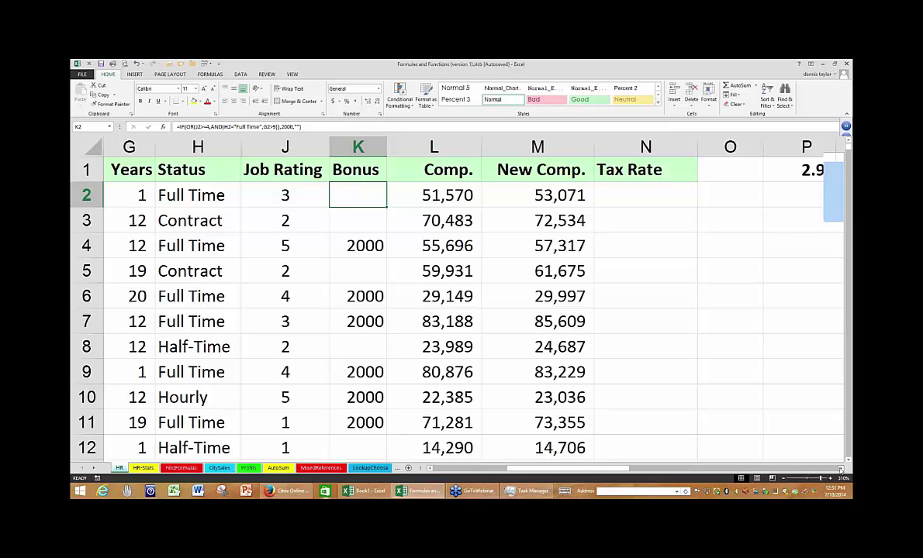
{"action": "left_click", "coordinate": [840, 469]}
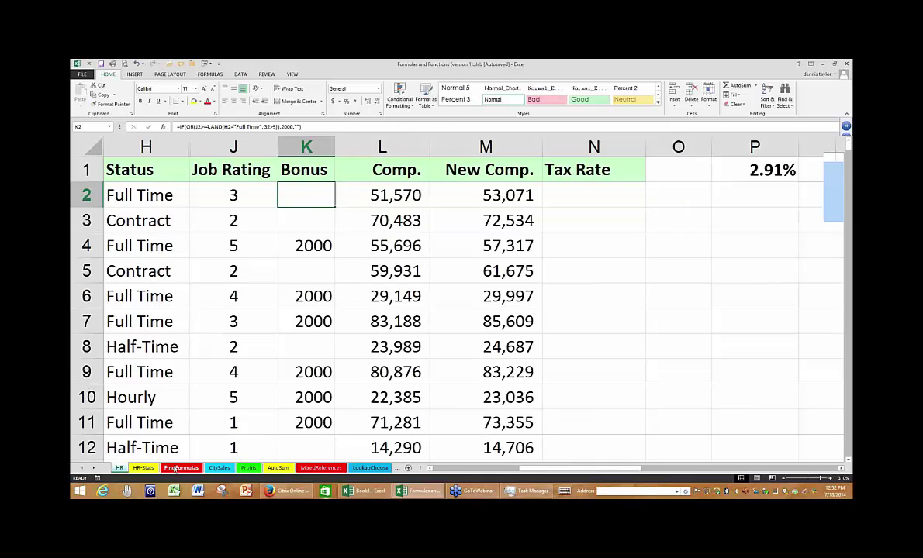
{"action": "left_click", "coordinate": [178, 469]}
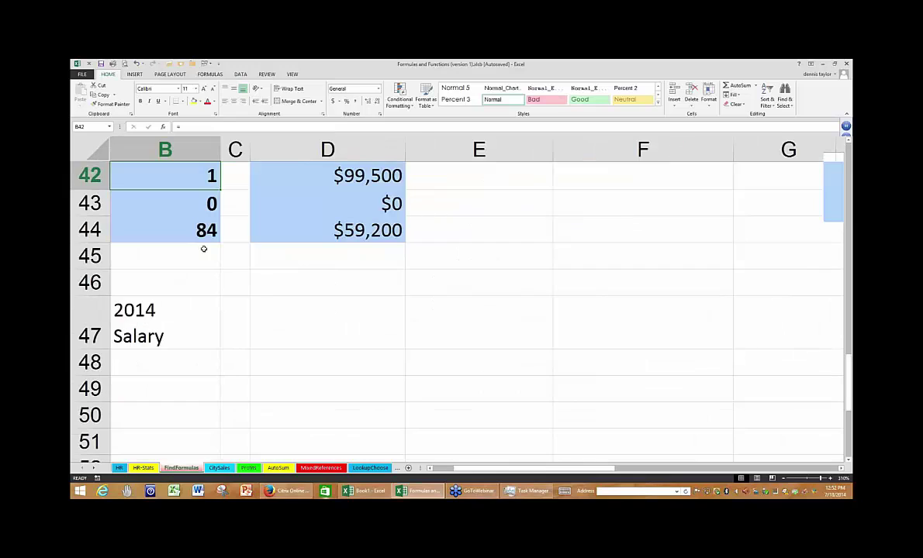
{"action": "double_click", "coordinate": [155, 177]}
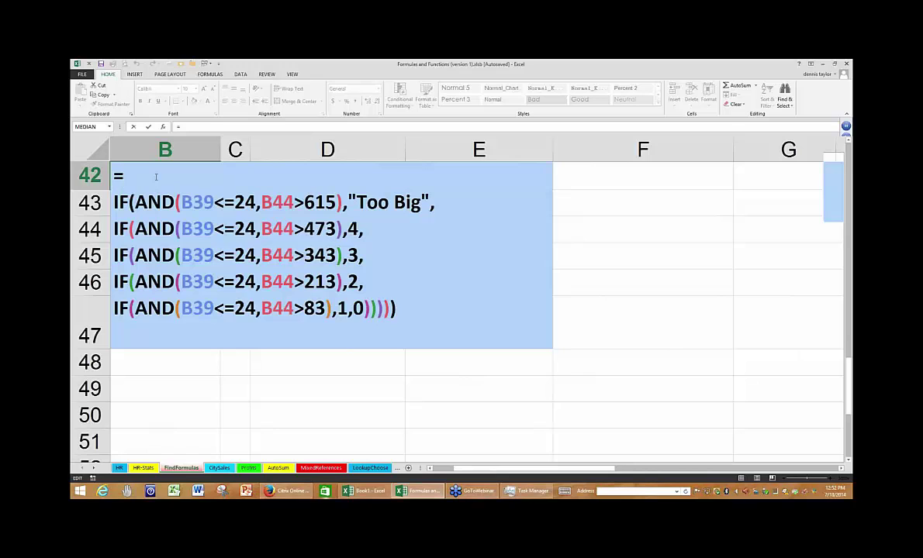
{"action": "key", "text": "Escape"}
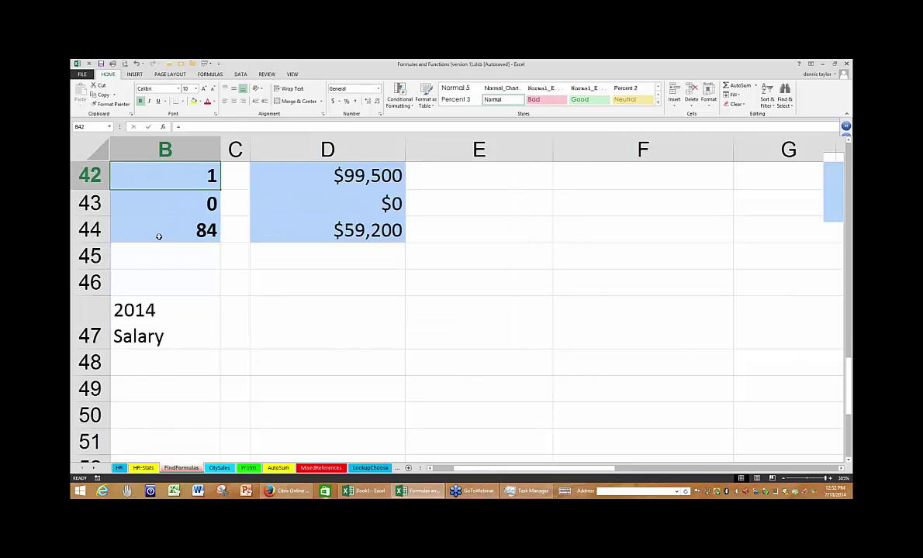
- Return to the HR sheet and select the first empty Tax Rate cell, N2
{"action": "left_click", "coordinate": [119, 468]}
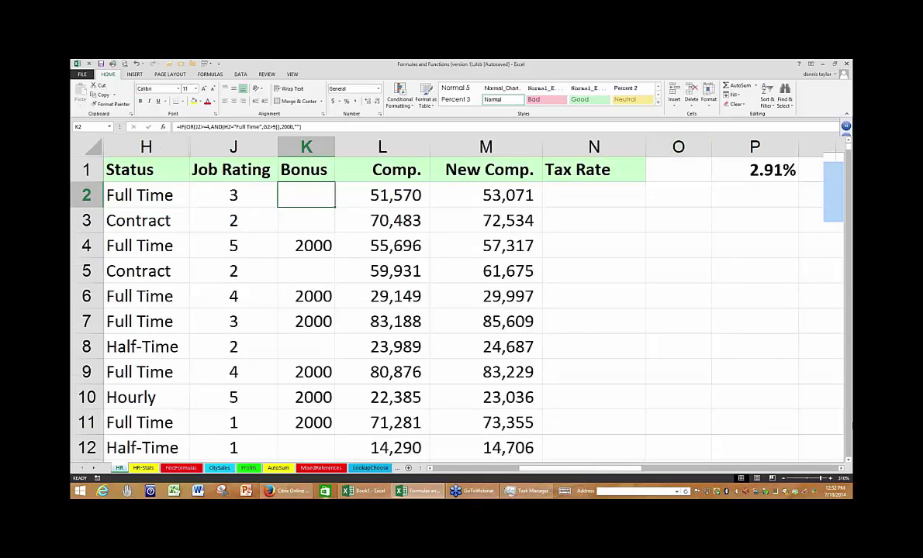
{"action": "left_click", "coordinate": [842, 469]}
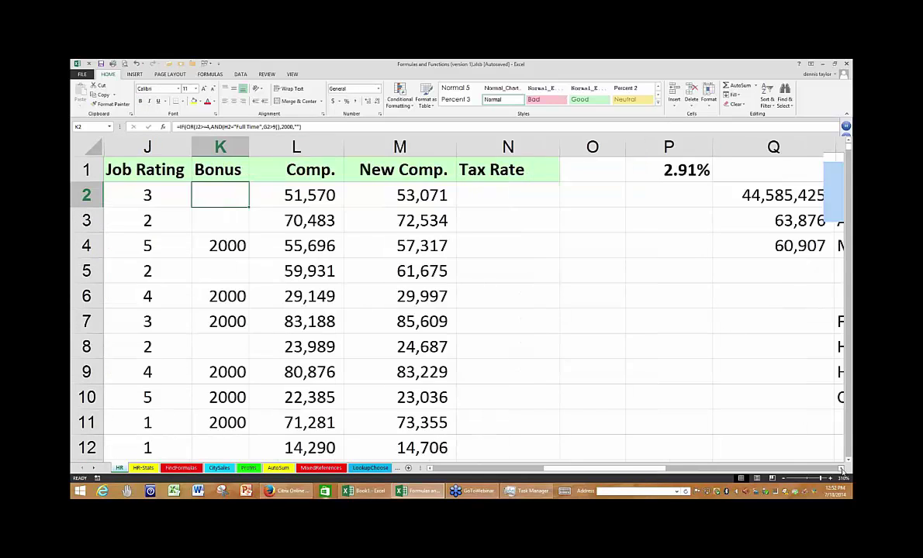
{"action": "left_click", "coordinate": [842, 469]}
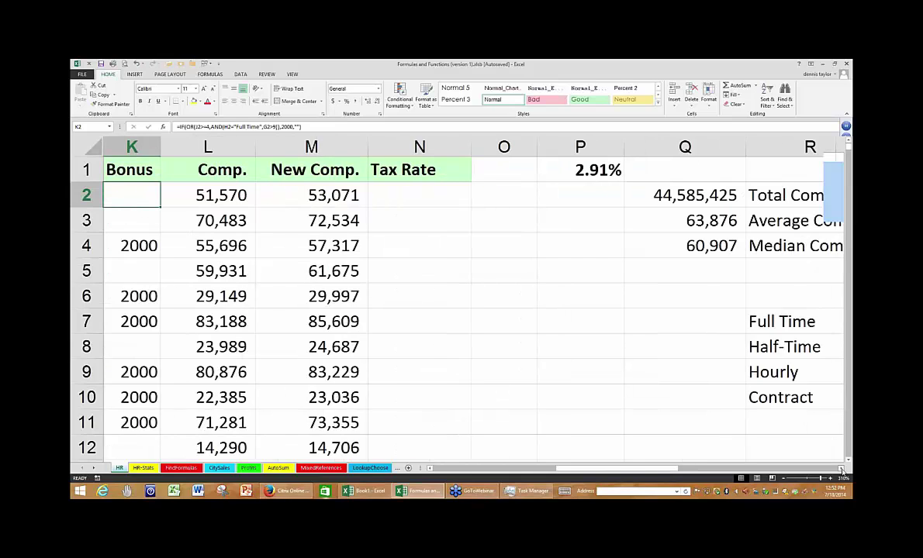
{"action": "left_click", "coordinate": [842, 469]}
{"action": "left_click", "coordinate": [842, 469]}
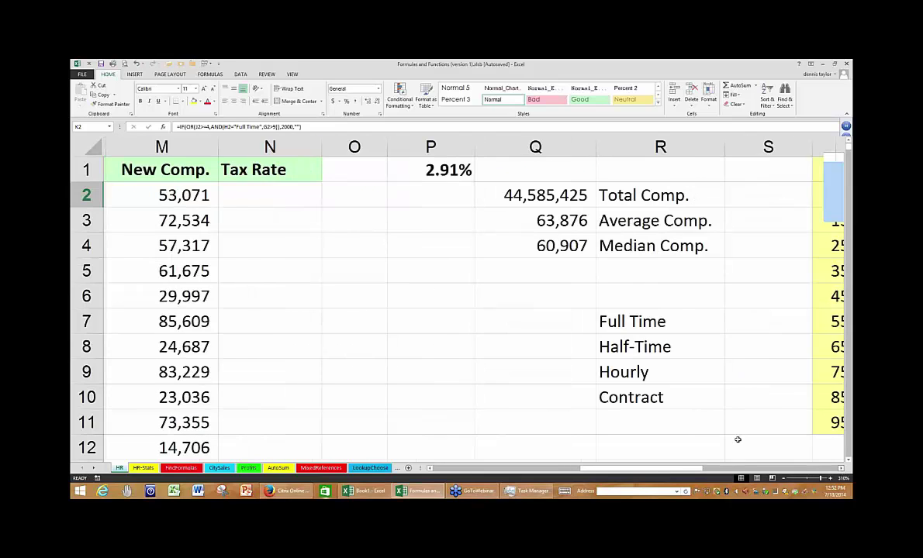
{"action": "left_click", "coordinate": [266, 195]}
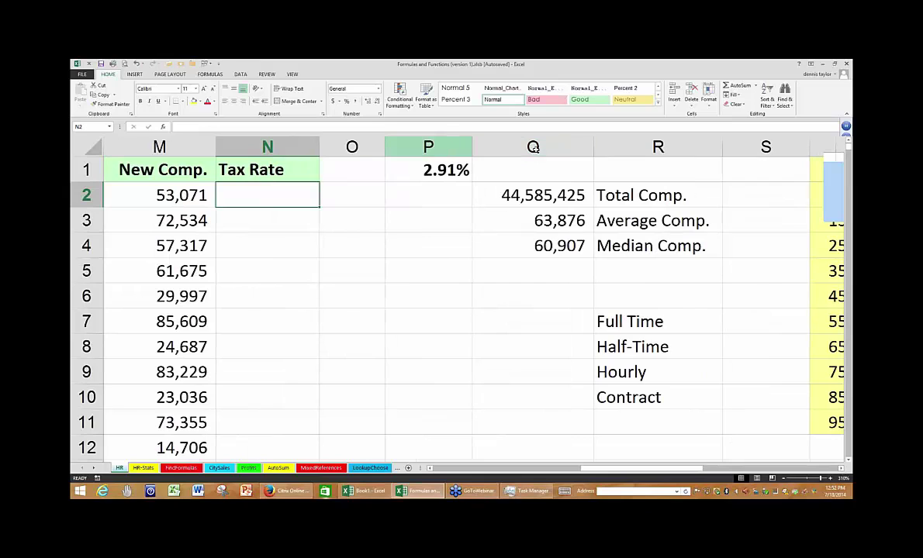
- Hide columns P through R on the HR sheet and deselect them
{"action": "left_click_drag", "start_coordinate": [428, 146], "coordinate": [617, 143]}
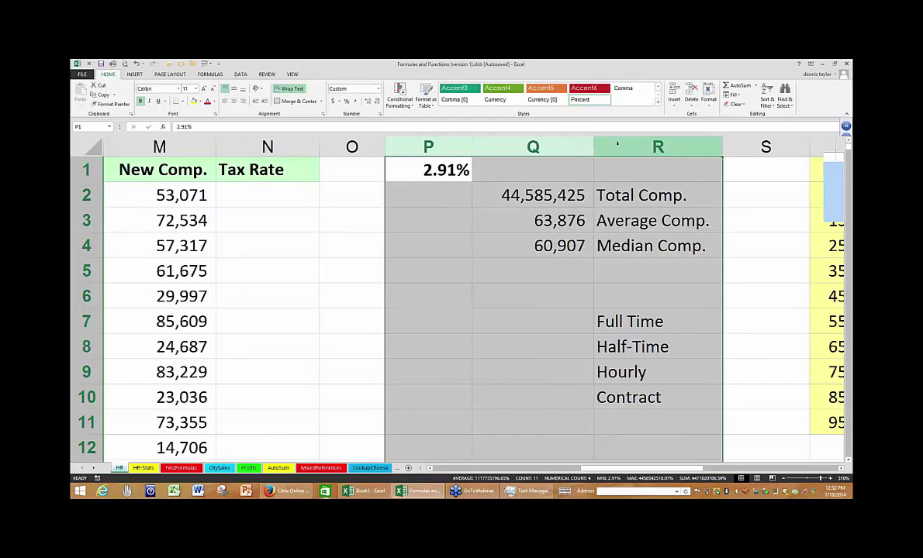
{"action": "right_click", "coordinate": [615, 193]}
{"action": "left_click", "coordinate": [633, 248]}
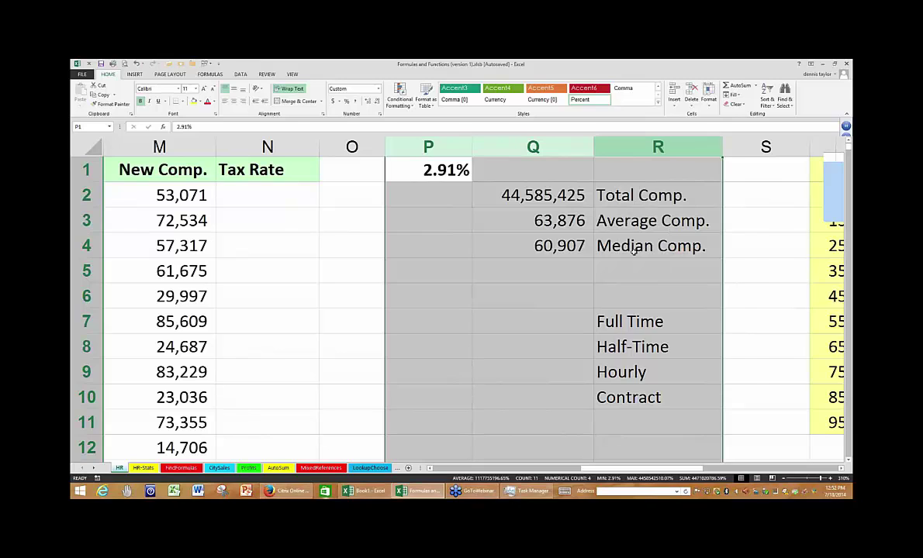
{"action": "left_click", "coordinate": [708, 347]}
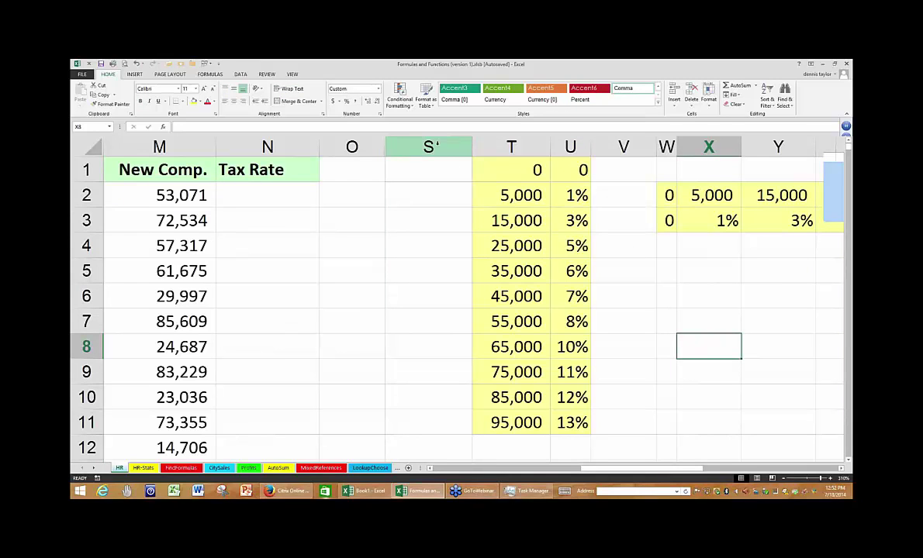
- Delete the empty column S before the vertical lookup table on the HR sheet and deselect
{"action": "left_click", "coordinate": [432, 146]}
{"action": "right_click", "coordinate": [436, 146]}
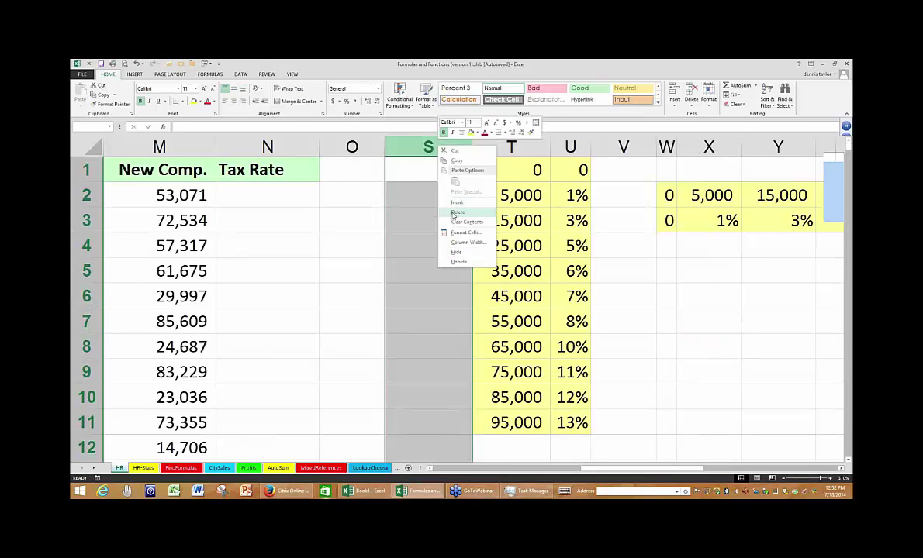
{"action": "key", "text": "Return"}
{"action": "left_click", "coordinate": [676, 310]}
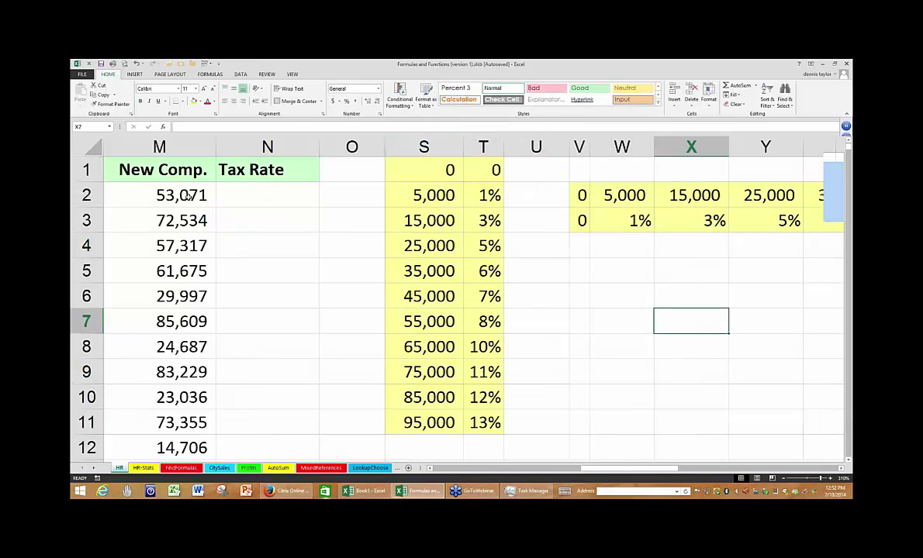
- Examine the empty Tax Rate cell N2 alongside the rates in T1:T11 and the whole vertical lookup table S1:T11
{"action": "left_click", "coordinate": [251, 197]}
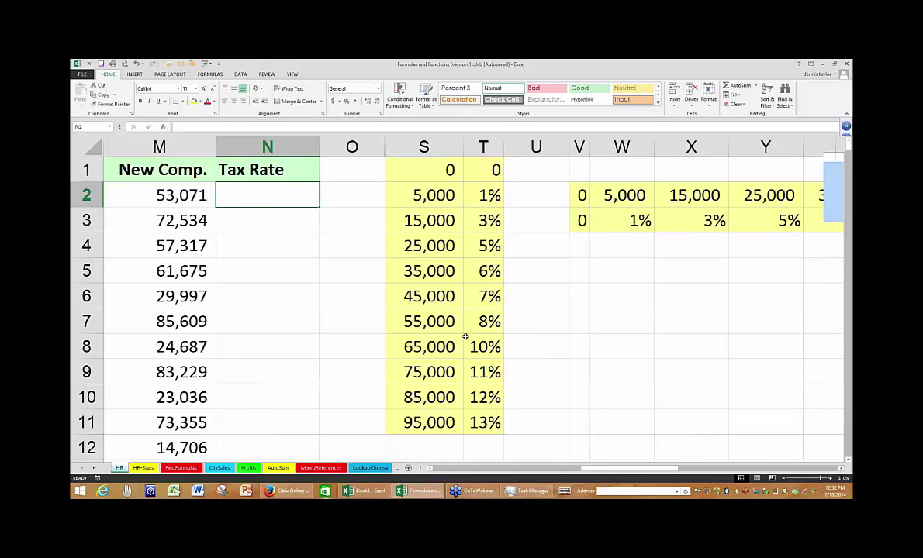
{"action": "left_click", "coordinate": [480, 172]}
{"action": "left_click_drag", "start_coordinate": [486, 270], "coordinate": [489, 418]}
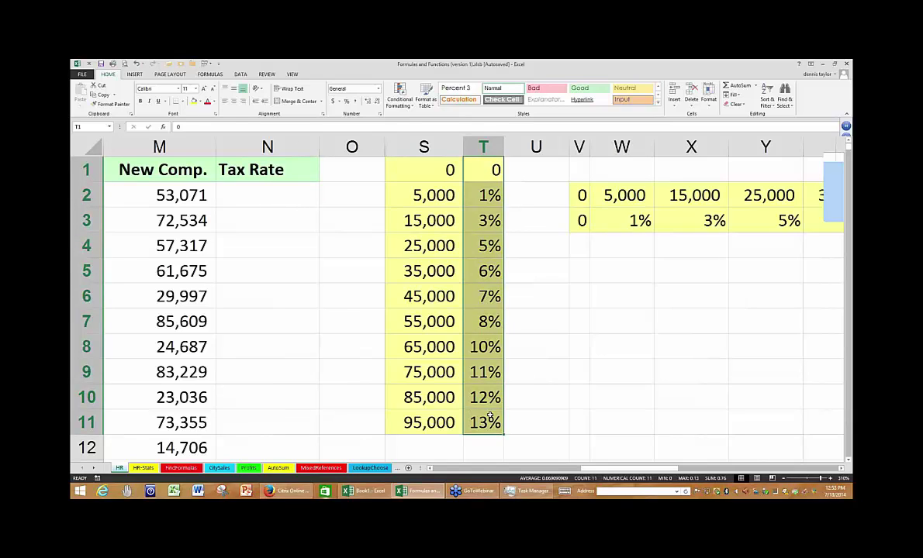
{"action": "left_click", "coordinate": [255, 196]}
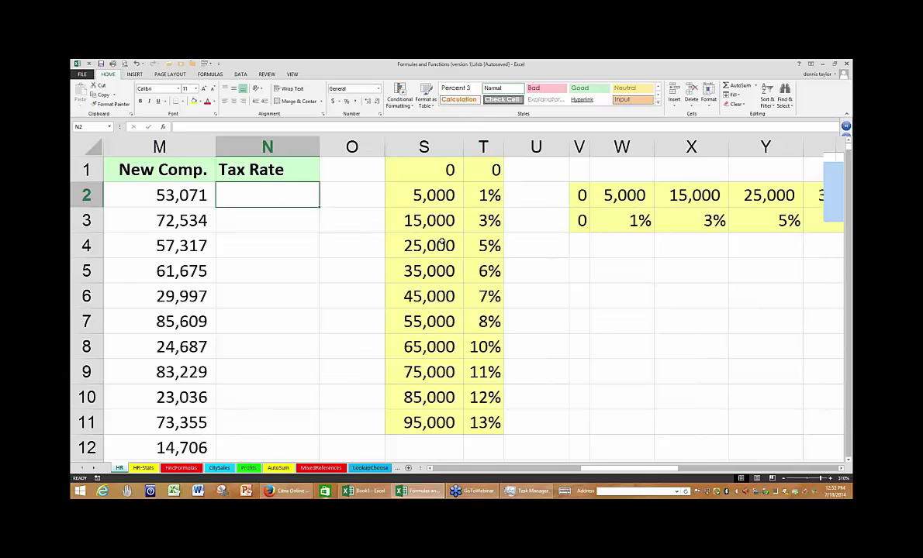
{"action": "left_click", "coordinate": [652, 315]}
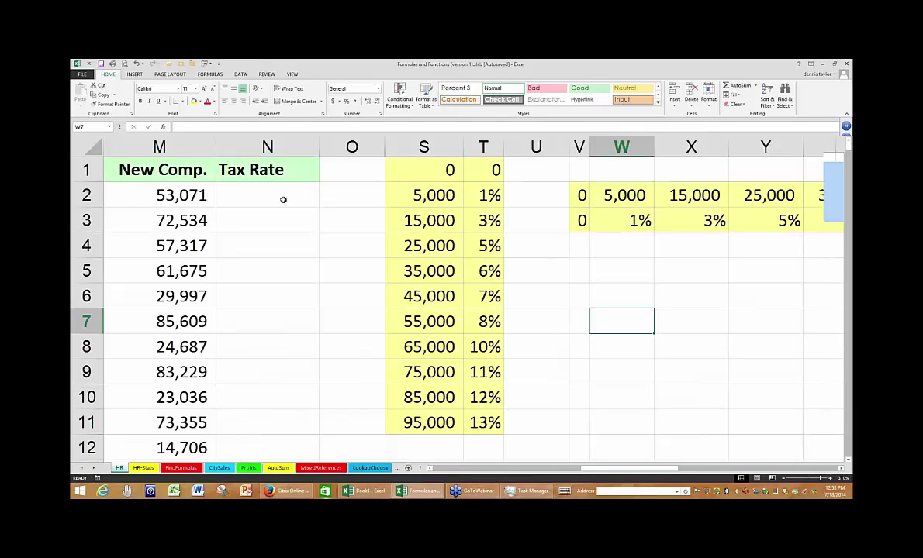
{"action": "left_click", "coordinate": [295, 196]}
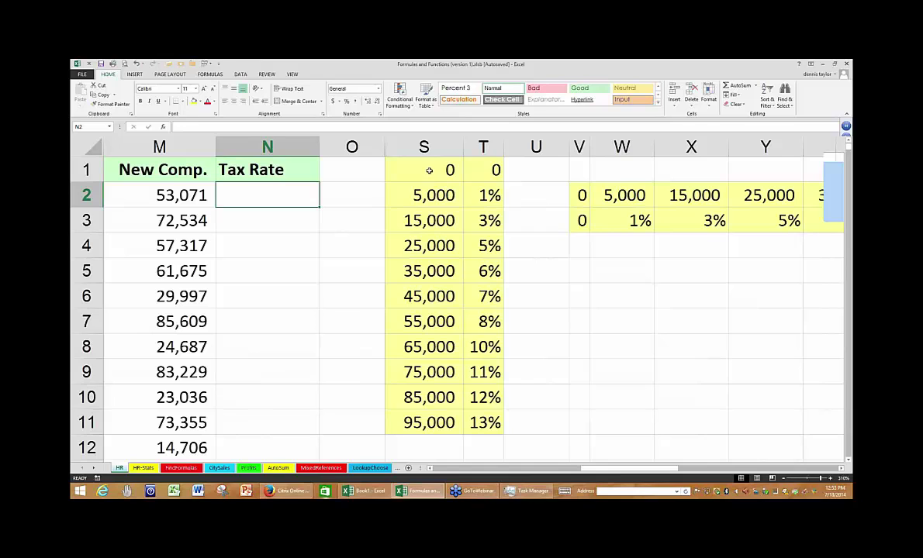
{"action": "left_click_drag", "start_coordinate": [457, 176], "coordinate": [485, 423]}
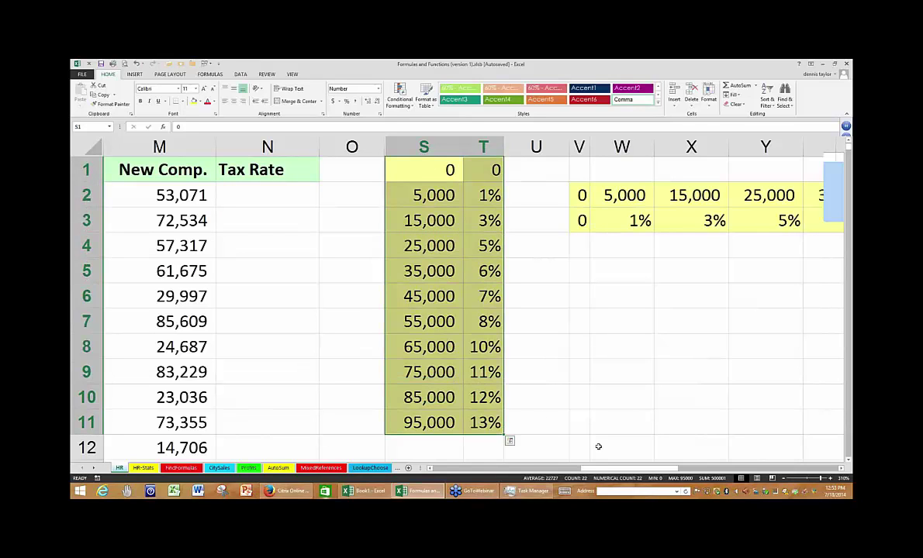
{"action": "left_click", "coordinate": [542, 399]}
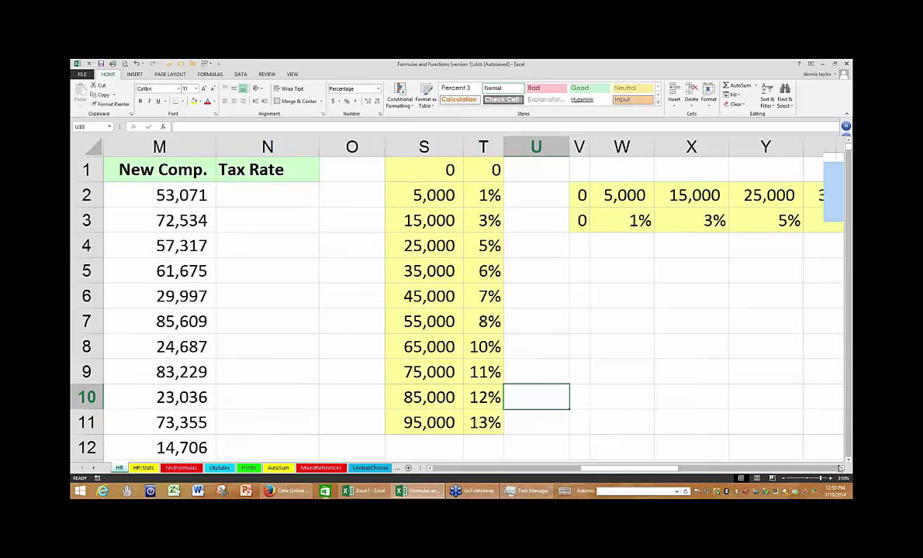
- Examine the full horizontal lookup table in V2:AF3 beside the vertical table at 220% zoom
{"action": "left_click", "coordinate": [840, 469]}
{"action": "left_click", "coordinate": [839, 468]}
{"action": "left_click", "coordinate": [839, 469]}
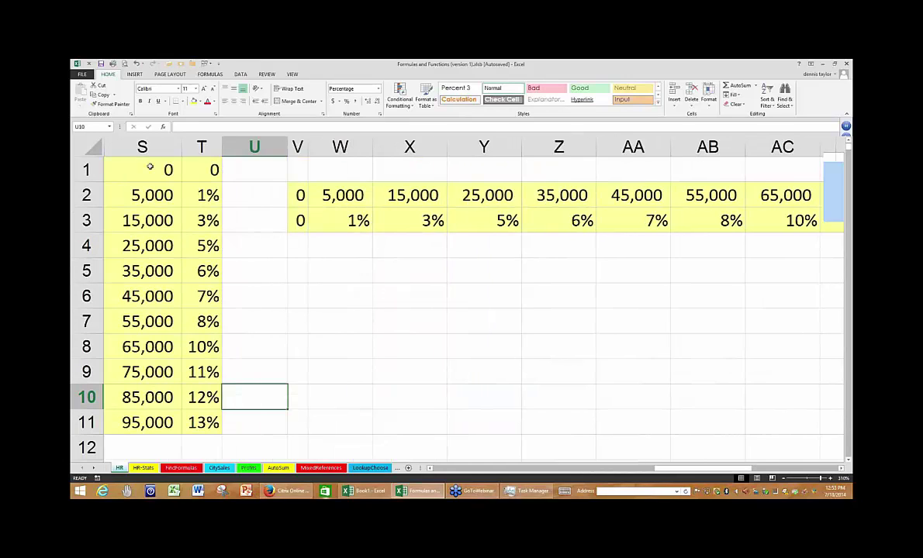
{"action": "left_click", "coordinate": [150, 169]}
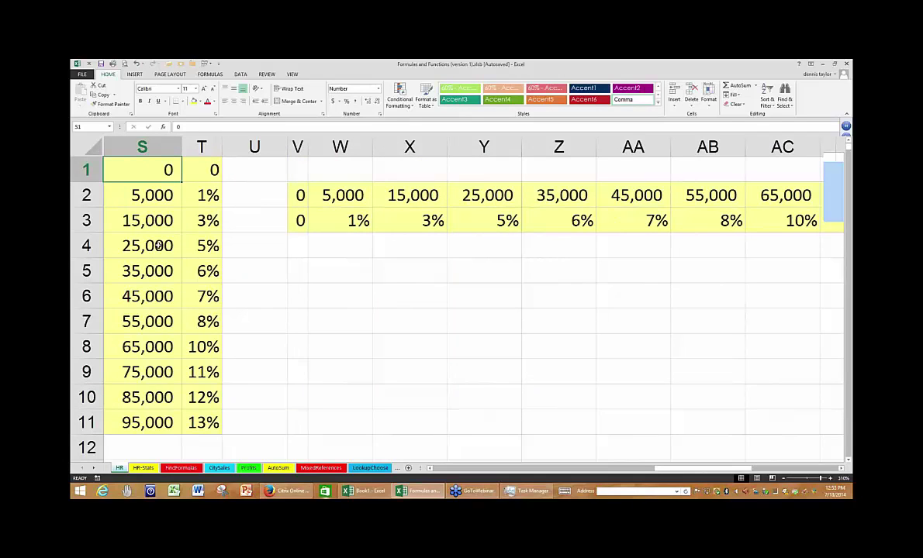
{"action": "scroll", "coordinate": [158, 245], "scroll_direction": "down", "scroll_amount": 4}
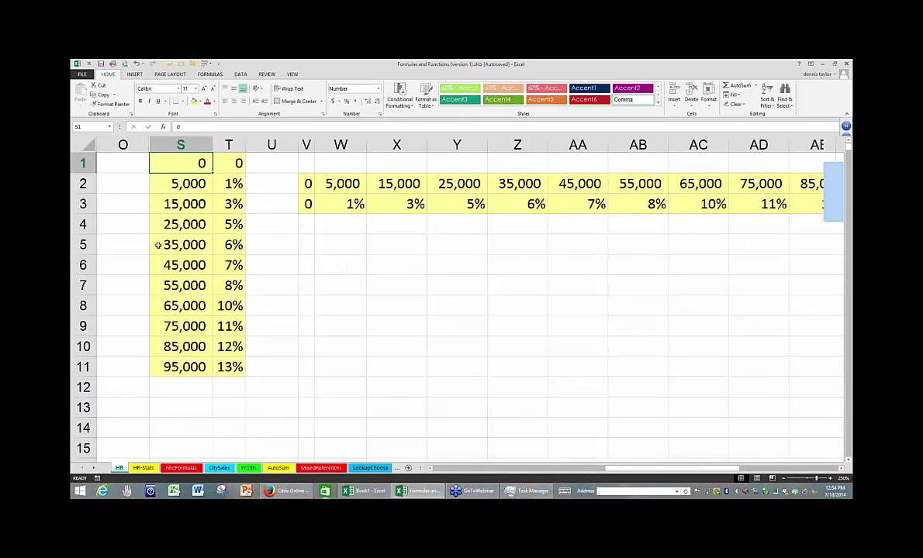
{"action": "scroll", "coordinate": [158, 245], "scroll_direction": "down", "scroll_amount": 2}
{"action": "left_click", "coordinate": [409, 339]}
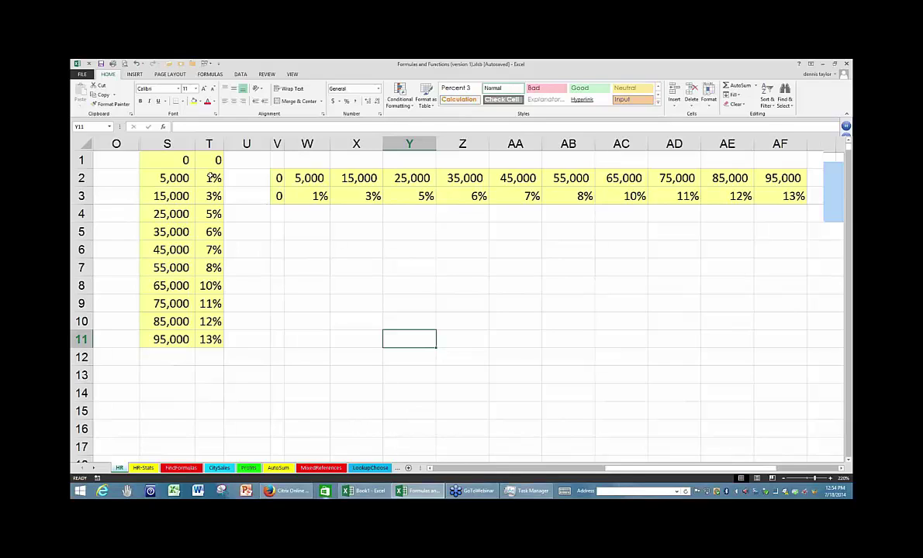
- Highlight the vertical lookup table S1:T11, inspect its first value, and bring the Tax Rate column back into view
{"action": "left_click_drag", "start_coordinate": [183, 162], "coordinate": [211, 340]}
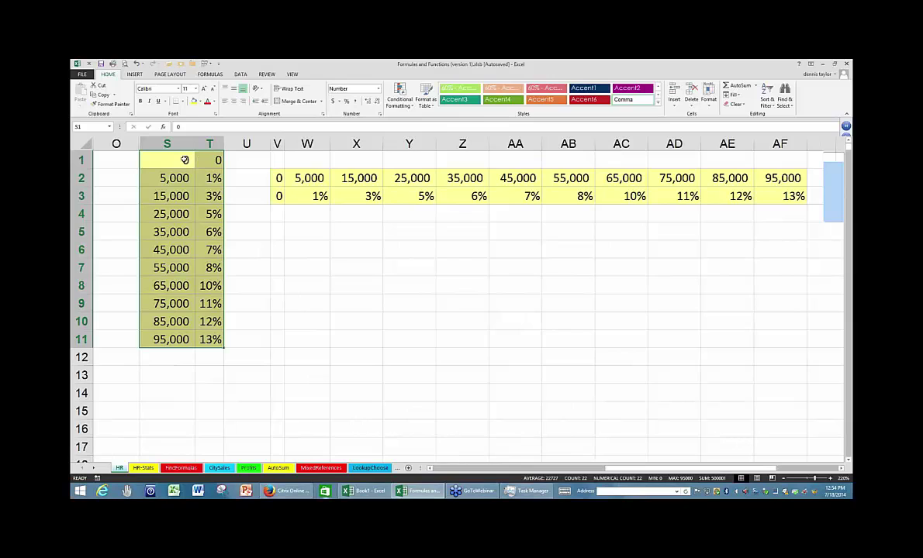
{"action": "left_click_drag", "start_coordinate": [185, 159], "coordinate": [211, 339]}
{"action": "left_click", "coordinate": [174, 156]}
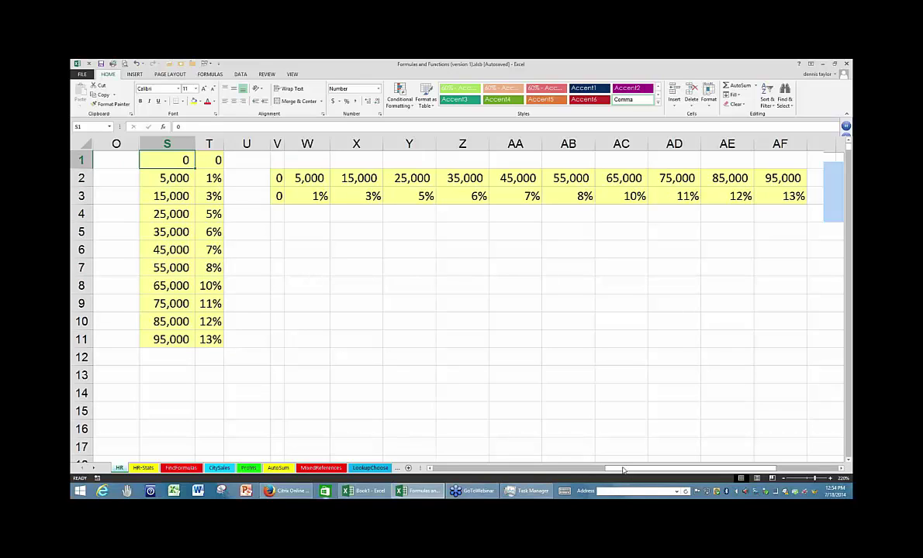
{"action": "left_click_drag", "start_coordinate": [623, 470], "coordinate": [589, 470]}
{"action": "left_click", "coordinate": [615, 338]}
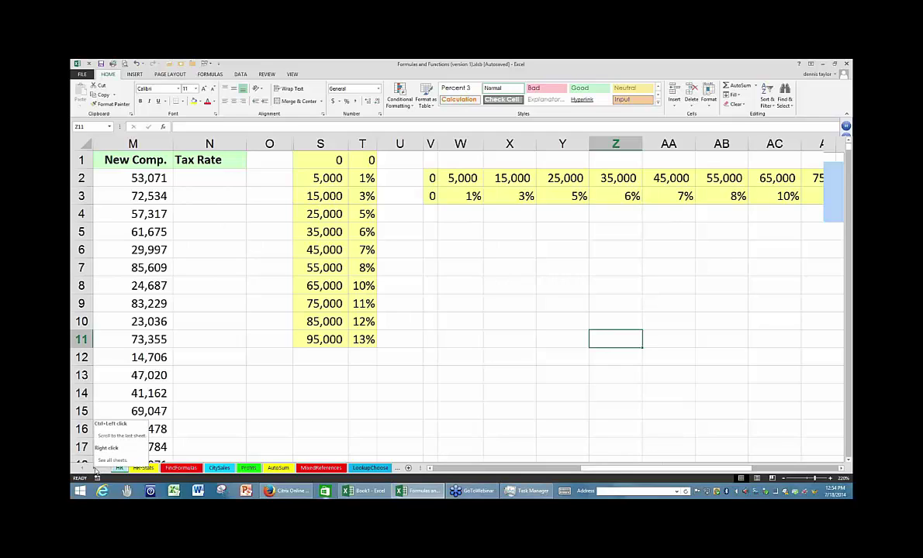
- Open the MatchNames sheet and compare the list in columns A to D with the one in columns F to H
{"action": "left_click", "coordinate": [94, 470]}
{"action": "left_click", "coordinate": [94, 470]}
{"action": "left_click", "coordinate": [93, 470]}
{"action": "left_click", "coordinate": [93, 470]}
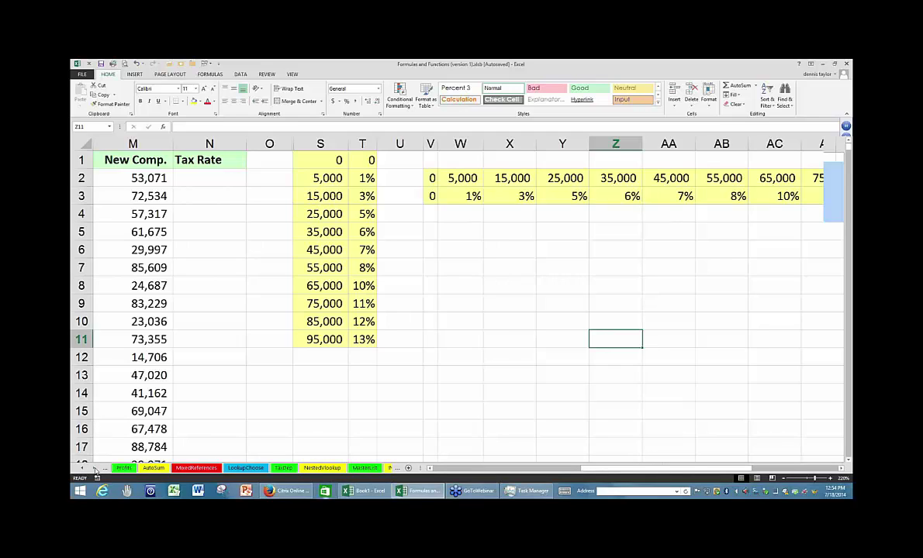
{"action": "left_click", "coordinate": [94, 470]}
{"action": "left_click", "coordinate": [94, 470]}
{"action": "left_click", "coordinate": [94, 469]}
{"action": "left_click", "coordinate": [94, 470]}
{"action": "left_click", "coordinate": [94, 470]}
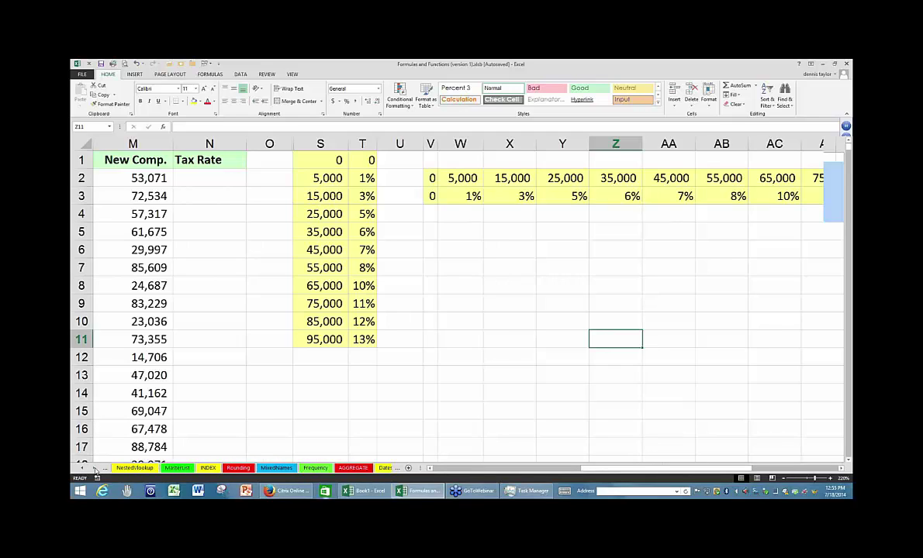
{"action": "left_click", "coordinate": [94, 470]}
{"action": "left_click", "coordinate": [94, 470]}
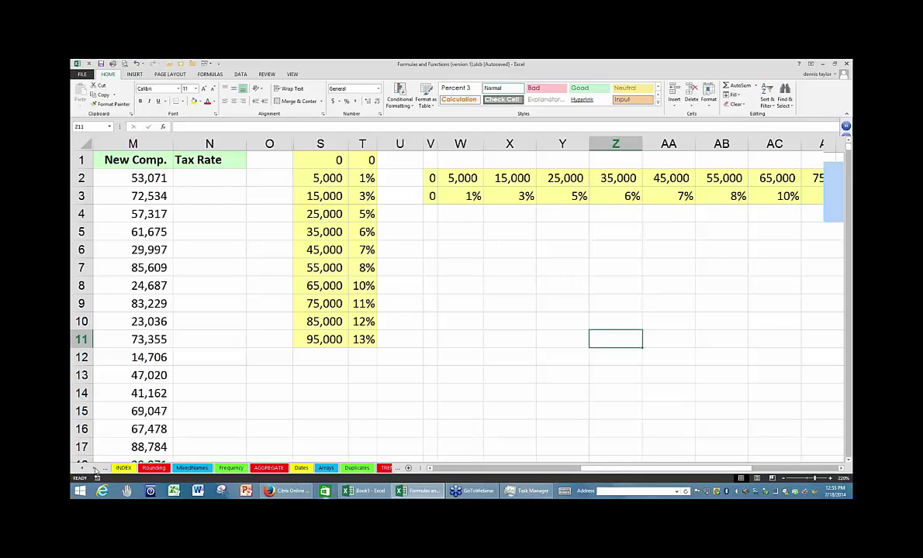
{"action": "left_click", "coordinate": [93, 470]}
{"action": "left_click", "coordinate": [94, 470]}
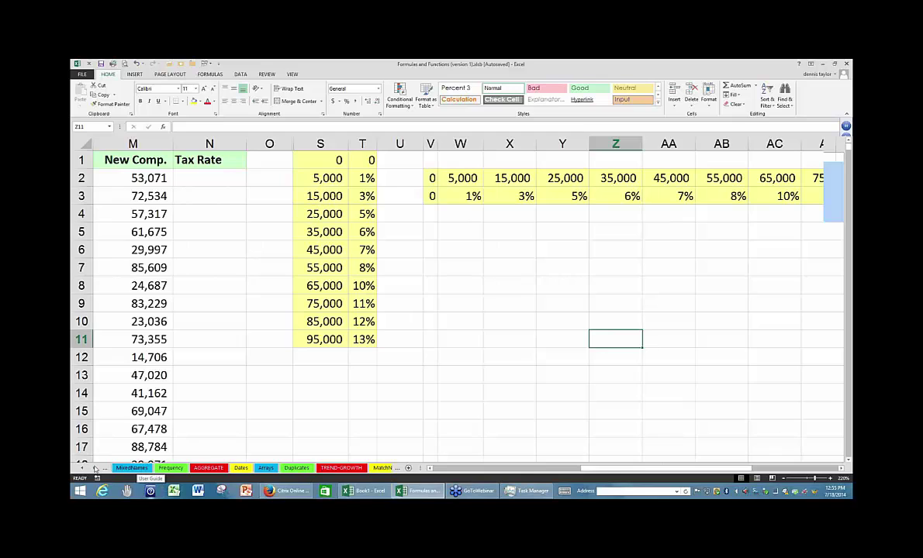
{"action": "left_click", "coordinate": [93, 470]}
{"action": "left_click", "coordinate": [94, 470]}
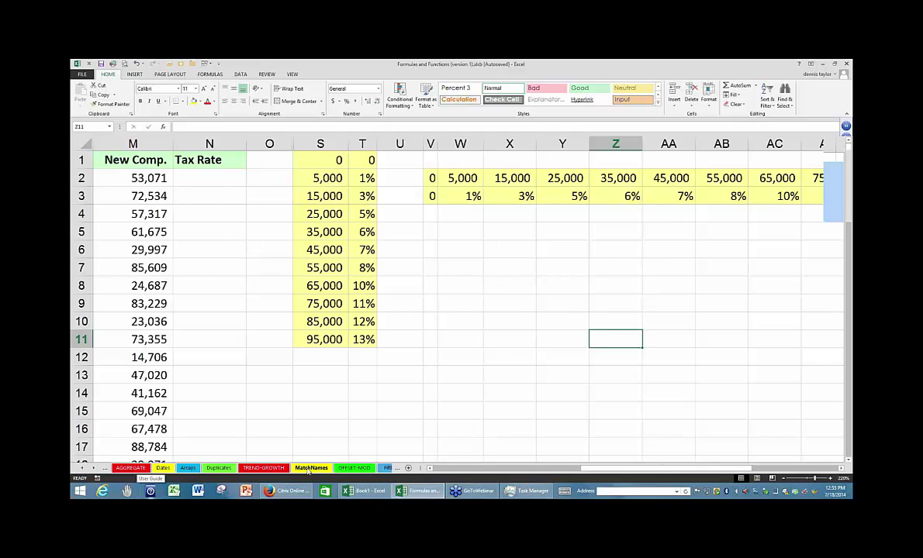
{"action": "left_click", "coordinate": [308, 470]}
{"action": "left_click_drag", "start_coordinate": [127, 145], "coordinate": [300, 145]}
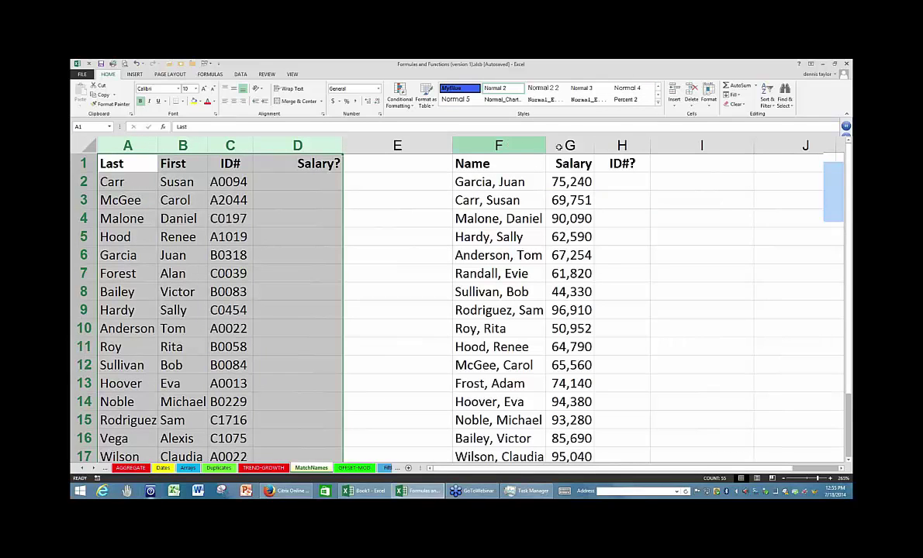
{"action": "left_click_drag", "start_coordinate": [499, 146], "coordinate": [637, 339]}
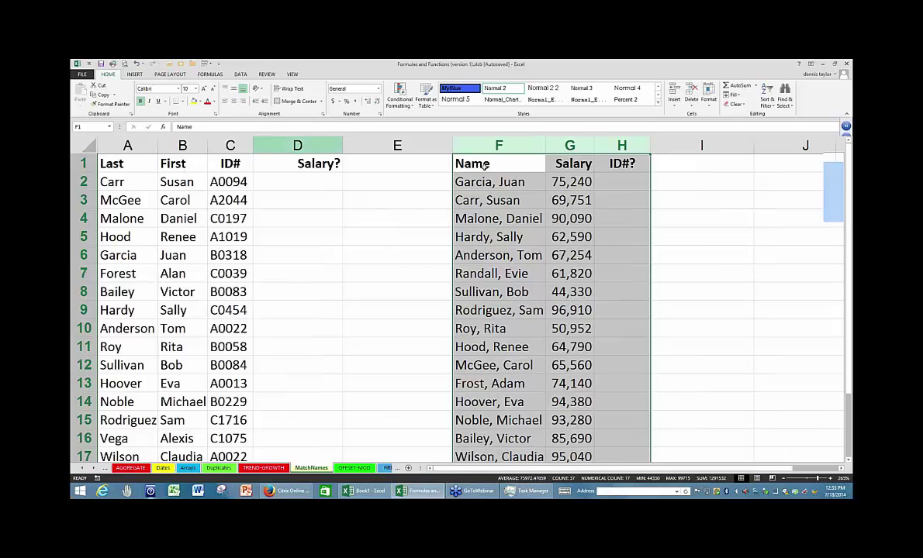
{"action": "left_click", "coordinate": [508, 237]}
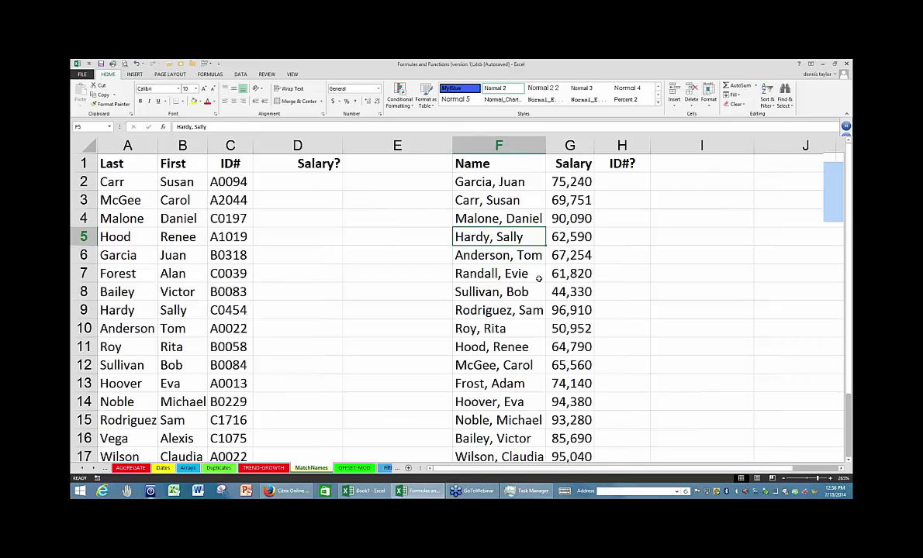
- Return from MatchNames to the HR sheet
{"action": "left_click", "coordinate": [82, 469]}
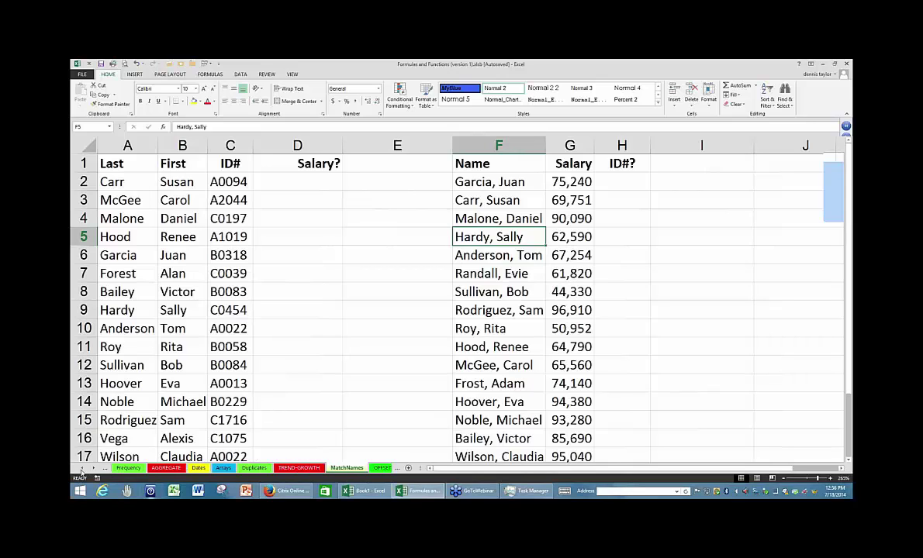
{"action": "left_click", "coordinate": [82, 469]}
{"action": "left_click", "coordinate": [82, 469]}
{"action": "left_click", "coordinate": [82, 469]}
{"action": "left_click", "coordinate": [82, 469]}
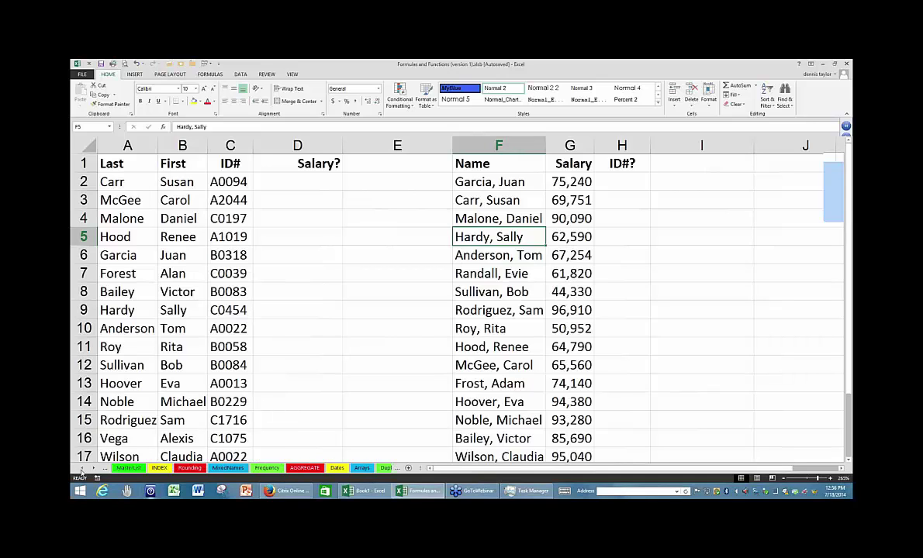
{"action": "left_click", "coordinate": [82, 469]}
{"action": "left_click", "coordinate": [82, 469]}
{"action": "left_click", "coordinate": [82, 469]}
{"action": "left_click", "coordinate": [82, 469]}
{"action": "left_click", "coordinate": [83, 470]}
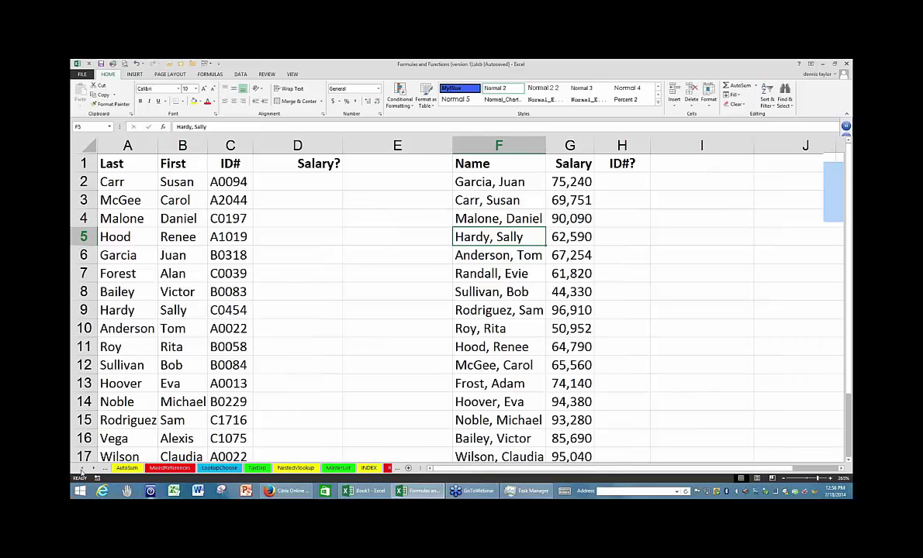
{"action": "left_click", "coordinate": [82, 469]}
{"action": "left_click", "coordinate": [82, 469]}
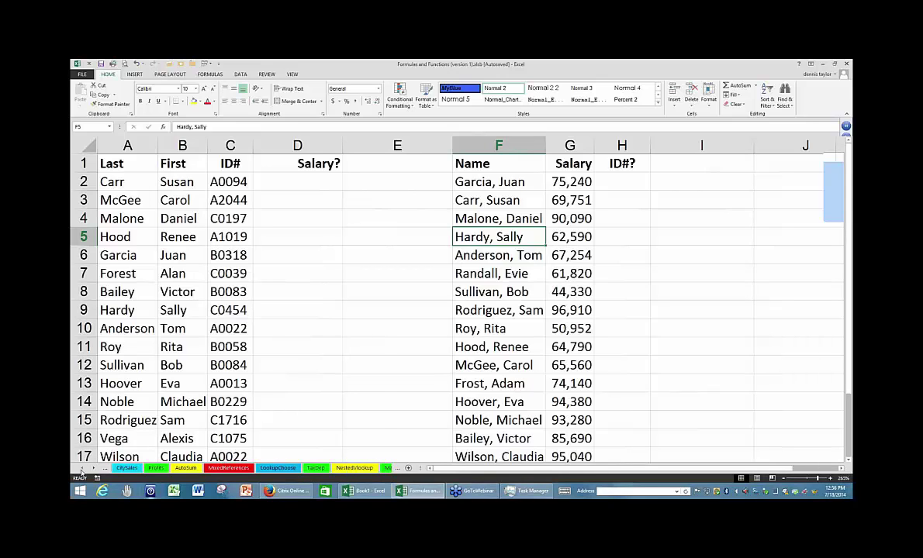
{"action": "left_click", "coordinate": [82, 469]}
{"action": "left_click", "coordinate": [82, 469]}
{"action": "left_click", "coordinate": [83, 469]}
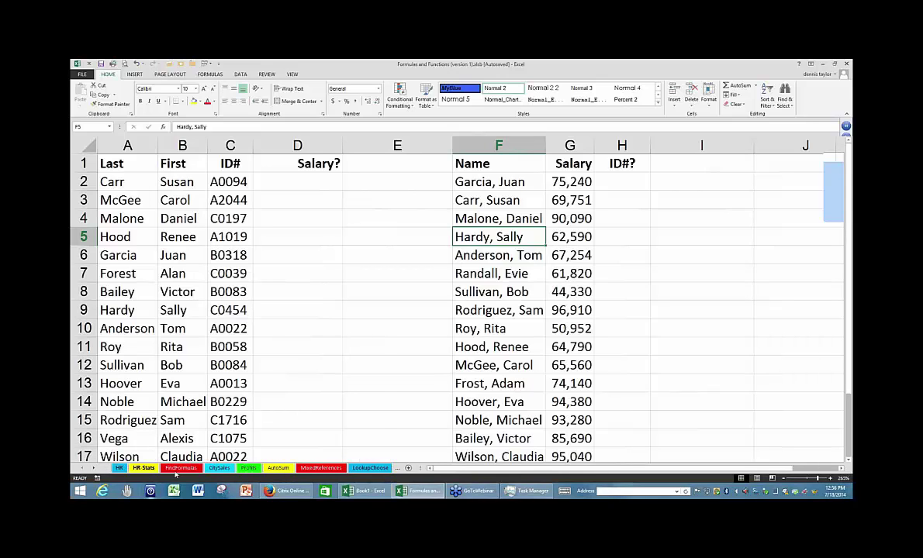
{"action": "left_click", "coordinate": [120, 469]}
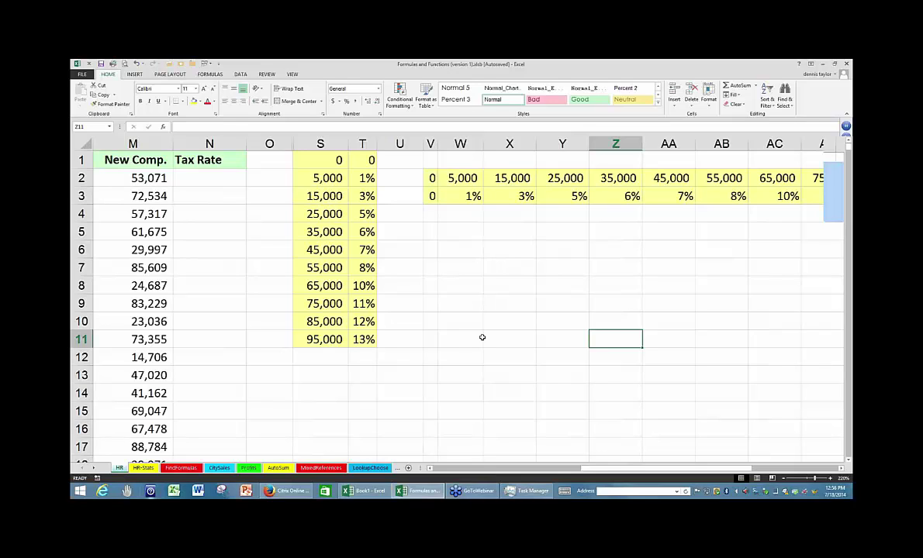
- Examine Tax Rate cell N2, the New Comp. value in M2, and the lookup breakpoints in S1:S11
{"action": "left_click", "coordinate": [199, 177]}
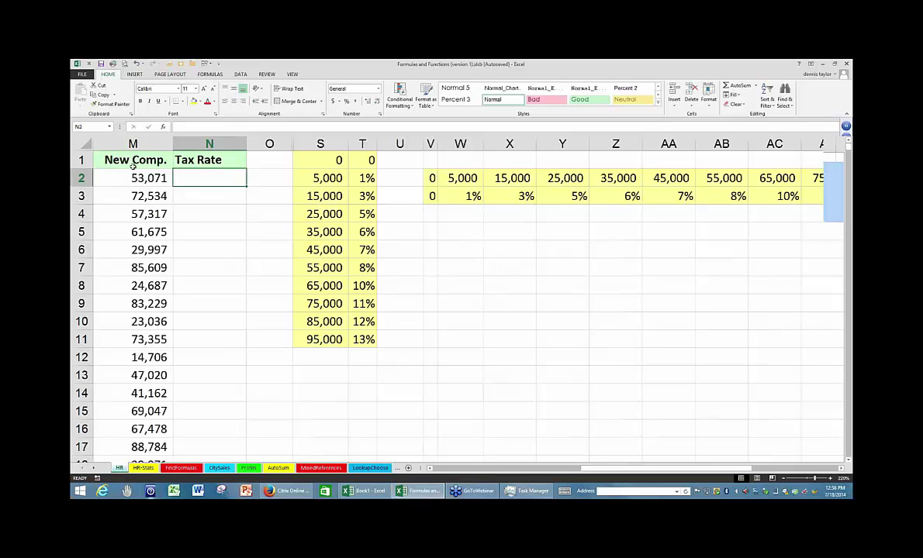
{"action": "left_click", "coordinate": [133, 159]}
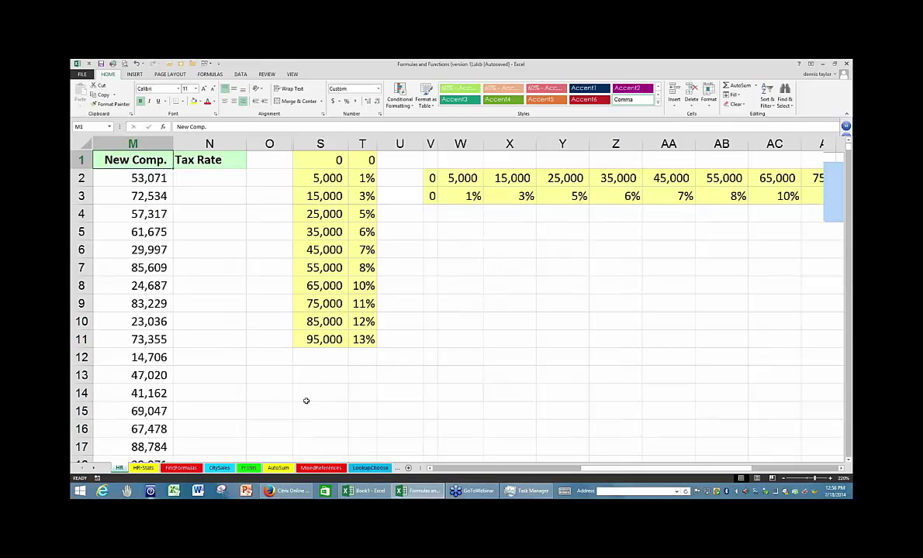
{"action": "left_click", "coordinate": [196, 178]}
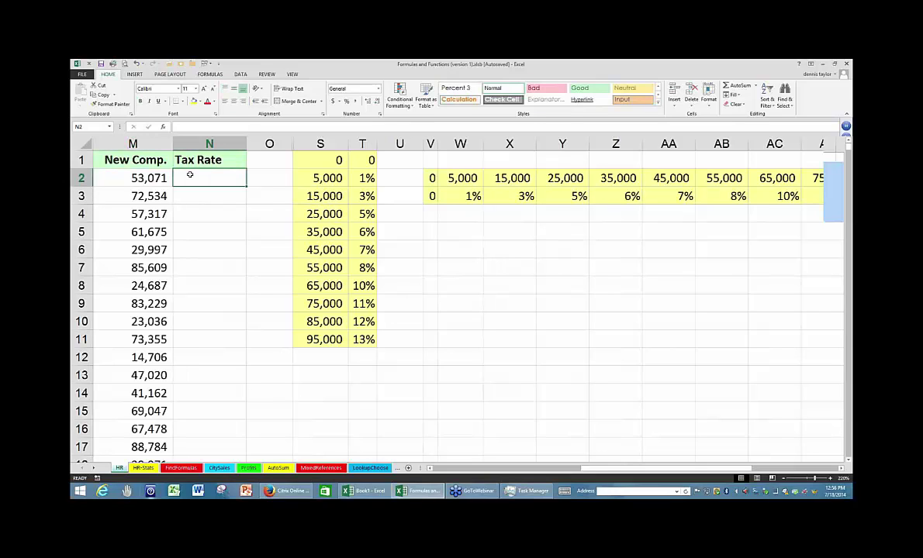
{"action": "left_click", "coordinate": [133, 178]}
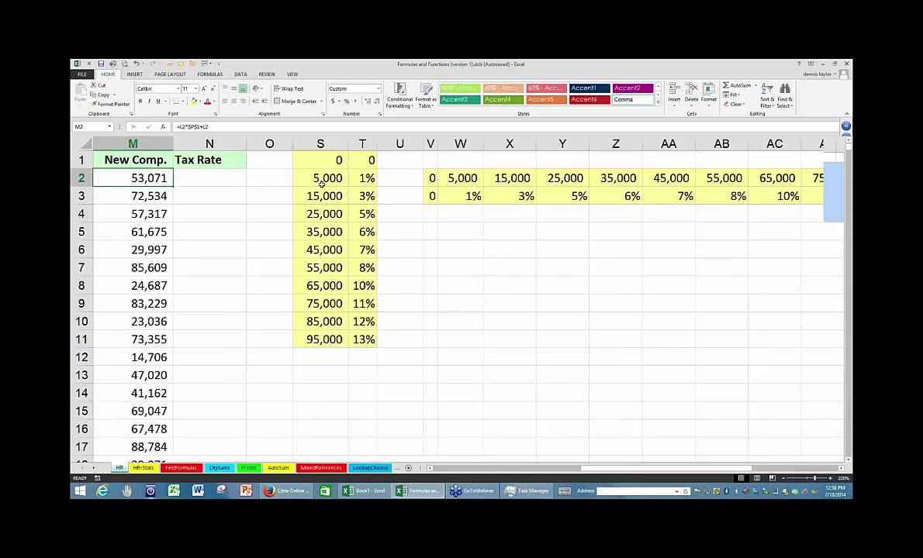
{"action": "left_click_drag", "start_coordinate": [322, 160], "coordinate": [322, 341]}
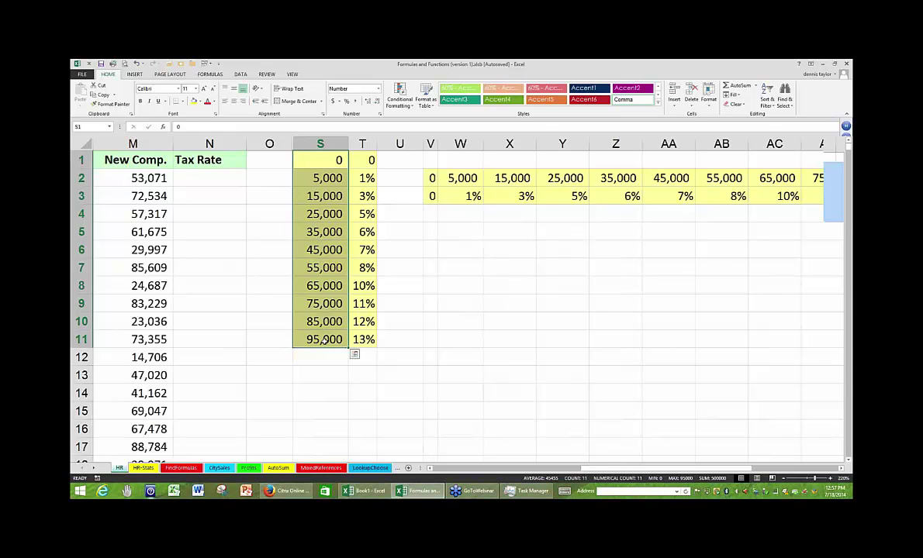
- Highlight both columns of the vertical lookup table in S1:T11, then reselect its first cell S1
{"action": "left_click_drag", "start_coordinate": [341, 160], "coordinate": [363, 160]}
{"action": "key", "text": "shift+Down"}
{"action": "key", "text": "shift+Down"}
{"action": "key", "text": "shift+Down"}
{"action": "key", "text": "shift+Down"}
{"action": "key", "text": "shift+Down"}
{"action": "key", "text": "shift+Down"}
{"action": "key", "text": "shift+Down"}
{"action": "key", "text": "shift+Down"}
{"action": "key", "text": "shift+Down"}
{"action": "key", "text": "shift+Down"}
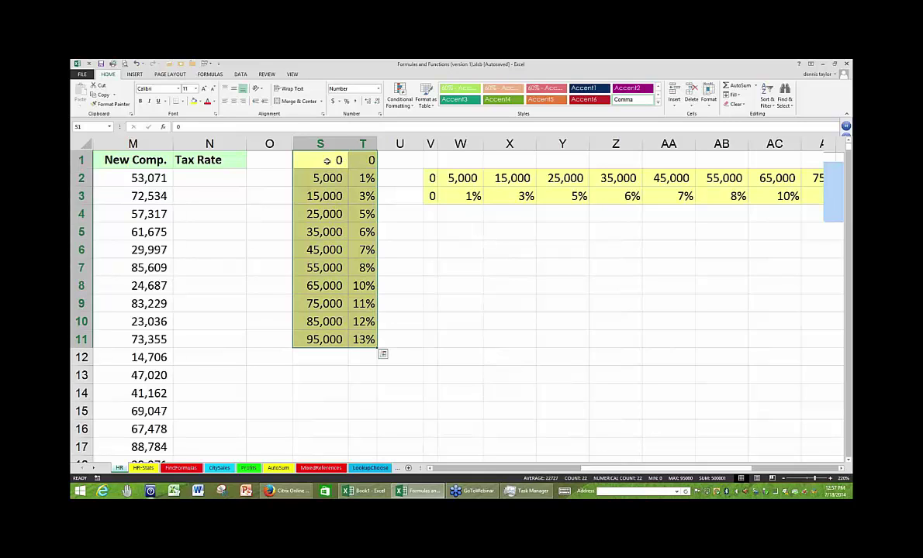
{"action": "left_click", "coordinate": [327, 161]}
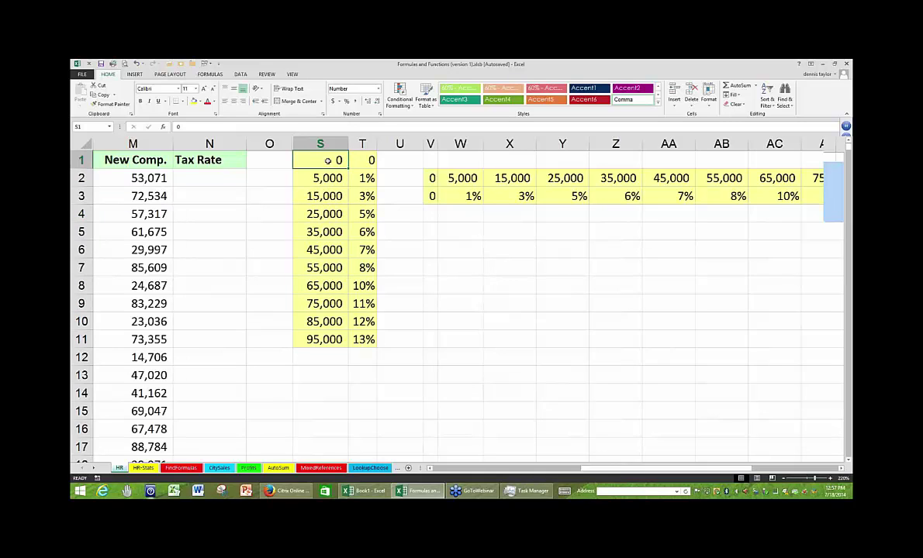
- Compare the New Comp. value in M2 with the lookup table's breakpoints and rates, highlighting the matching row S6:T6
{"action": "left_click", "coordinate": [147, 159]}
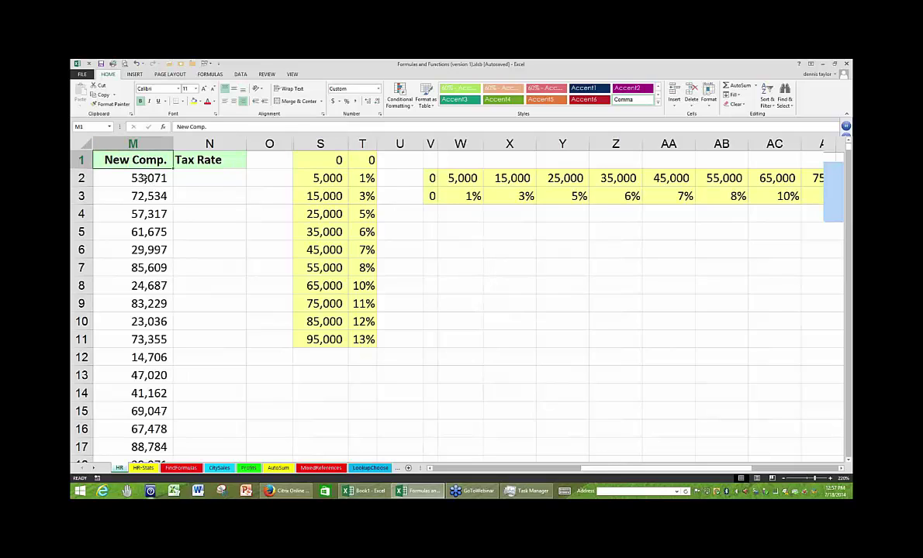
{"action": "left_click", "coordinate": [146, 177]}
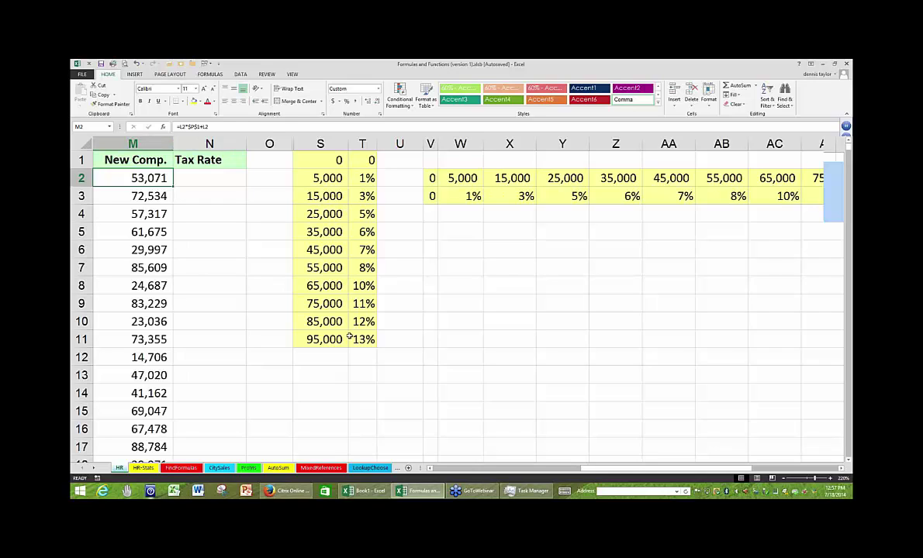
{"action": "left_click", "coordinate": [147, 141]}
{"action": "left_click", "coordinate": [148, 174]}
{"action": "left_click", "coordinate": [363, 248]}
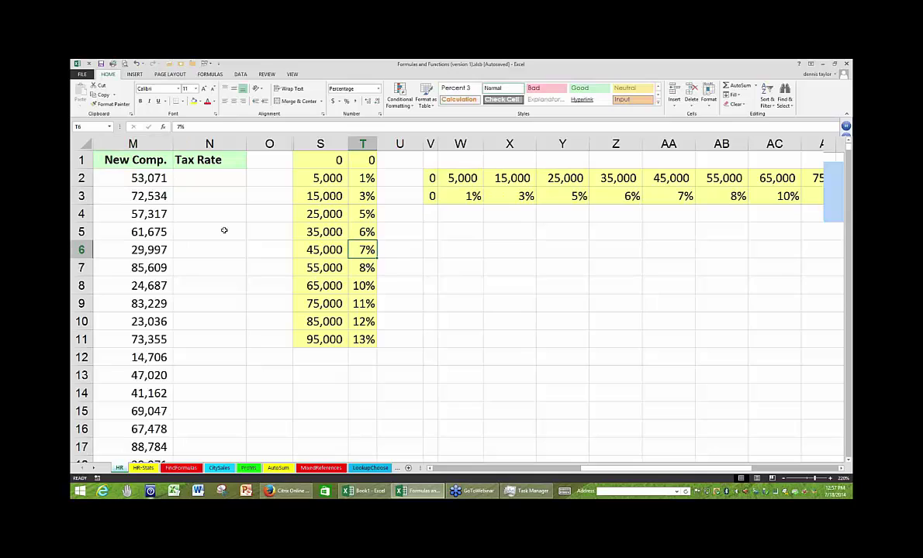
{"action": "left_click", "coordinate": [155, 177]}
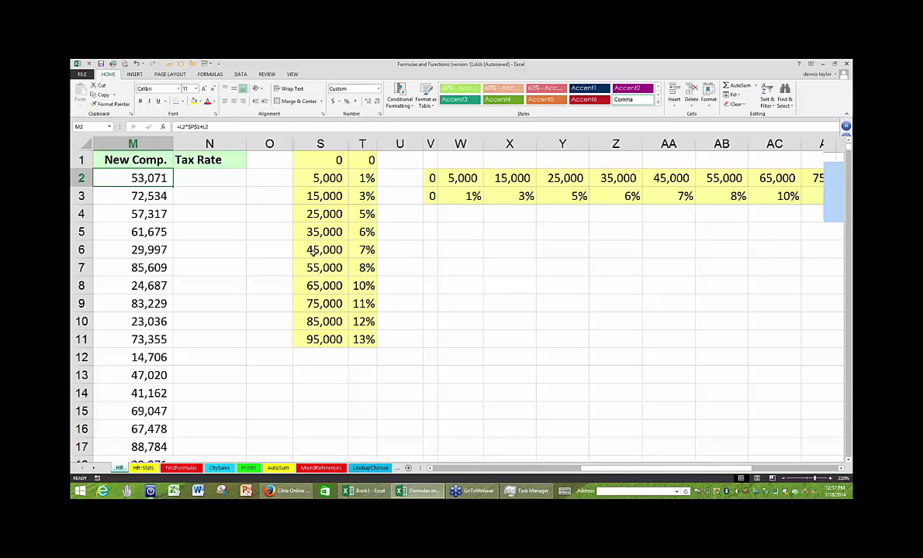
{"action": "left_click_drag", "start_coordinate": [312, 250], "coordinate": [363, 250]}
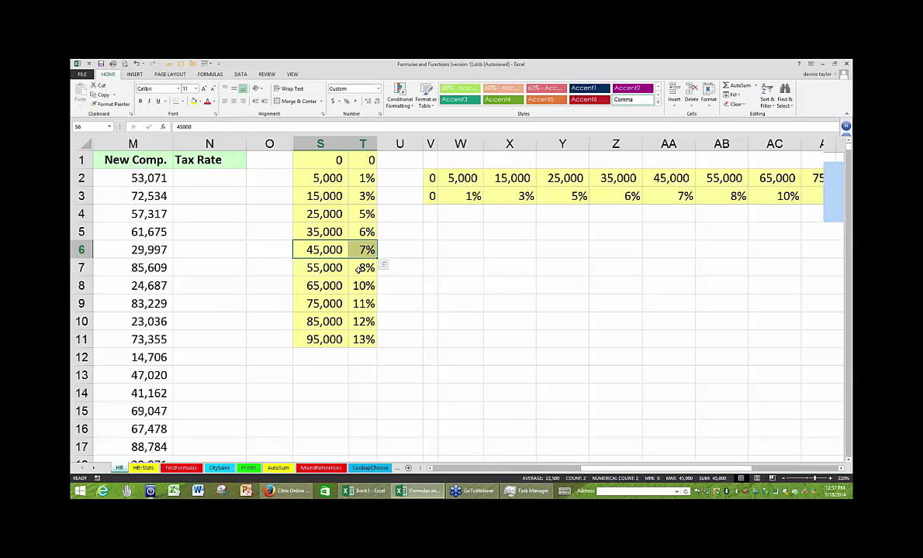
{"action": "left_click_drag", "start_coordinate": [359, 269], "coordinate": [362, 249]}
- Widen the Tax Rate column N to make room for displaying a long formula
{"action": "left_click_drag", "start_coordinate": [246, 145], "coordinate": [346, 145]}
{"action": "key", "text": "ctrl+Home"}
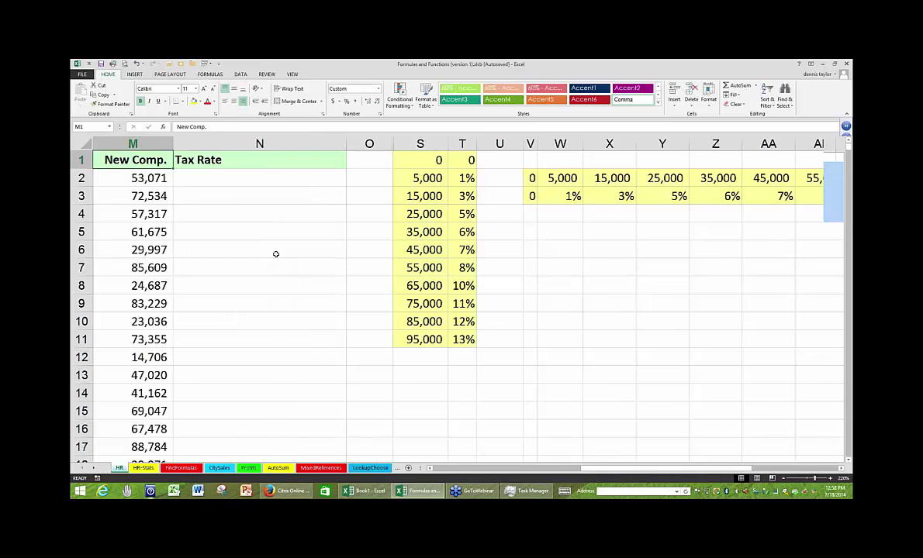
{"action": "scroll", "coordinate": [275, 255], "scroll_direction": "up", "scroll_amount": 1}
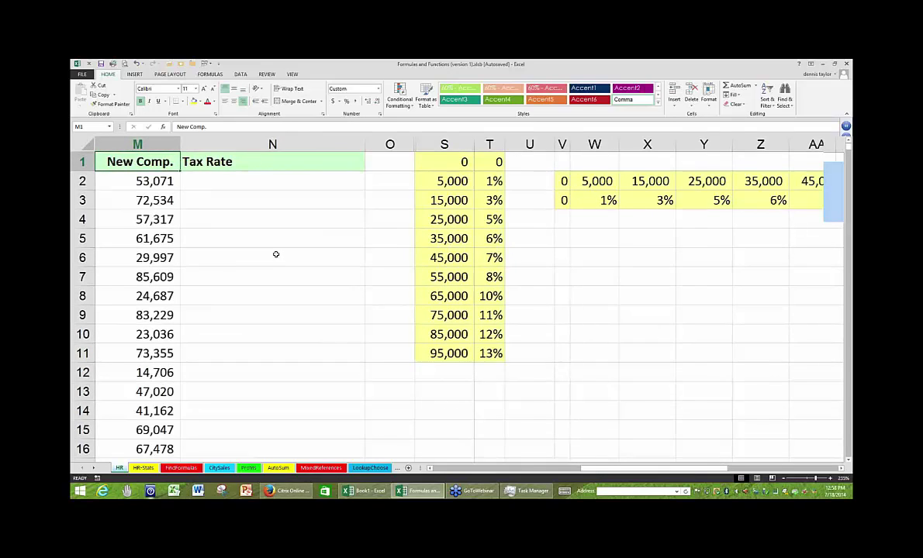
{"action": "scroll", "coordinate": [275, 254], "scroll_direction": "up", "scroll_amount": 1}
- Begin a VLOOKUP formula in Tax Rate cell N2 with M2 as the lookup value and S1:T11 as the table array
{"action": "left_click", "coordinate": [250, 192]}
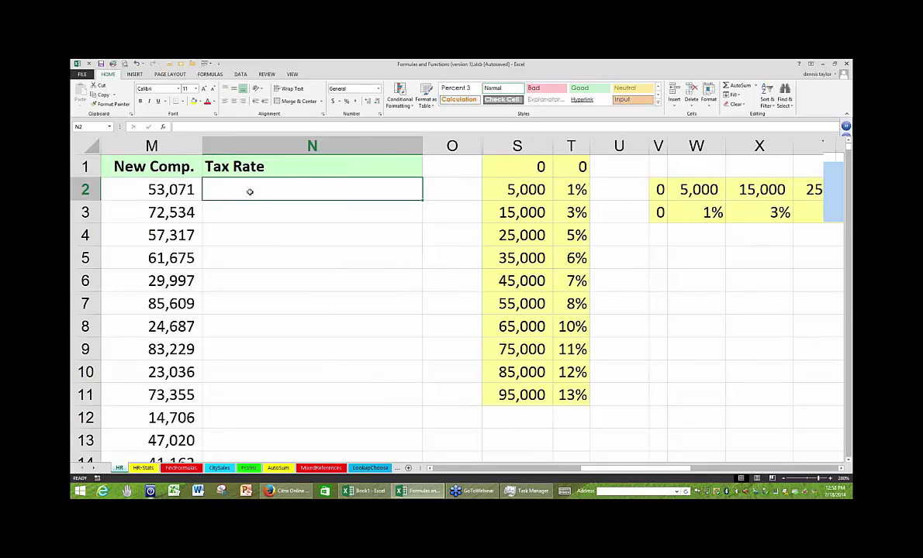
{"action": "type", "text": "=vl"}
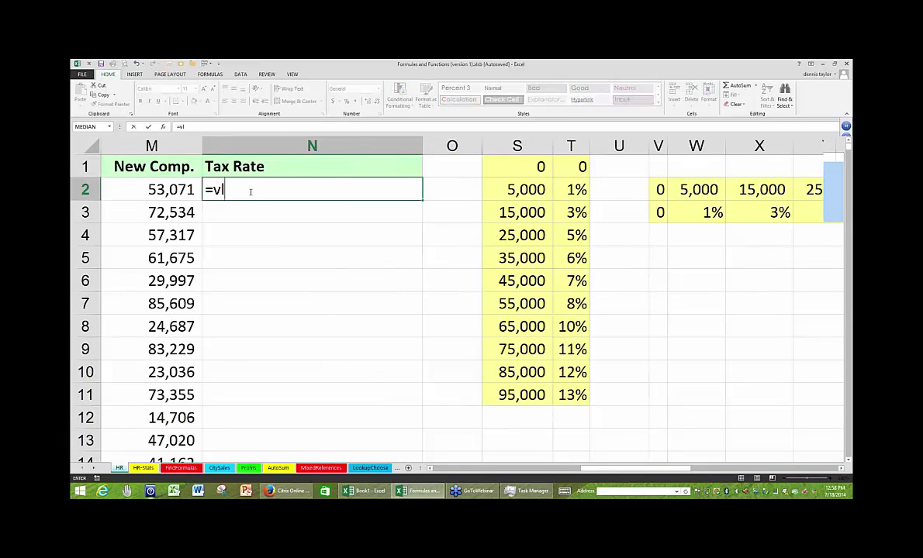
{"action": "type", "text": "ookup("}
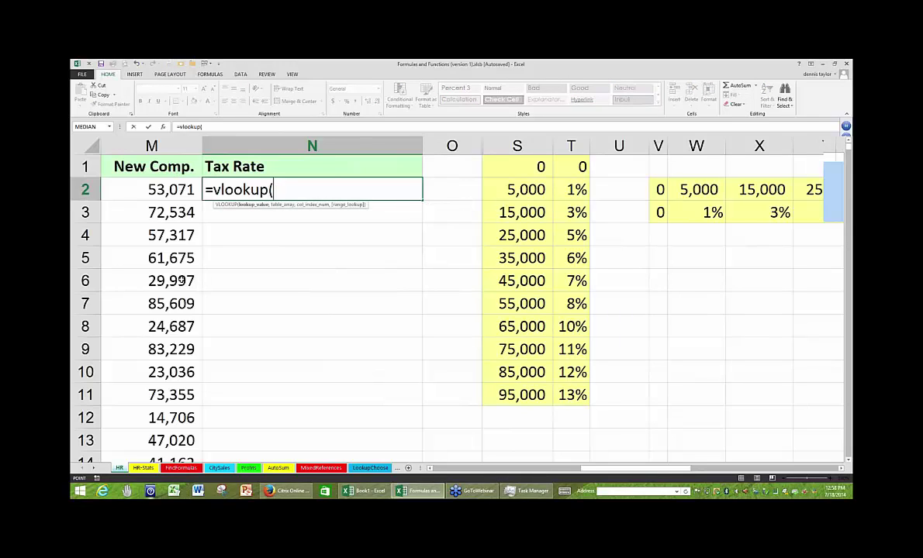
{"action": "key", "text": "Left"}
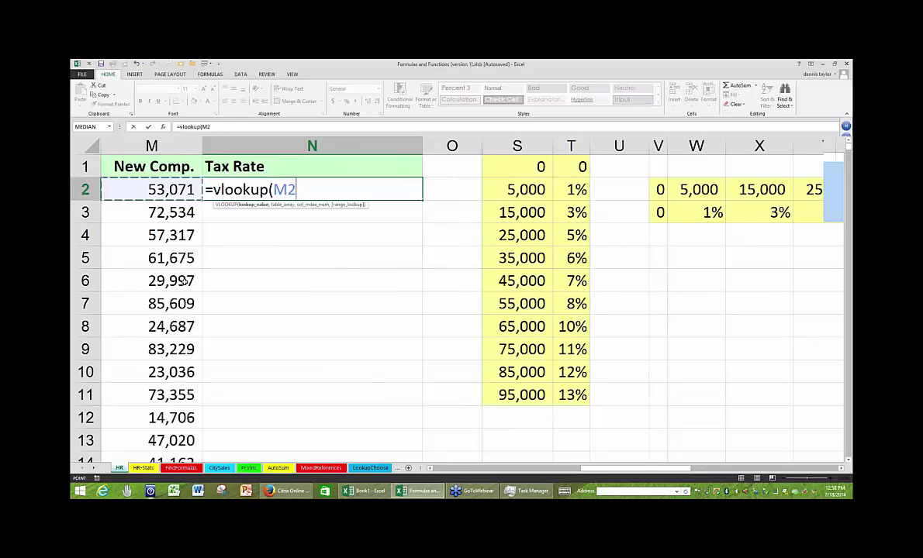
{"action": "type", "text": ","}
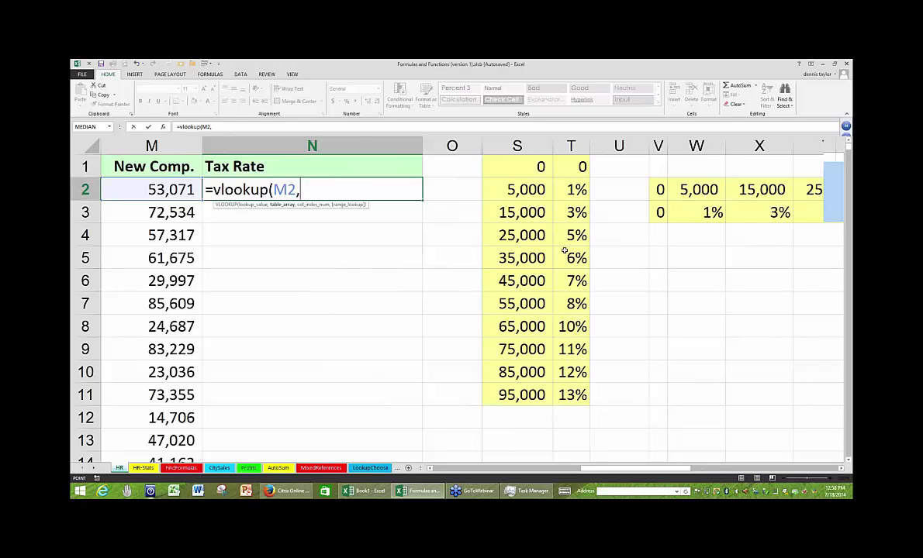
{"action": "left_click_drag", "start_coordinate": [533, 167], "coordinate": [575, 395]}
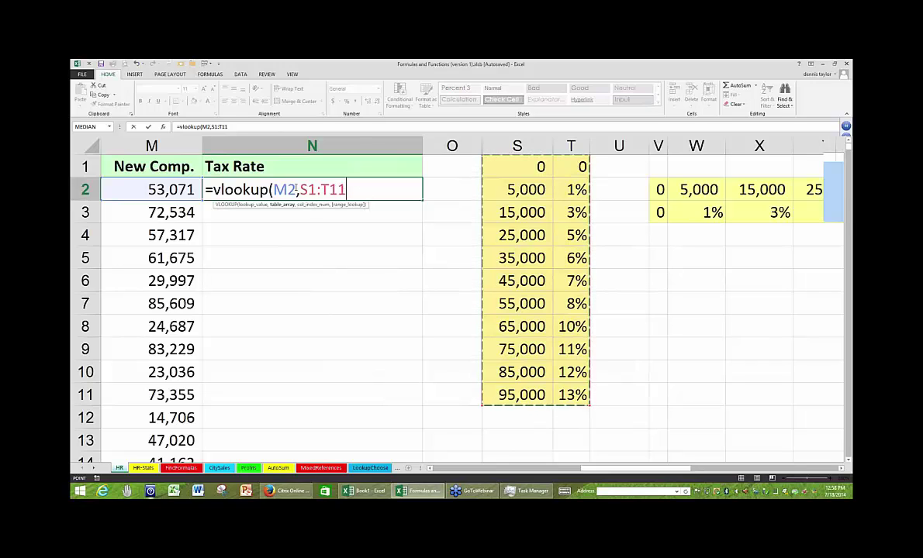
- Complete the VLOOKUP in N2 with column index 2 and format the cell as a percentage
{"action": "left_click_drag", "start_coordinate": [299, 189], "coordinate": [347, 189]}
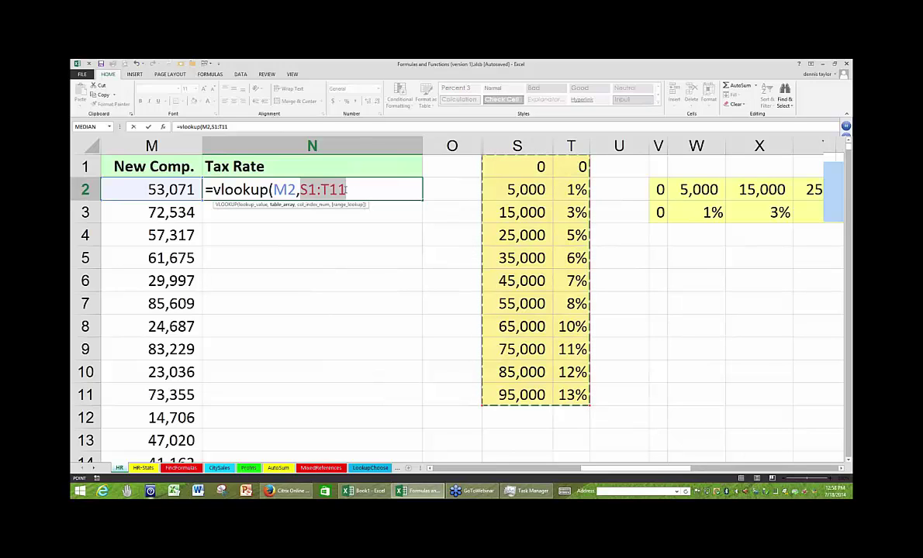
{"action": "left_click", "coordinate": [347, 189]}
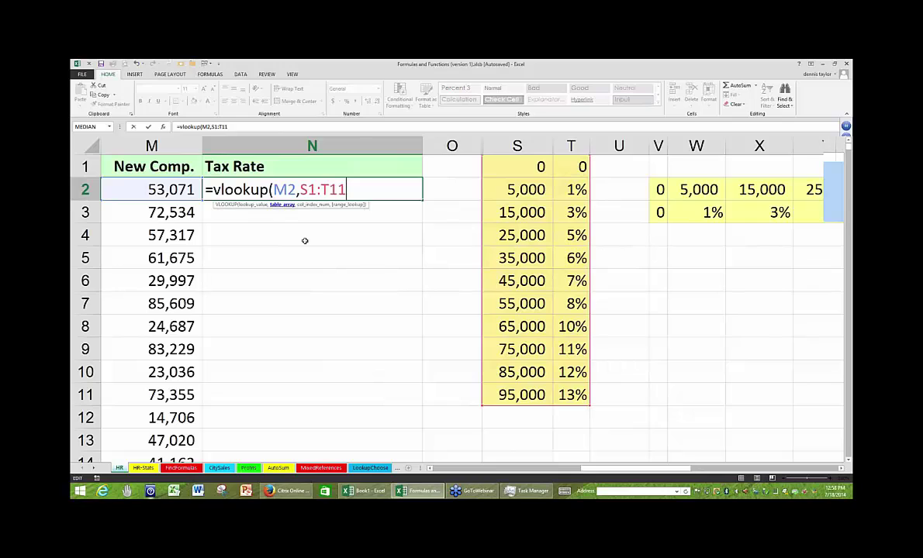
{"action": "type", "text": ","}
{"action": "type", "text": "2"}
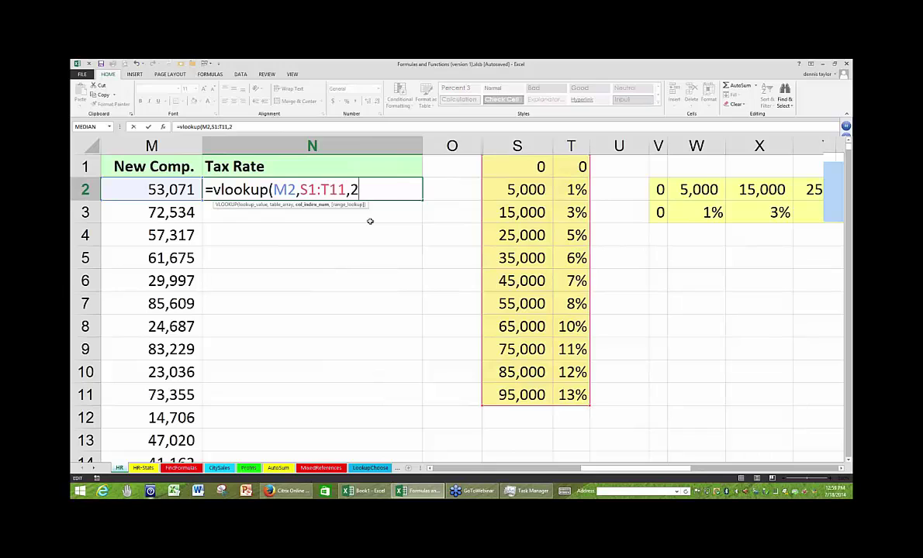
{"action": "key", "text": "ctrl+Return"}
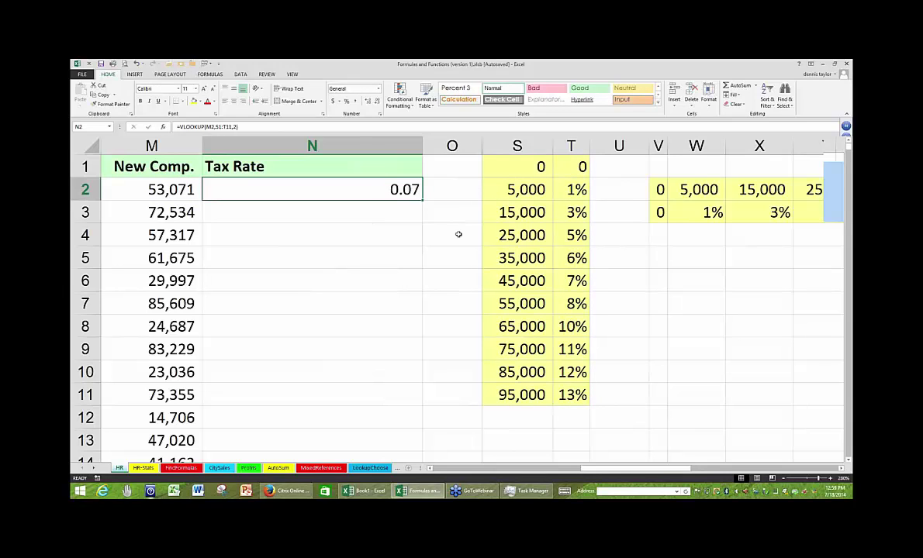
{"action": "left_click", "coordinate": [346, 101]}
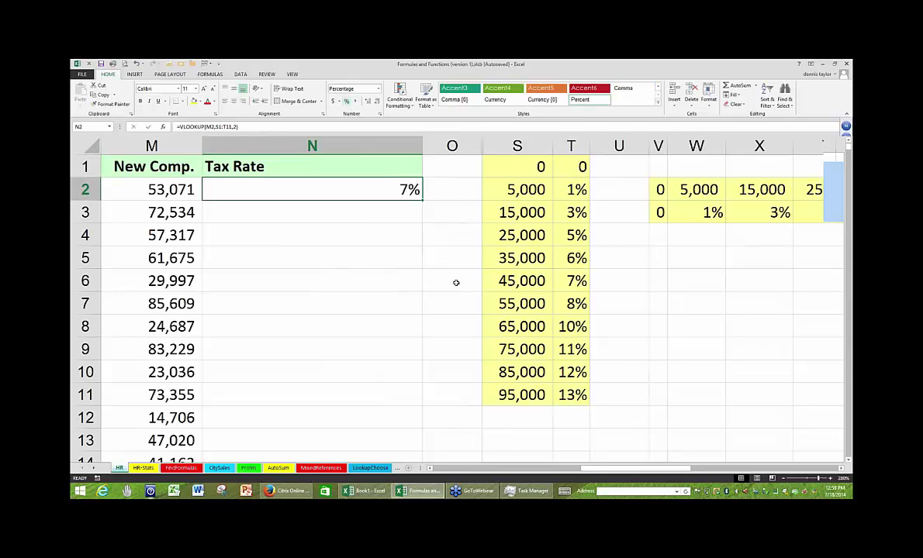
- Review the VLOOKUP arguments in N2 and make the table reference absolute as $S$1:$T$11
{"action": "double_click", "coordinate": [375, 196]}
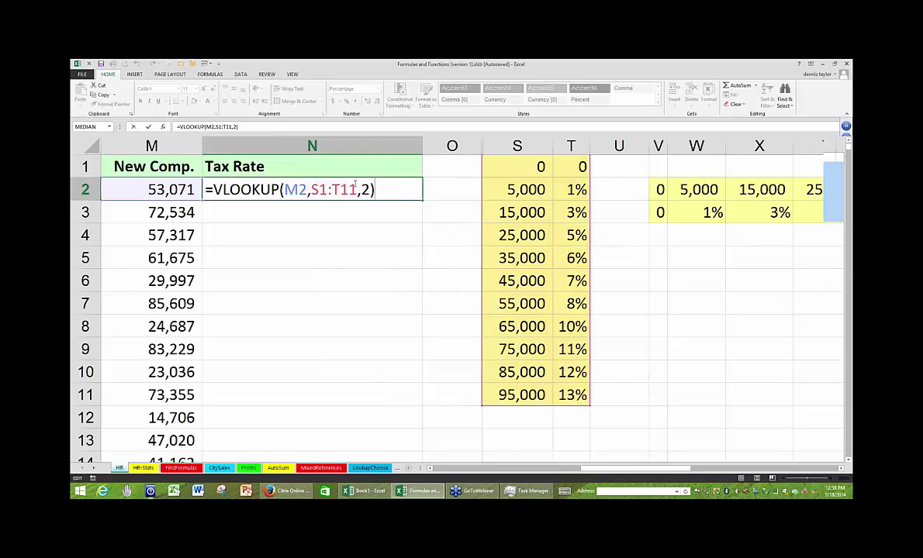
{"action": "left_click_drag", "start_coordinate": [307, 189], "coordinate": [285, 189]}
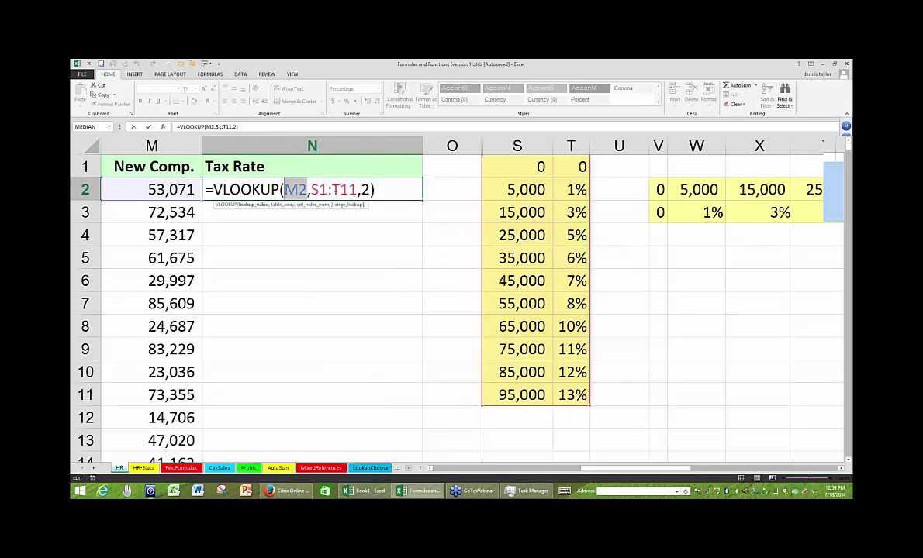
{"action": "left_click_drag", "start_coordinate": [357, 189], "coordinate": [311, 189]}
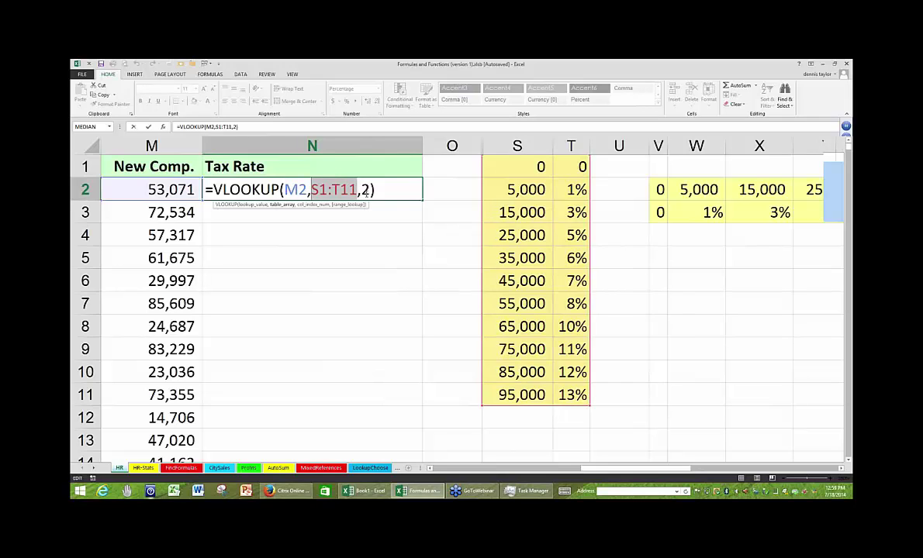
{"action": "left_click_drag", "start_coordinate": [370, 189], "coordinate": [360, 189]}
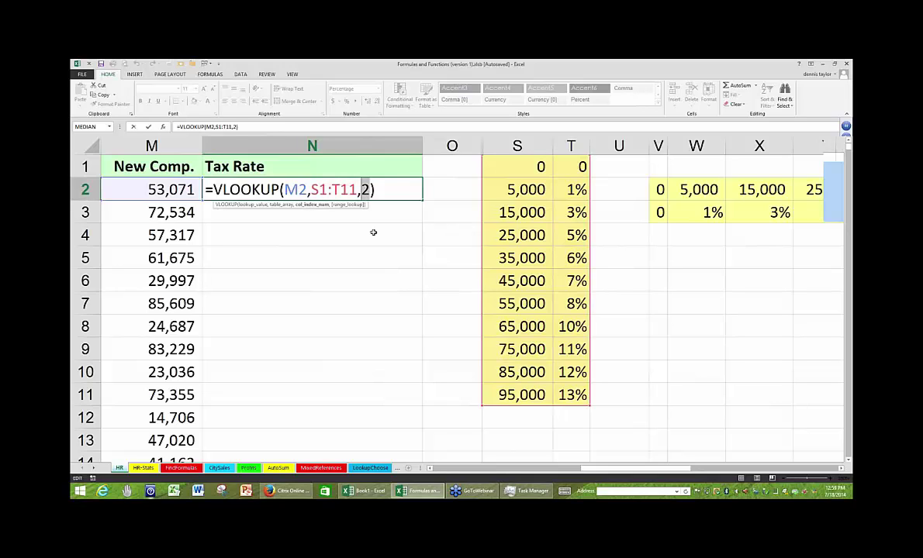
{"action": "left_click", "coordinate": [341, 189]}
{"action": "left_click_drag", "start_coordinate": [357, 189], "coordinate": [310, 189]}
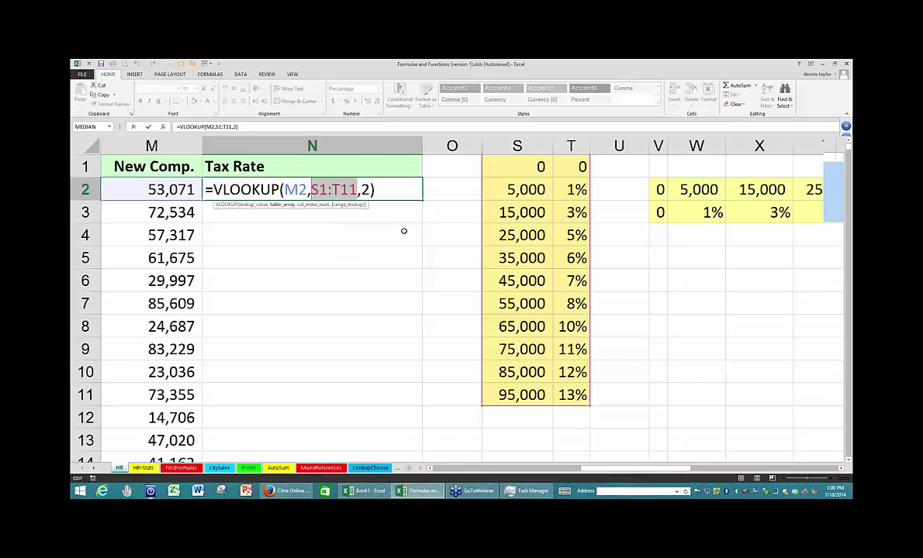
{"action": "key", "text": "F4"}
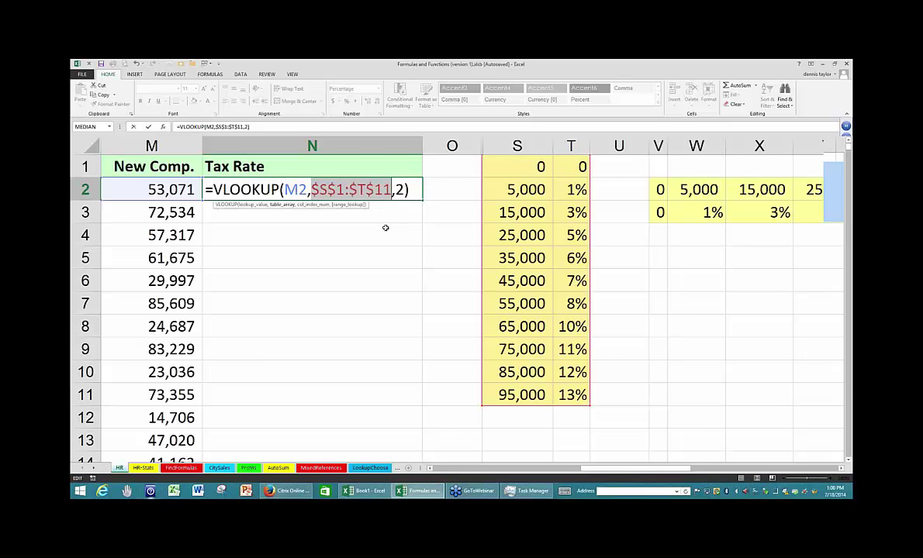
{"action": "key", "text": "ctrl+Return"}
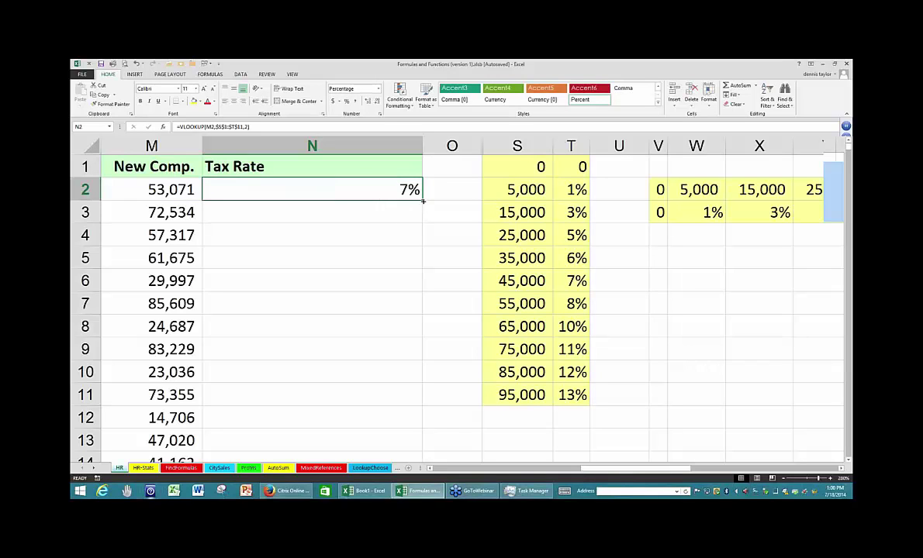
- Fill the VLOOKUP formula from N2 down the Tax Rate column and recheck the formula in N2
{"action": "double_click", "coordinate": [423, 201]}
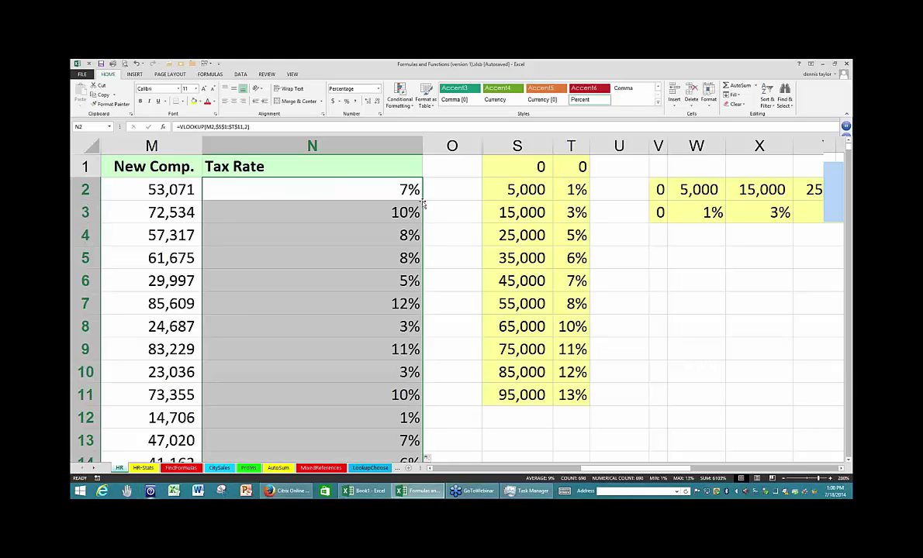
{"action": "key", "text": "F2"}
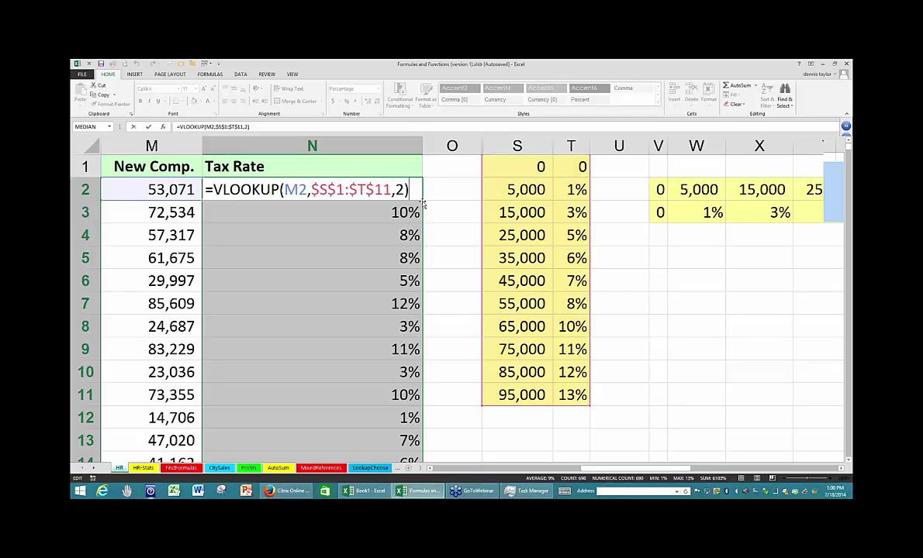
{"action": "key", "text": "ctrl+Return"}
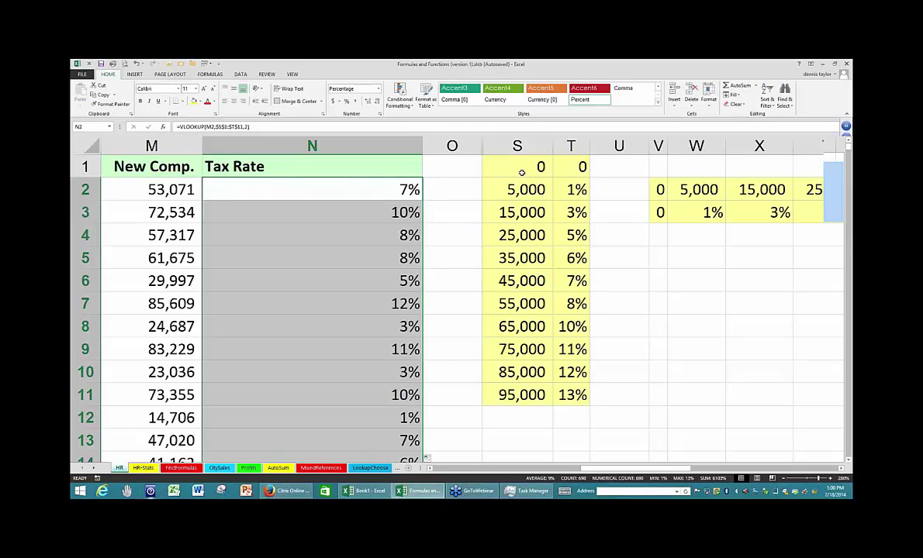
- Review the breakpoints in S1:S11 and change the one in S5 to 85,000 so the list is out of order
{"action": "left_click_drag", "start_coordinate": [522, 172], "coordinate": [520, 395]}
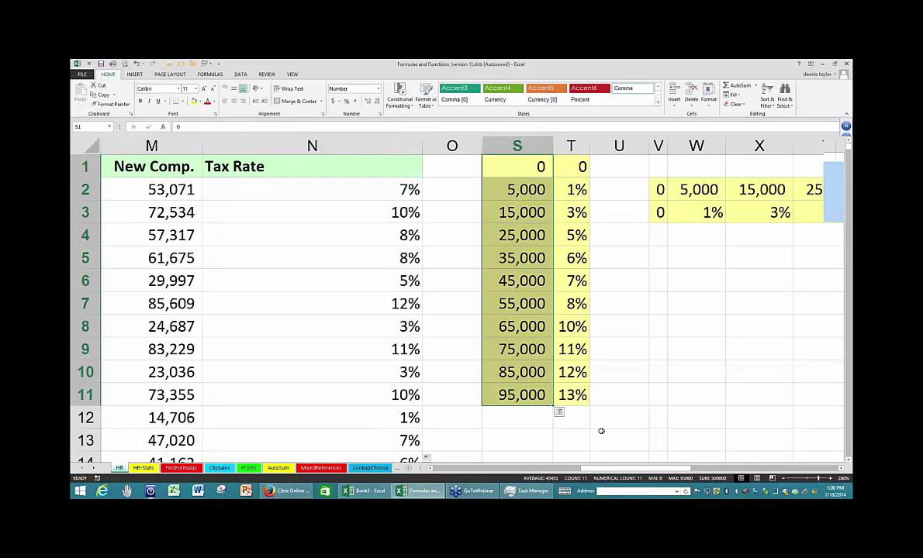
{"action": "left_click", "coordinate": [504, 368]}
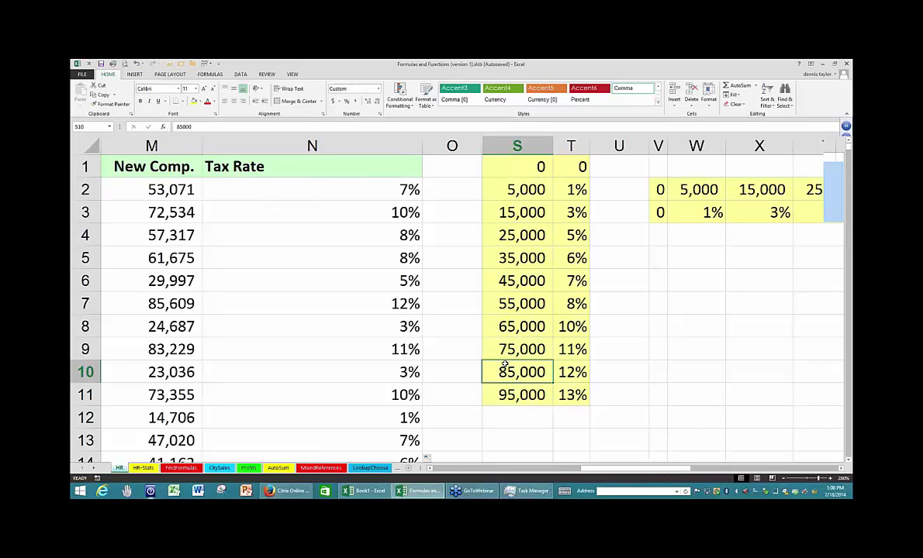
{"action": "double_click", "coordinate": [505, 259]}
{"action": "left_click_drag", "start_coordinate": [515, 258], "coordinate": [484, 259]}
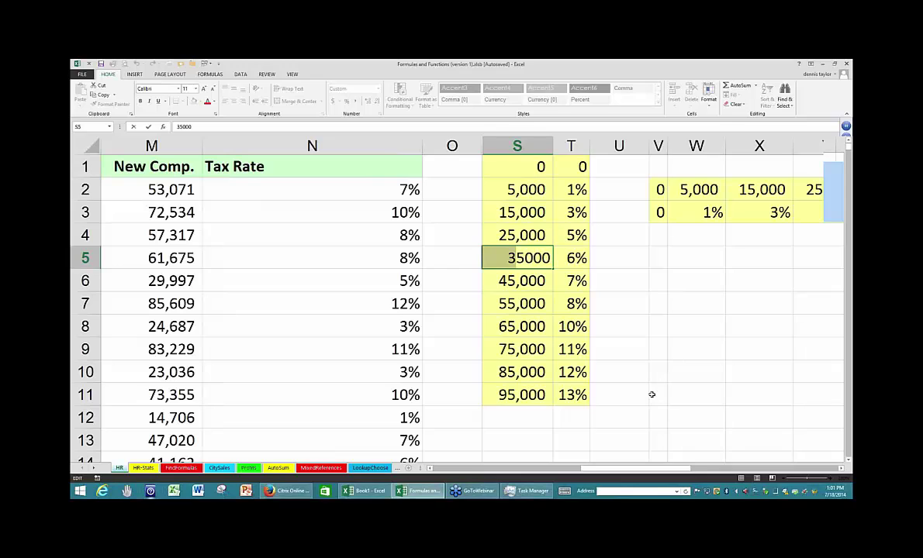
{"action": "type", "text": "8"}
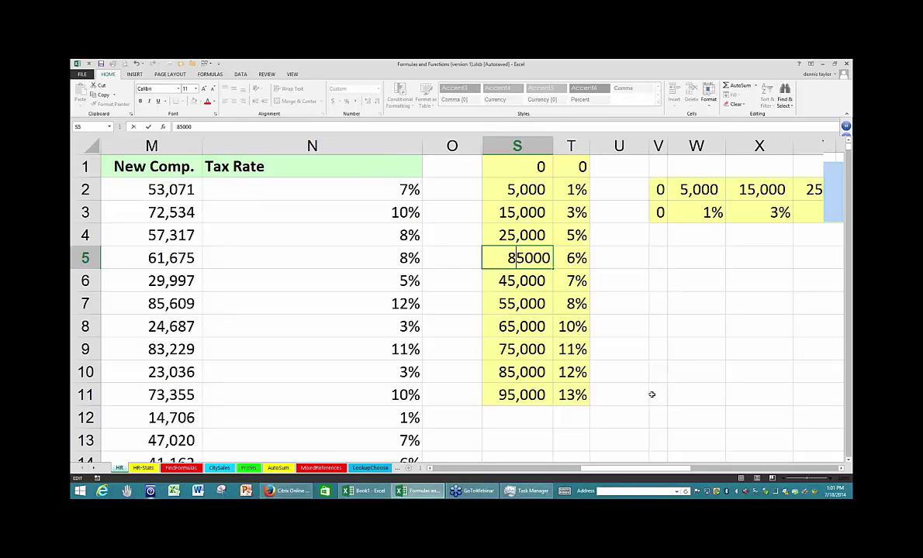
{"action": "key", "text": "Return"}
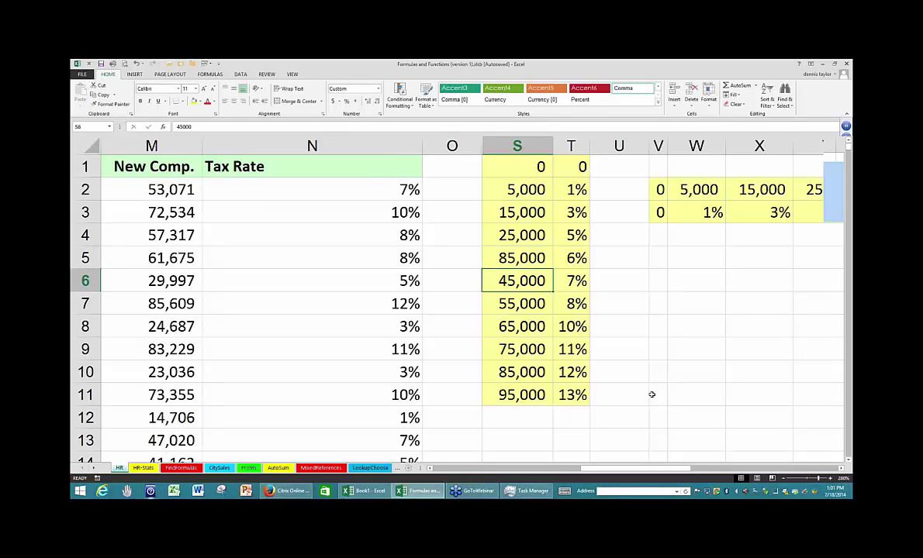